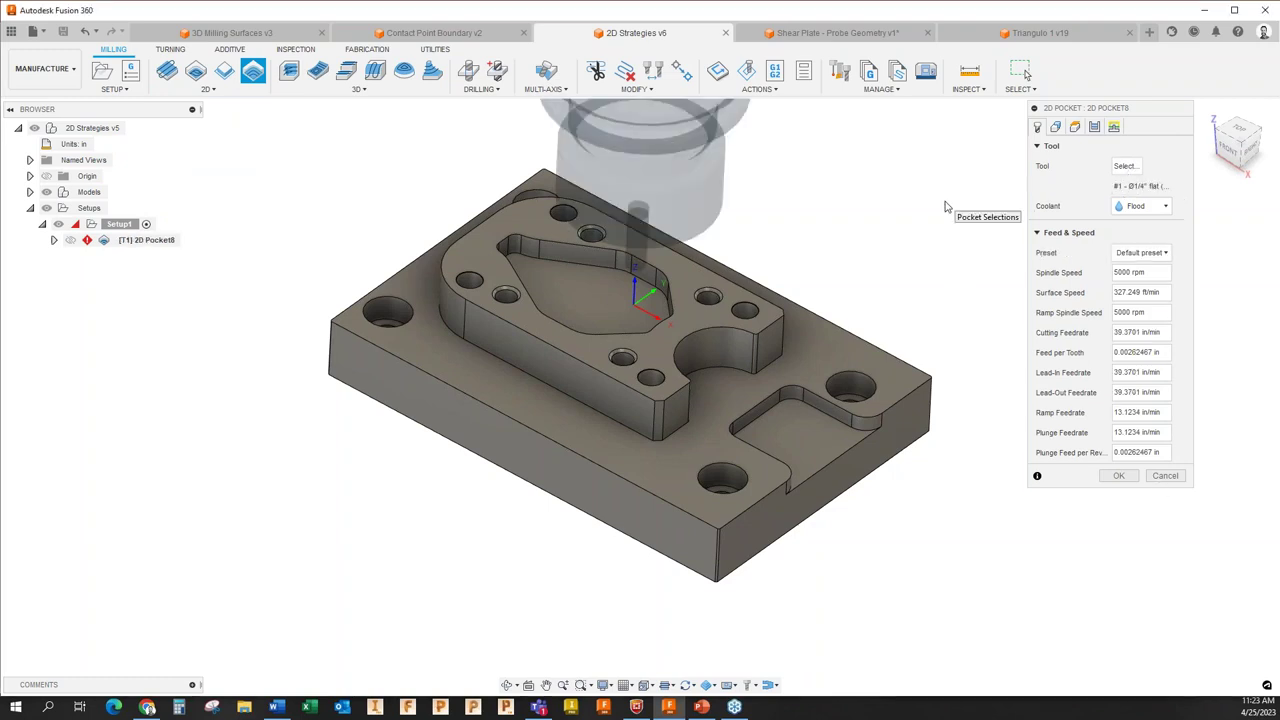
Bound 2D Pocket8 by the central tapered pocket's edge chain and generate its toolpath.
left_click(1055, 127)
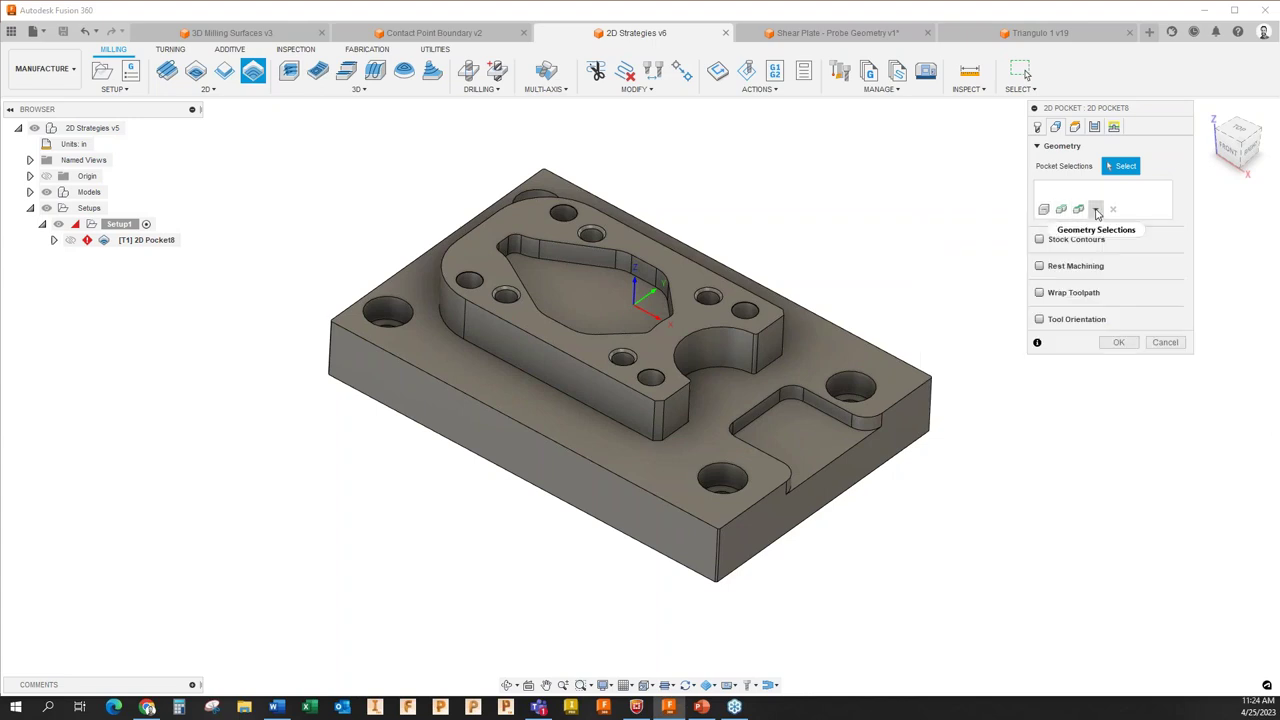
left_click(1097, 210)
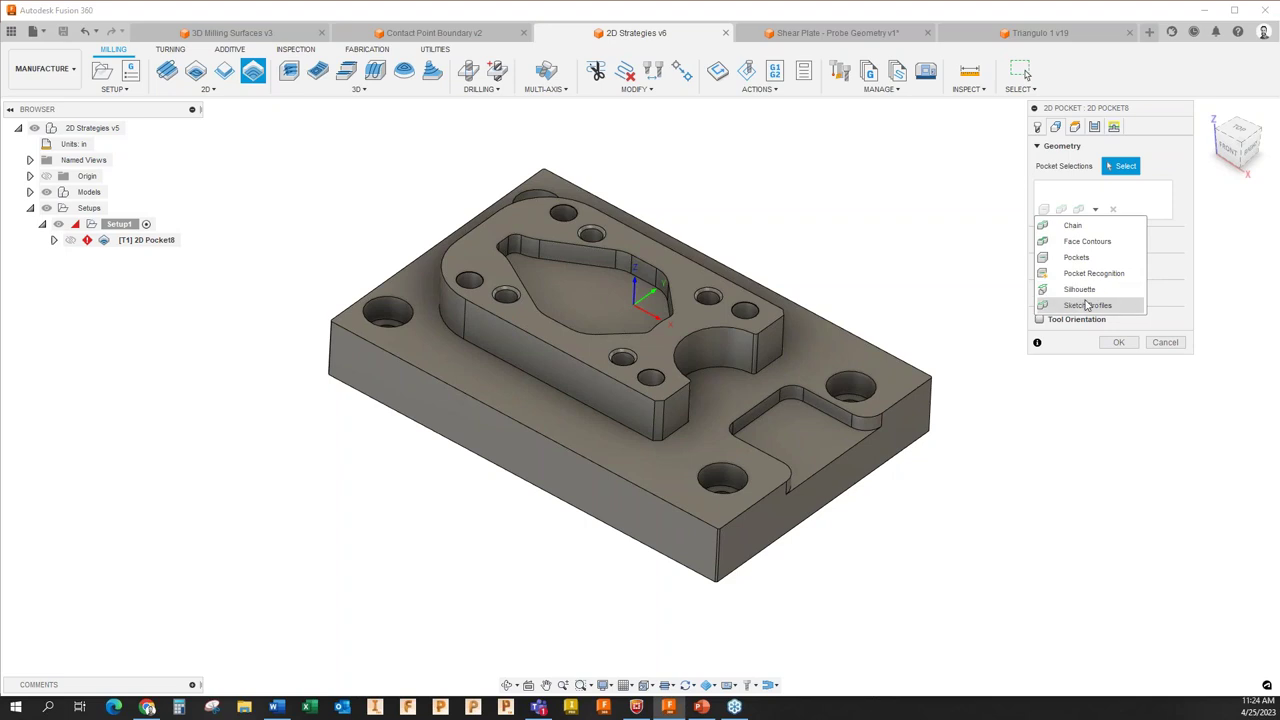
left_click(1118, 225)
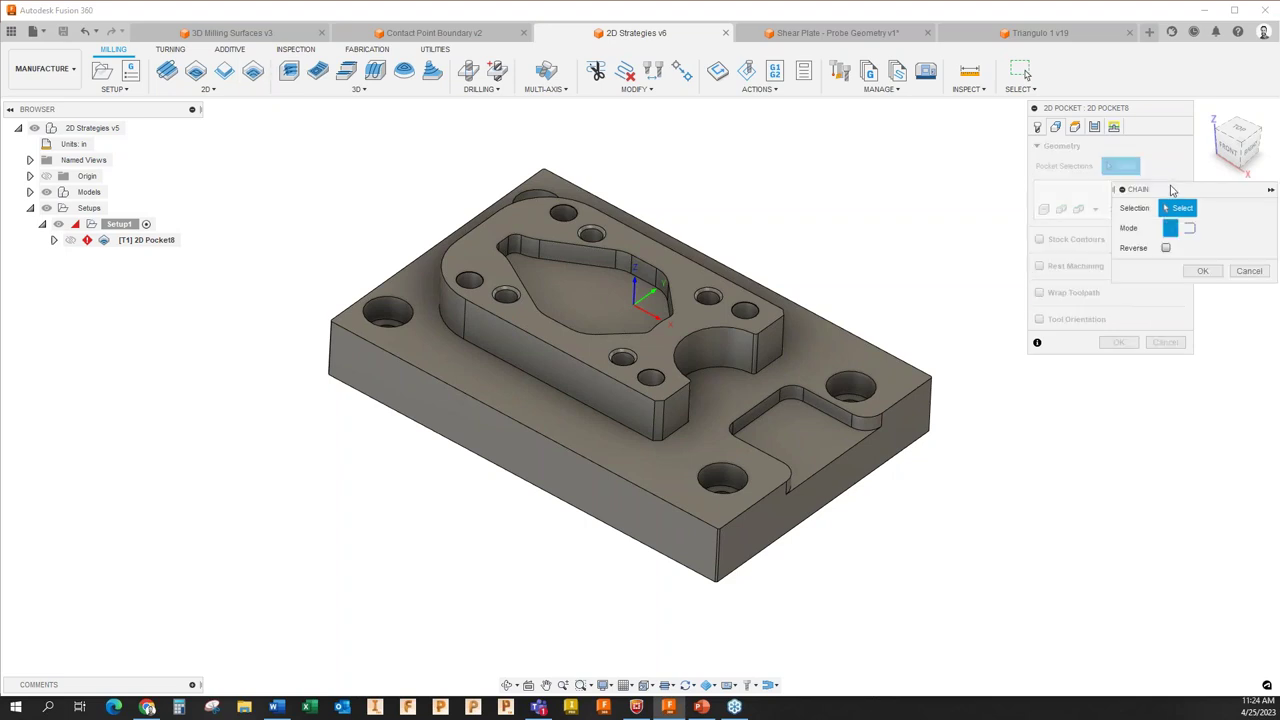
left_click_drag(1172, 194, 862, 140)
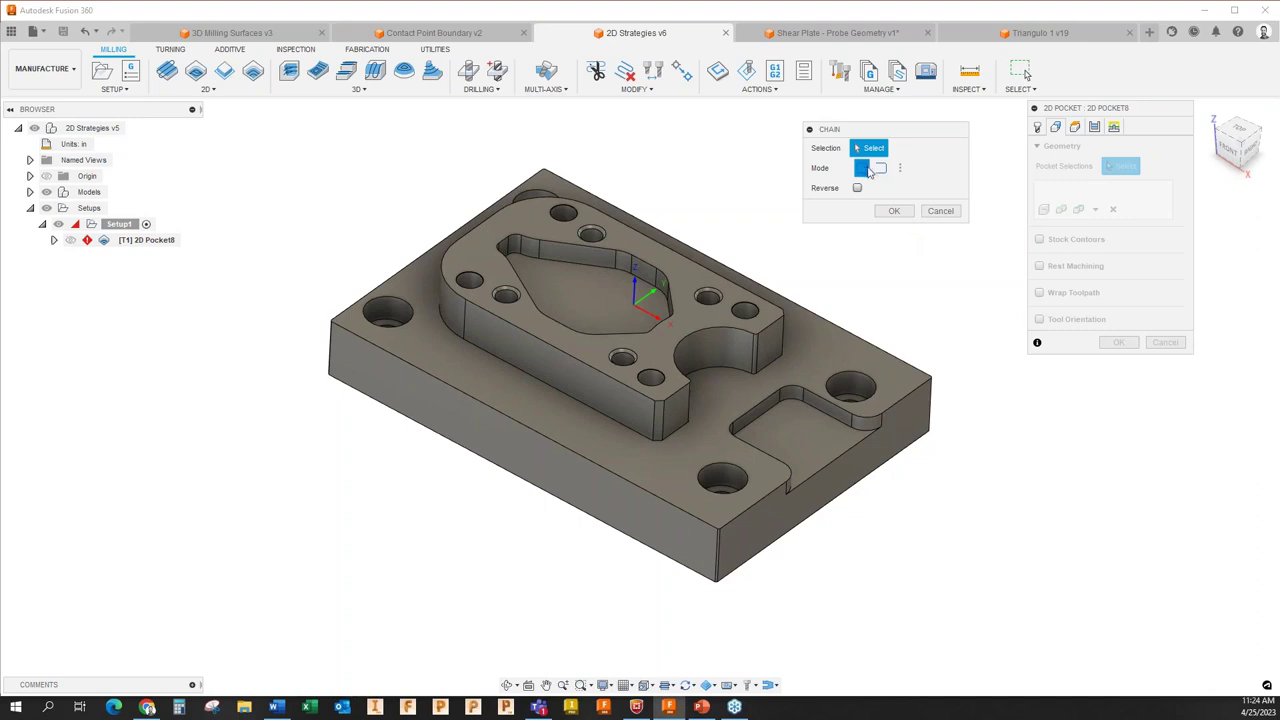
scroll(527, 292, "up", 3)
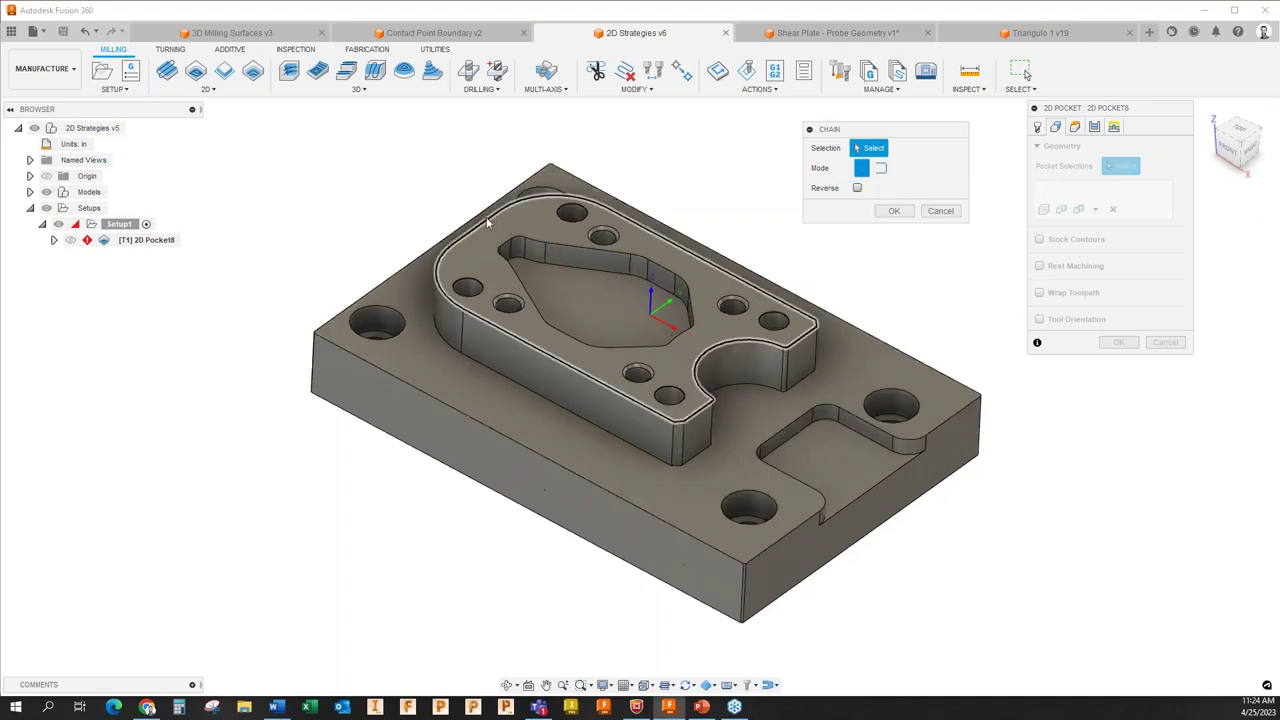
left_click(601, 288)
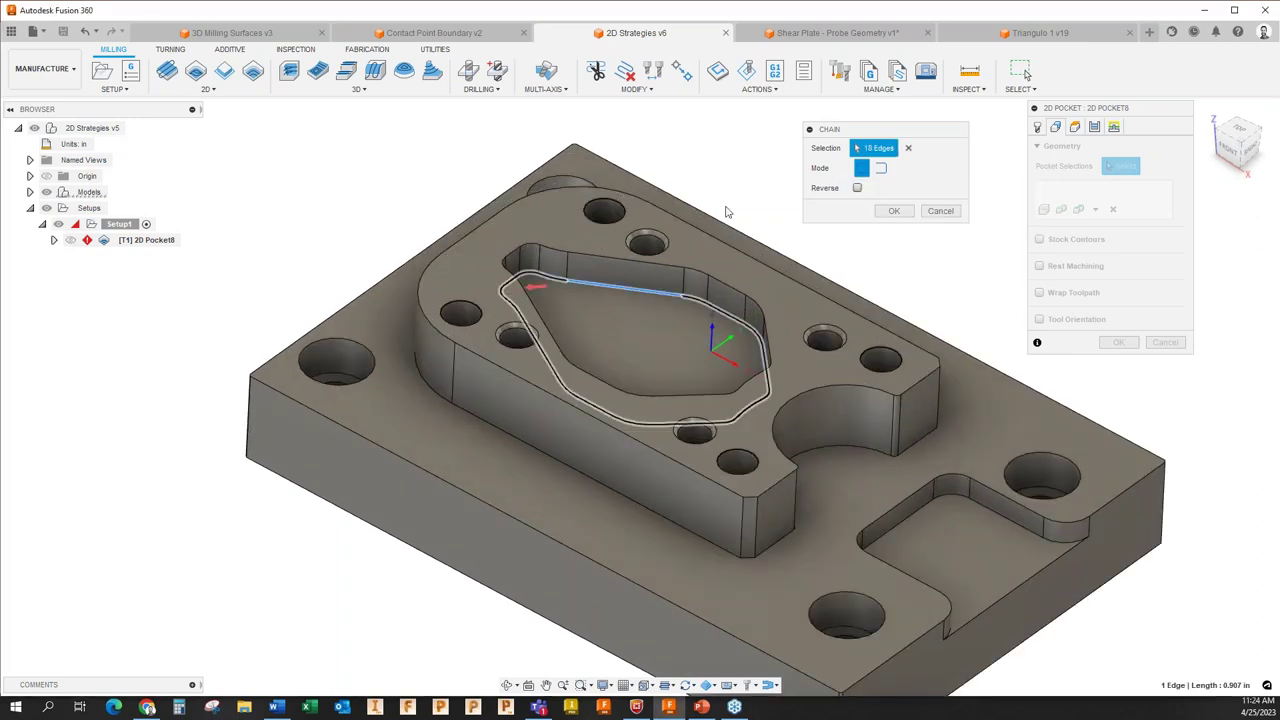
left_click(894, 210)
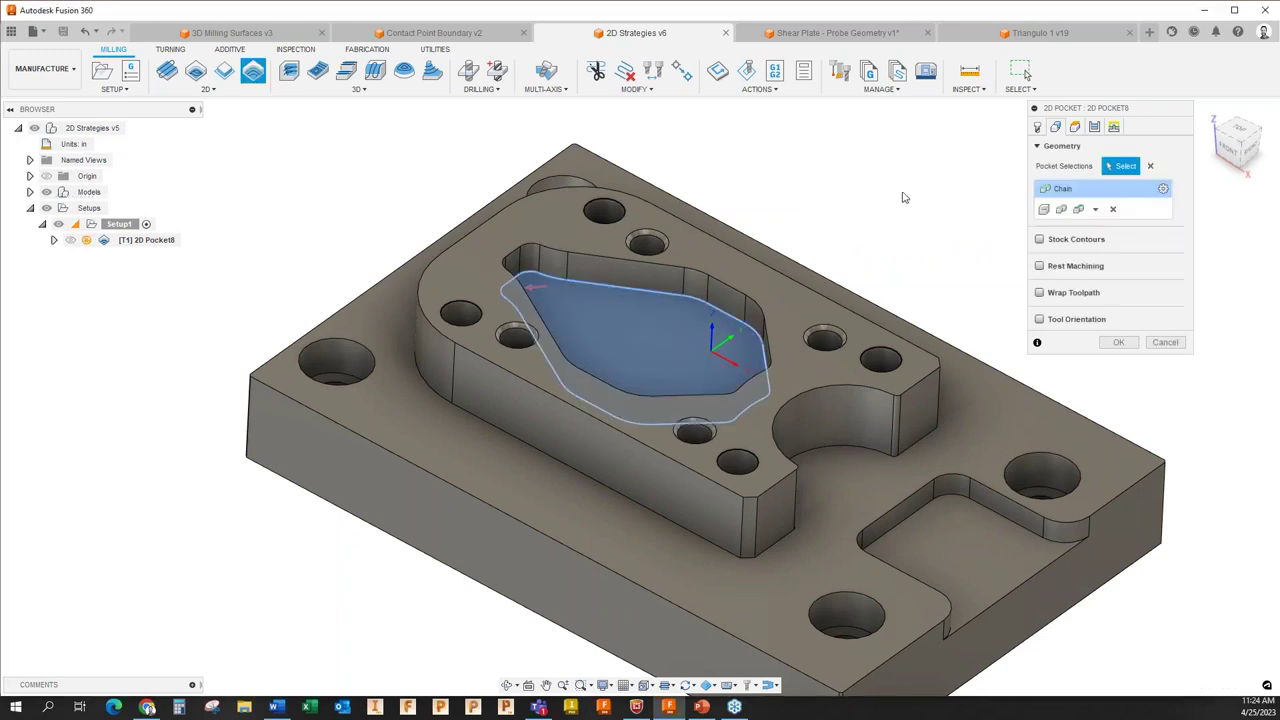
left_click(1118, 343)
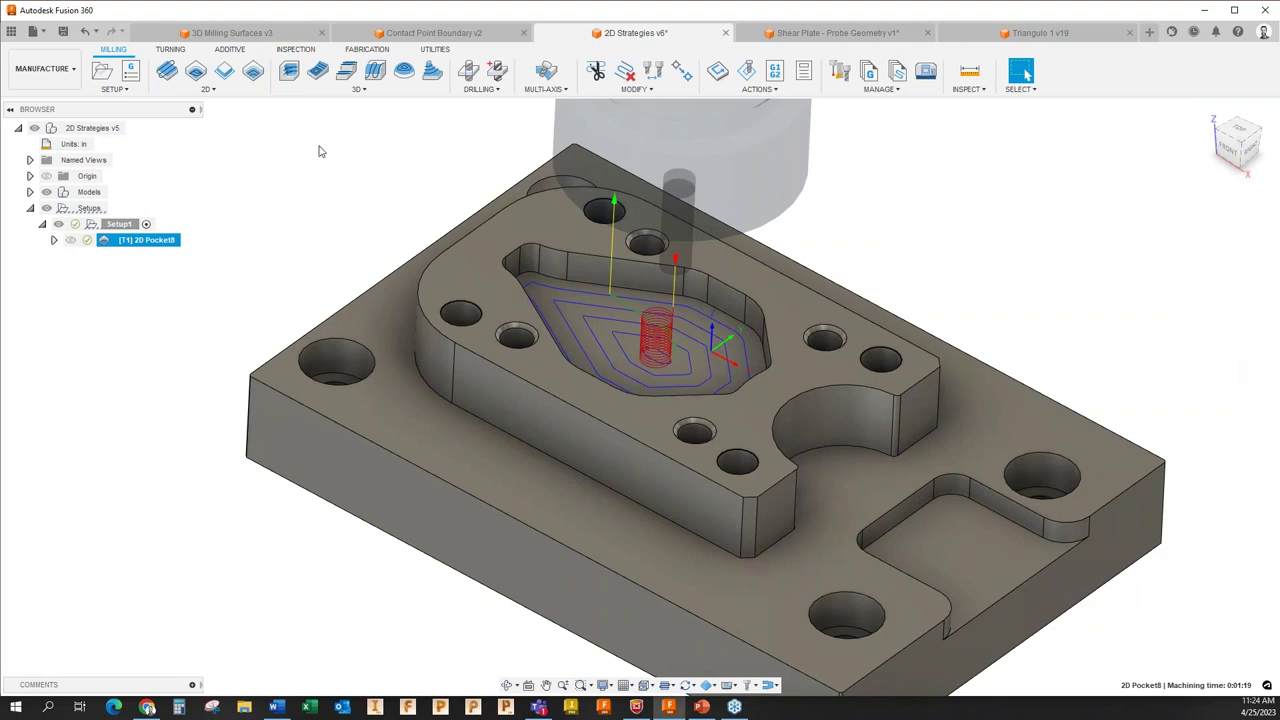
Start a new 2D pocket using an open chain with Tangent extension method and Distance type.
left_click(207, 89)
left_click(185, 119)
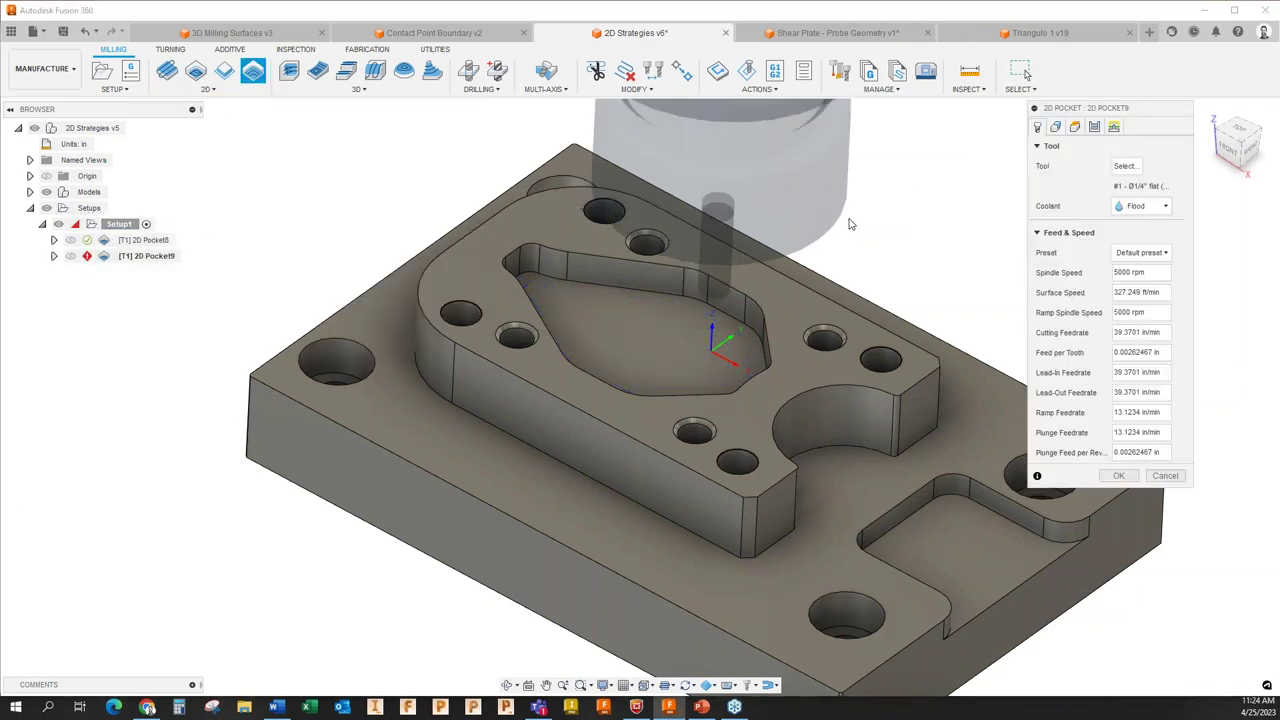
left_click(1055, 127)
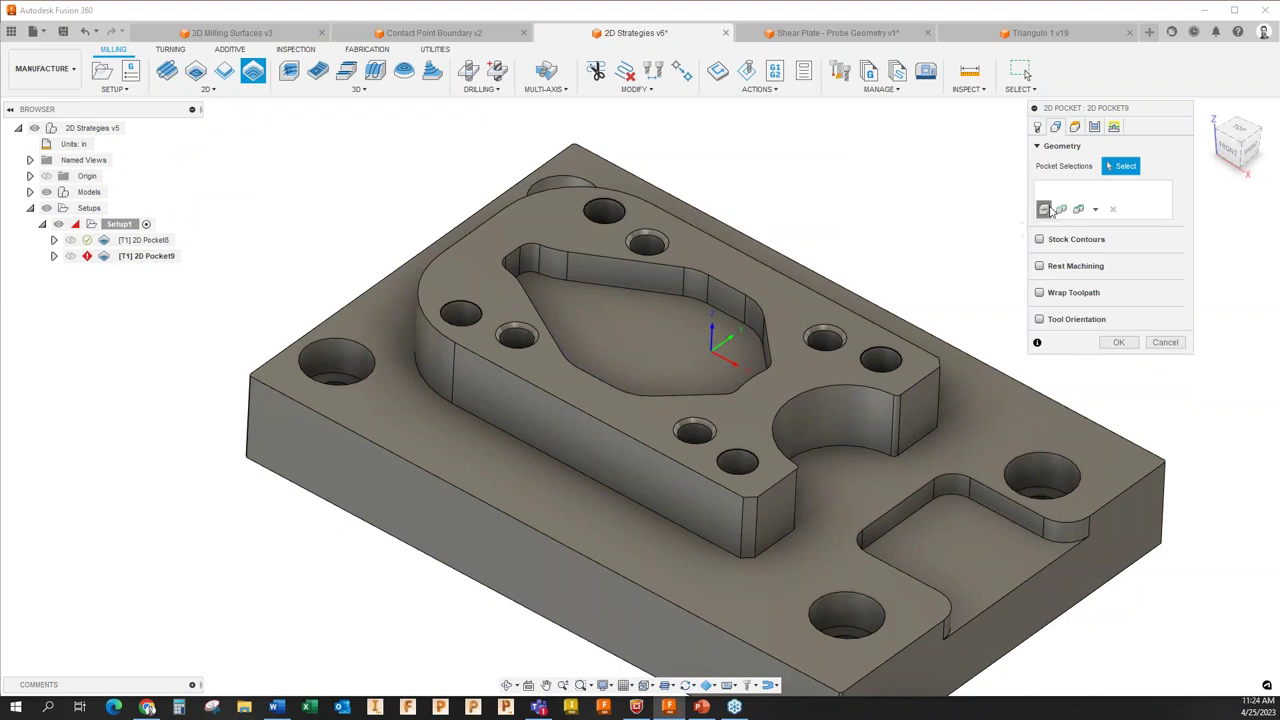
left_click(1046, 210)
left_click(945, 210)
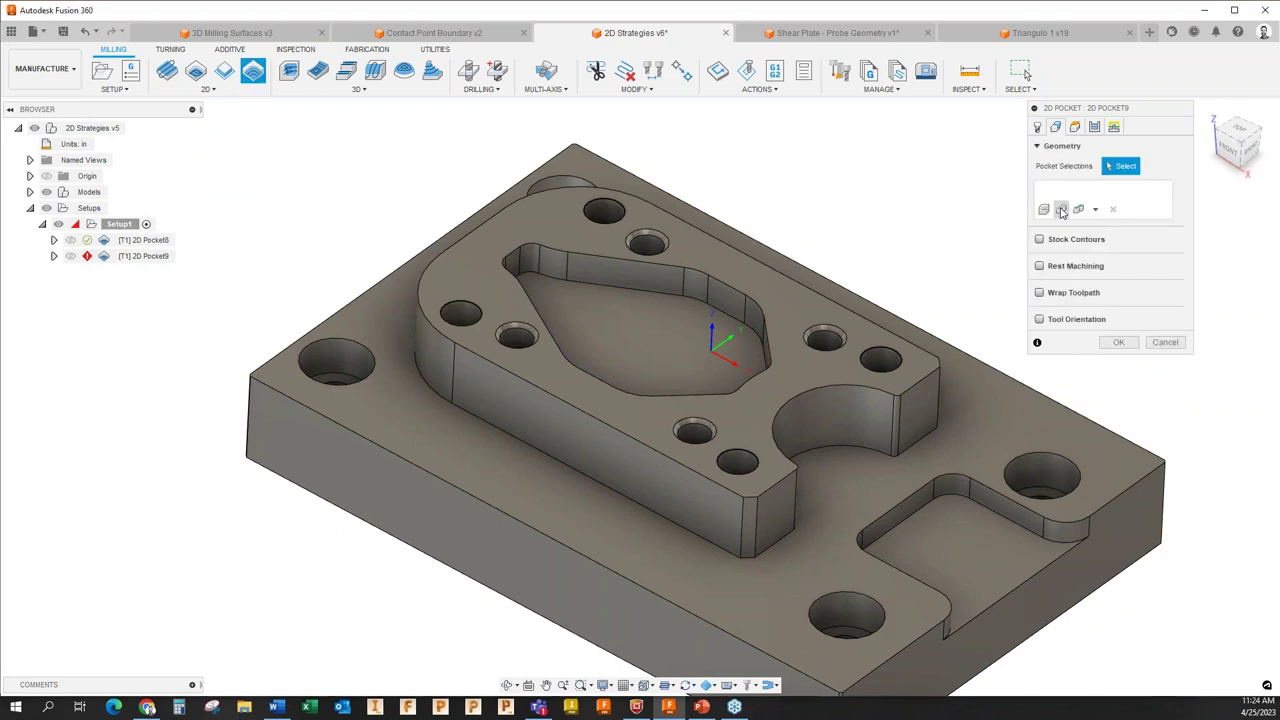
left_click(1062, 210)
left_click(894, 168)
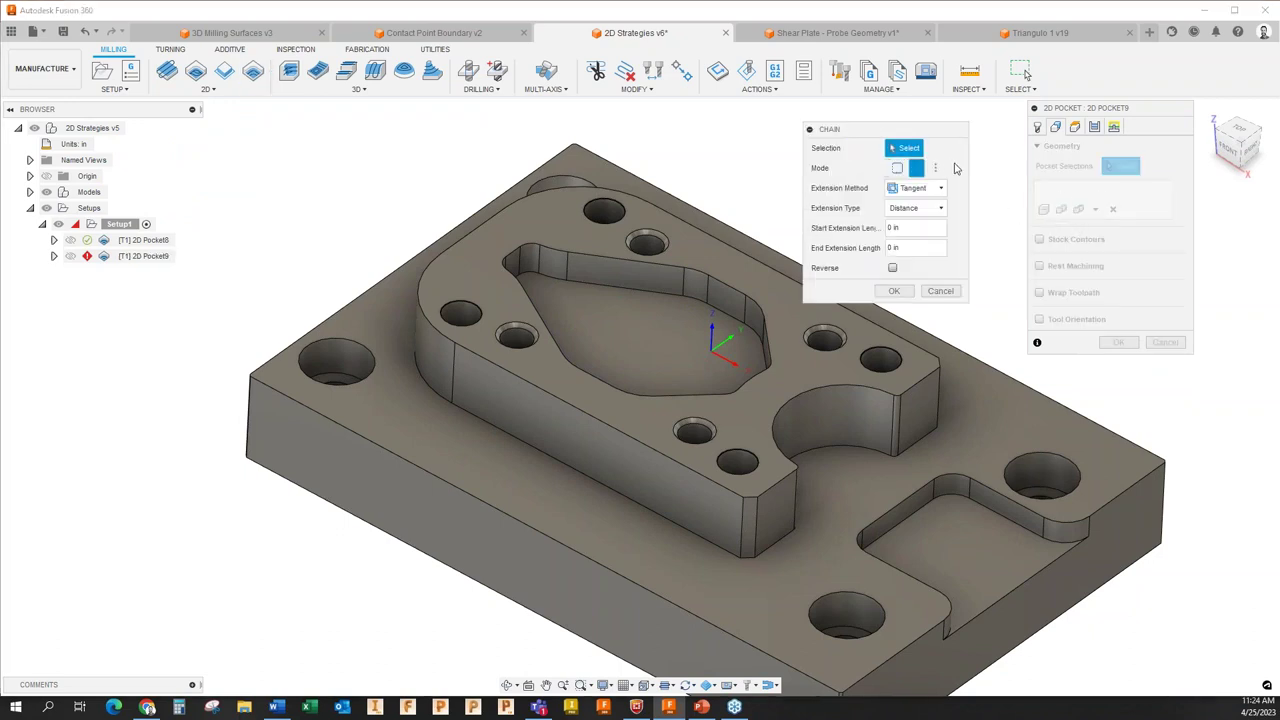
left_click_drag(909, 136, 950, 116)
left_click(970, 170)
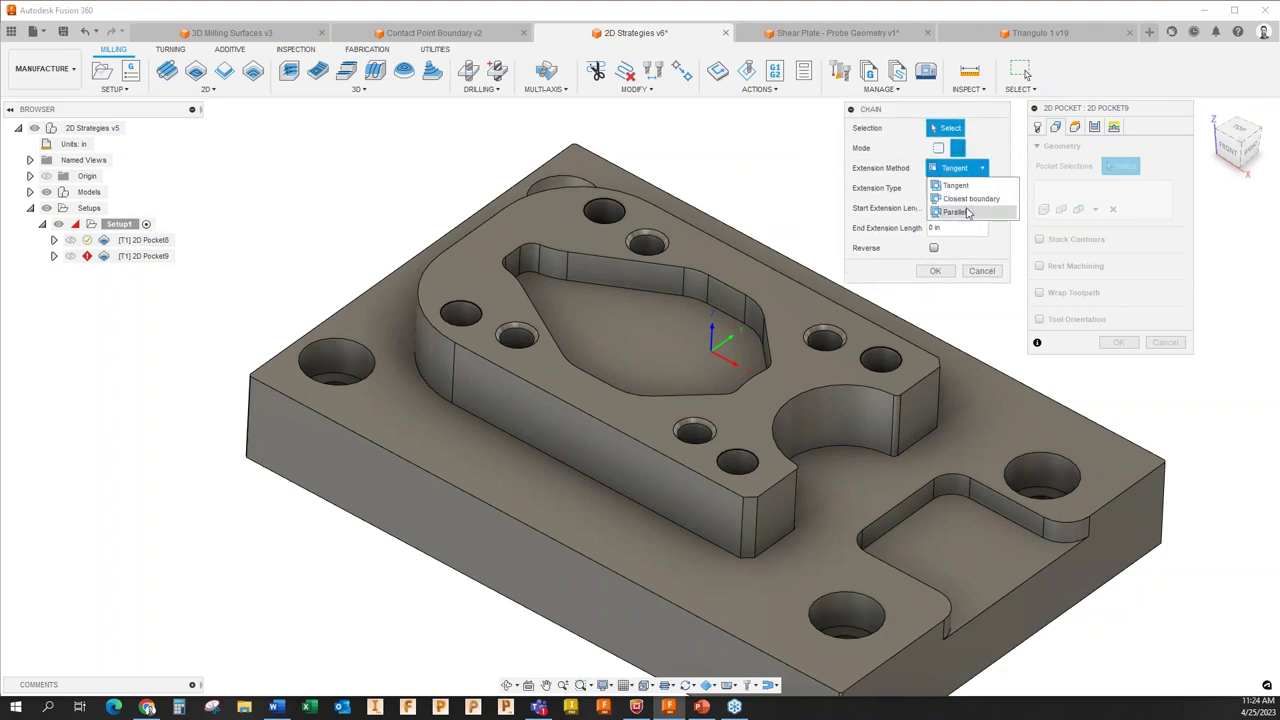
left_click(970, 186)
left_click(972, 188)
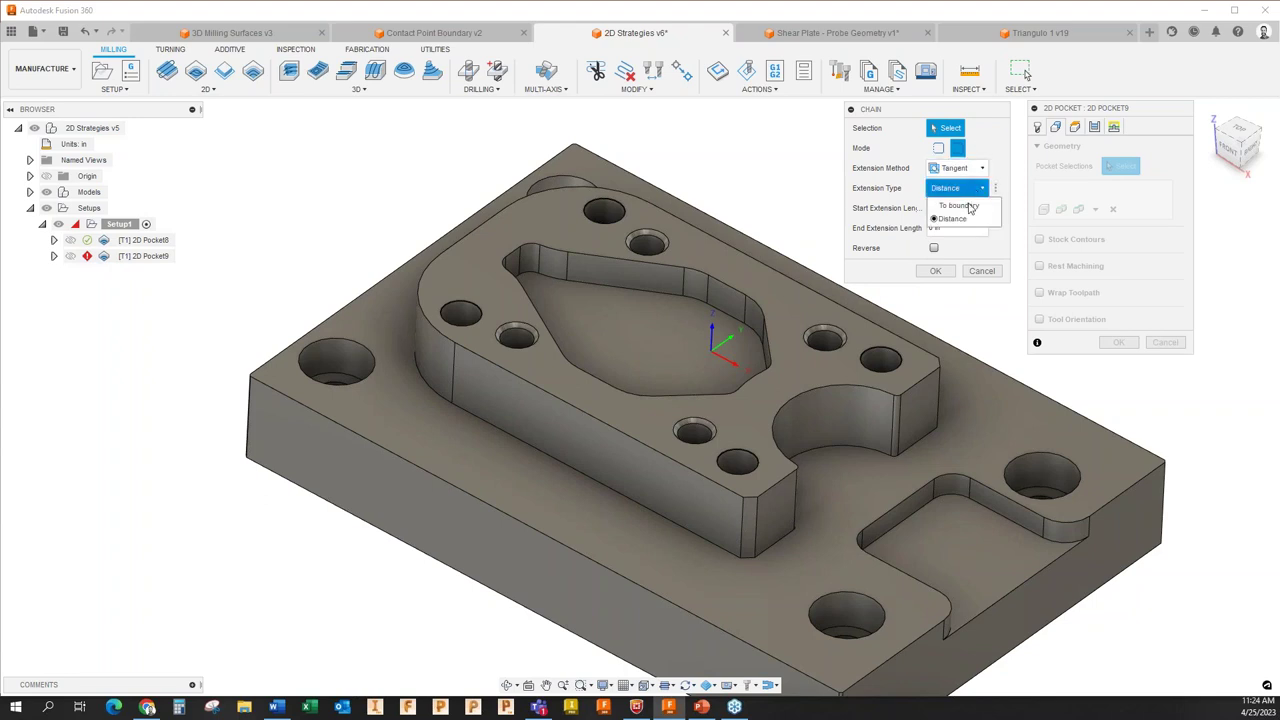
left_click(988, 208)
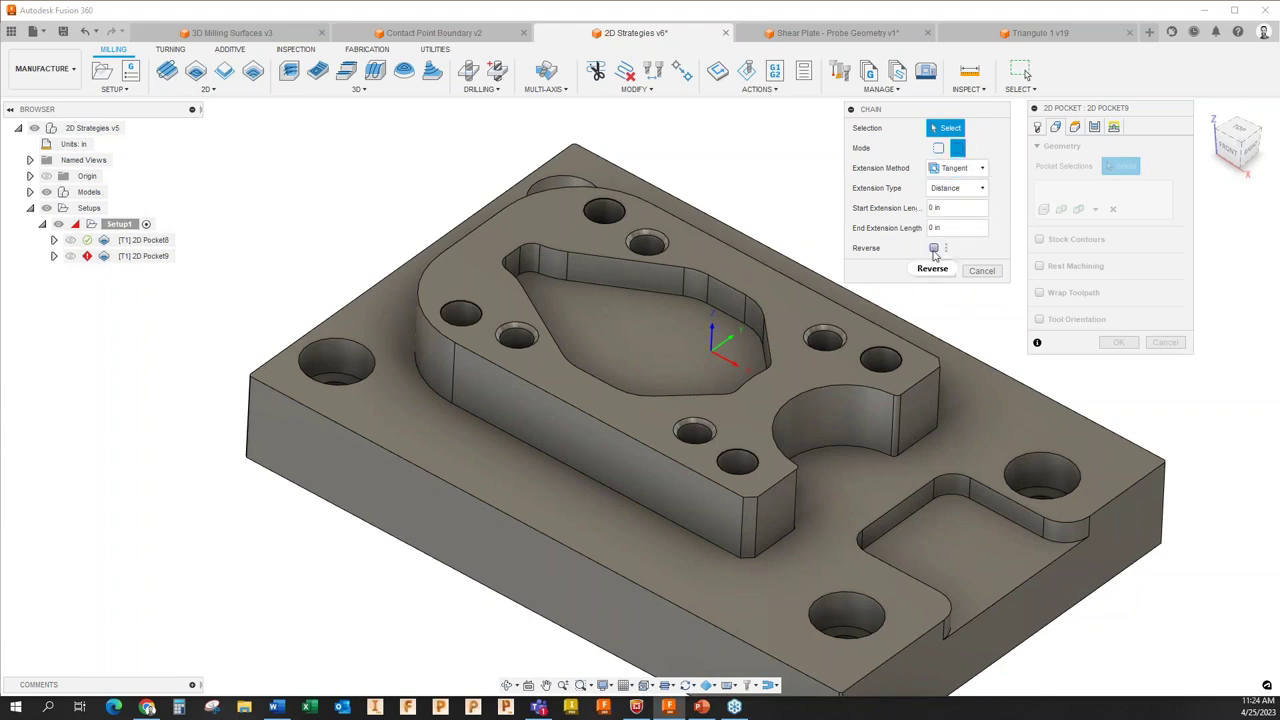
Select the seven edges around the right-edge slot as the open chain and confirm.
scroll(503, 336, "down", 1)
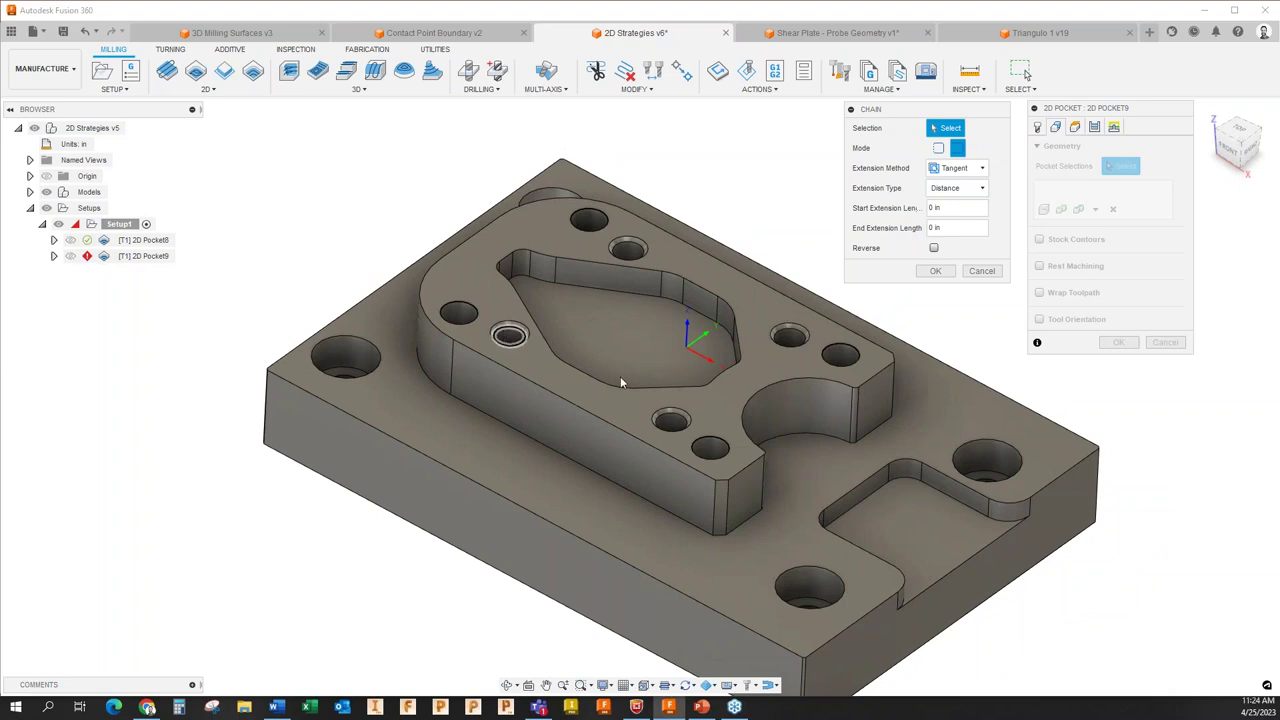
scroll(856, 462, "up", 3)
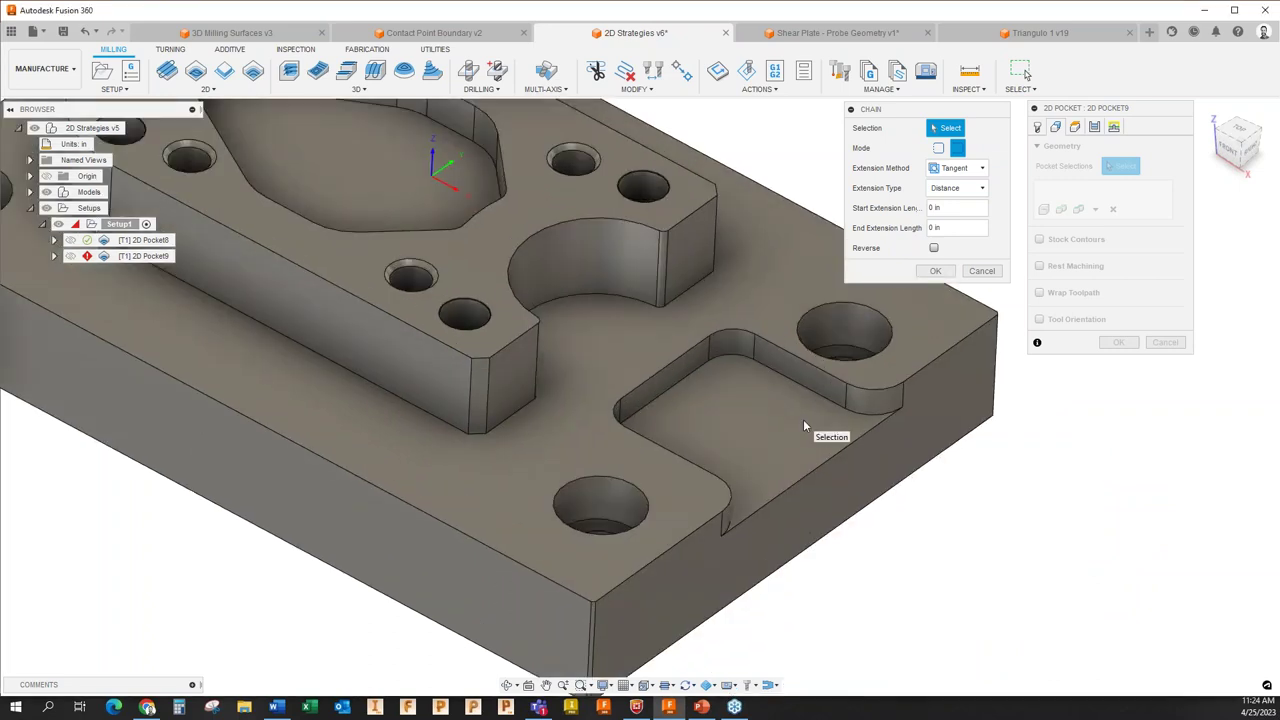
mouse_move(718, 409)
middle_mouse_down()
mouse_move(692, 399)
mouse_move(705, 418)
middle_mouse_up()
scroll(705, 418, "up", 1)
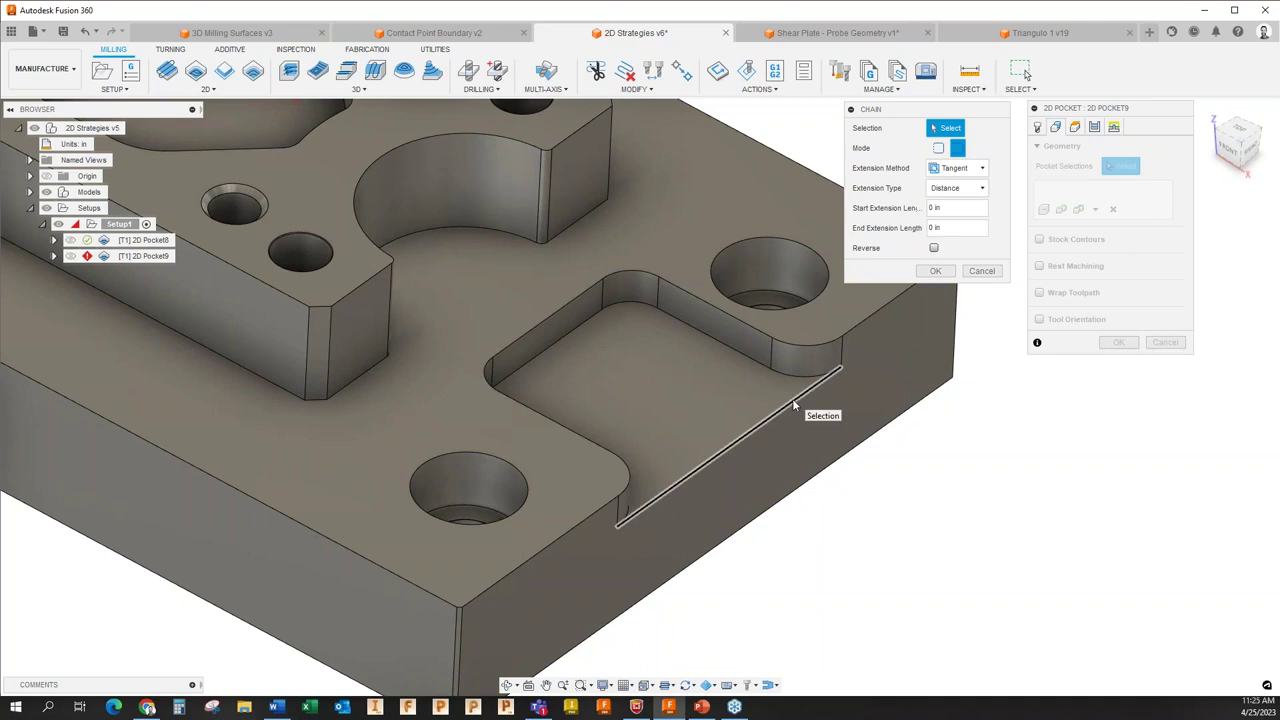
left_click(585, 333)
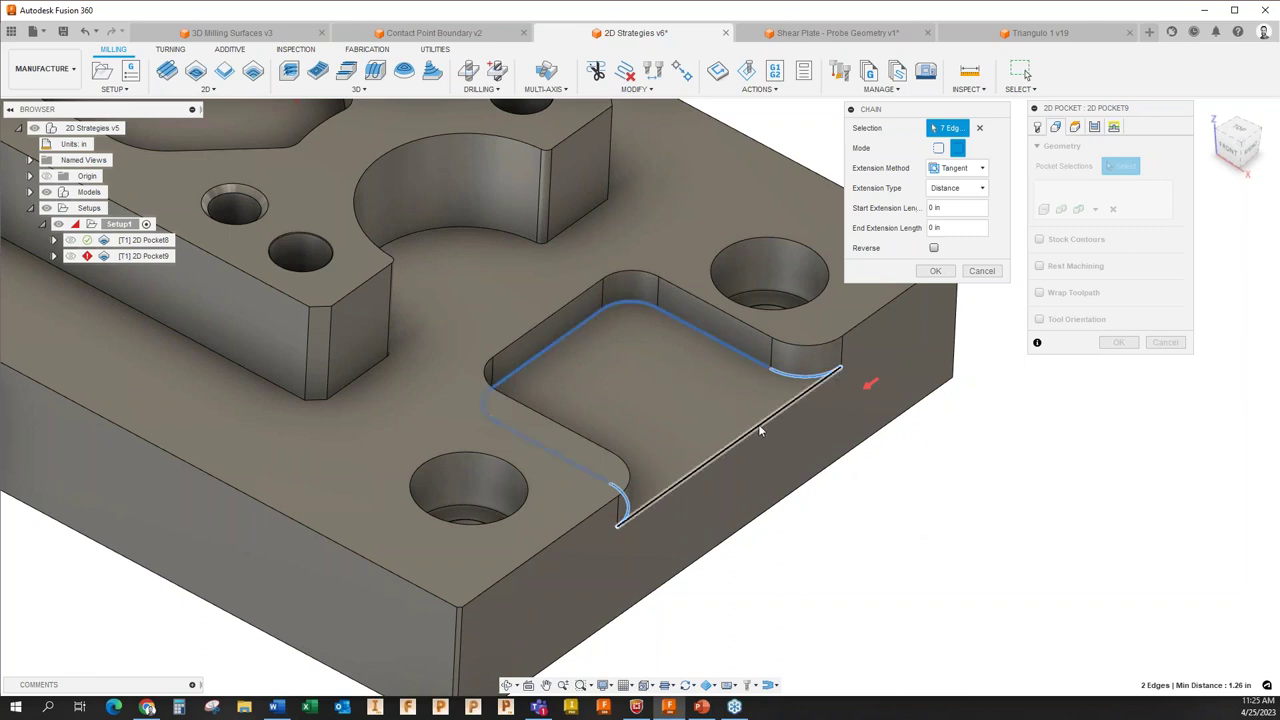
scroll(758, 424, "up", 2)
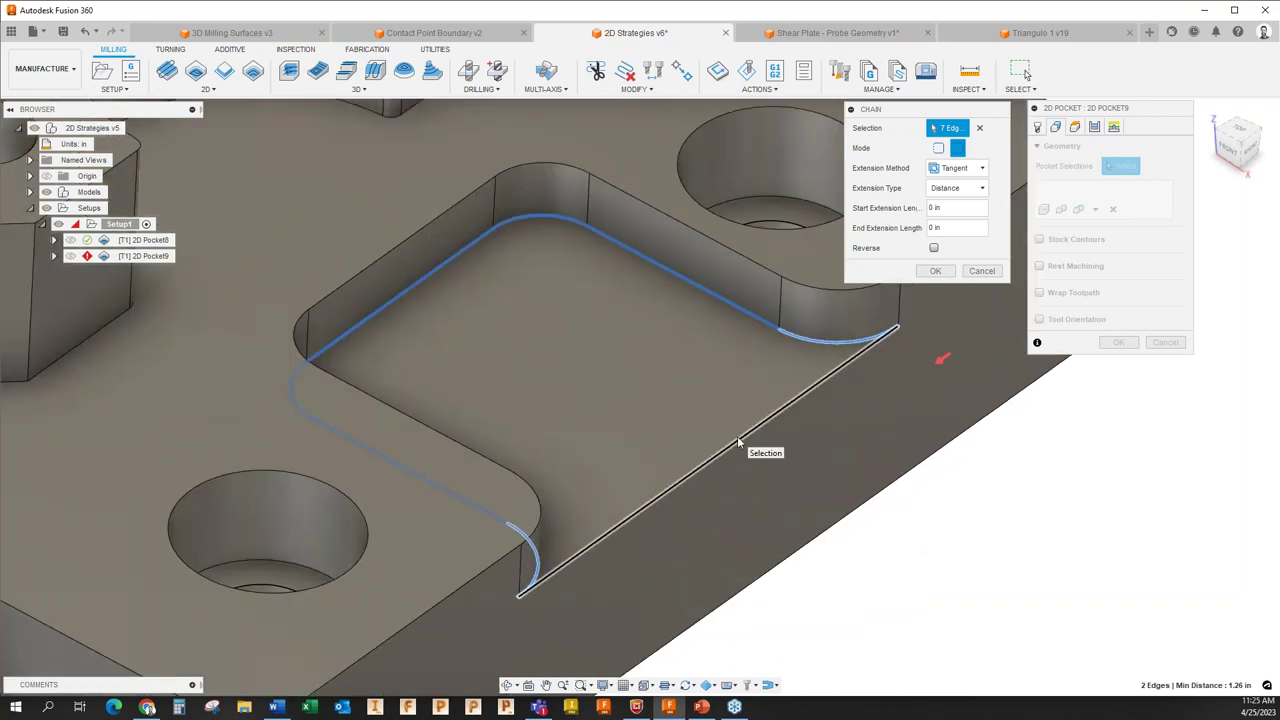
scroll(876, 386, "down", 5)
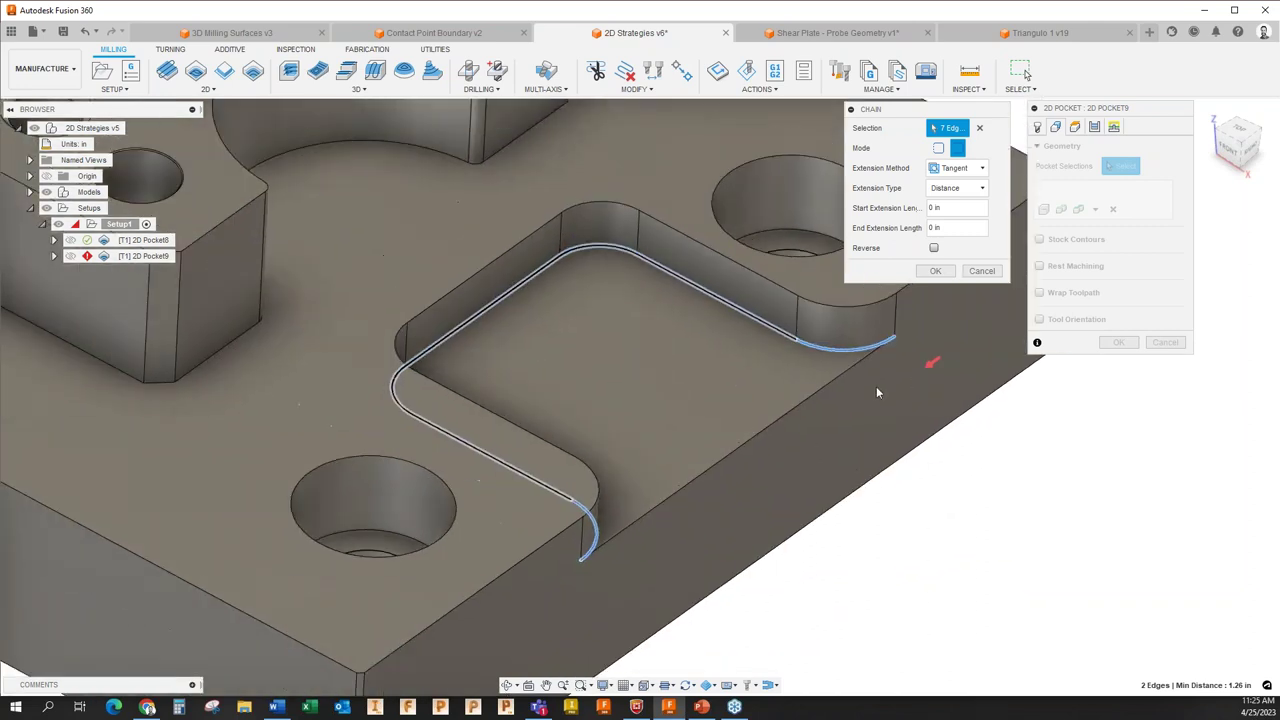
left_click(936, 271)
middle_click_drag(976, 560, 889, 509)
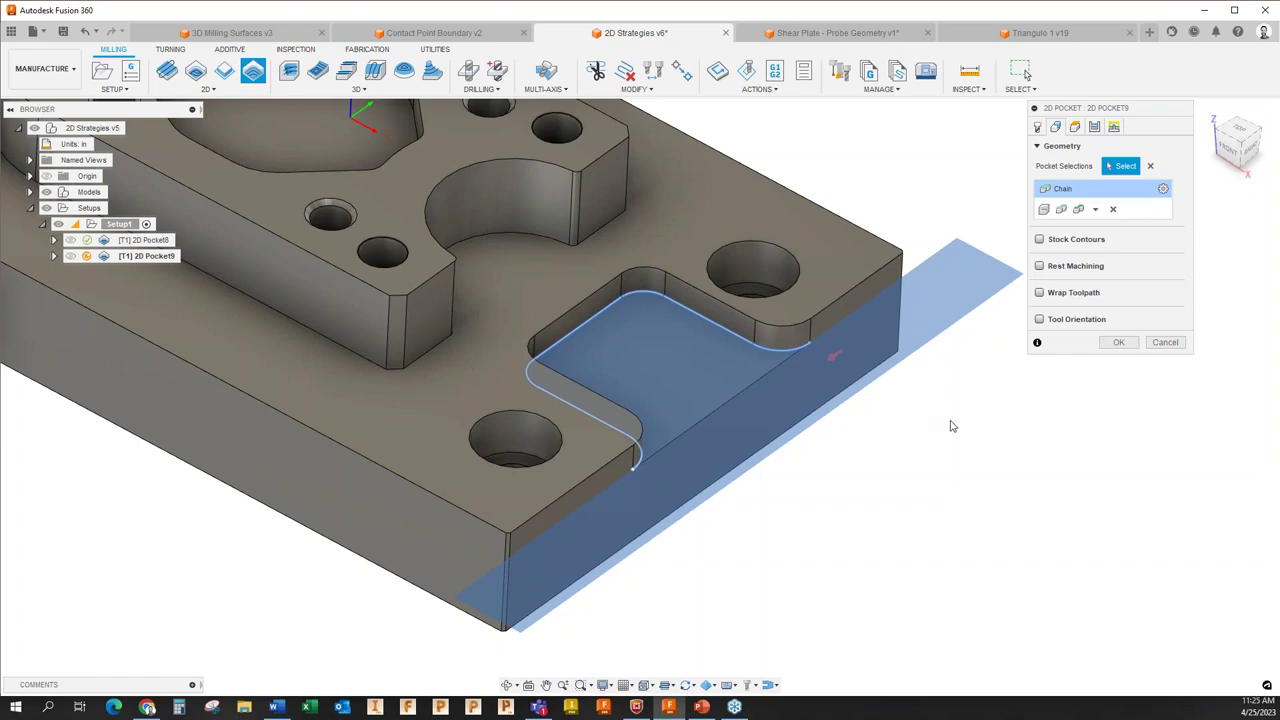
Generate the 2D Pocket9 toolpath and orbit around it with the stock shown.
scroll(898, 206, "down", 1)
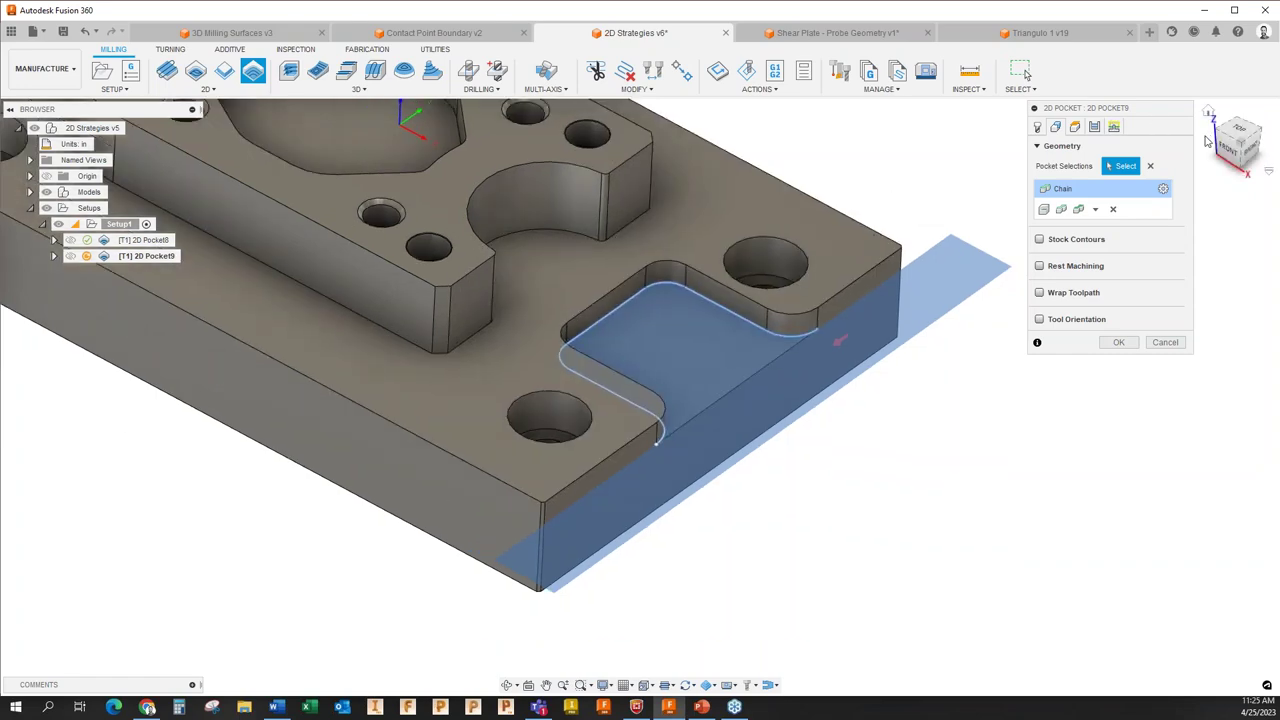
left_click(1240, 130)
scroll(884, 410, "down", 4)
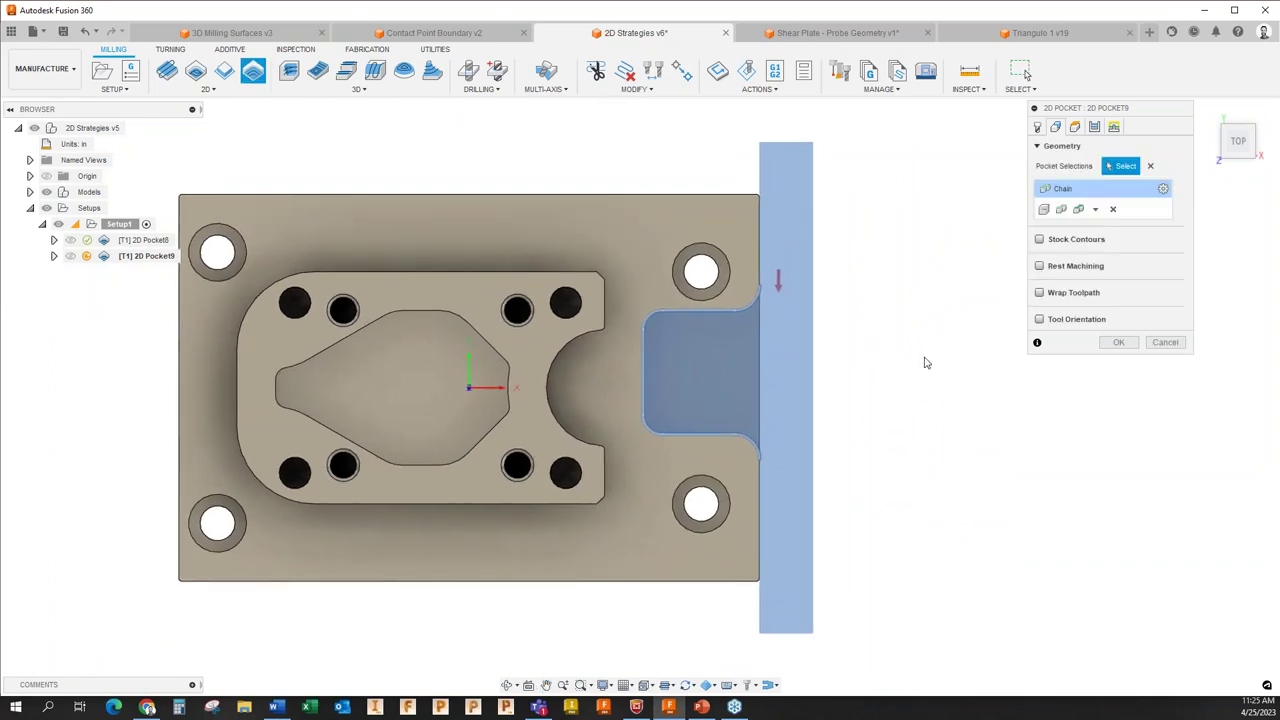
left_click(1119, 342)
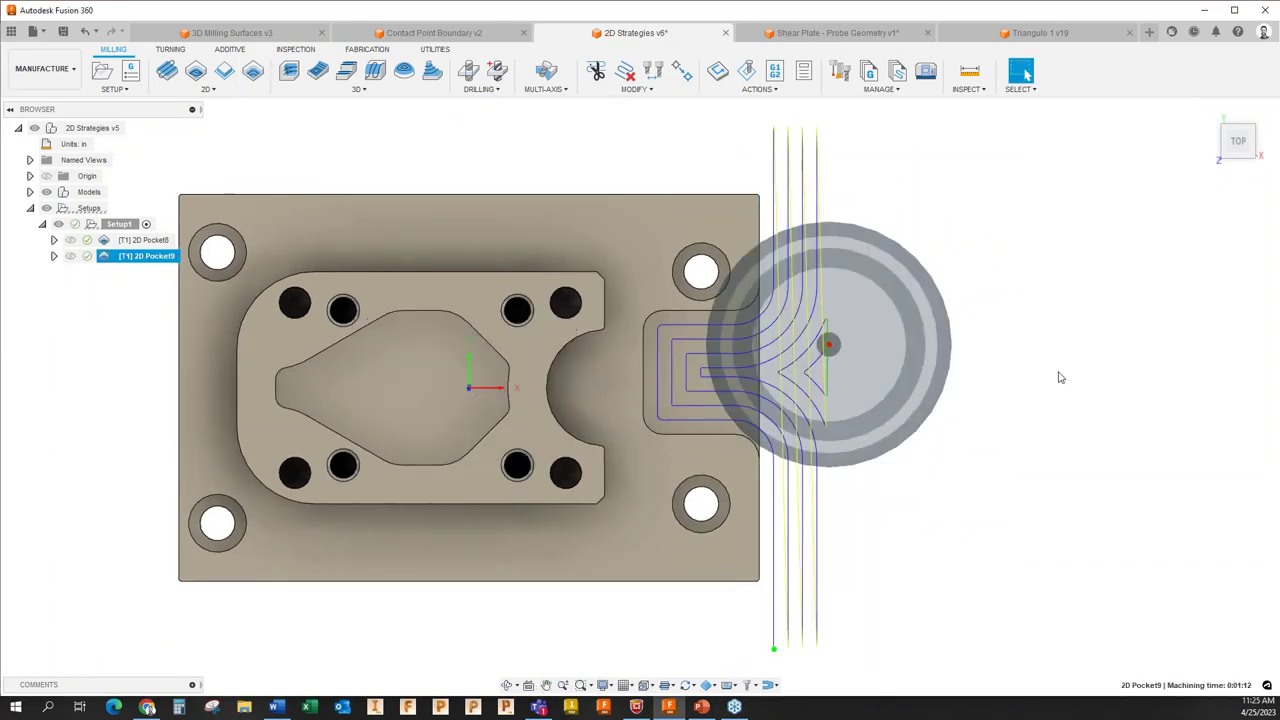
middle_click_drag(1061, 377, 920, 307, "shift")
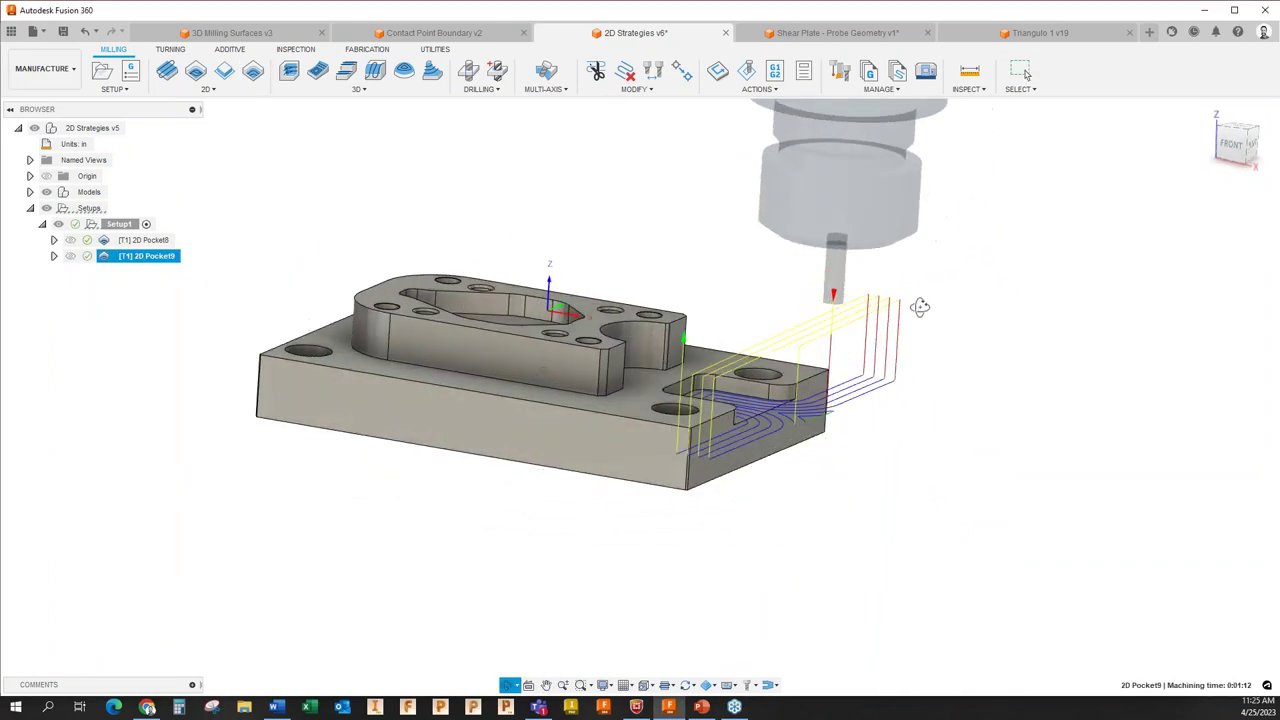
scroll(920, 307, "up", 4)
middle_click_drag(834, 434, 880, 432, "shift")
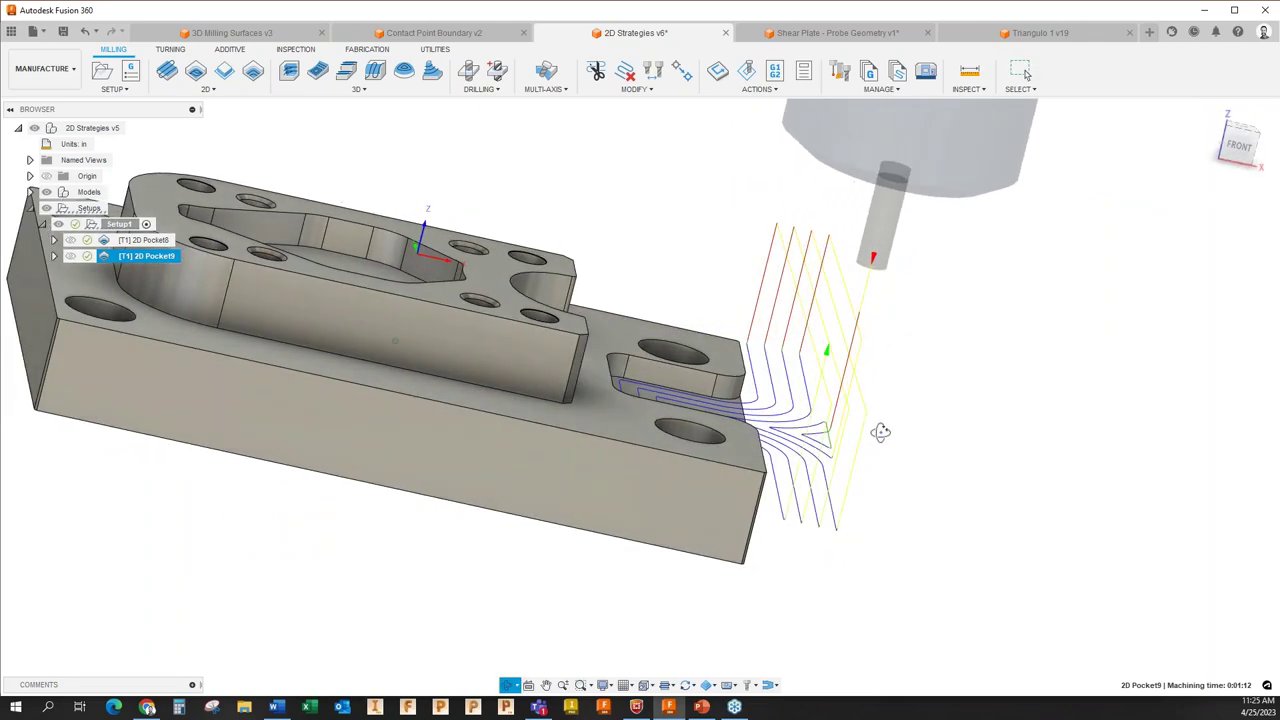
left_click(118, 224)
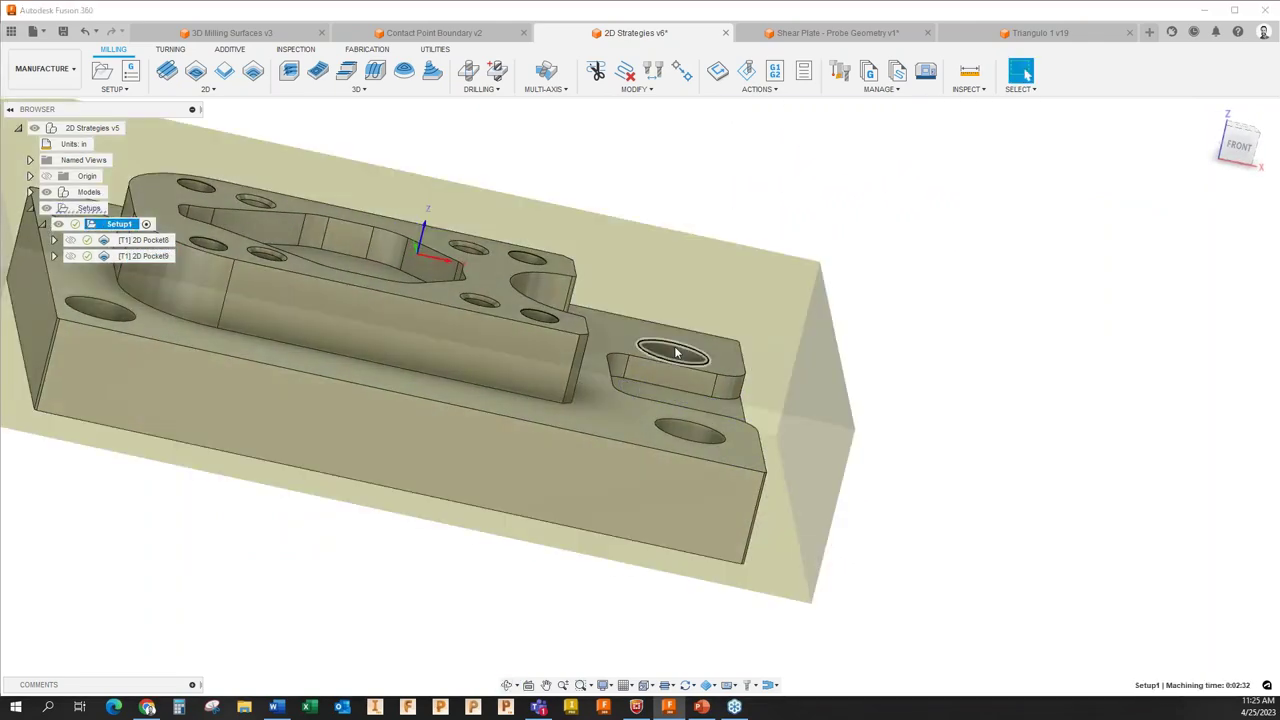
middle_click_drag(676, 352, 810, 407, "shift")
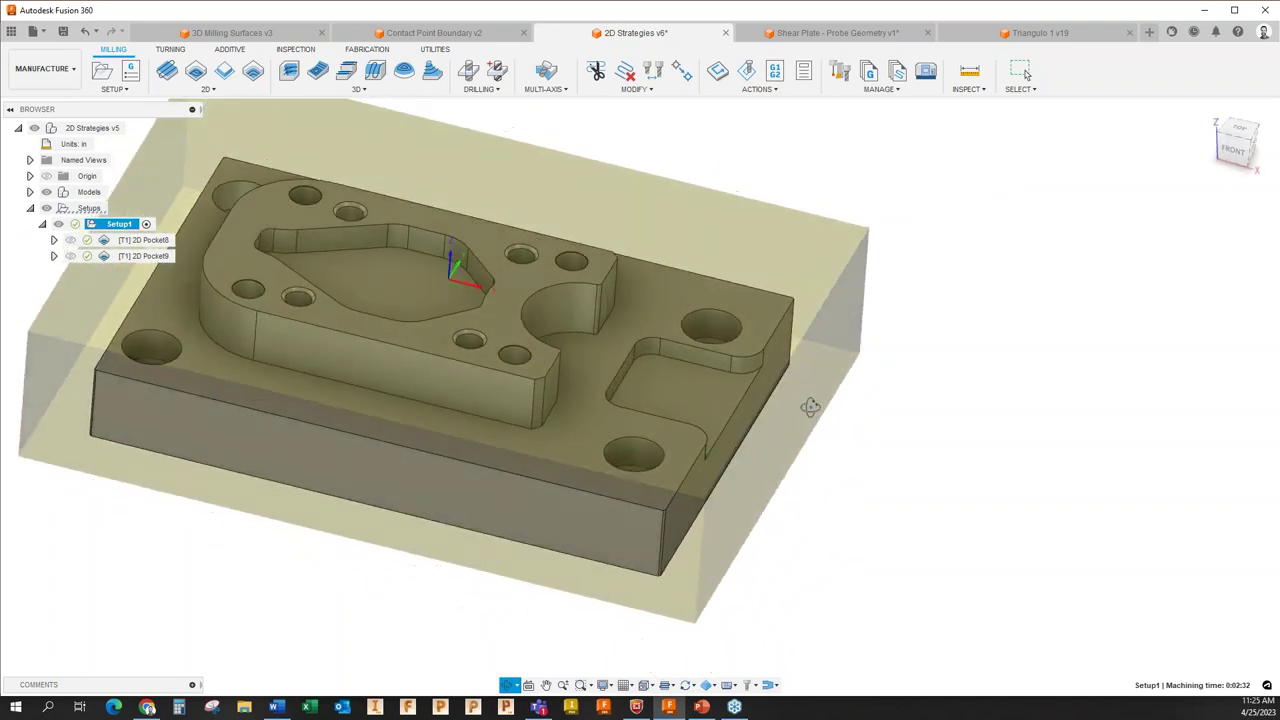
Reopen 2D Pocket9 for editing at its geometry settings.
left_click(143, 256)
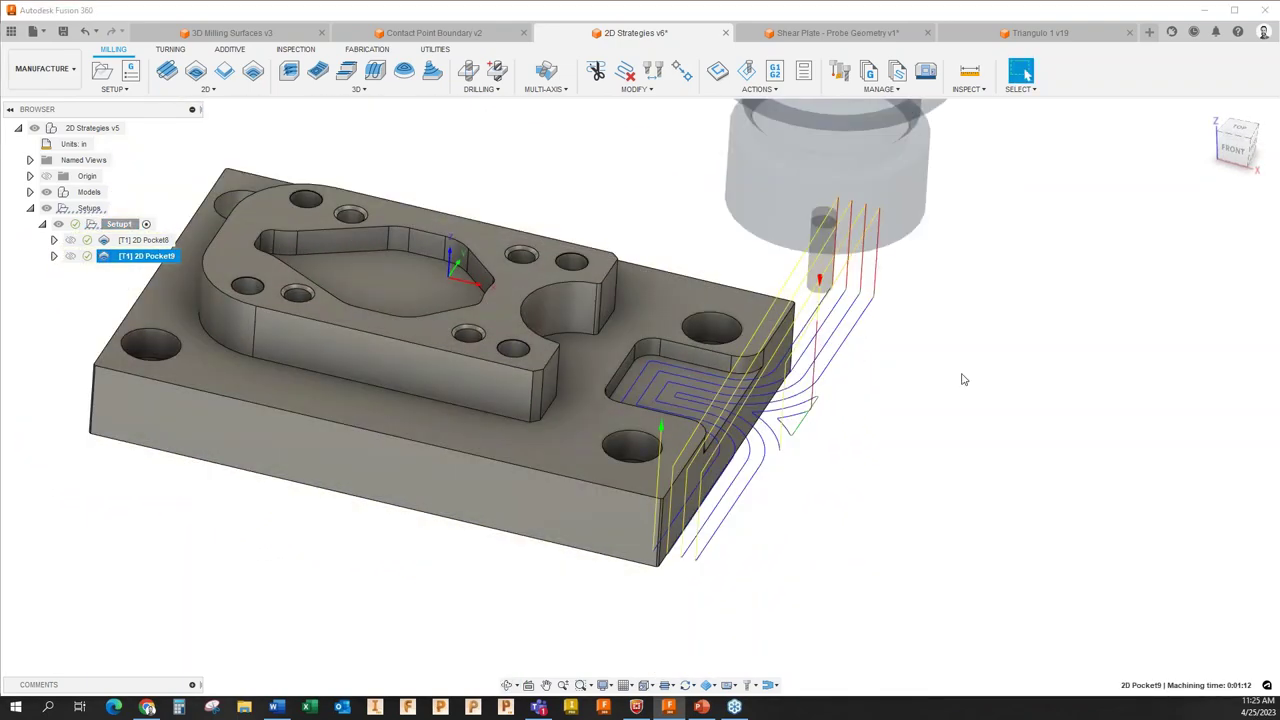
right_click(150, 256)
key("Escape")
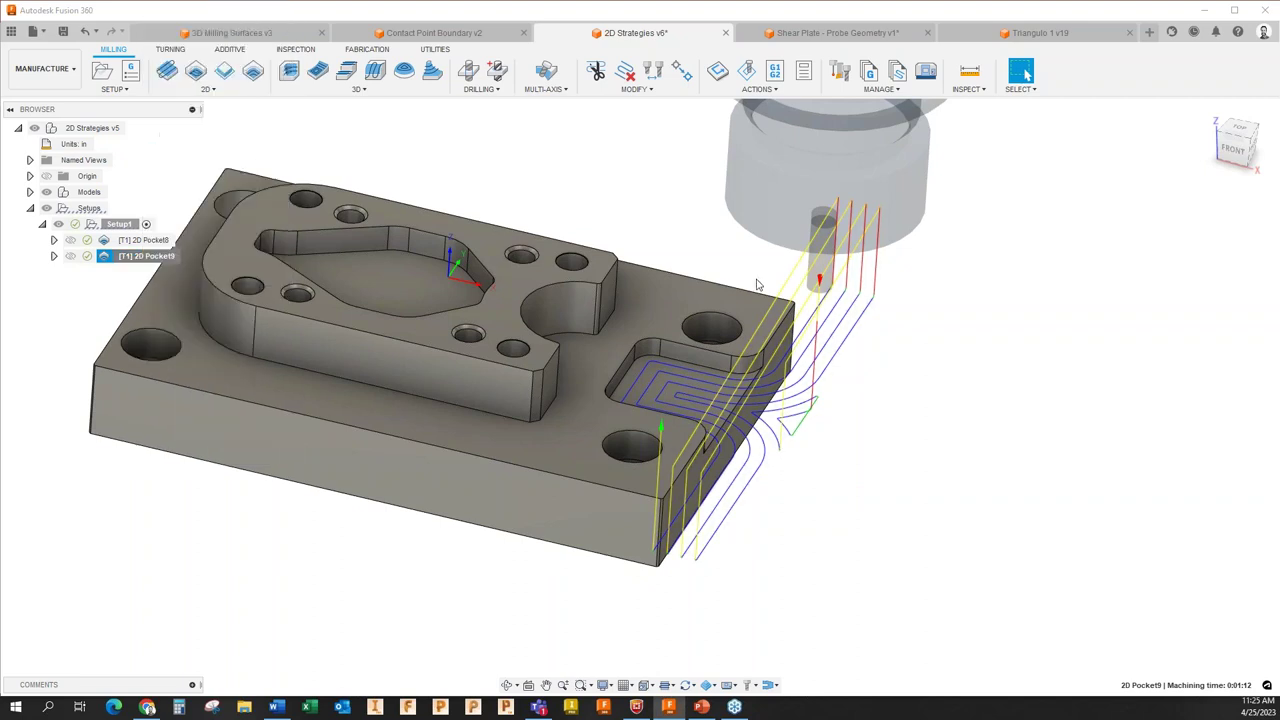
double_click(757, 285)
left_click(1055, 126)
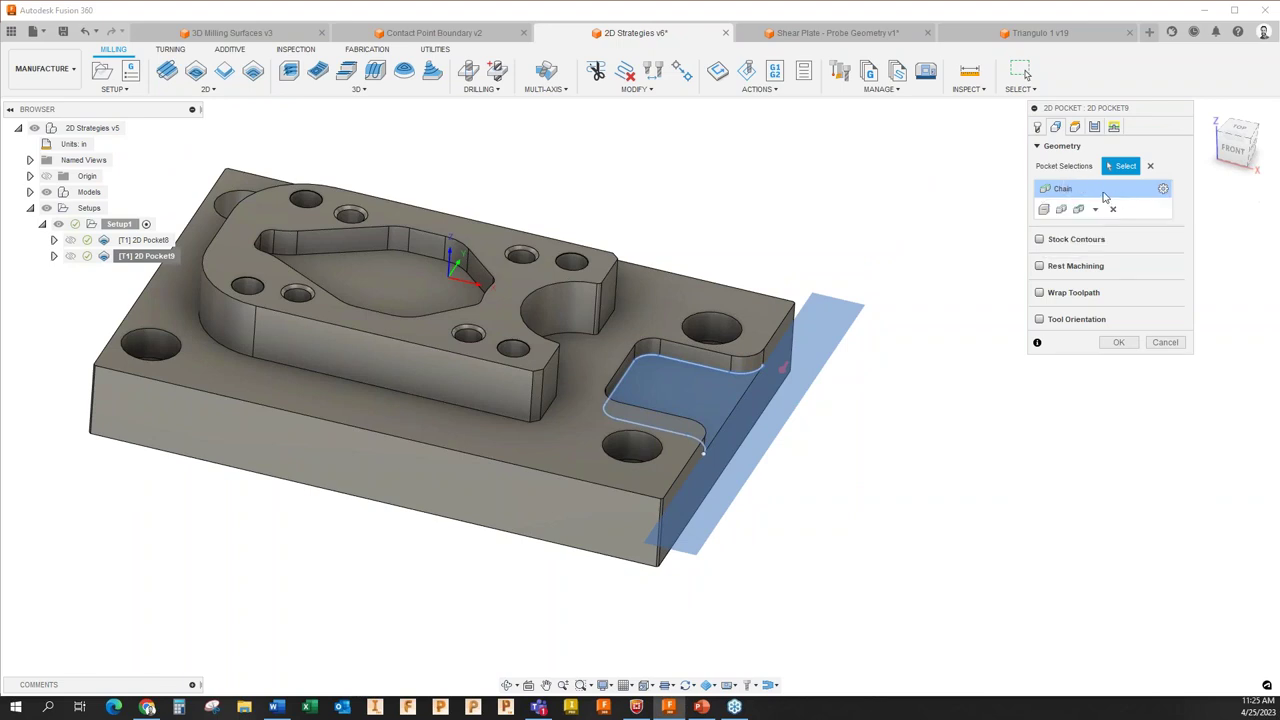
Set the pocket chain's extension method to Closest boundary and regenerate 2D Pocket9 (0:00:35).
left_click(1164, 190)
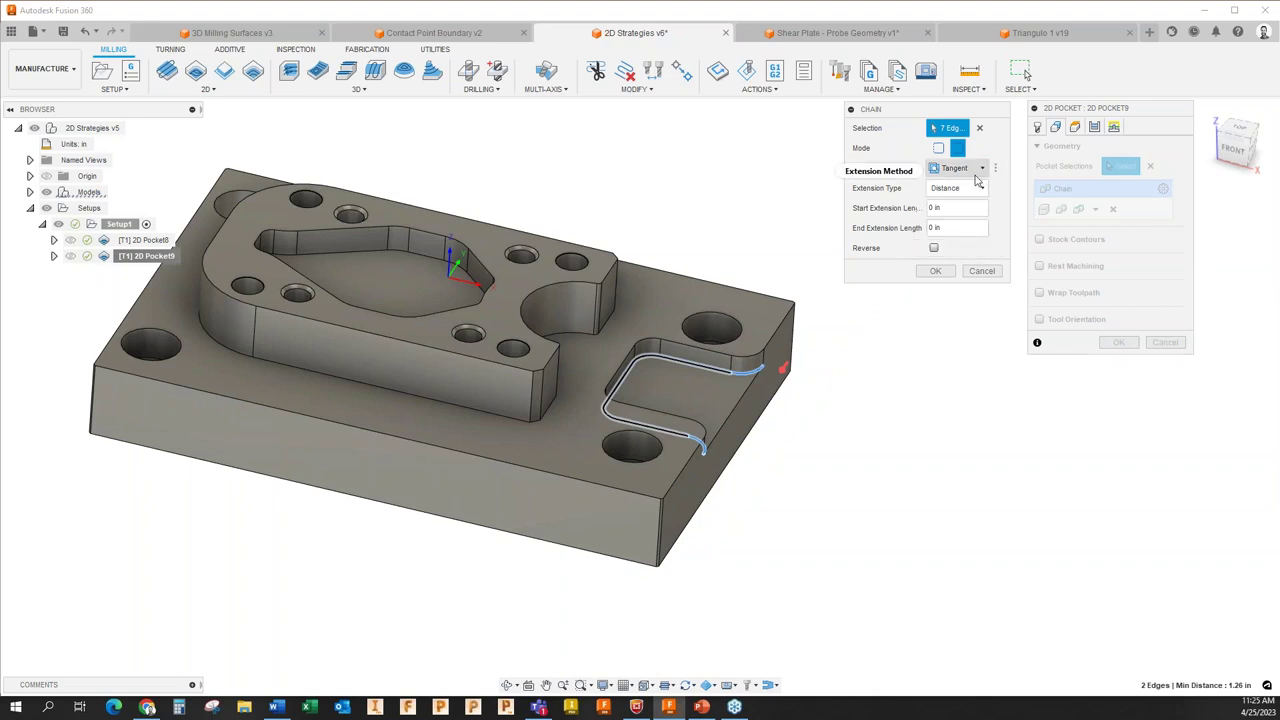
scroll(812, 364, "up", 5)
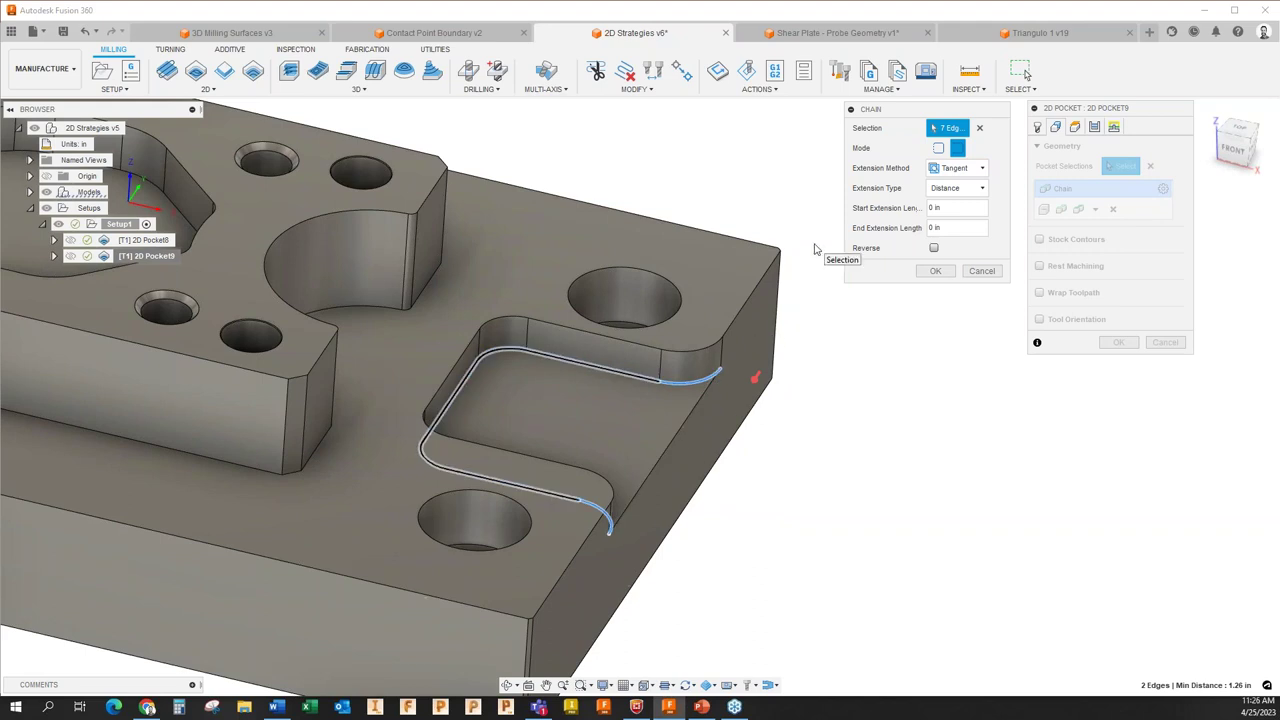
left_click(970, 170)
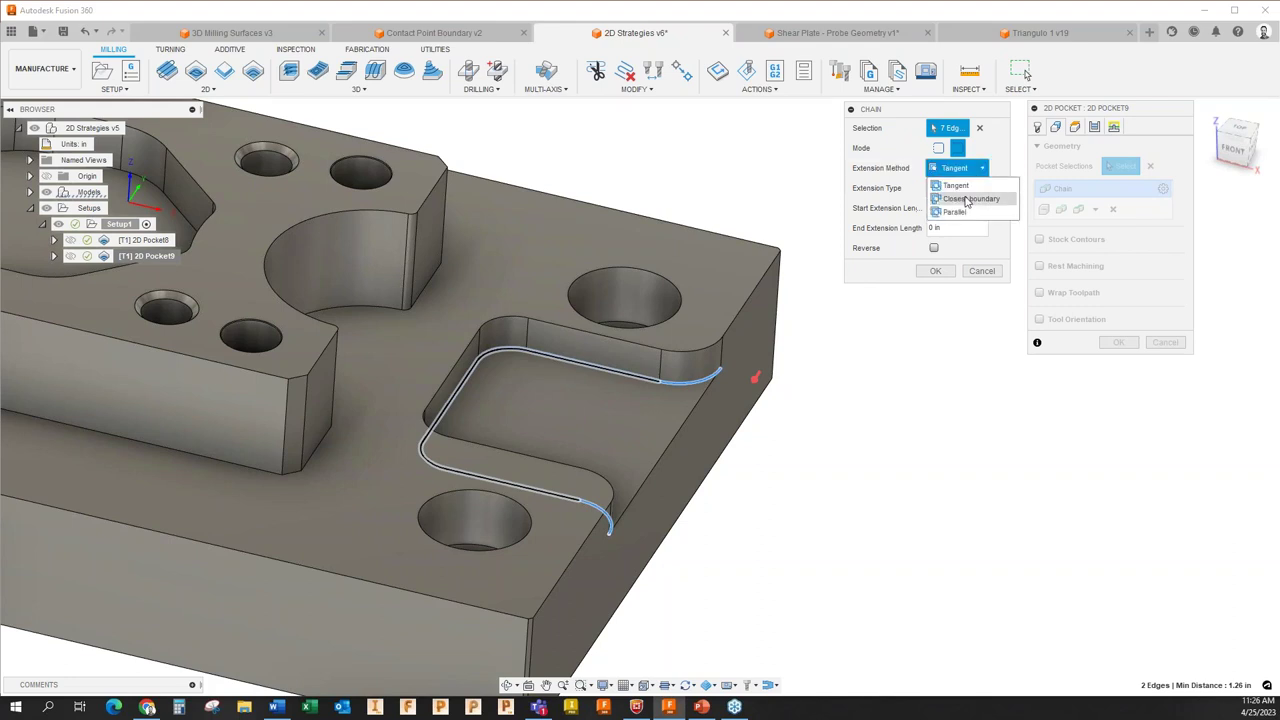
left_click(967, 199)
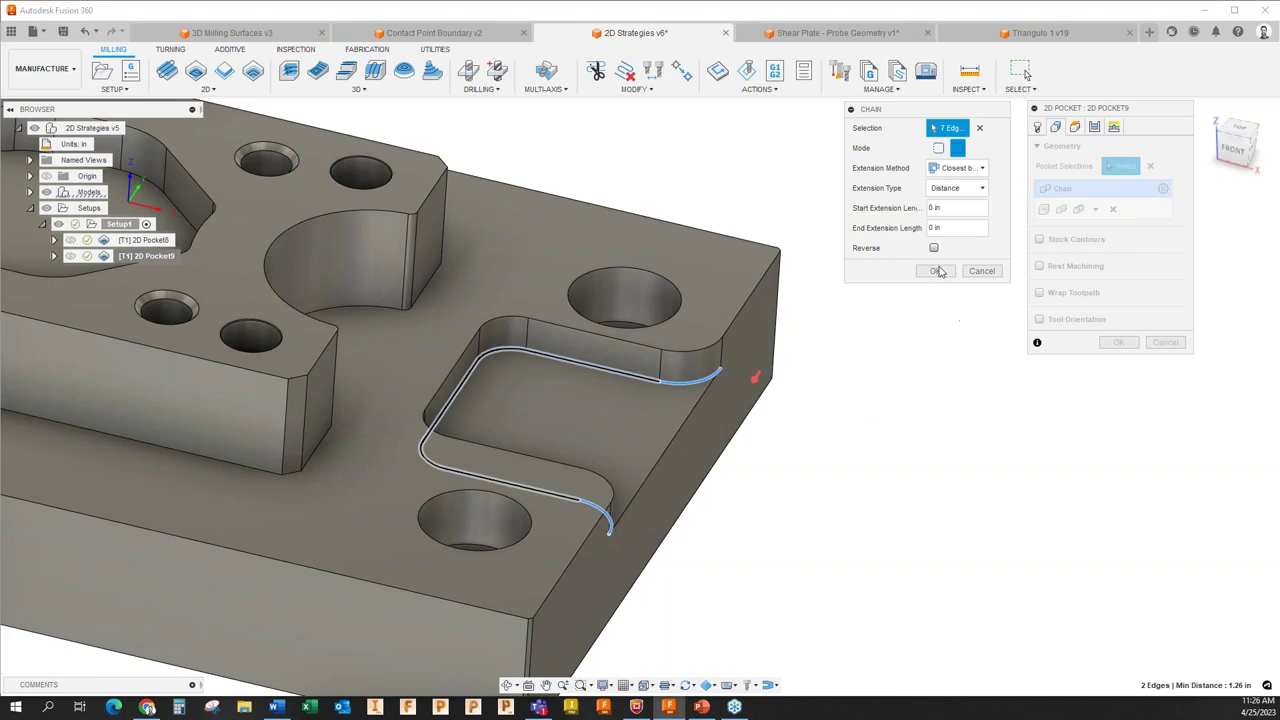
left_click(935, 272)
left_click(1117, 343)
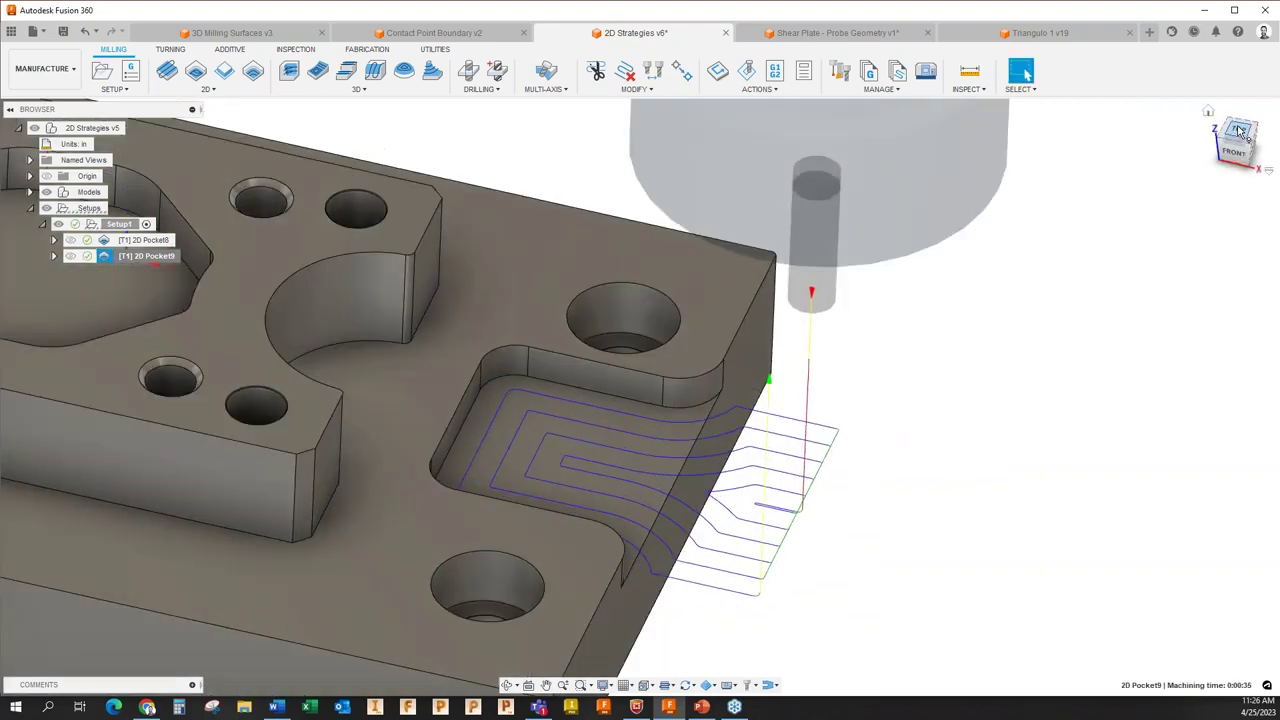
Inspect the regenerated pocket toolpath from the top and an angled view.
left_click(1240, 131)
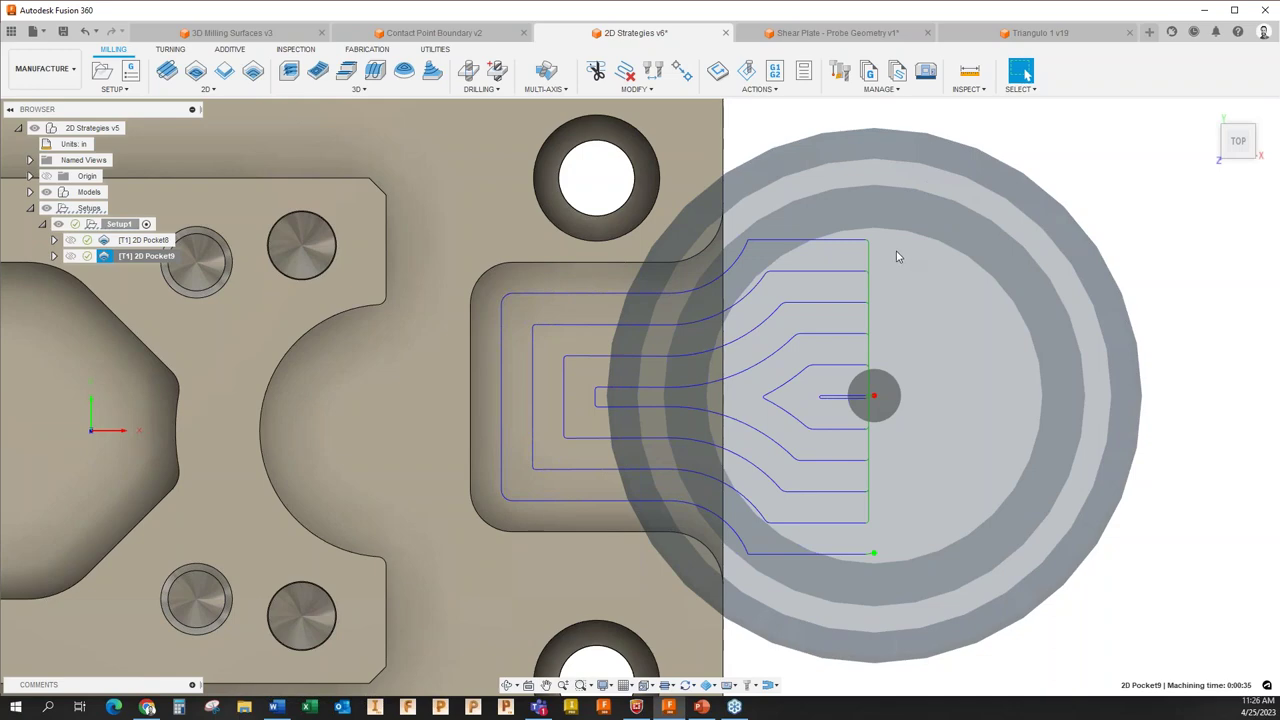
scroll(894, 251, "down", 5)
middle_click_drag(974, 437, 974, 383, "shift")
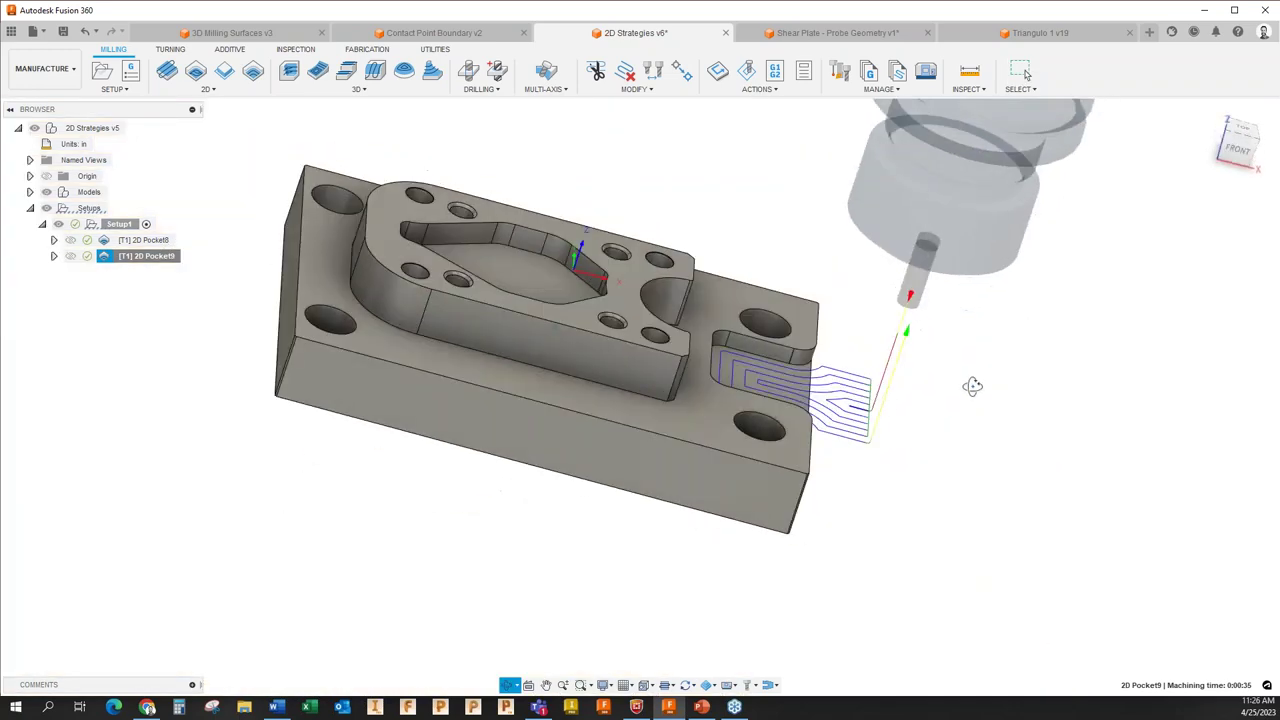
scroll(884, 395, "up", 4)
scroll(884, 395, "up", 2)
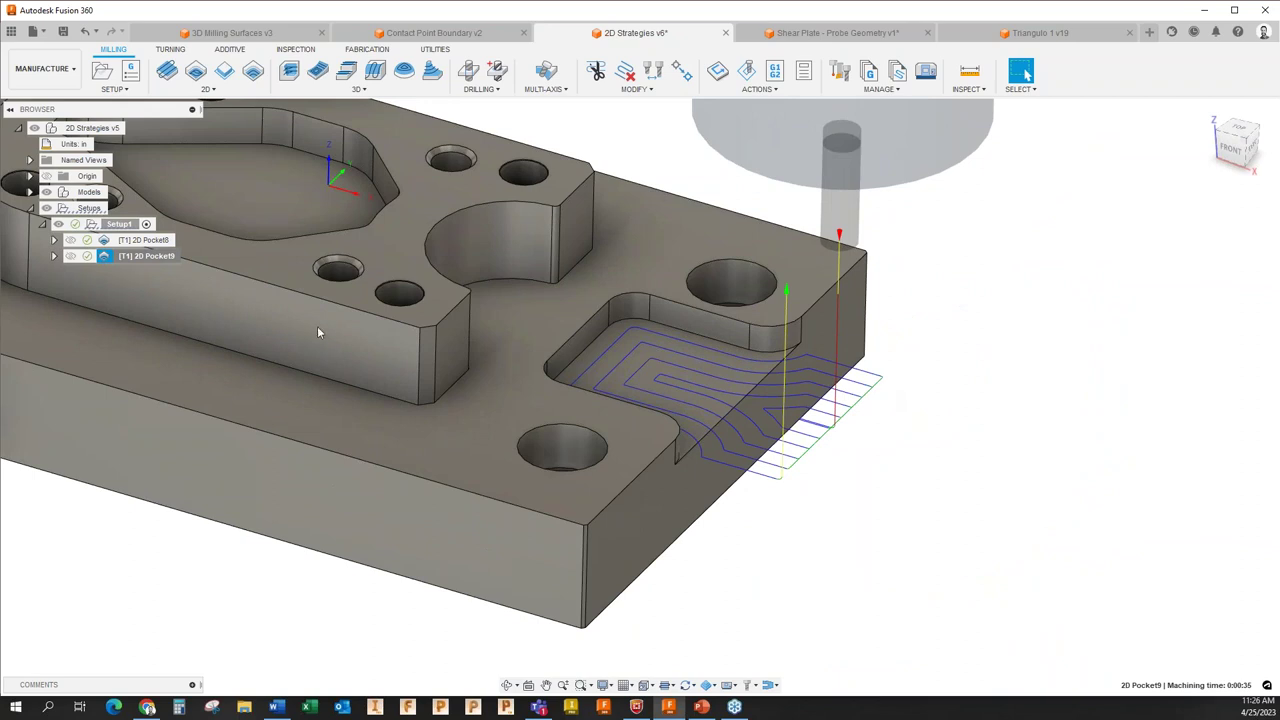
Reopen 2D Pocket9 for editing at its geometry settings.
right_click(148, 256)
left_click(170, 10)
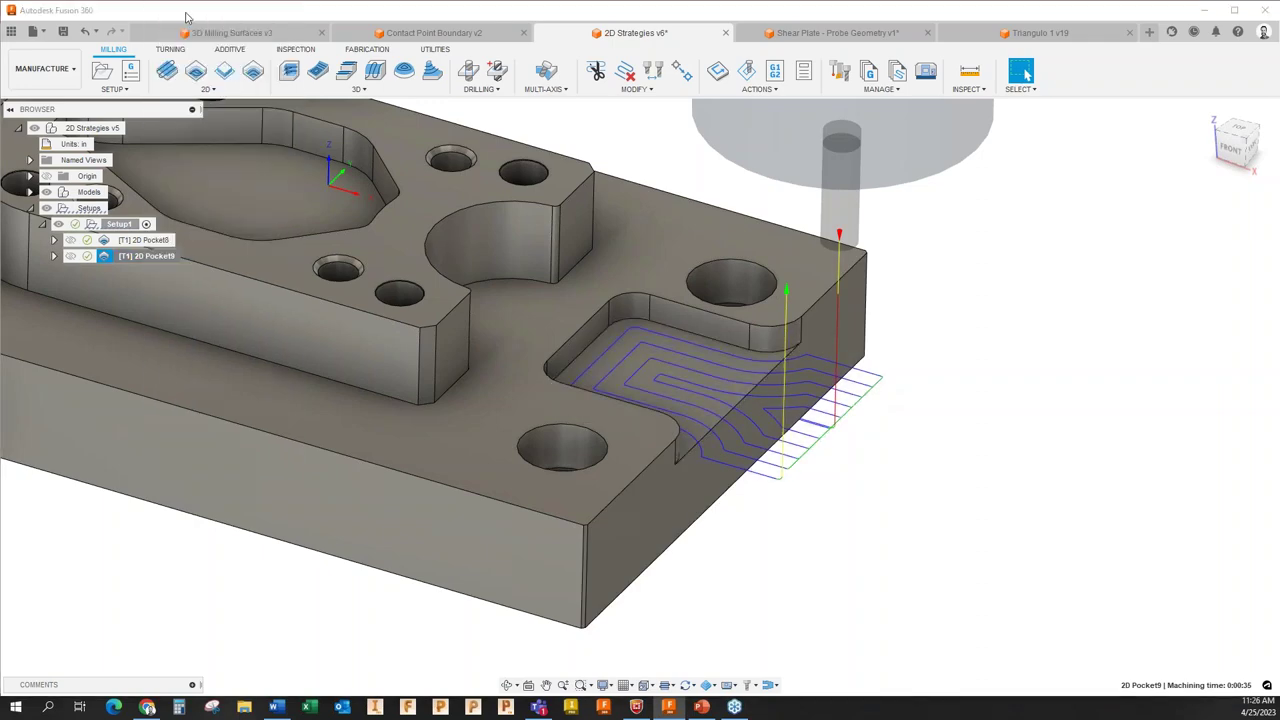
left_click(1056, 128)
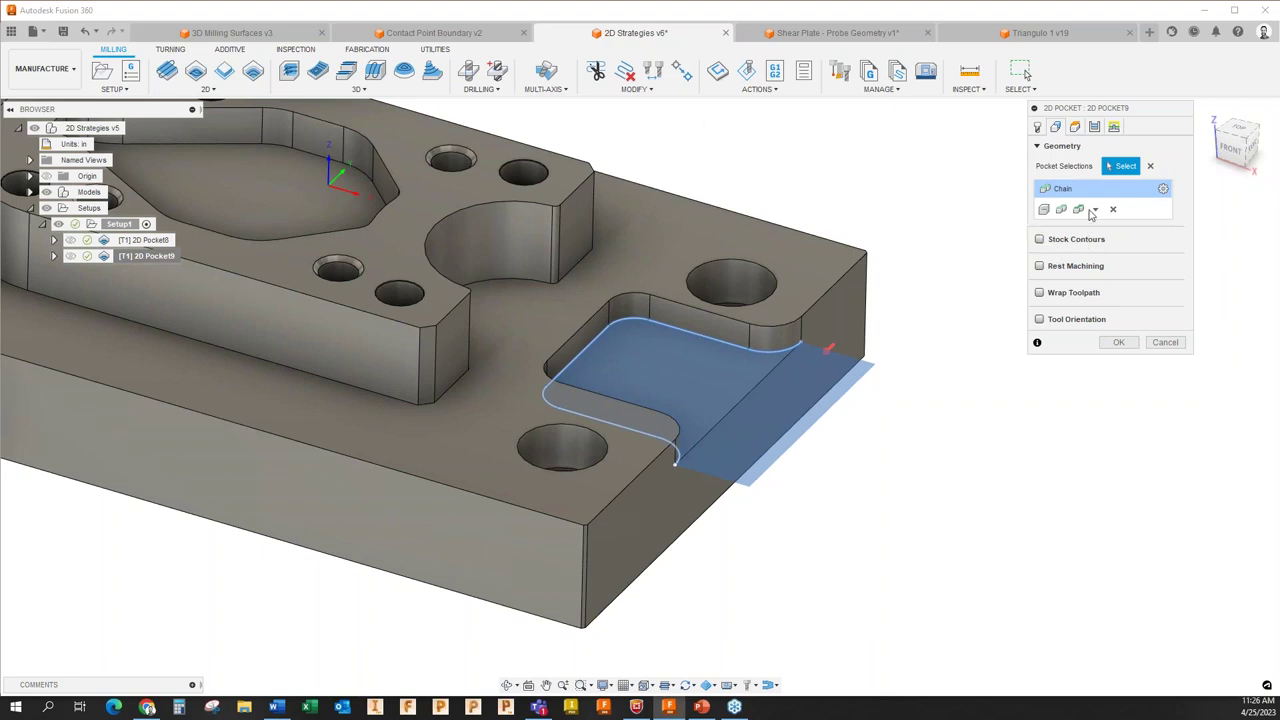
left_click(1162, 190)
left_click(958, 168)
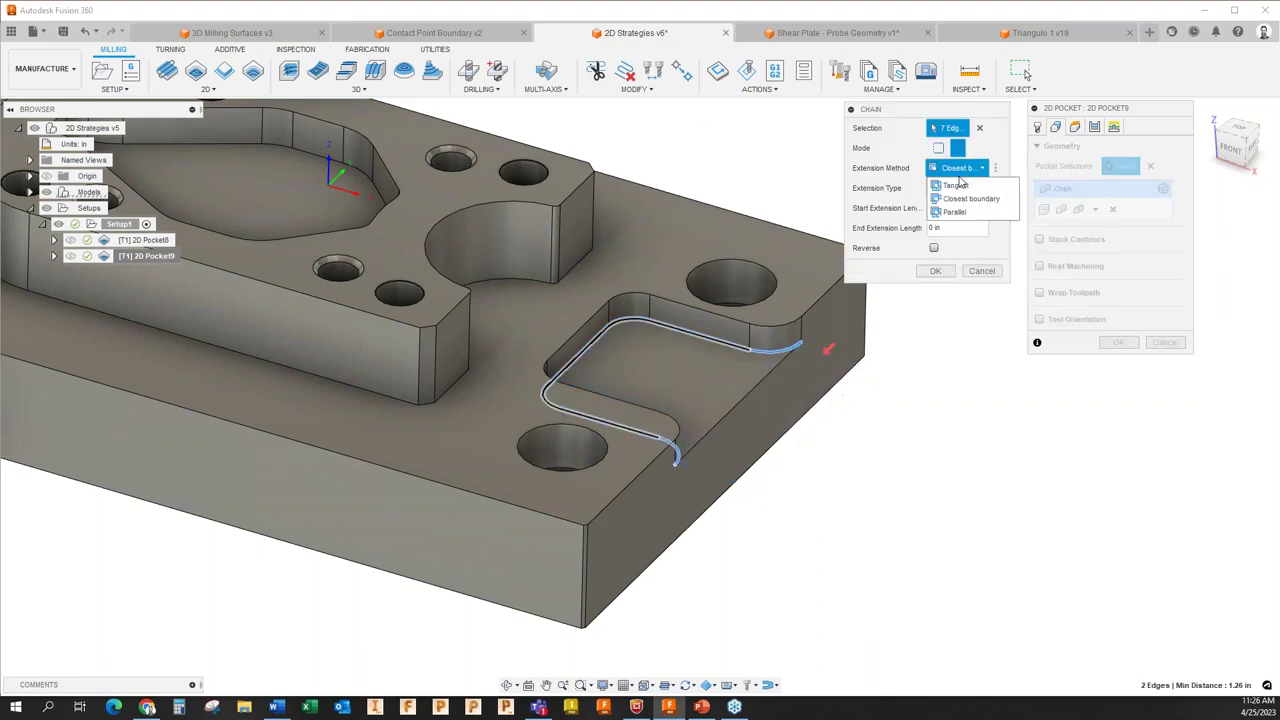
left_click(963, 190)
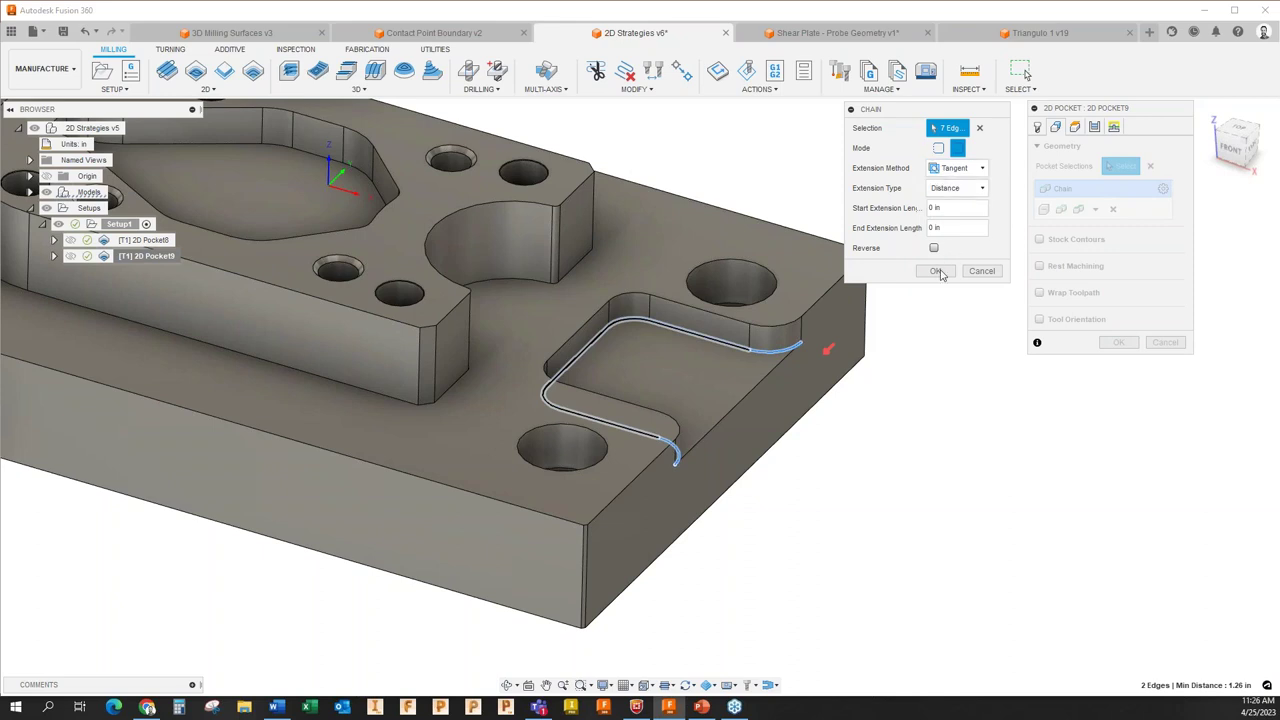
left_click(958, 168)
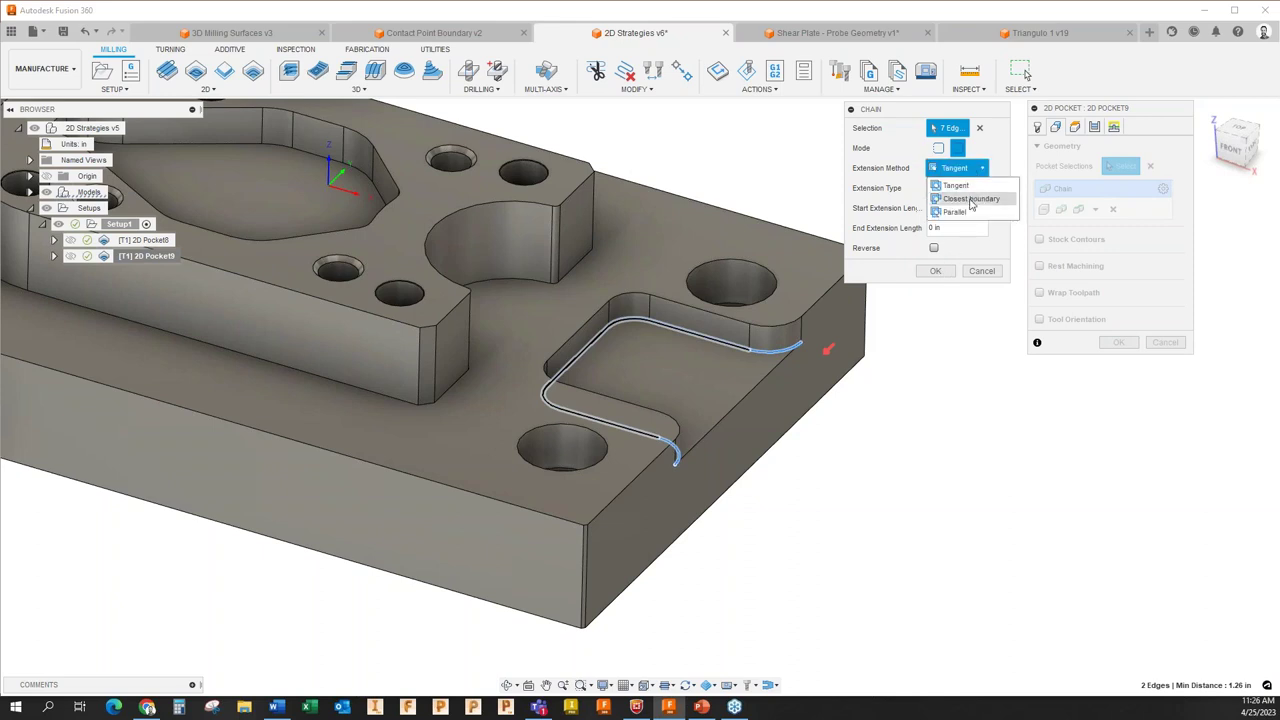
left_click(969, 199)
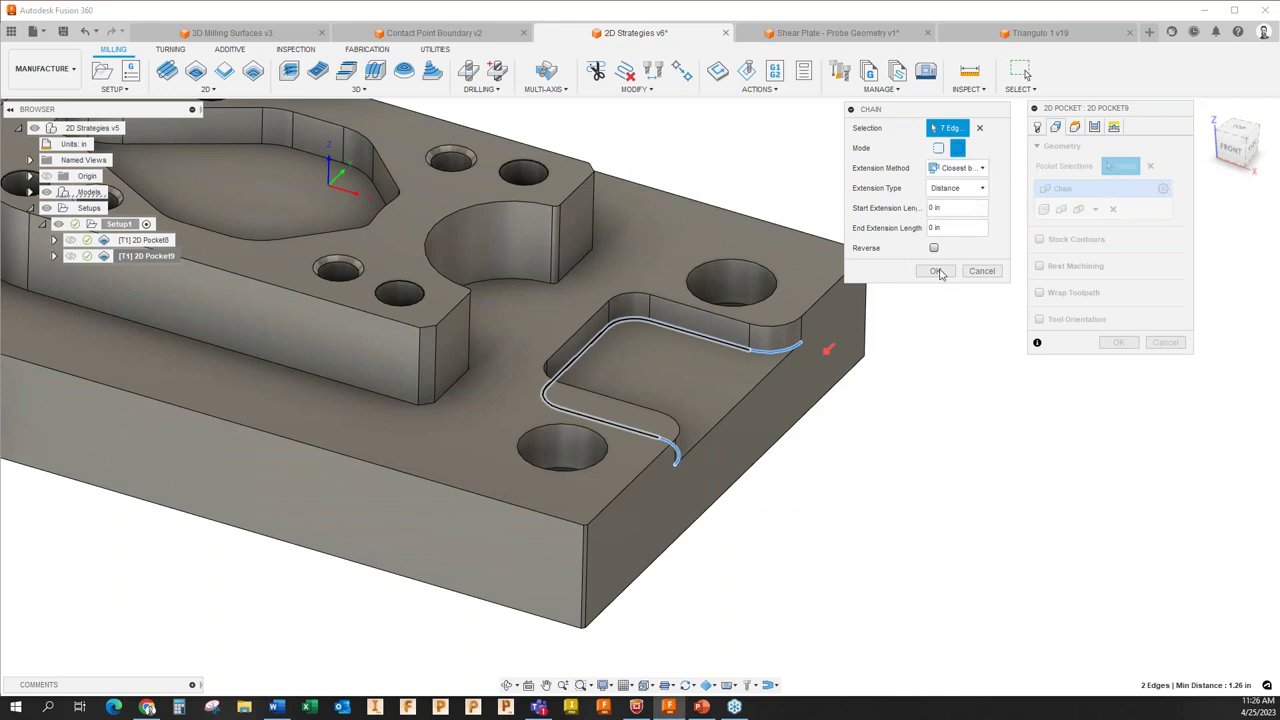
left_click(938, 271)
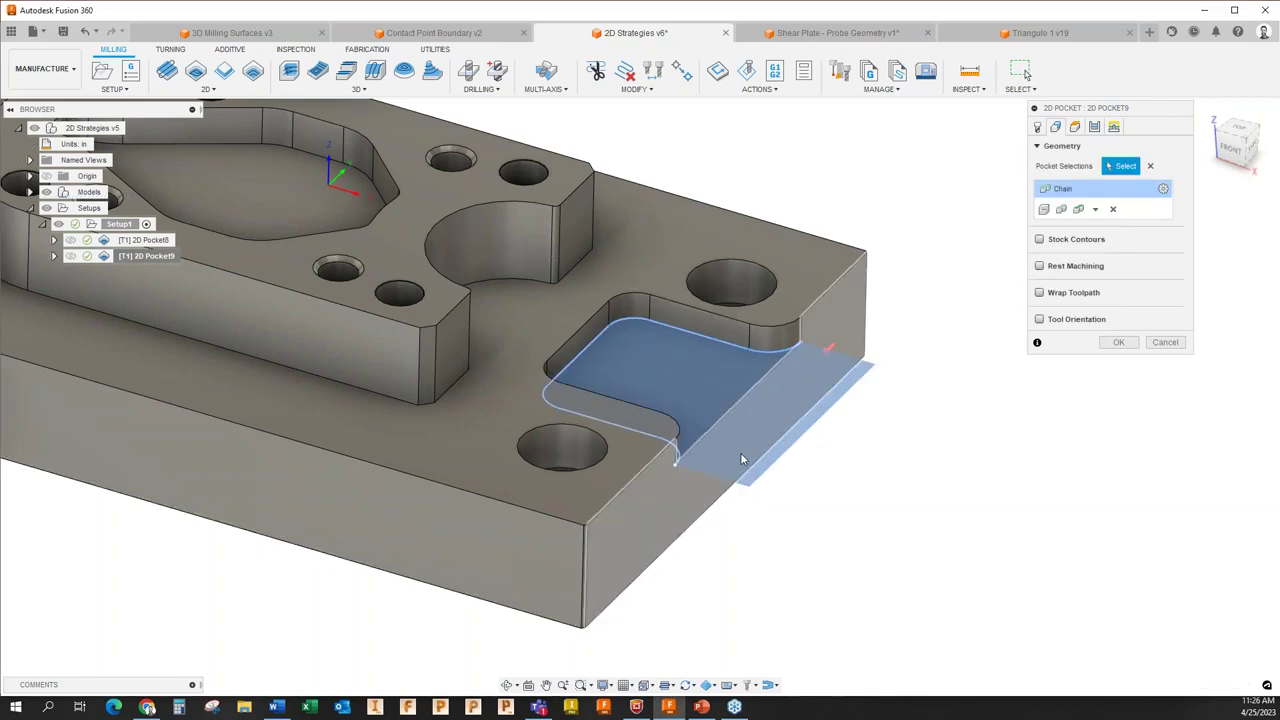
Enable Stock Contours on 2D Pocket9 and choose Chain as the stock selection mode.
scroll(770, 435, "up", 4)
scroll(763, 431, "down", 3)
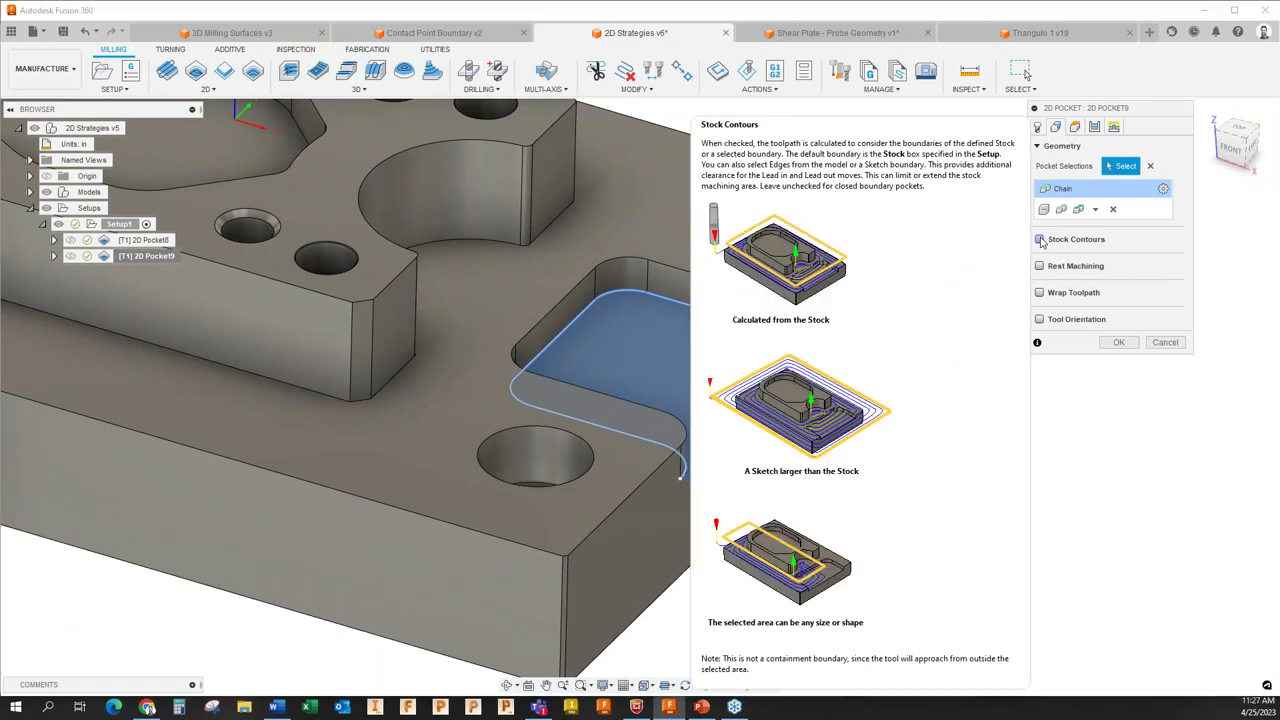
left_click(1040, 240)
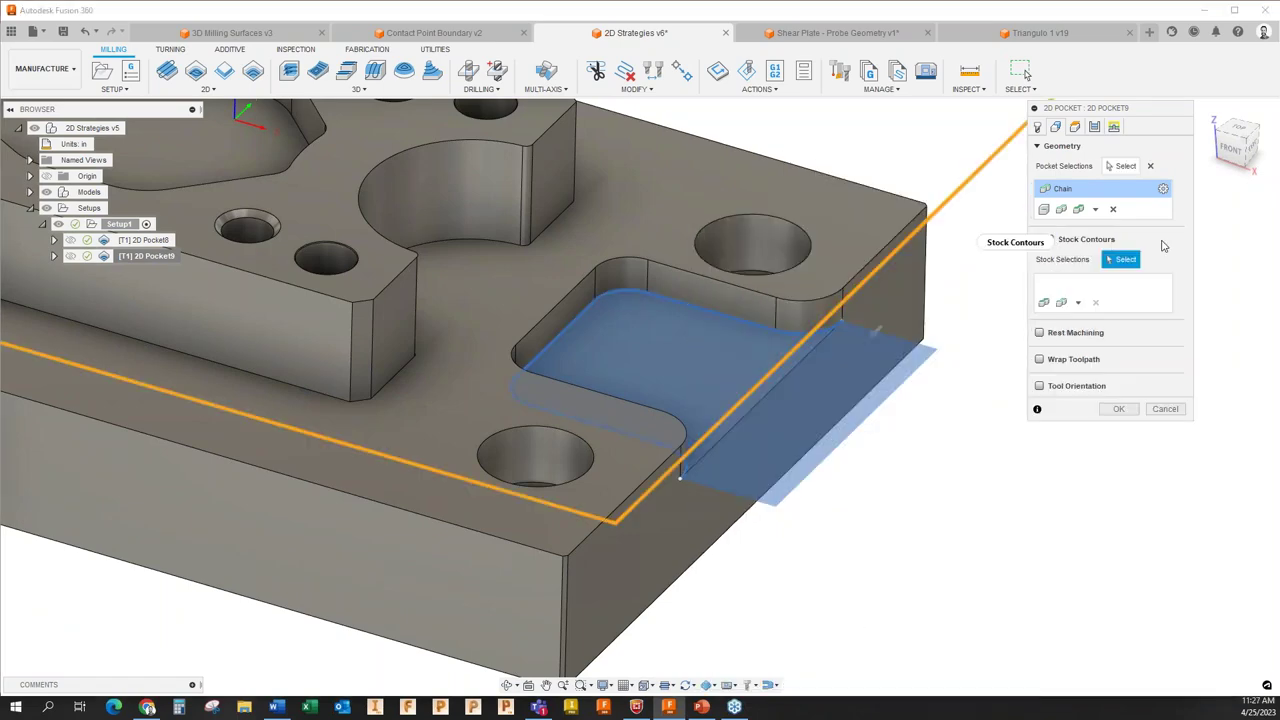
left_click(1241, 137)
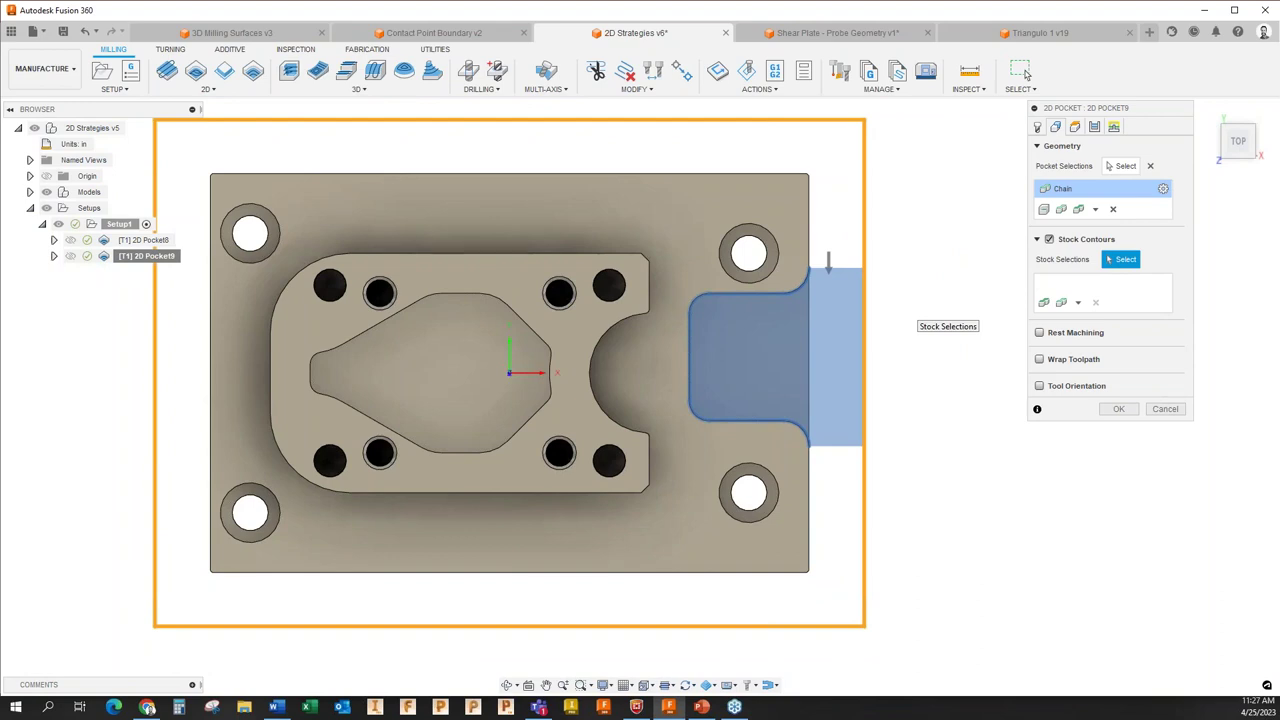
scroll(947, 370, "down", 2)
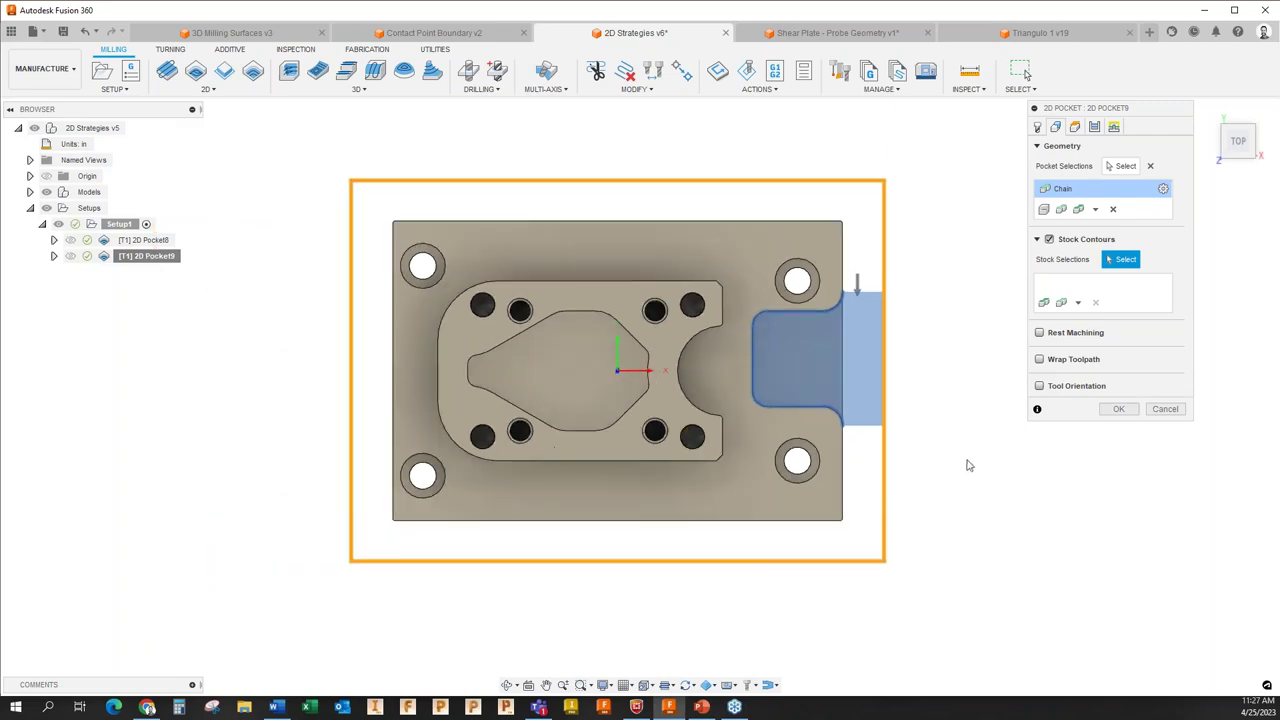
middle_click_drag(968, 463, 977, 410, "shift")
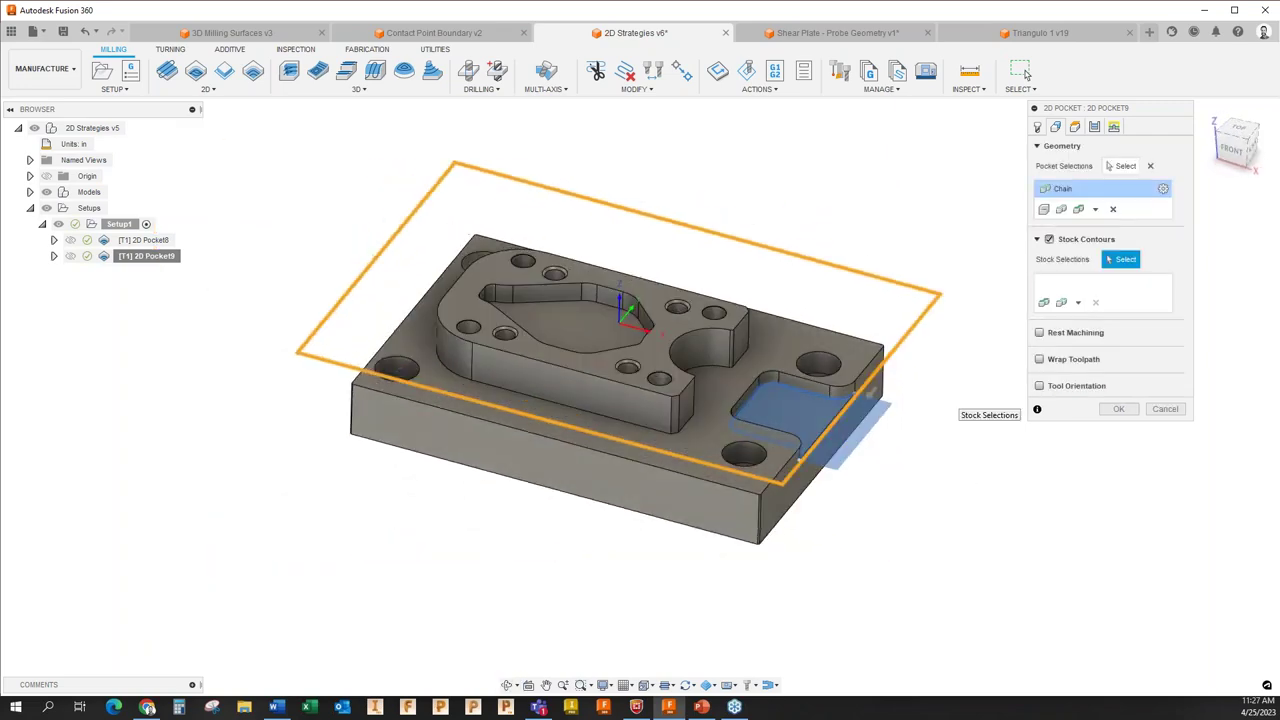
scroll(979, 435, "up", 3)
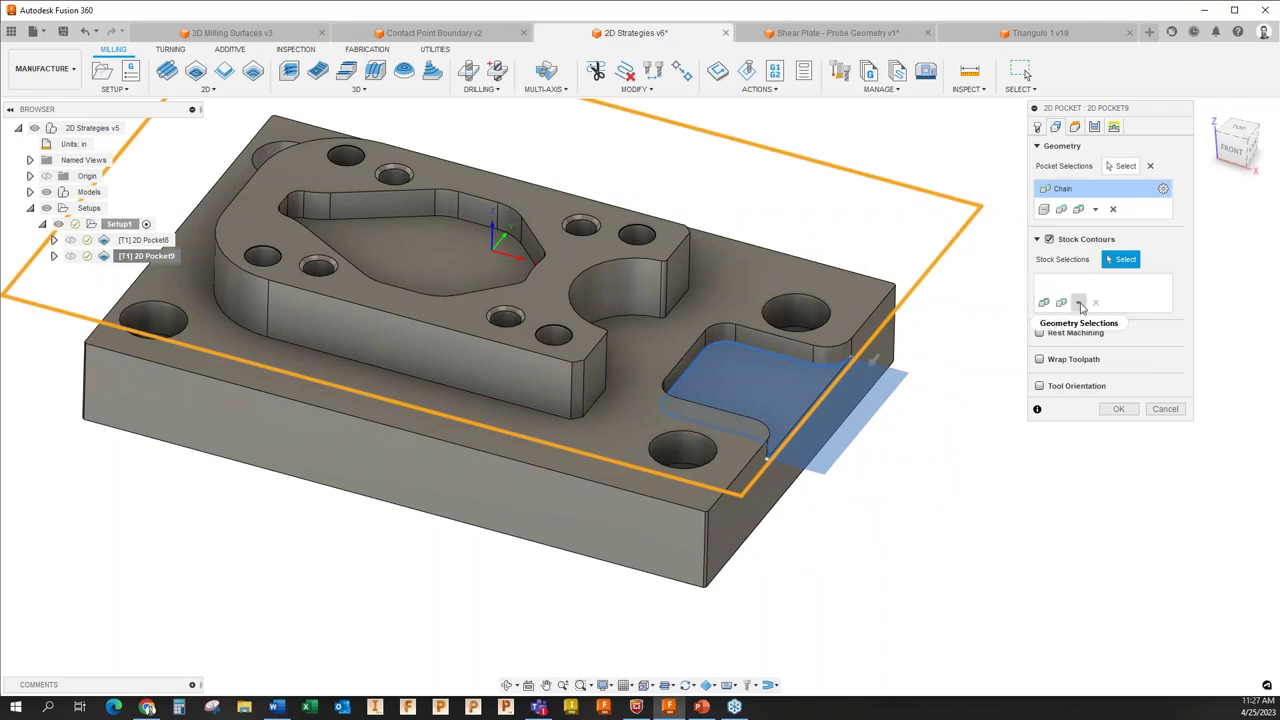
left_click(1078, 302)
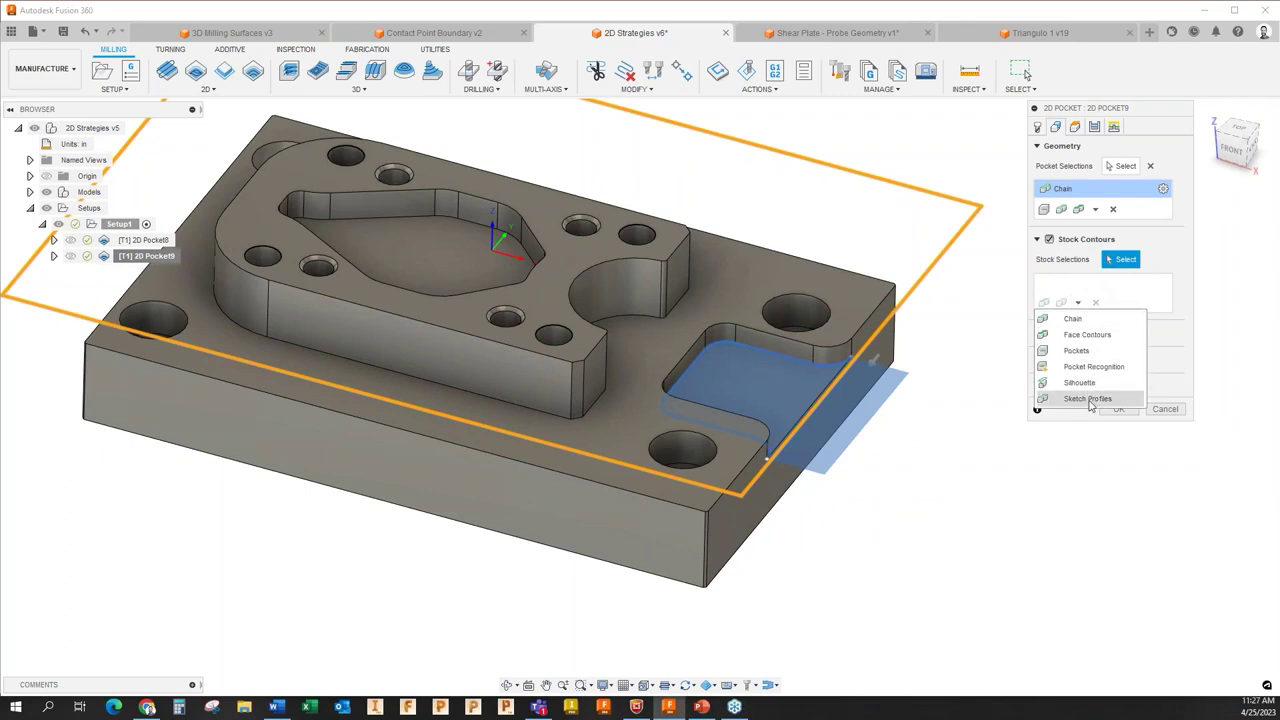
left_click(1095, 321)
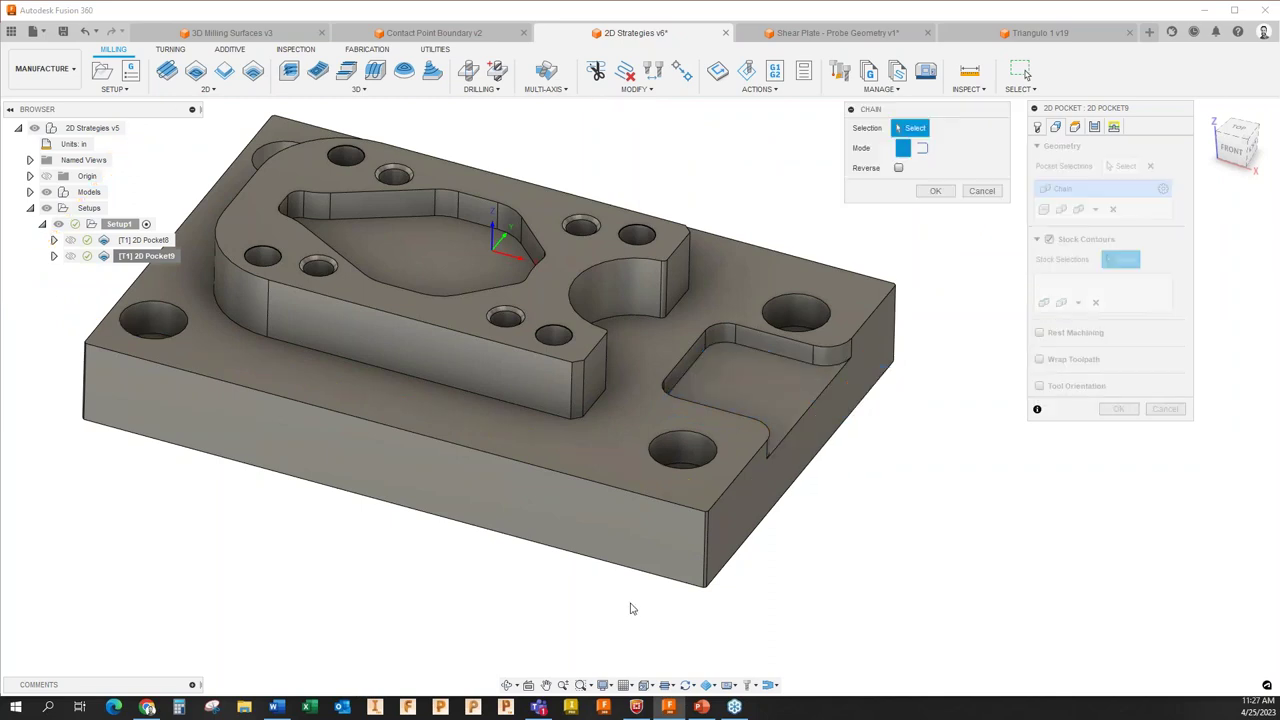
Chain the part's outer perimeter edges as the stock contour and generate 2D Pocket9.
left_click(591, 565)
scroll(591, 565, "down", 2)
middle_click_drag(312, 424, 905, 150, "shift")
left_click(922, 147)
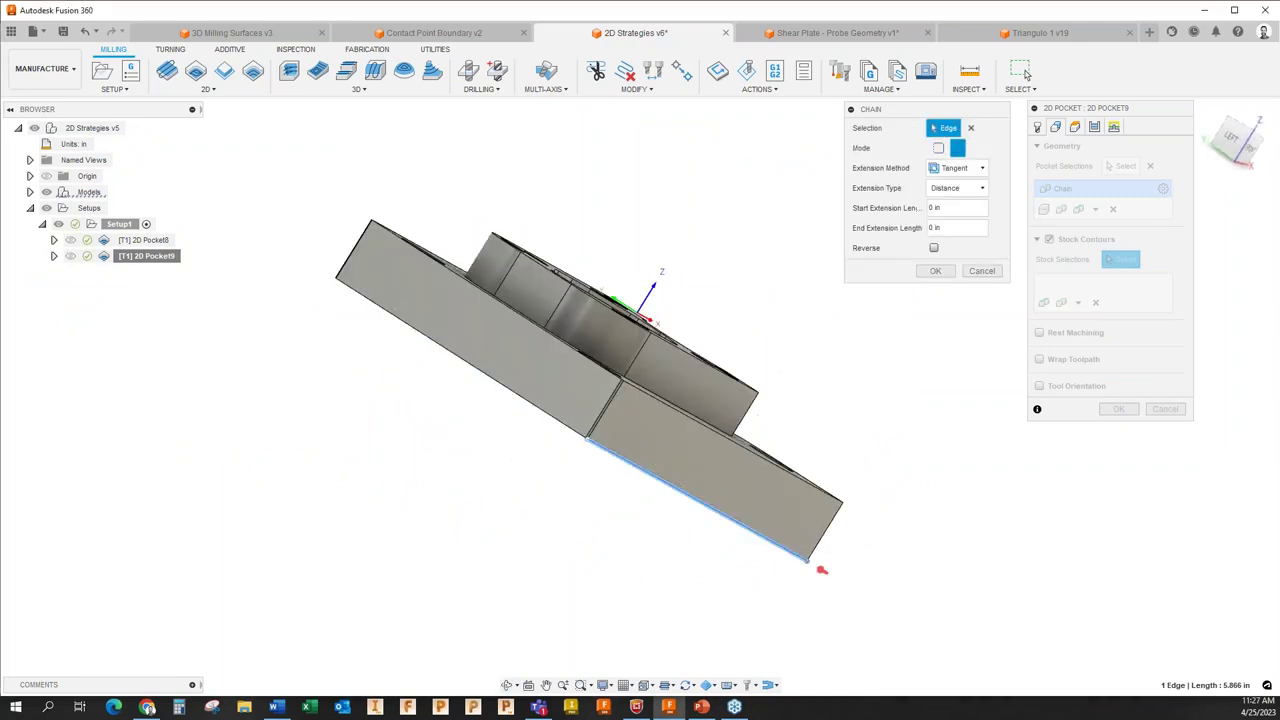
middle_click_drag(760, 300, 765, 415, "shift")
left_click(771, 545)
left_click(751, 409)
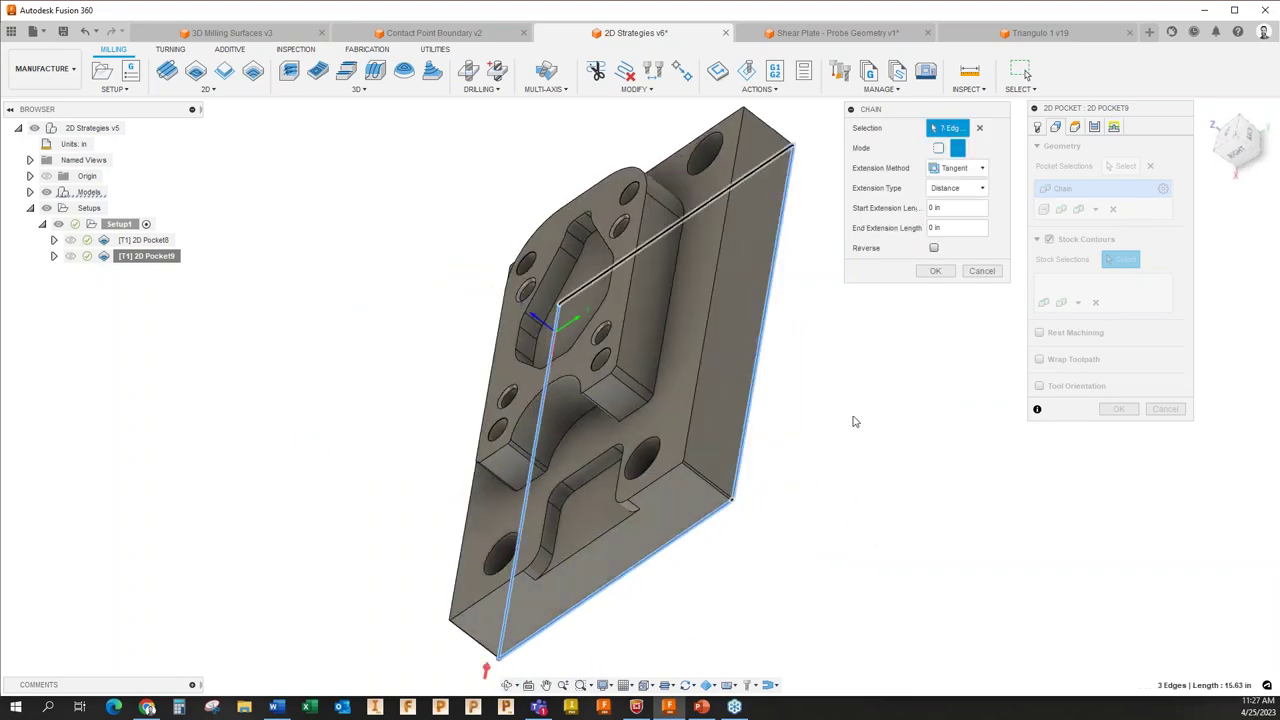
middle_click_drag(857, 420, 604, 378, "shift")
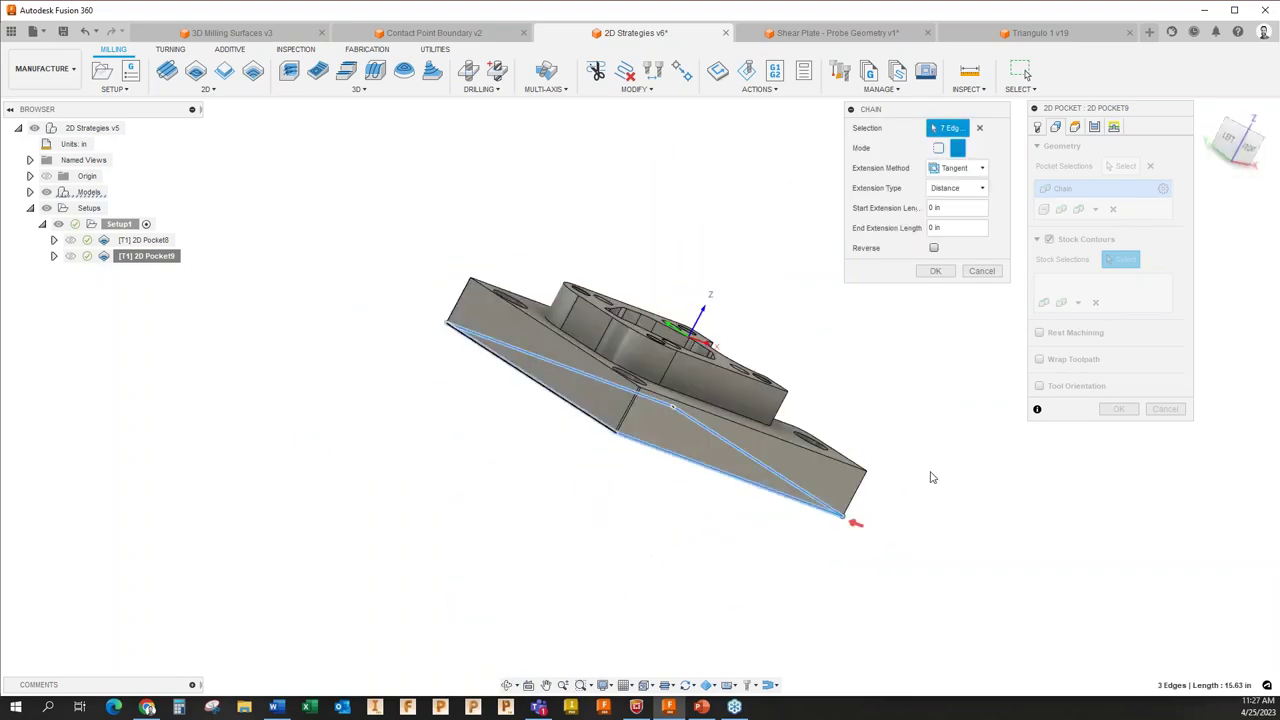
middle_click_drag(930, 477, 920, 337, "shift")
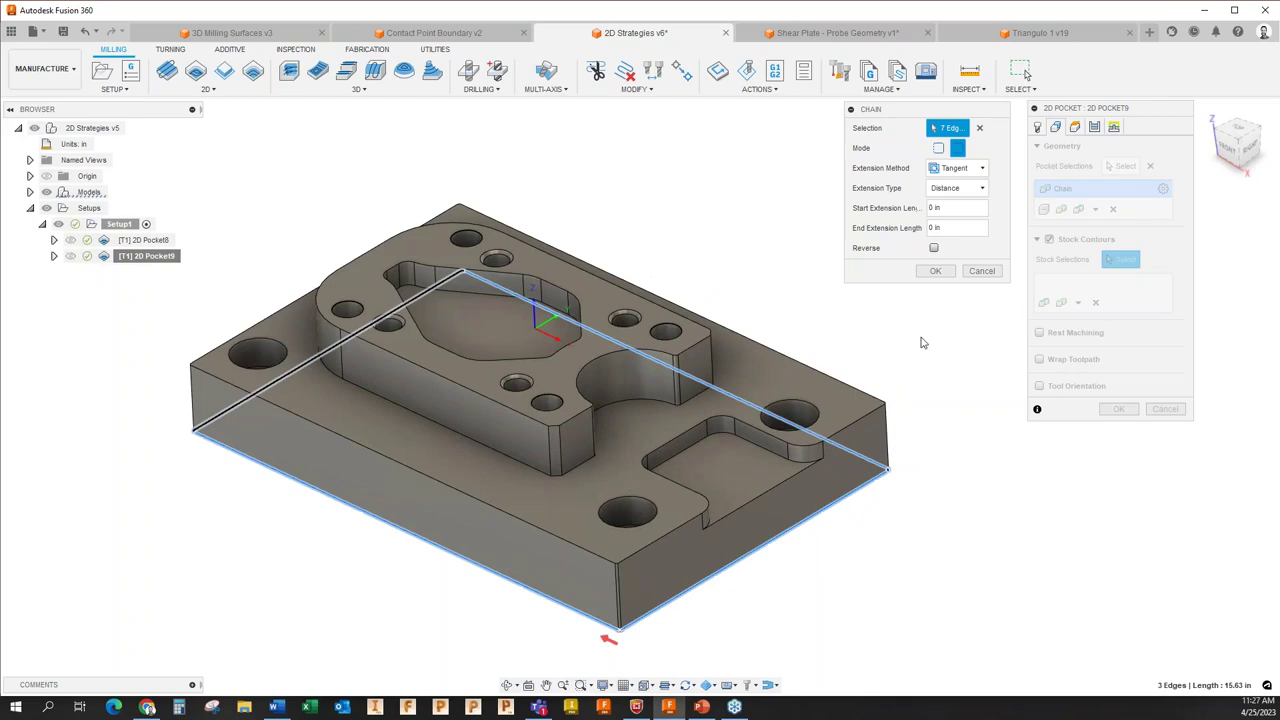
left_click(943, 277)
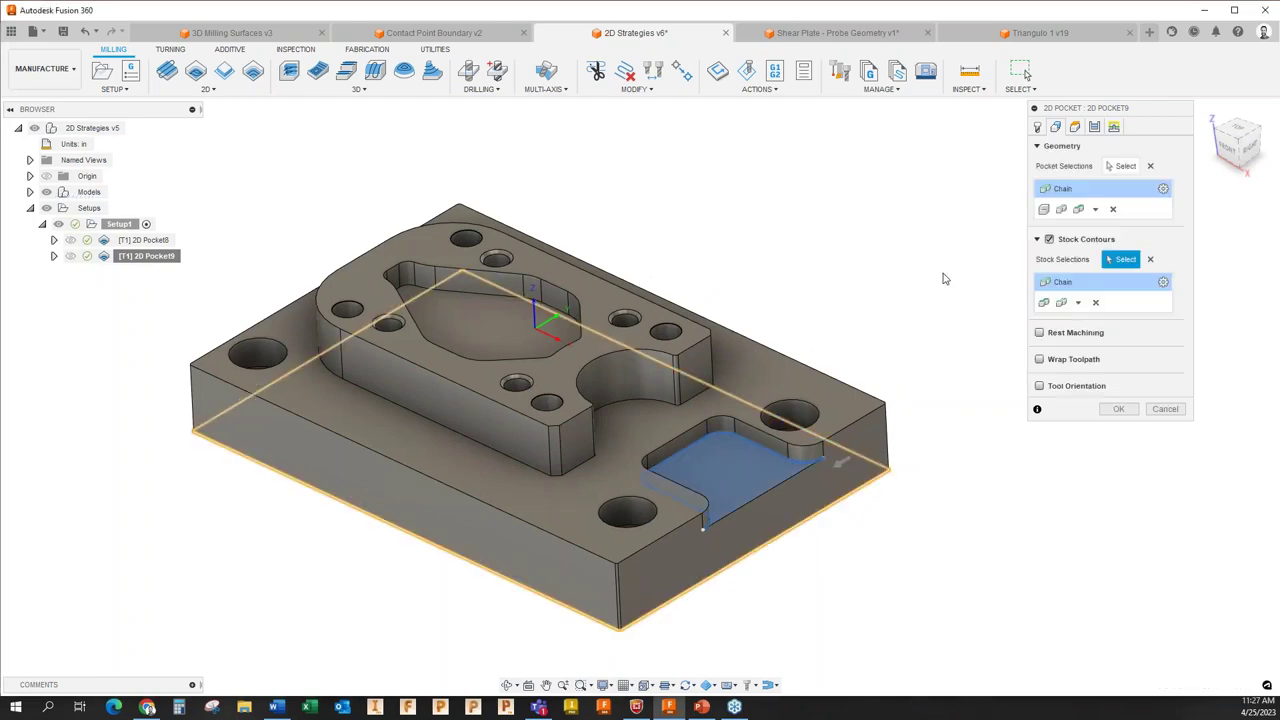
middle_click_drag(881, 388, 914, 397, "shift")
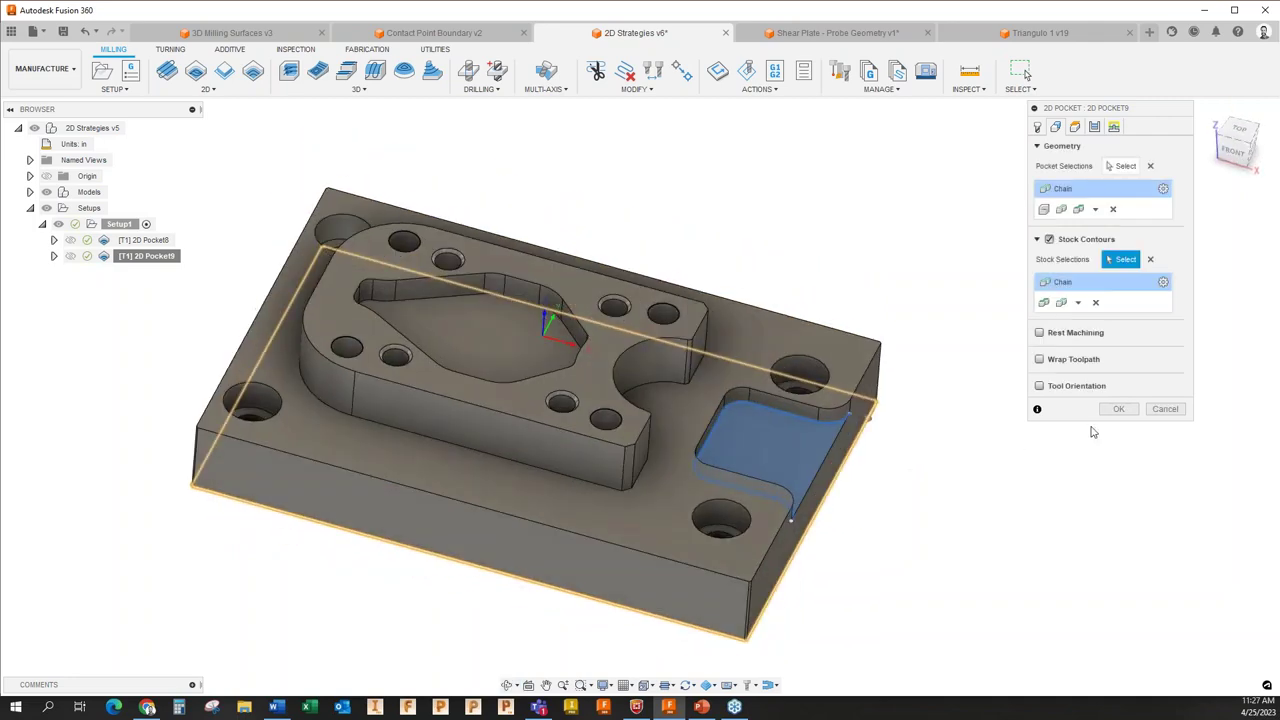
left_click(1118, 409)
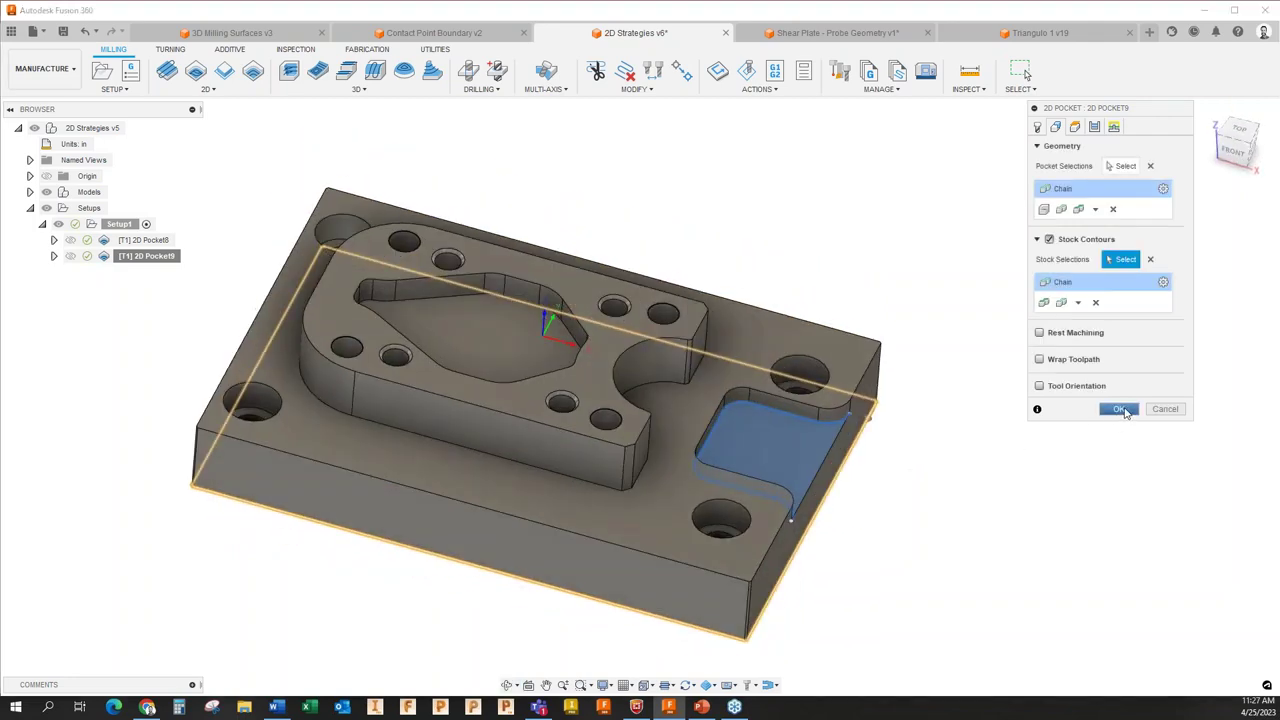
scroll(931, 451, "up", 3)
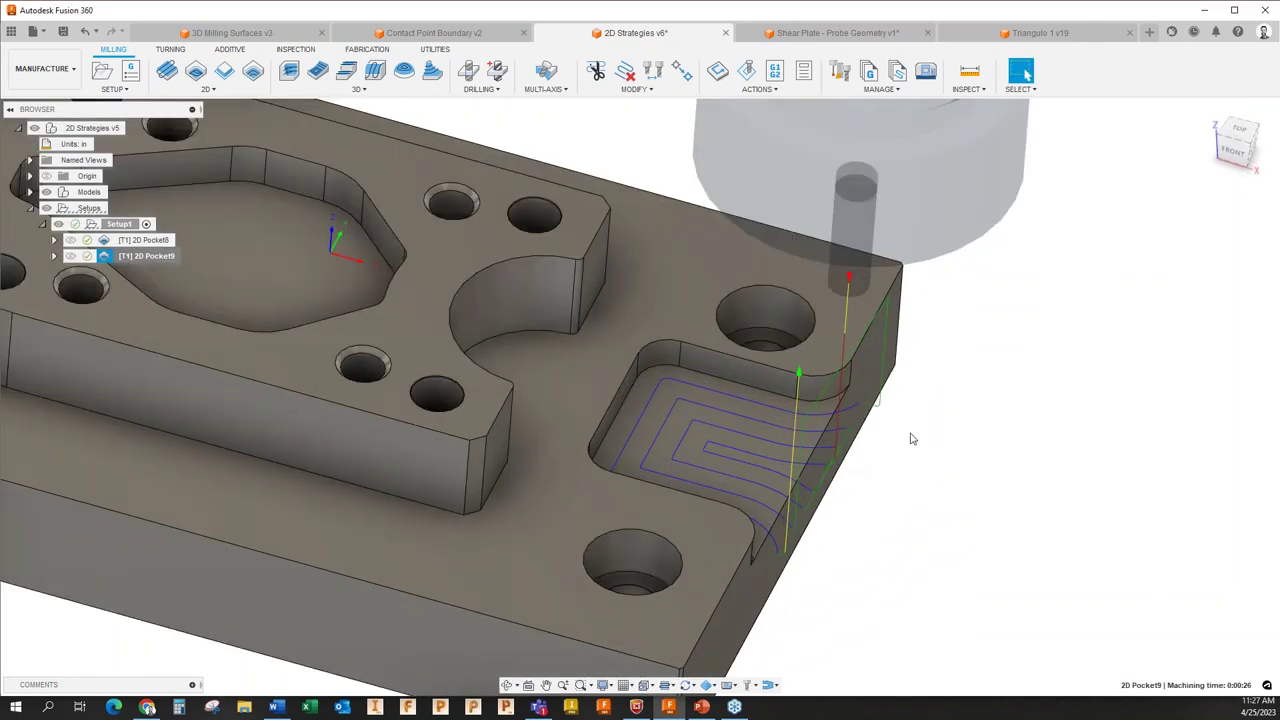
scroll(911, 463, "up", 3)
mouse_move(916, 459)
middle_mouse_down("shift")
mouse_move(932, 443)
mouse_move(901, 451)
middle_mouse_up("shift")
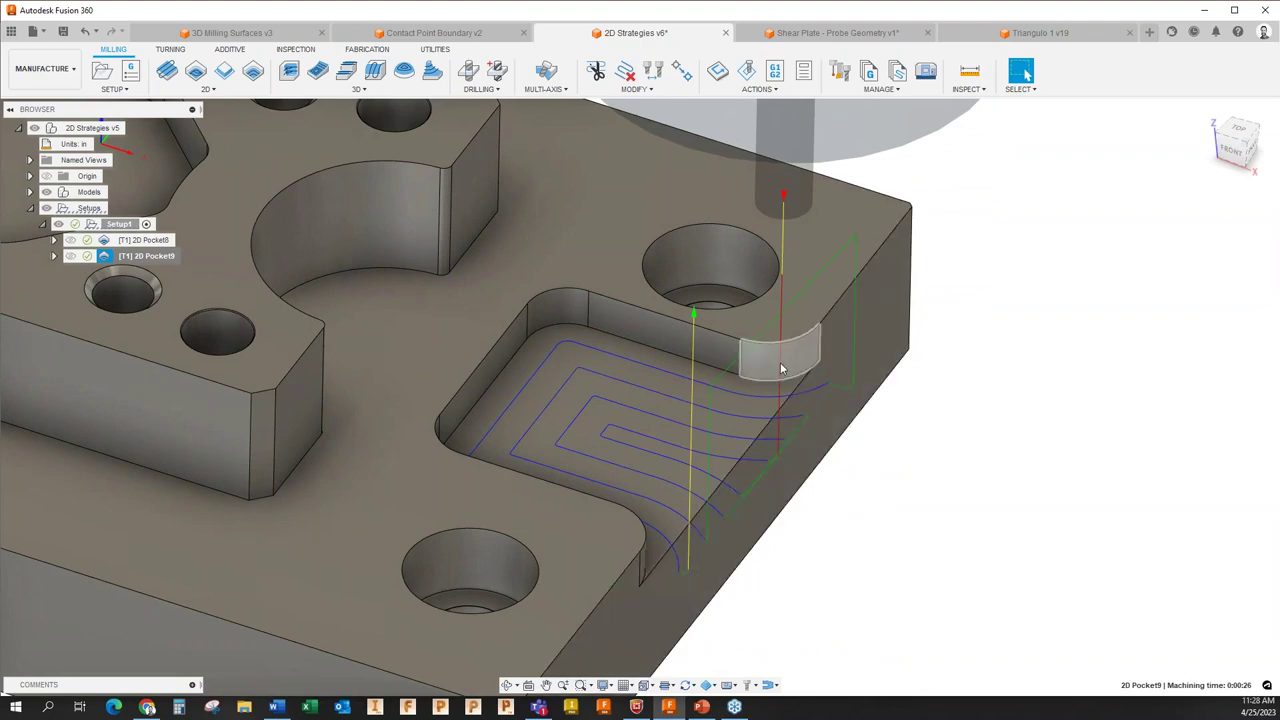
mouse_move(966, 386)
middle_mouse_down("shift")
mouse_move(947, 414)
mouse_move(965, 370)
middle_mouse_up("shift")
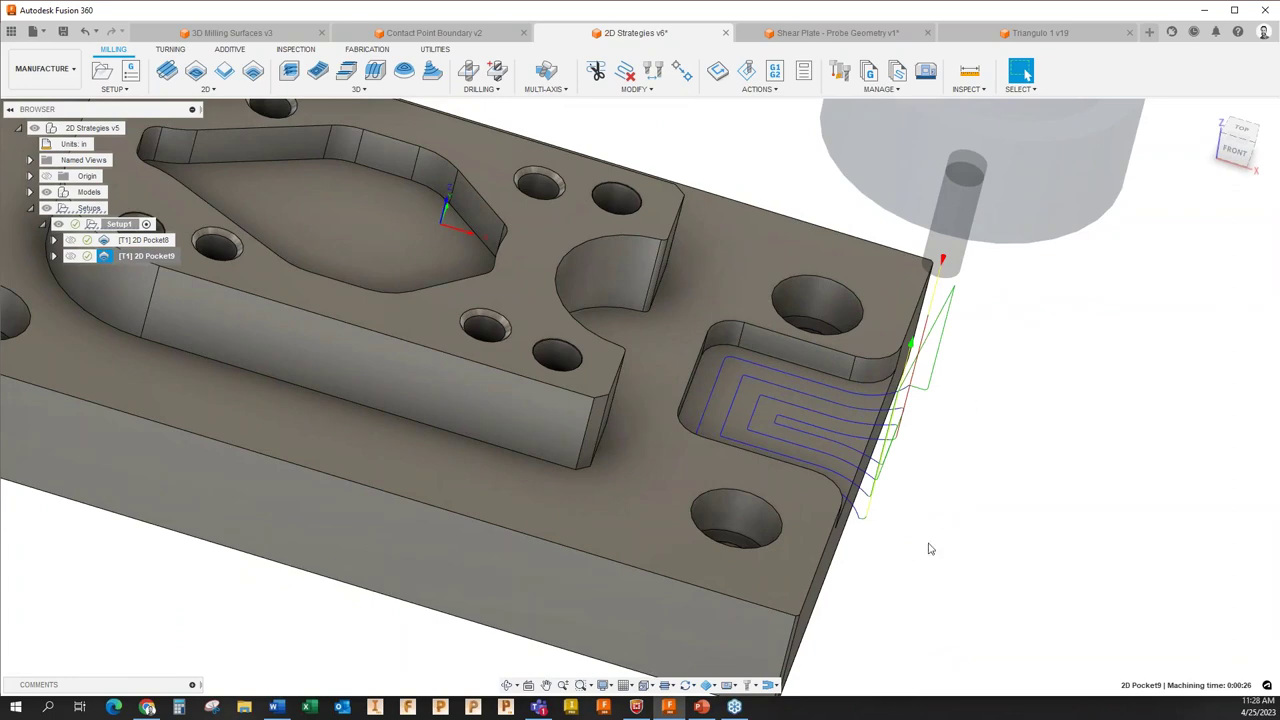
middle_click_drag(998, 396, 1060, 512, "shift")
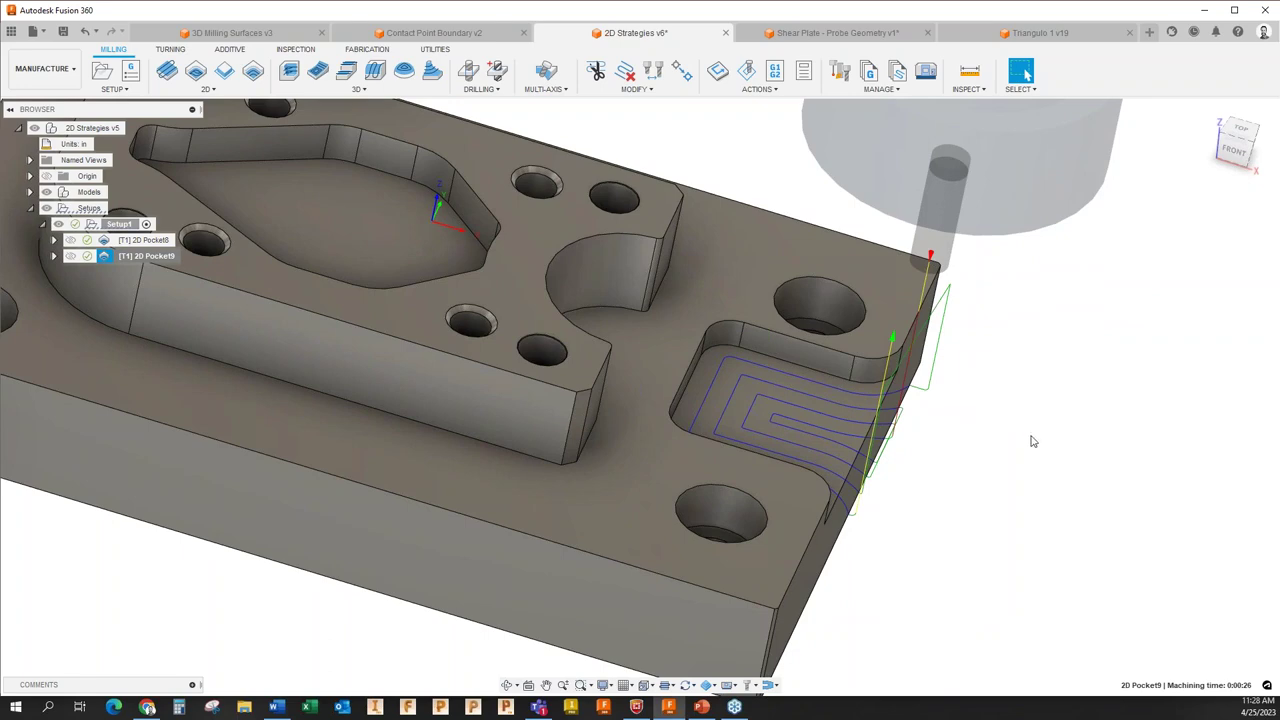
key("F6")
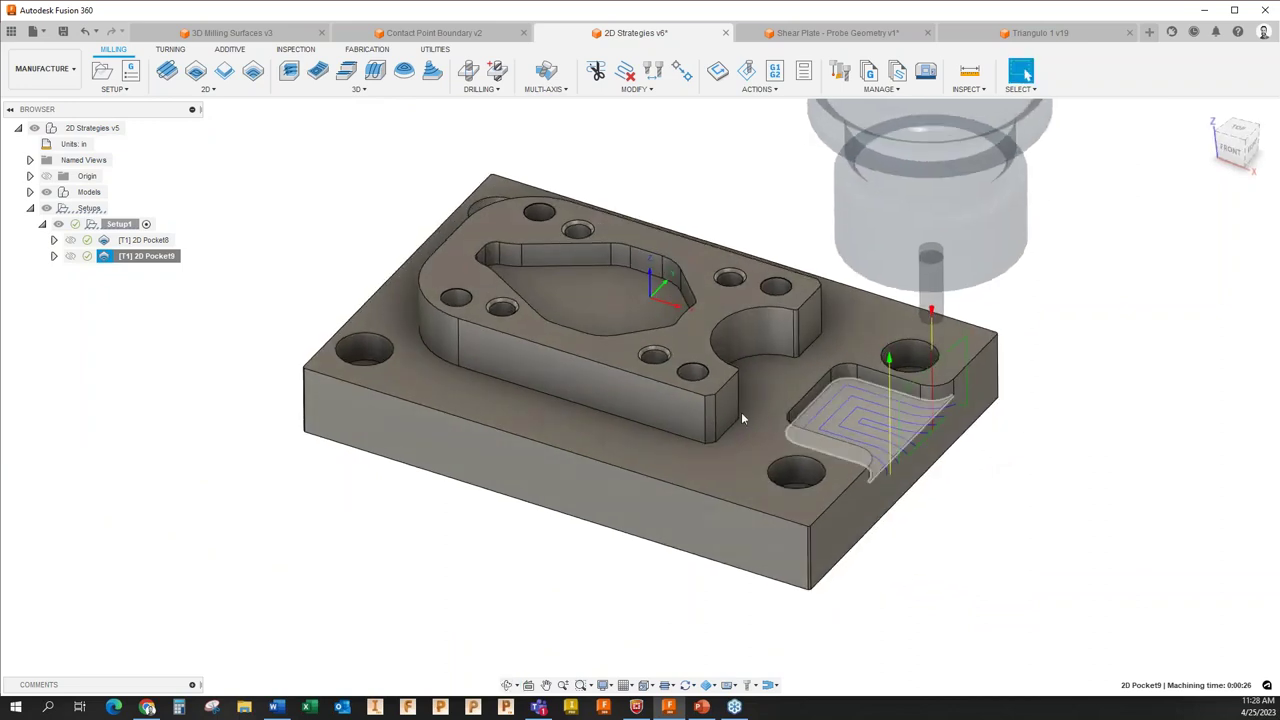
Review 2D Pocket9's geometry selections and cancel without changes.
right_click(118, 256)
left_click(160, 12)
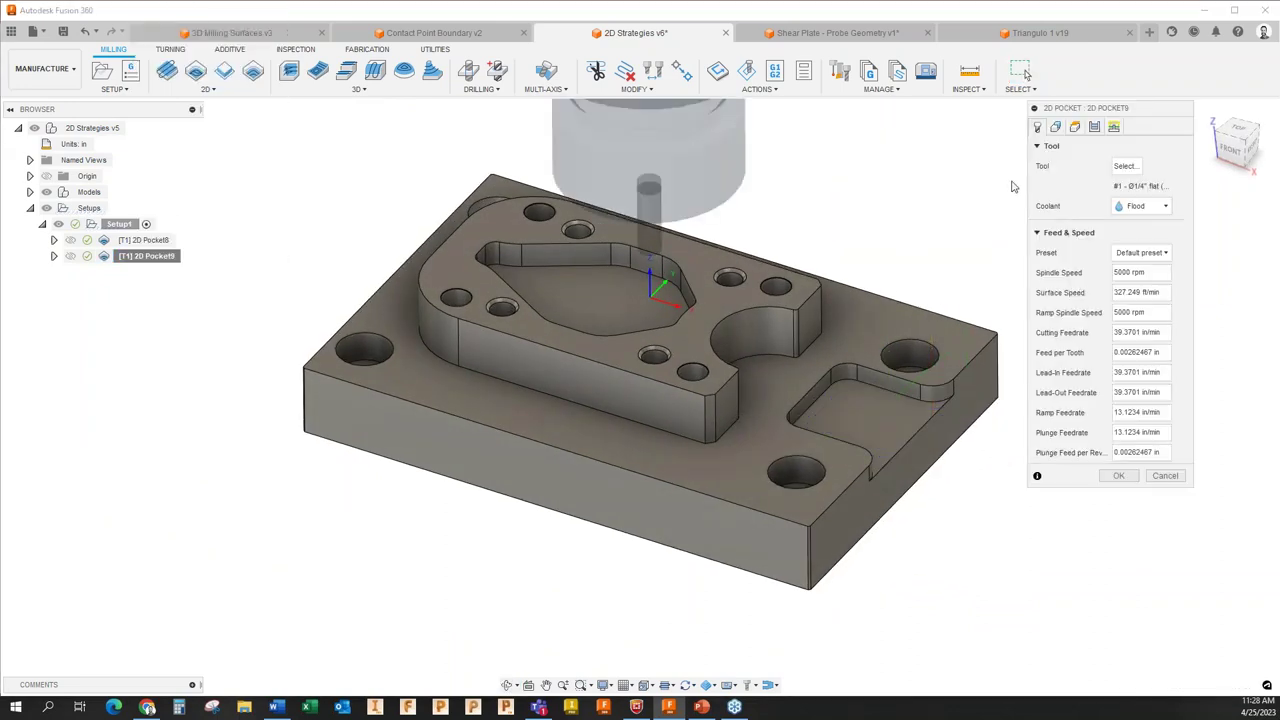
left_click(1055, 127)
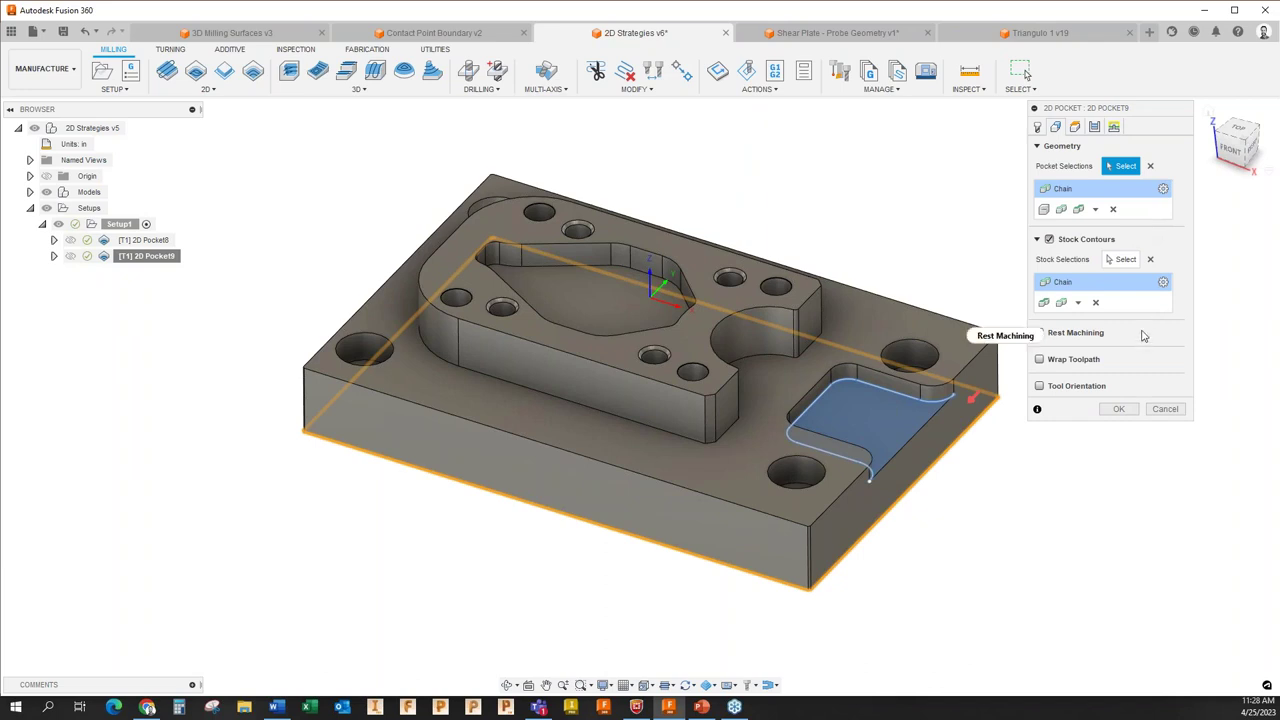
left_click(1165, 409)
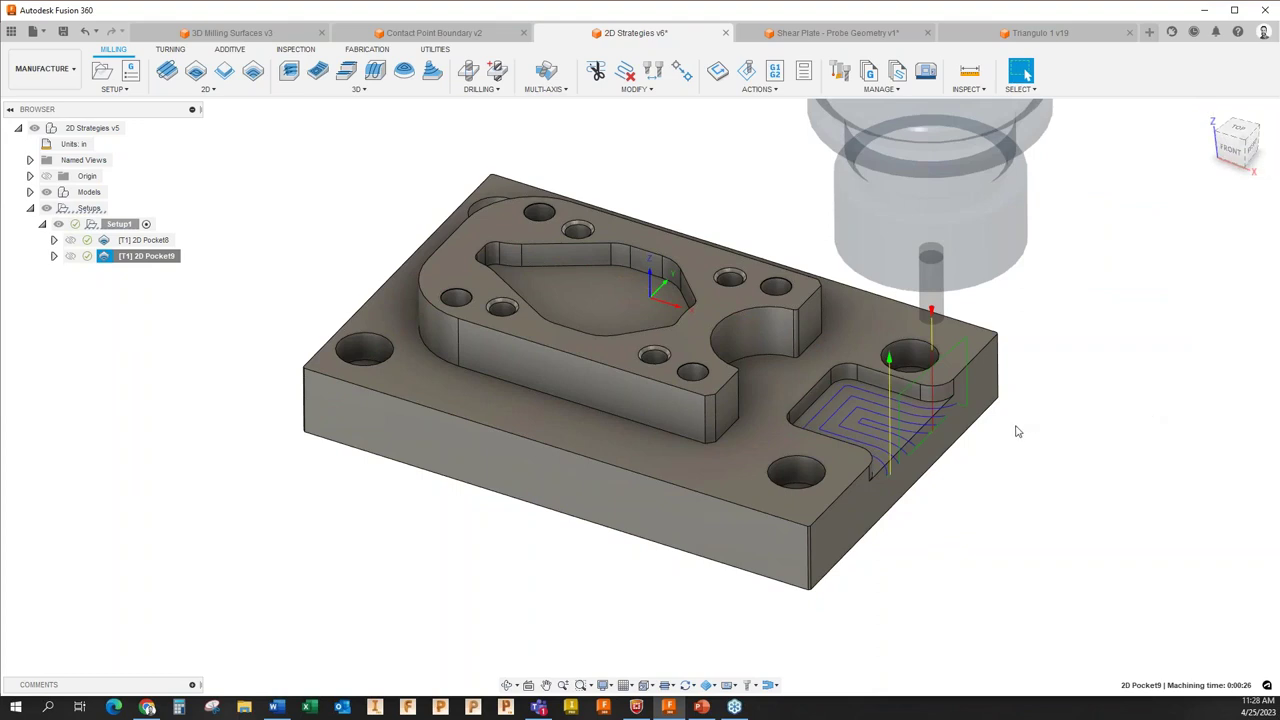
Zoom in on the 0:00:26 corner-pocket toolpath, then hide its preview.
scroll(994, 440, "up", 3)
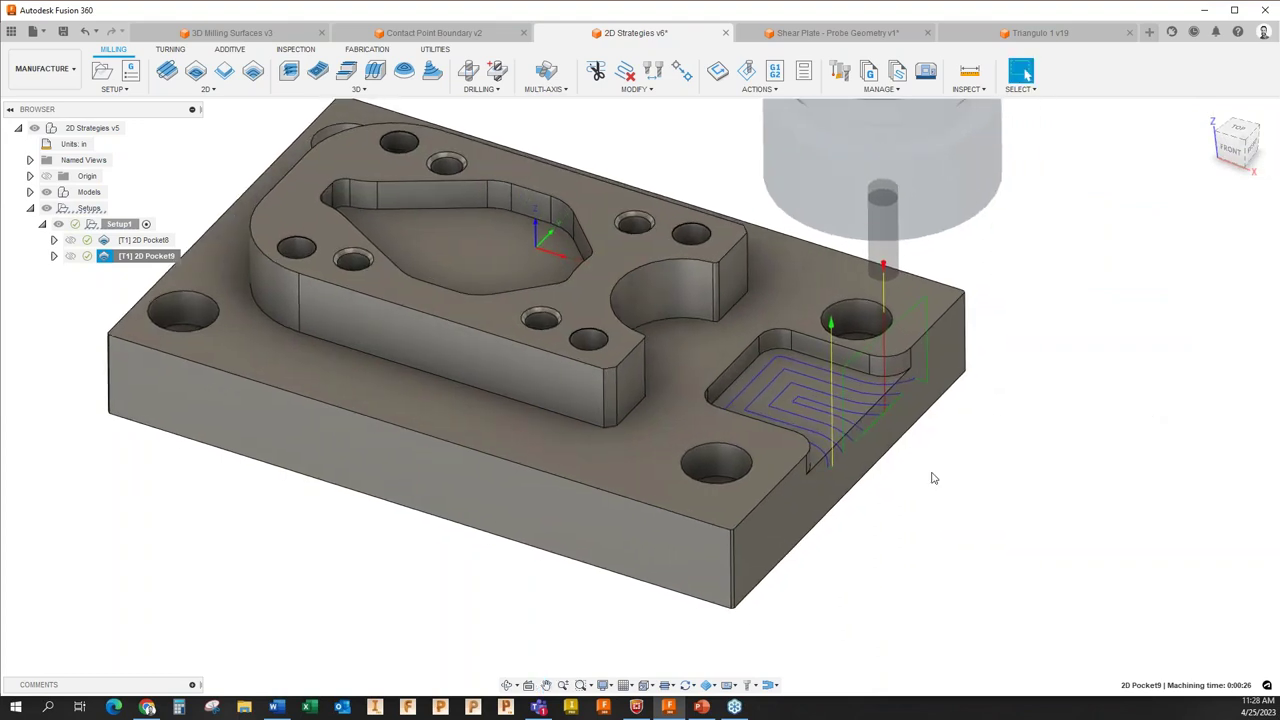
scroll(924, 370, "up", 6)
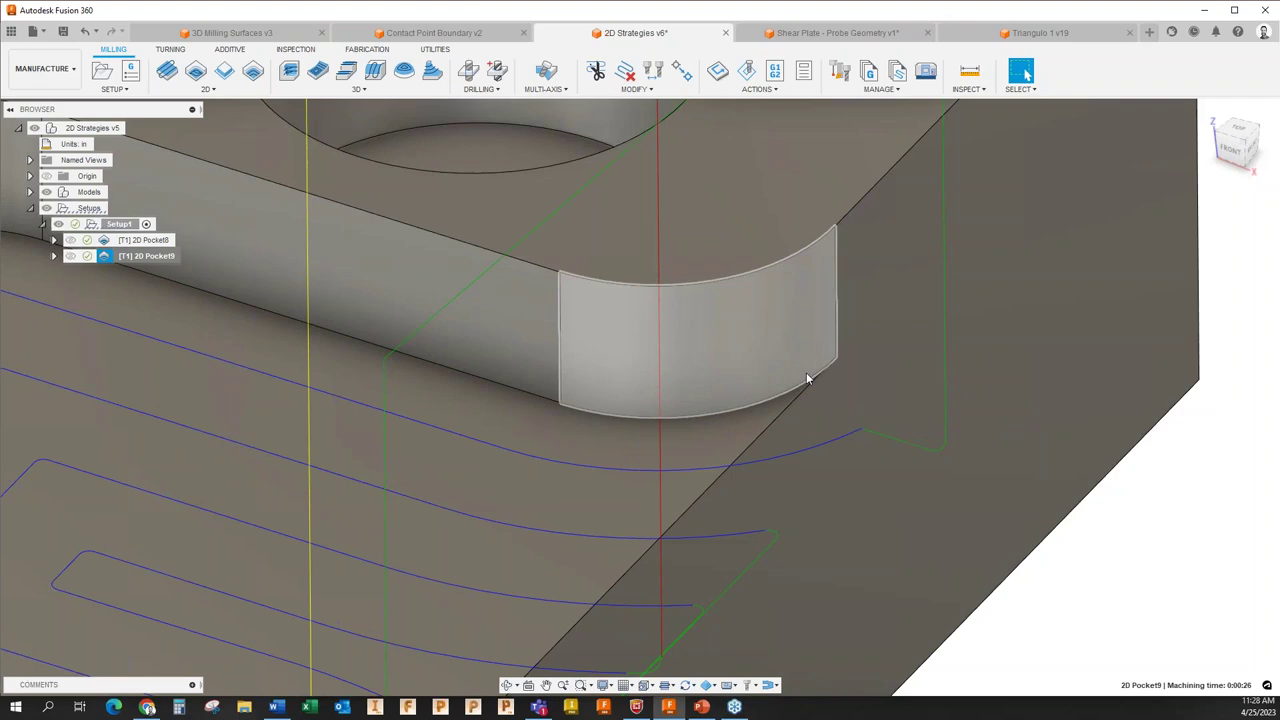
scroll(806, 372, "down", 6)
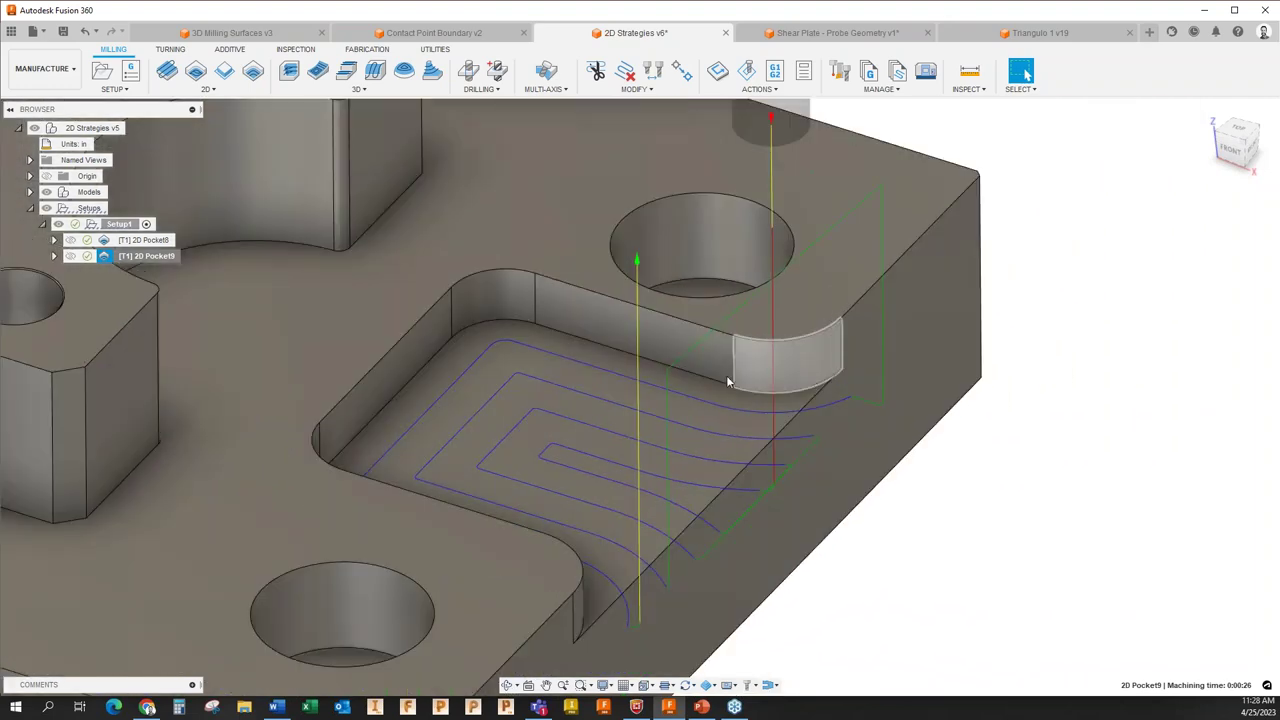
scroll(823, 371, "down", 8)
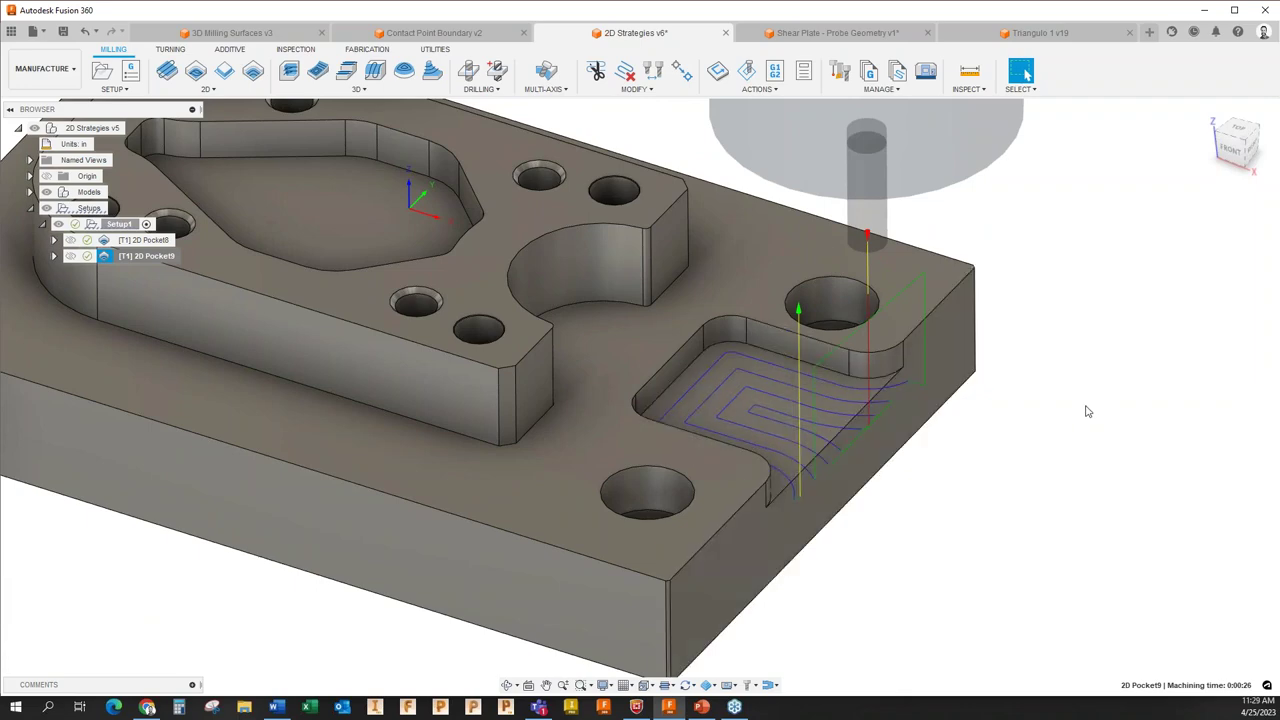
scroll(1088, 411, "down", 2)
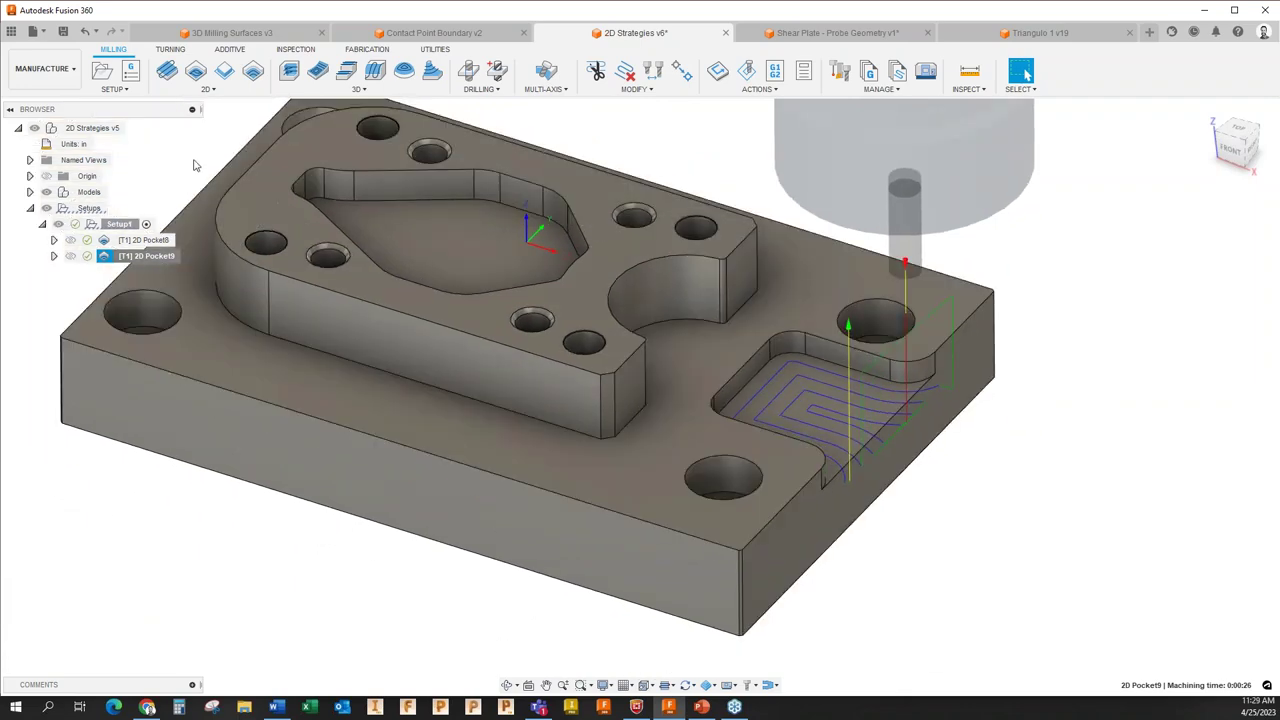
left_click(1035, 405)
scroll(1085, 403, "down", 1)
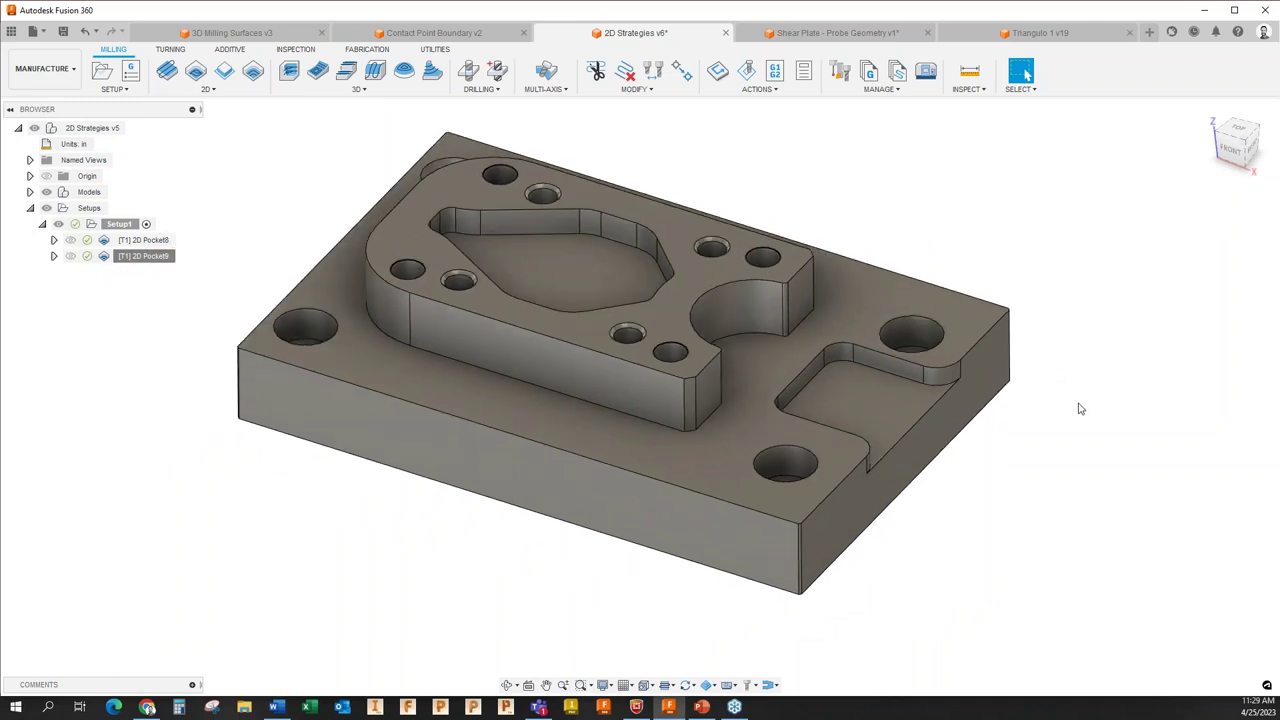
Switch to the Design workspace and start a sketch on the pocket floor face.
left_click(42, 68)
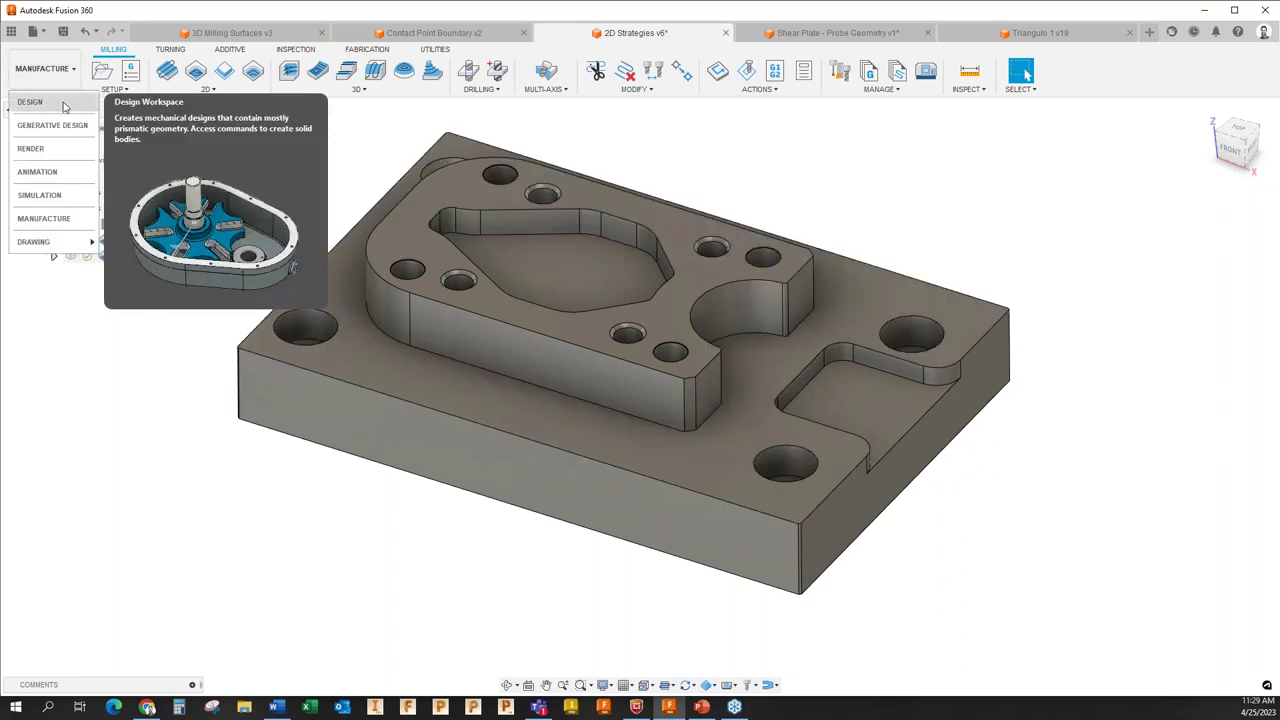
left_click(63, 104)
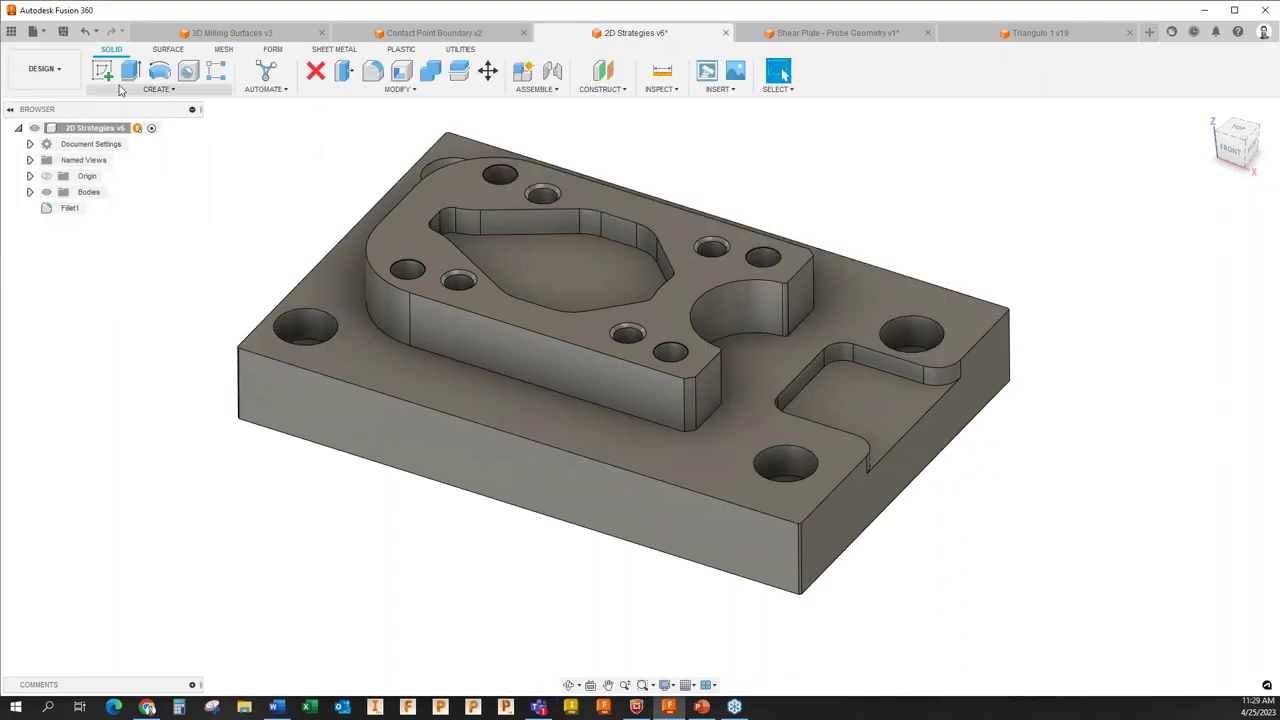
middle_click_drag(379, 146, 980, 366, "shift")
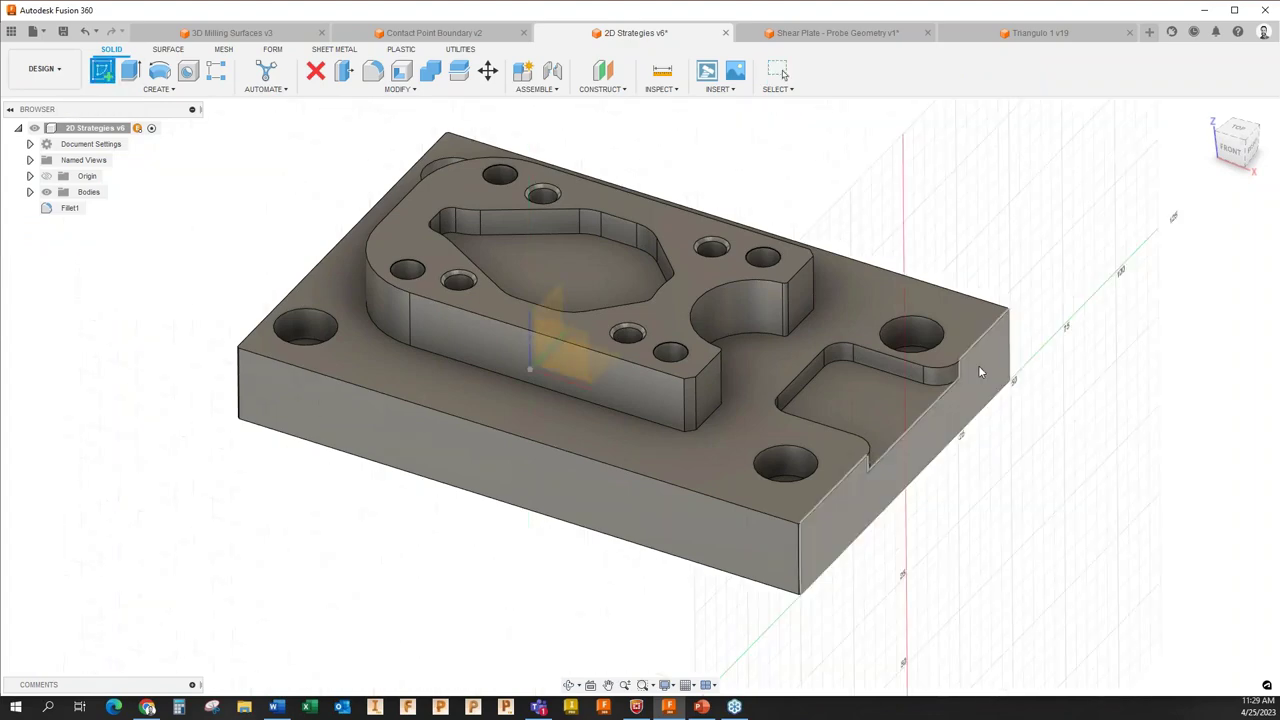
left_click(909, 400)
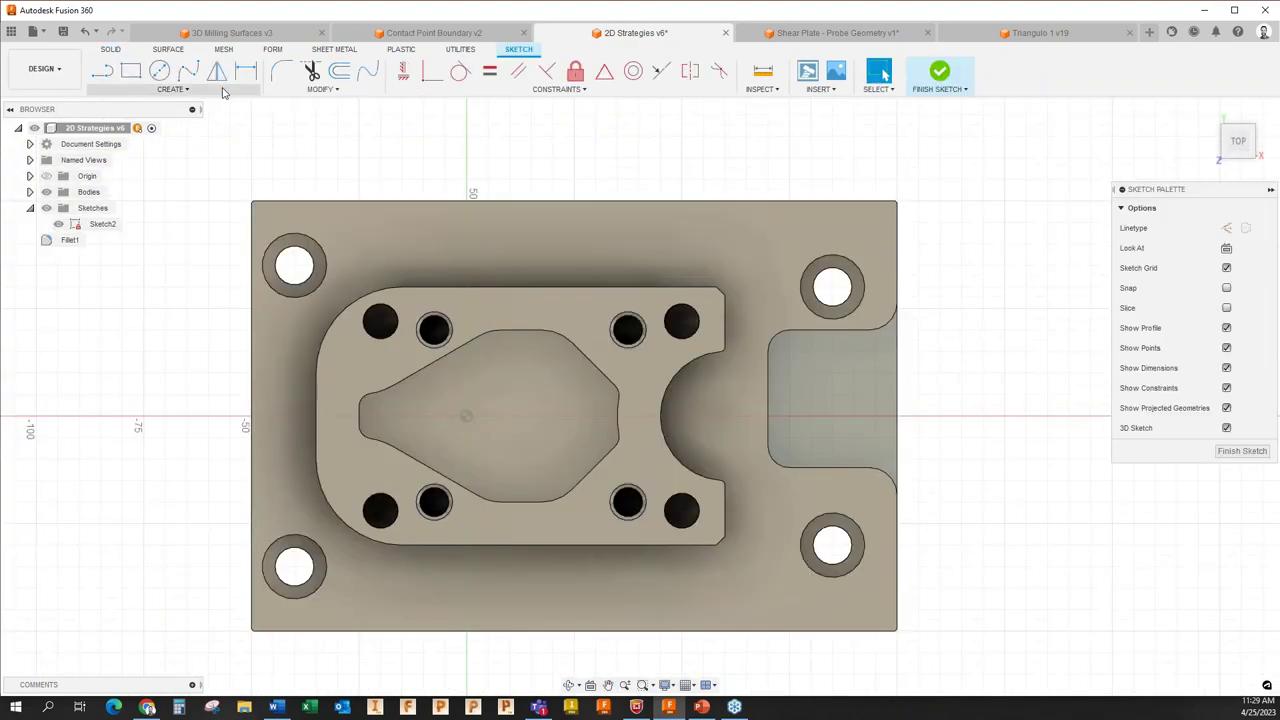
Project the seven pocket edges into the sketch.
left_click(224, 90)
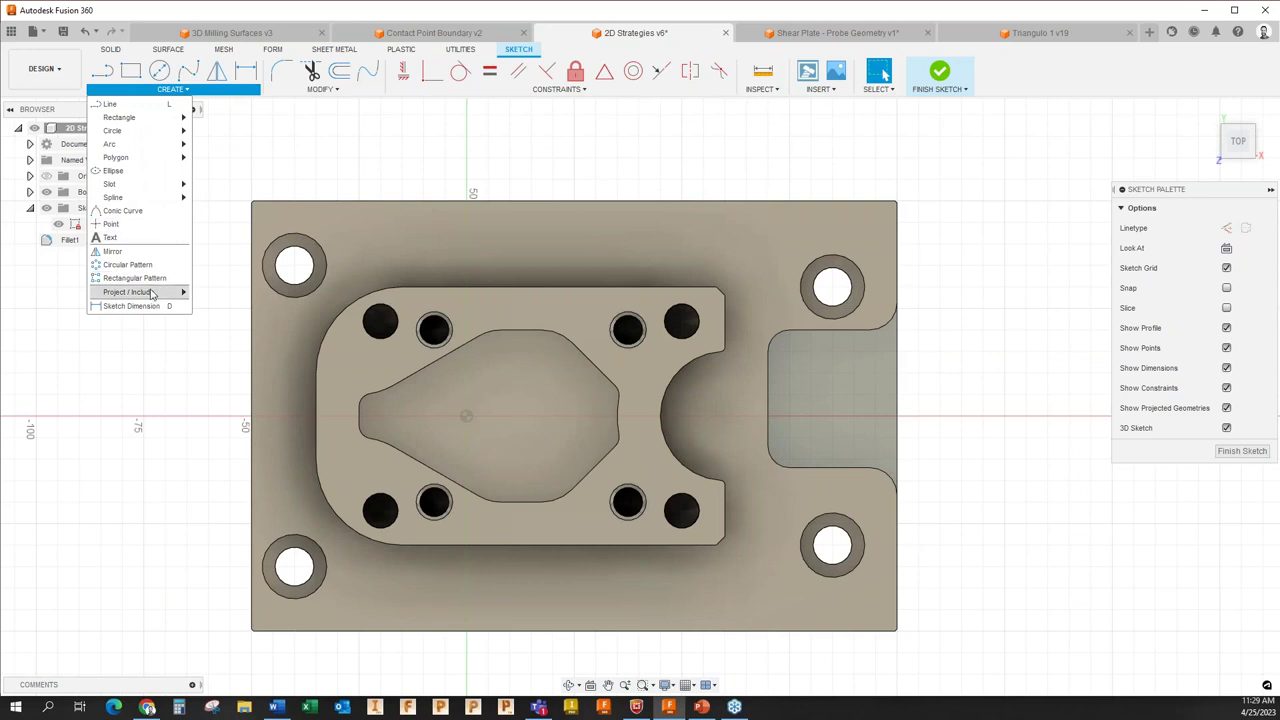
left_click(210, 292)
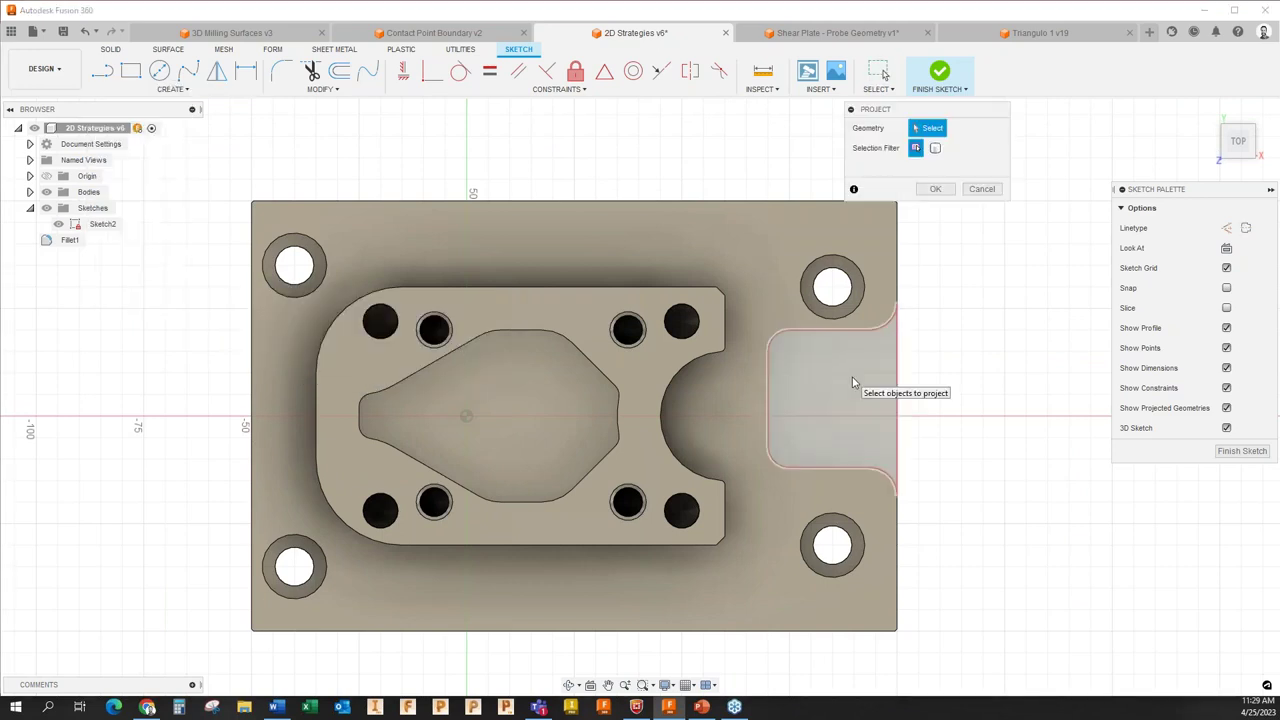
left_click(793, 330)
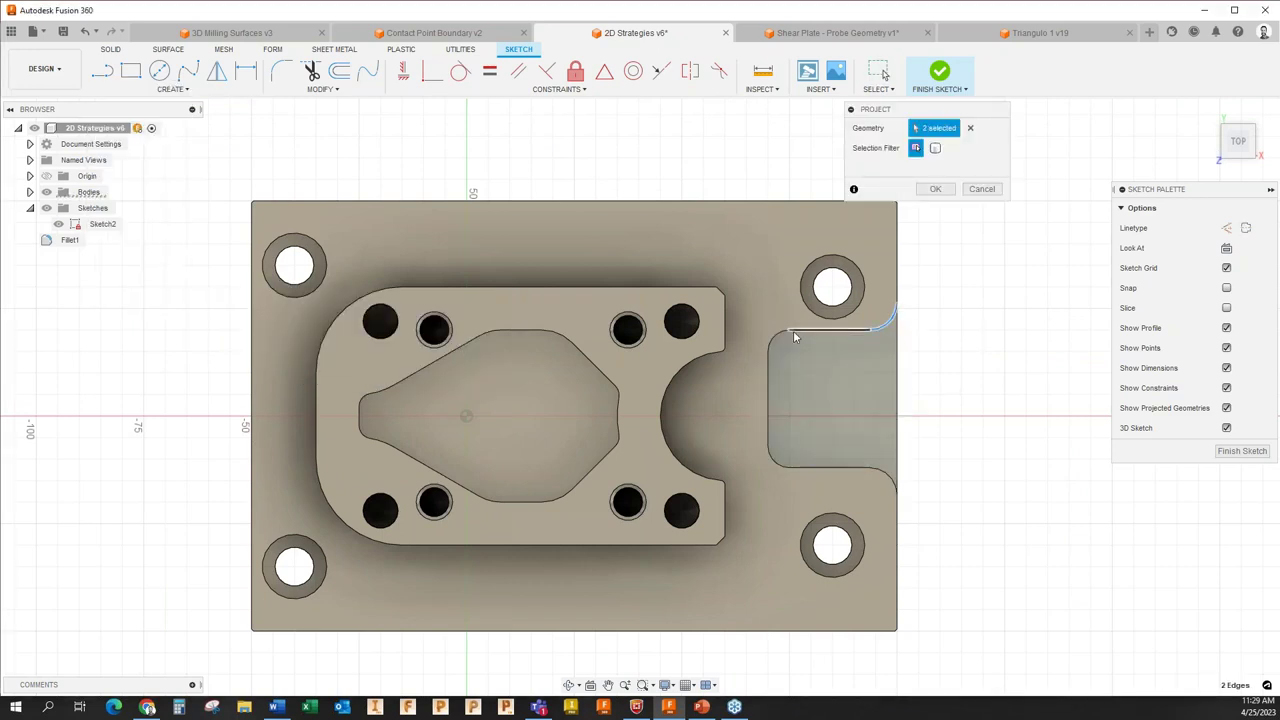
left_click(772, 380)
left_click(777, 457)
left_click(803, 466)
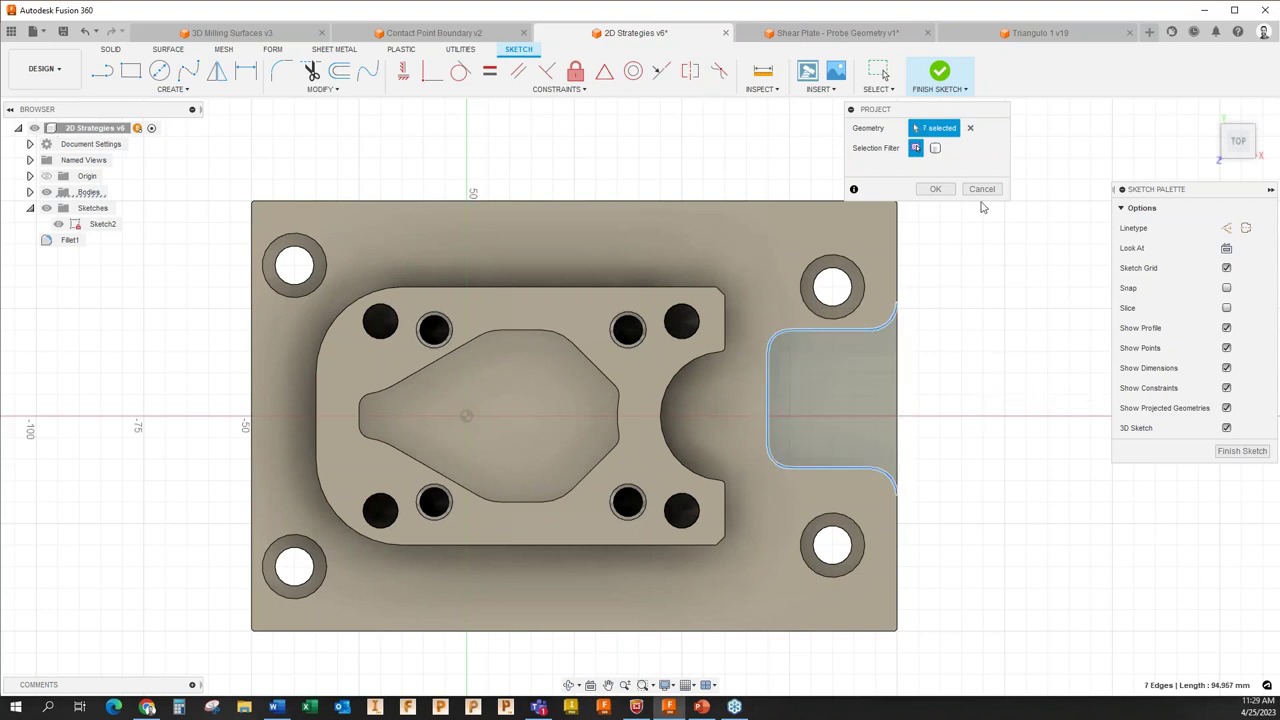
left_click(940, 191)
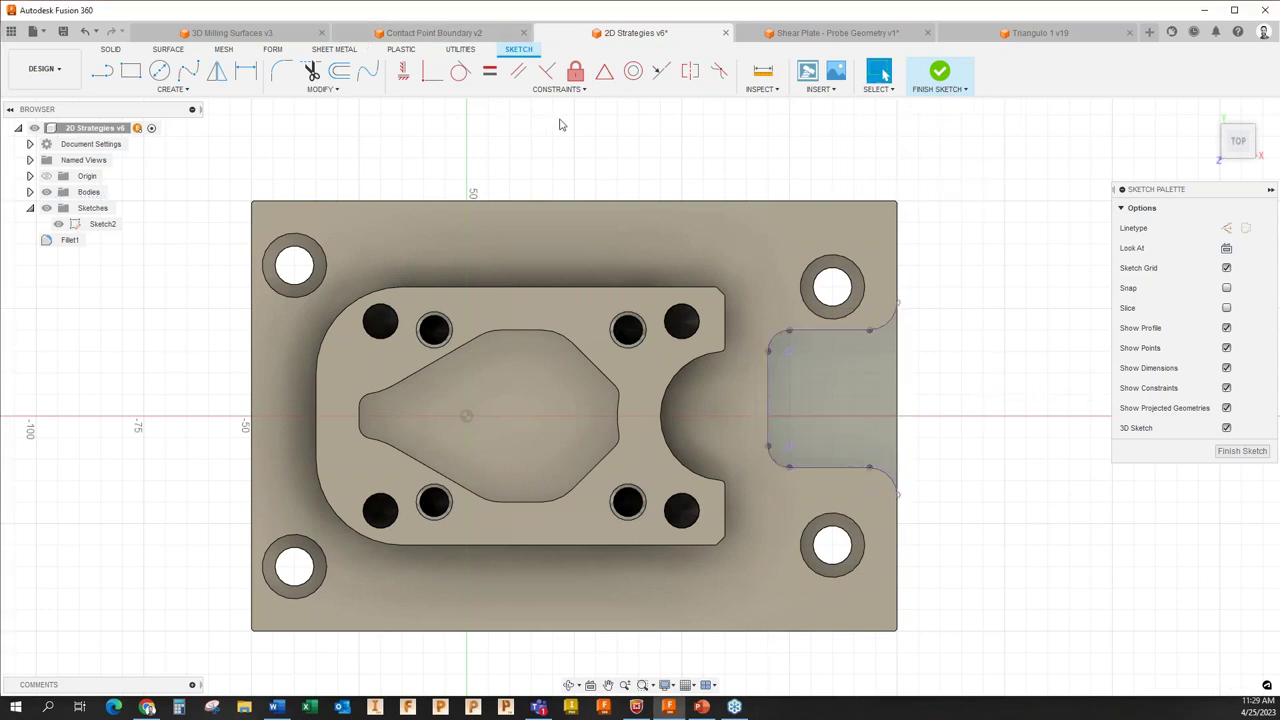
Draw a 15 mm arc from the projected edge's upper endpoint.
left_click(571, 89)
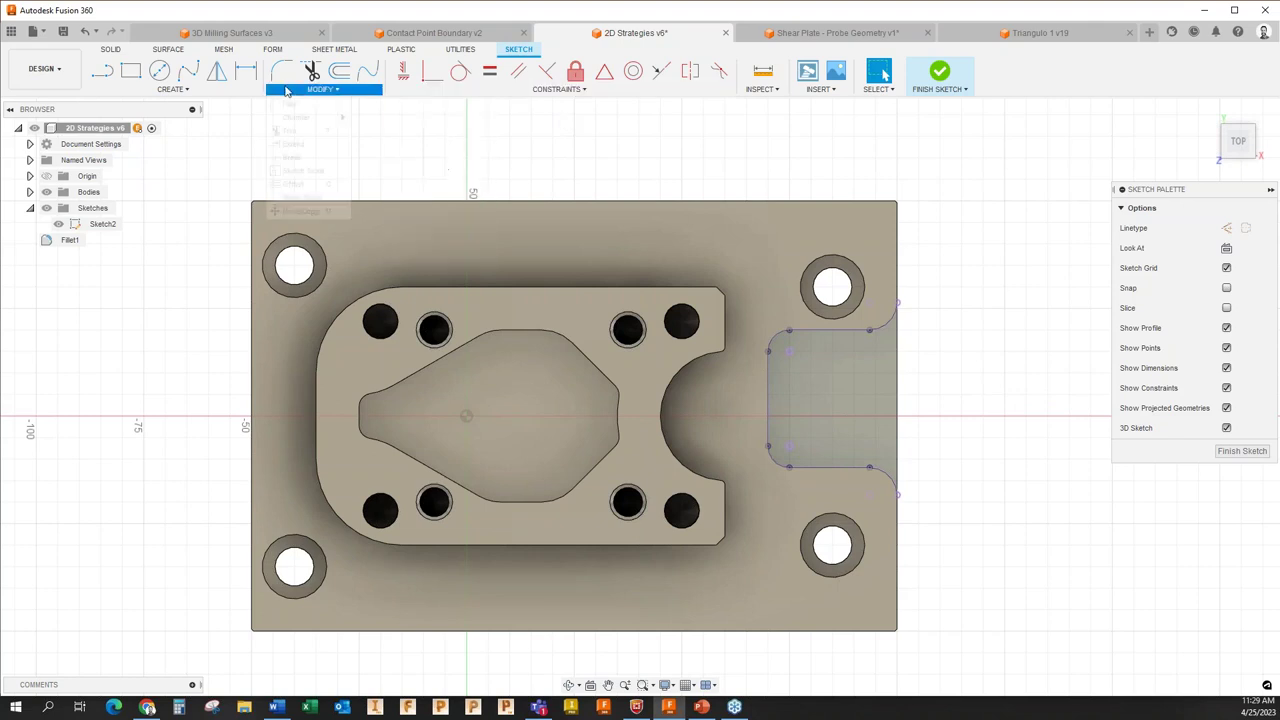
left_click(173, 89)
mouse_move(152, 150)
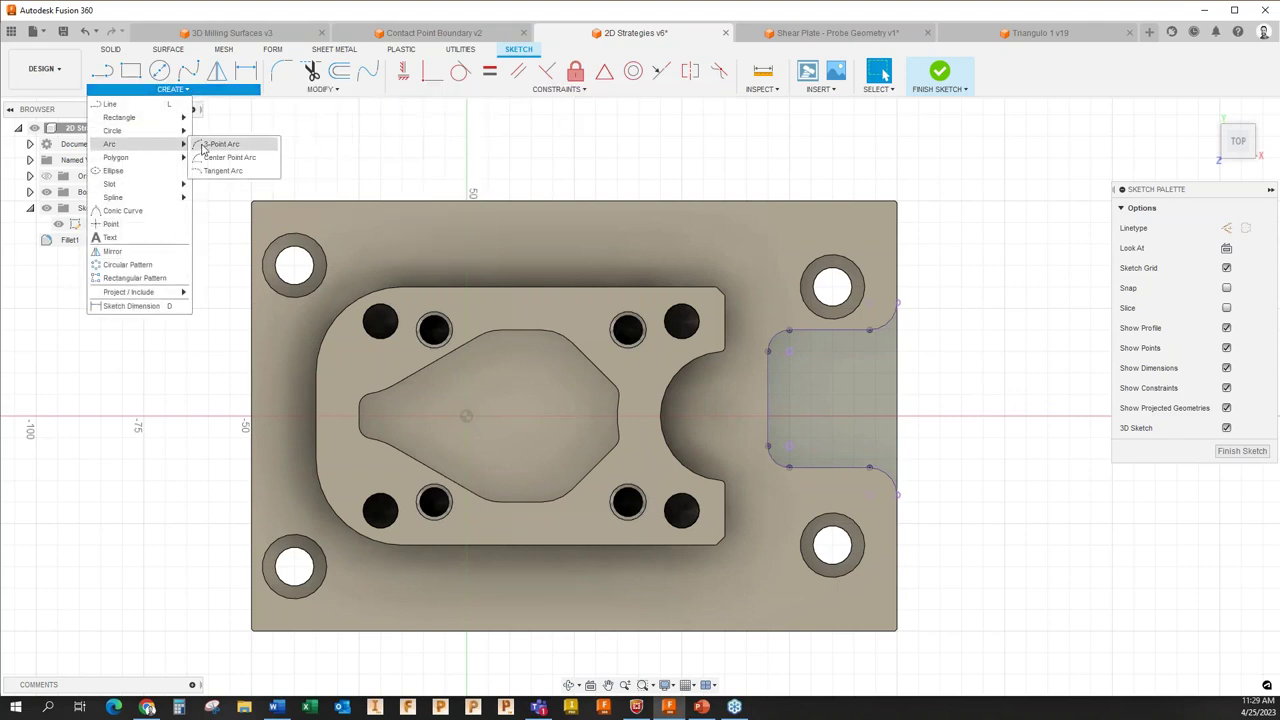
left_click(229, 169)
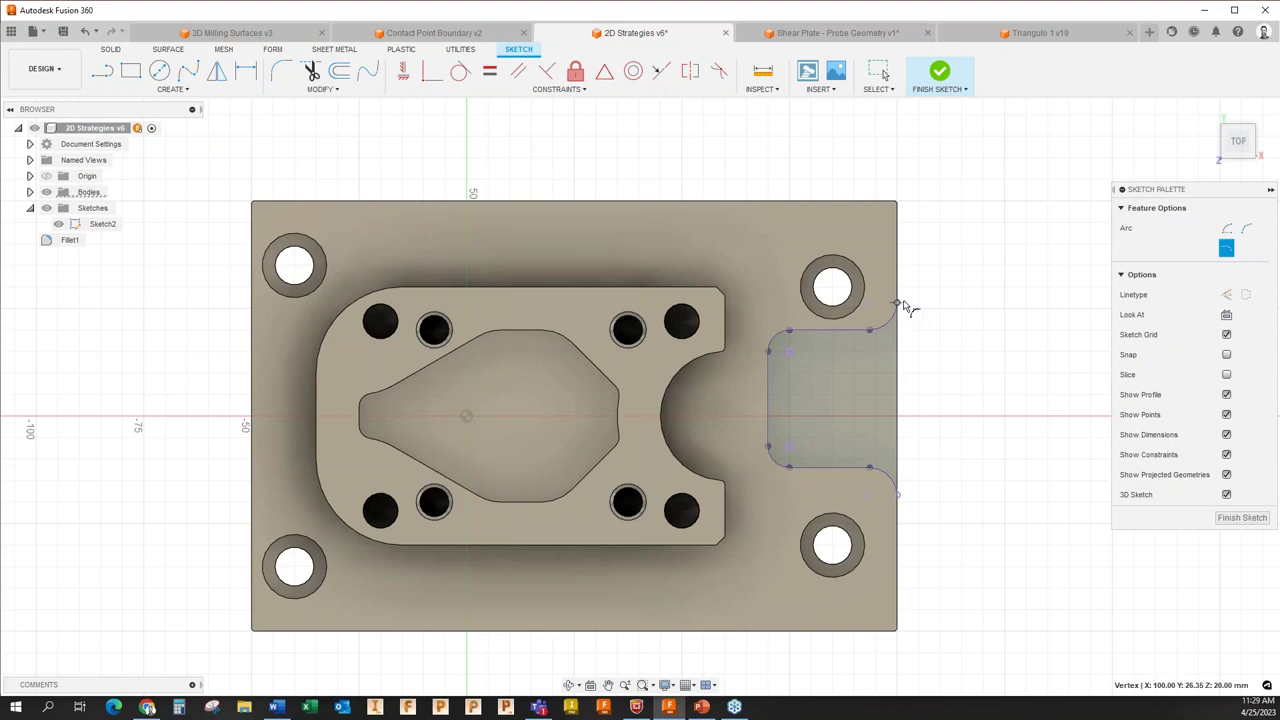
left_click(898, 301)
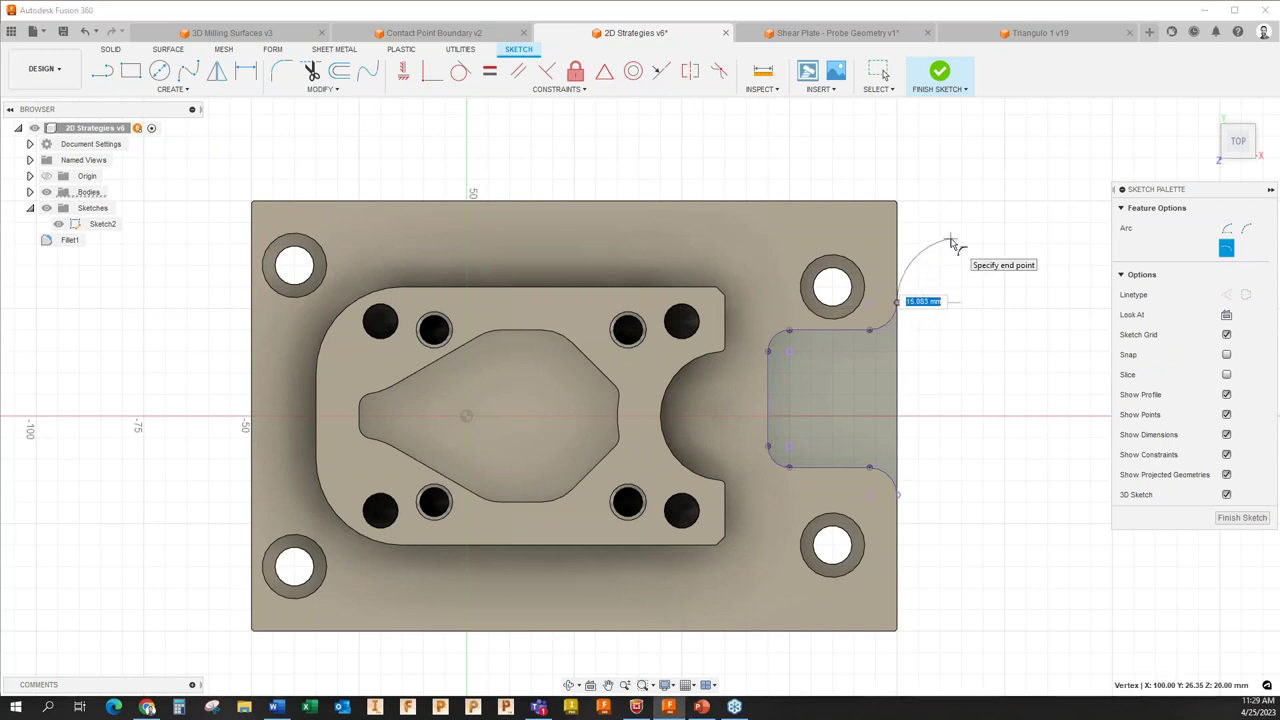
type("15")
key("Return")
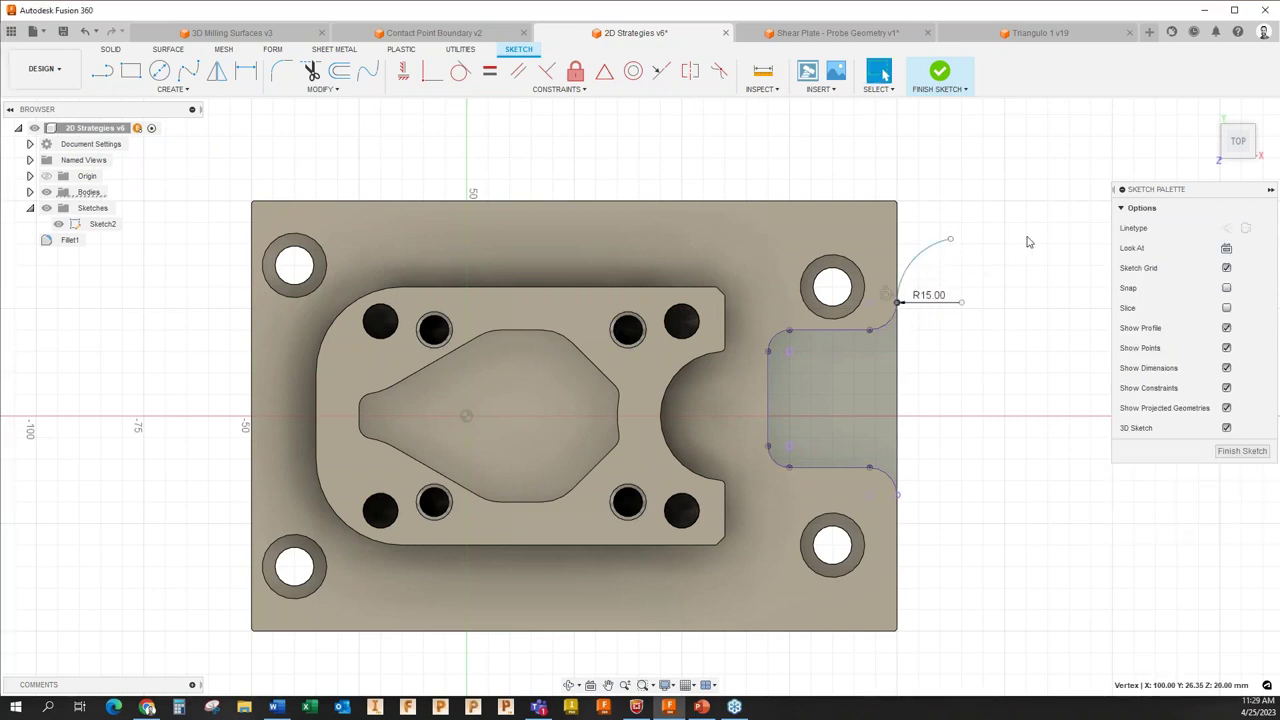
Add a 15 mm tangent arc from the lower fillet's end and finish the sketch.
left_click(172, 89)
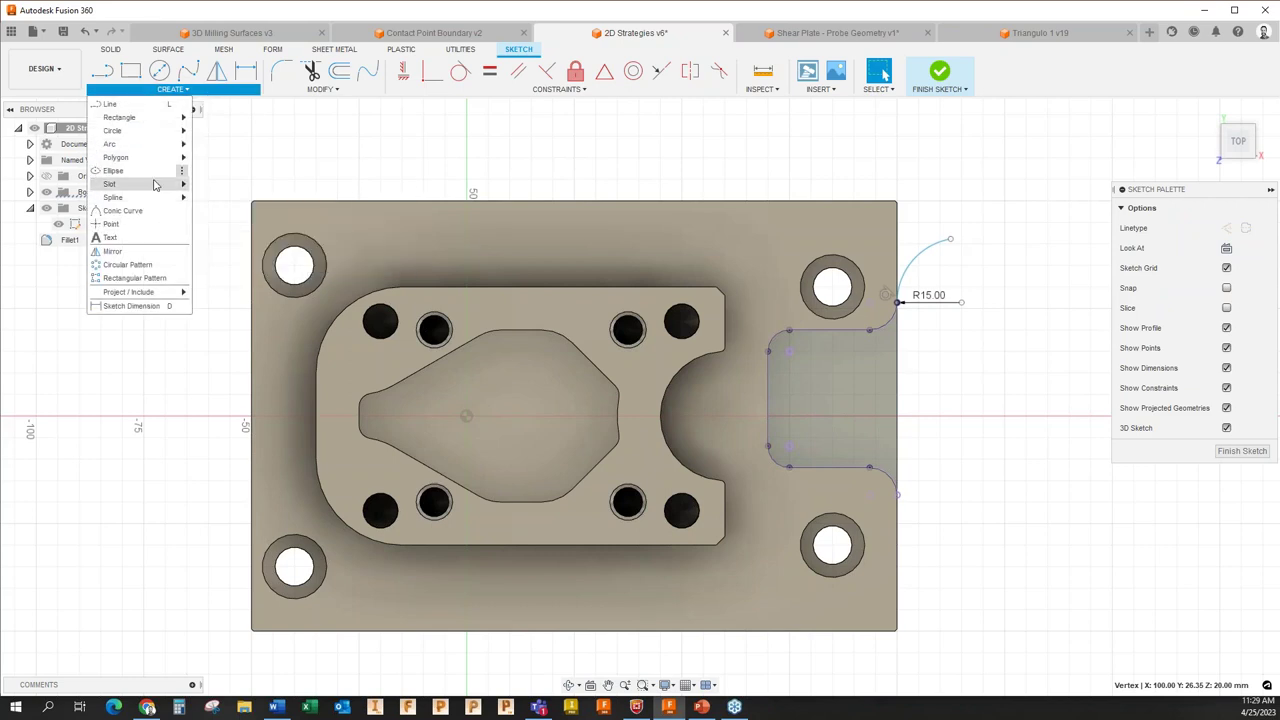
mouse_move(155, 144)
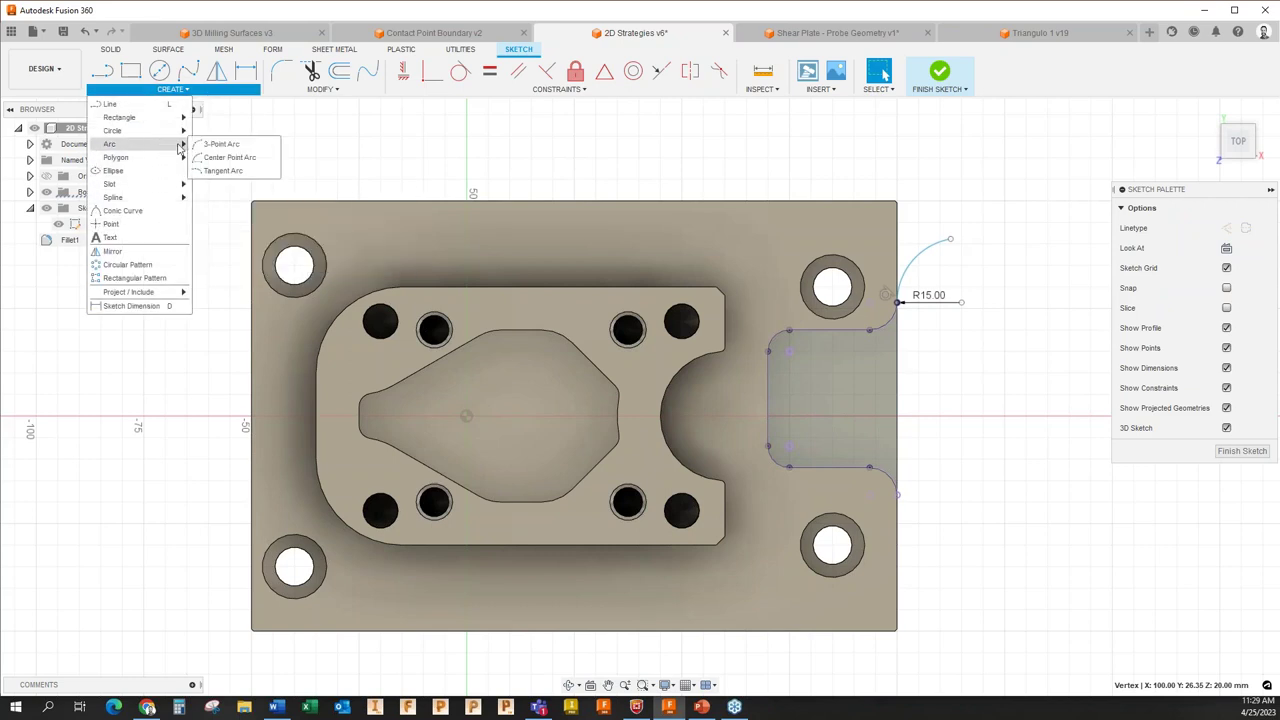
left_click(227, 171)
middle_click_drag(942, 395, 824, 309)
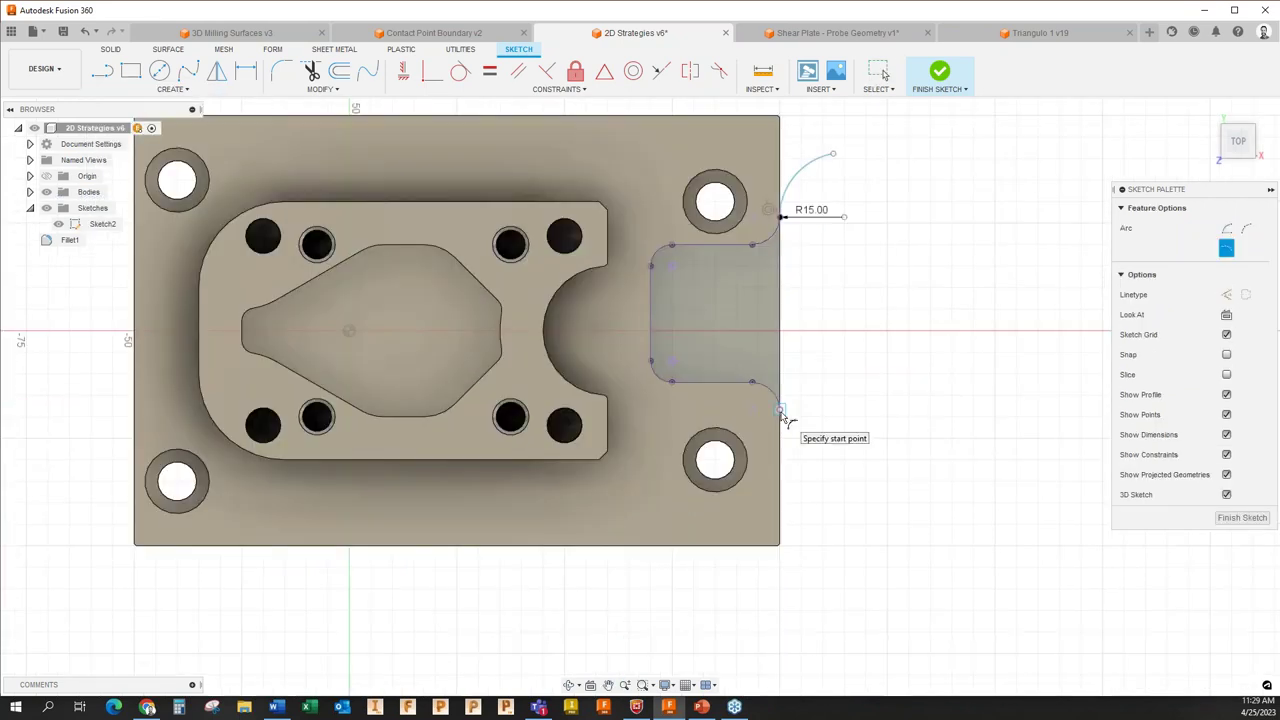
left_click(780, 410)
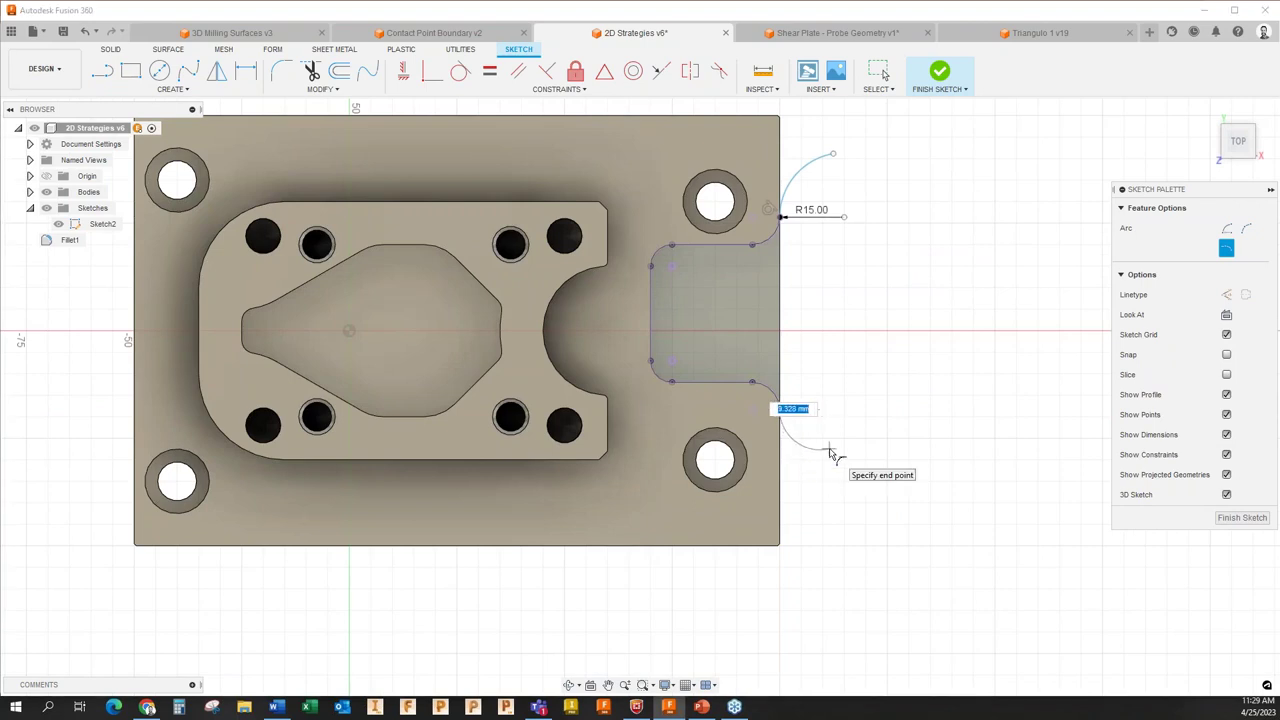
type("15")
key("Return")
key("Escape")
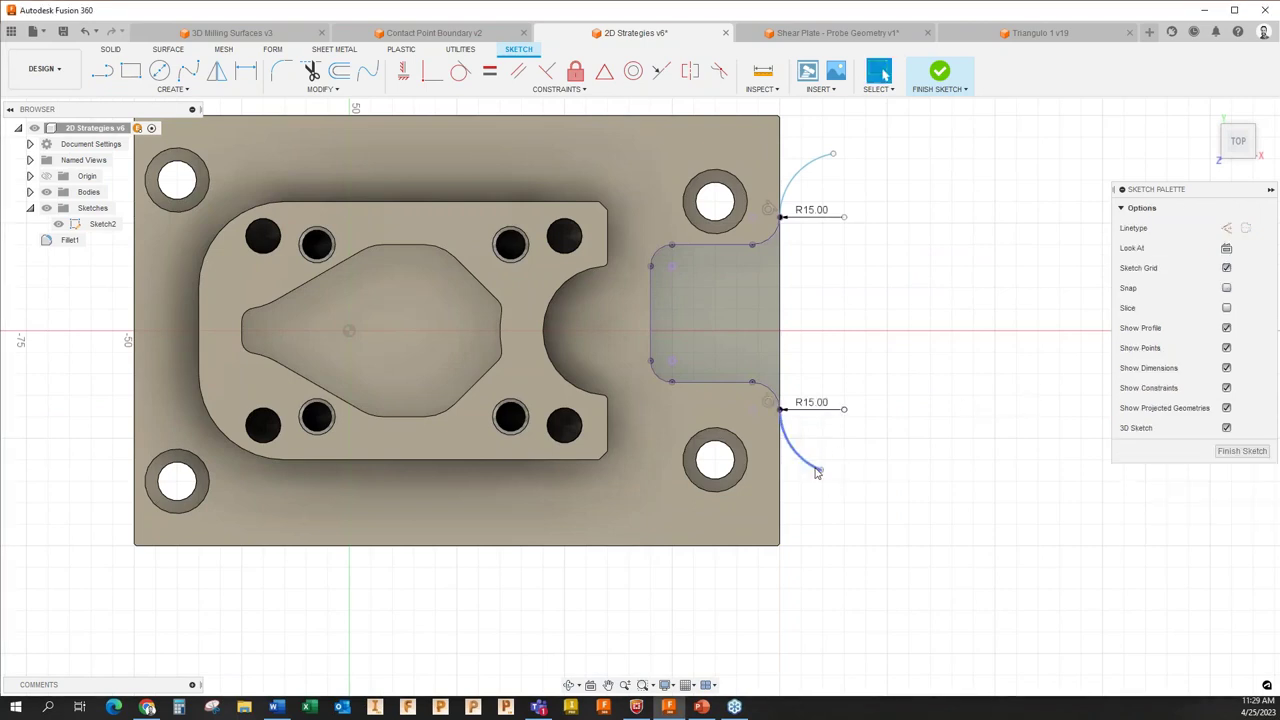
left_click_drag(820, 469, 834, 473)
left_click(1242, 451)
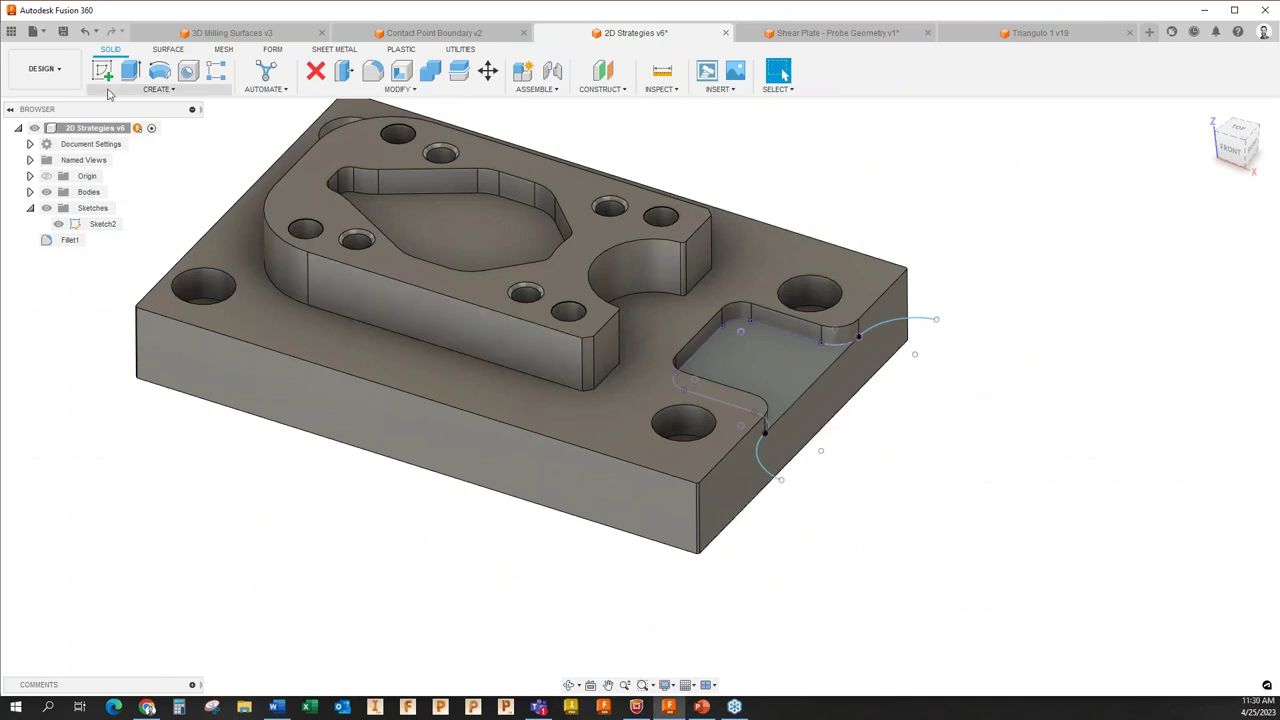
Back in Manufacture, edit 2D Pocket9 and turn off Stock Contours.
left_click(41, 68)
left_click(59, 224)
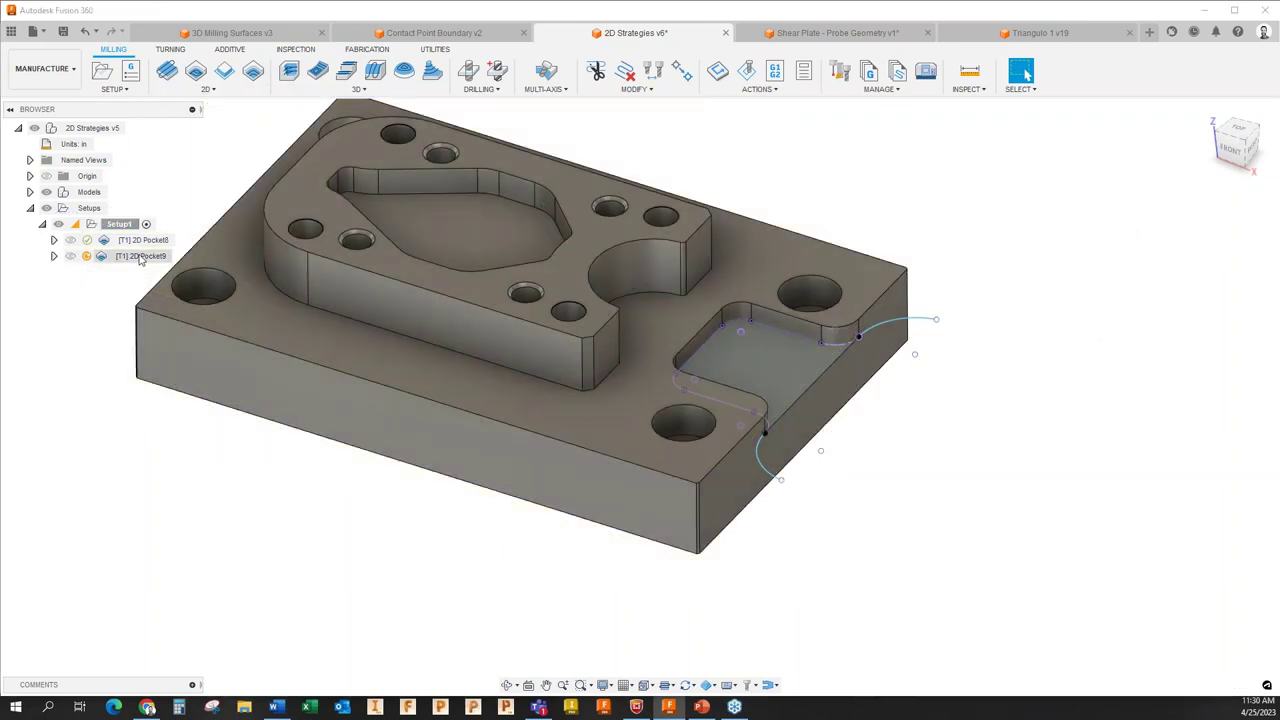
right_click(140, 256)
left_click(193, 22)
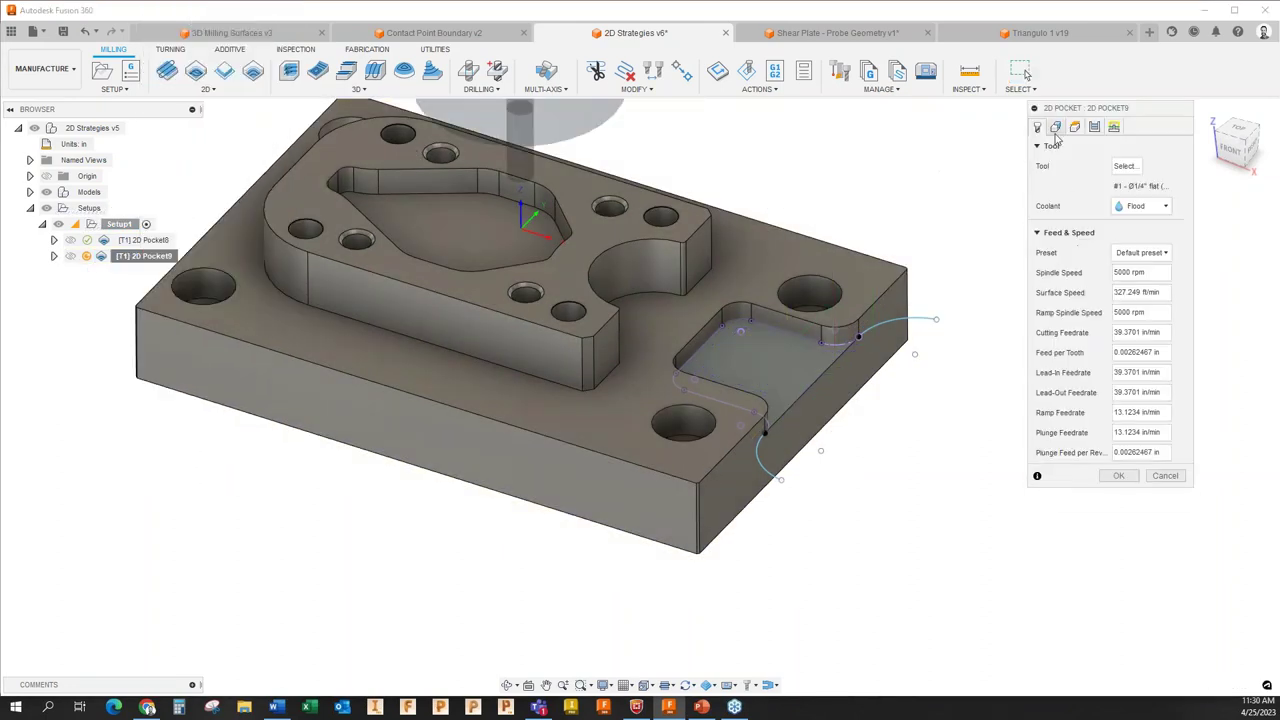
left_click(1055, 126)
scroll(918, 286, "up", 3)
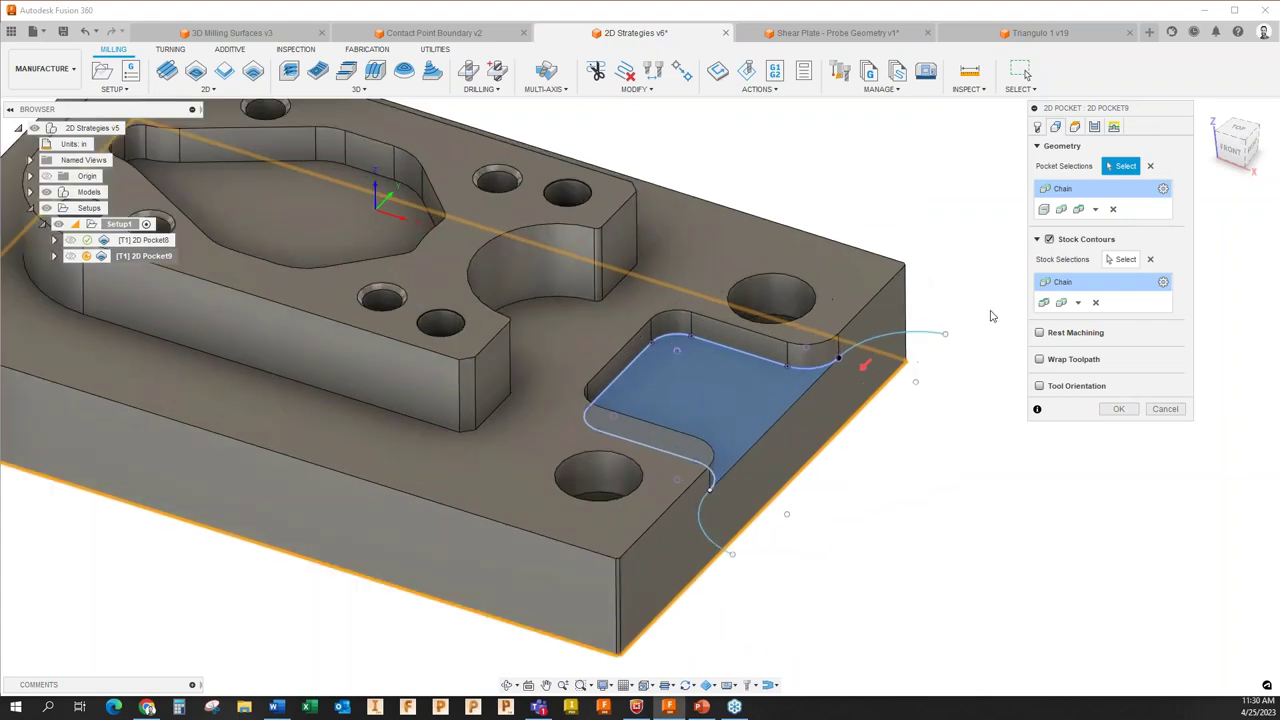
left_click(1049, 240)
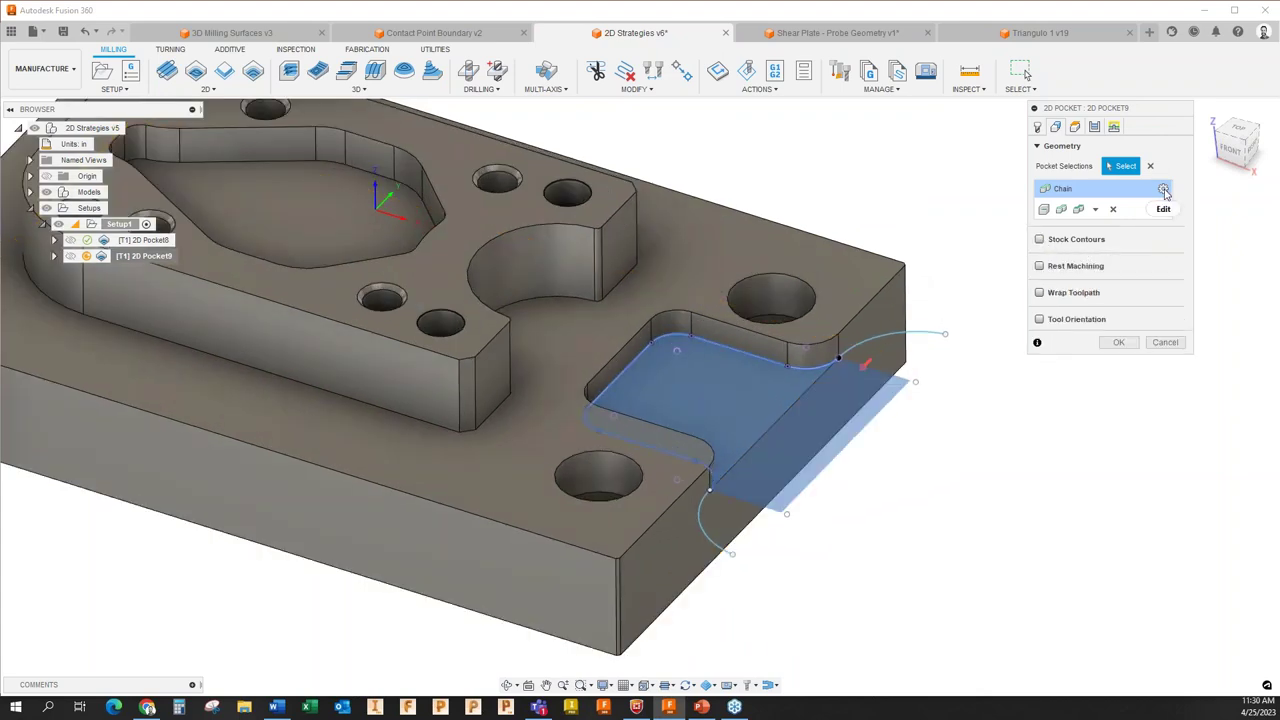
Clear the old pocket selection and start a new open chain selection.
left_click(1113, 209)
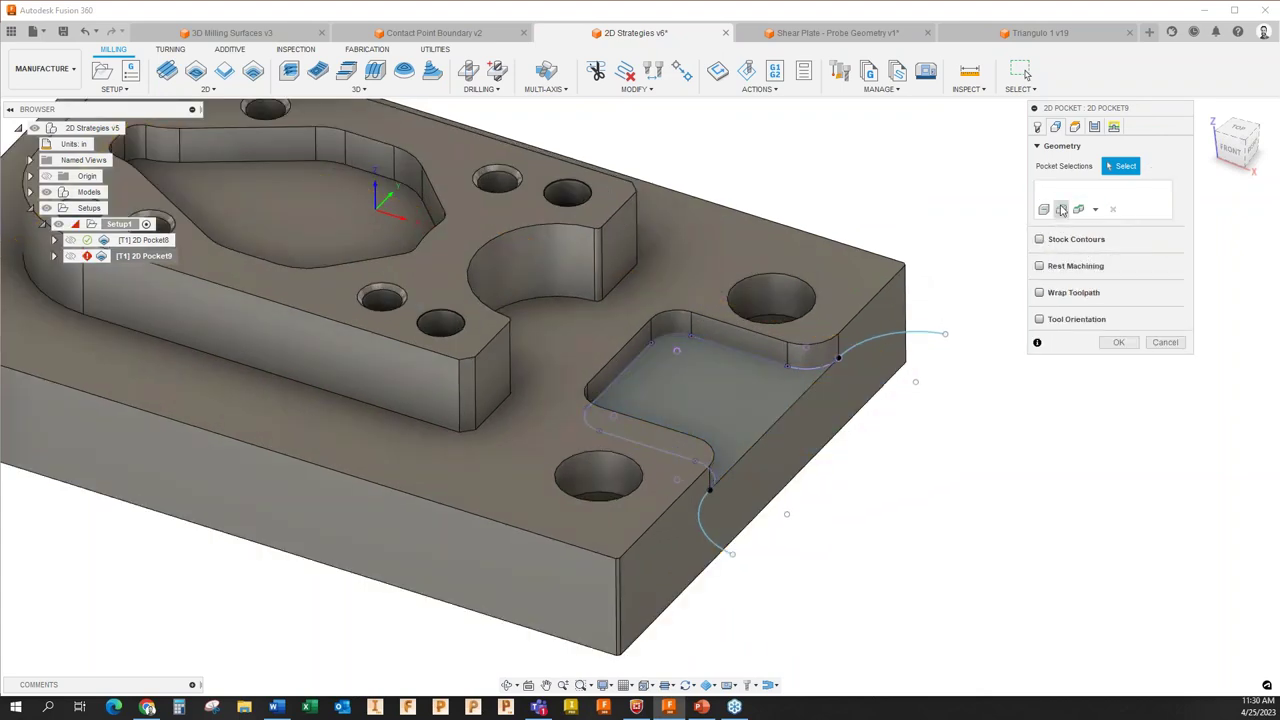
left_click(1095, 209)
left_click(1060, 229)
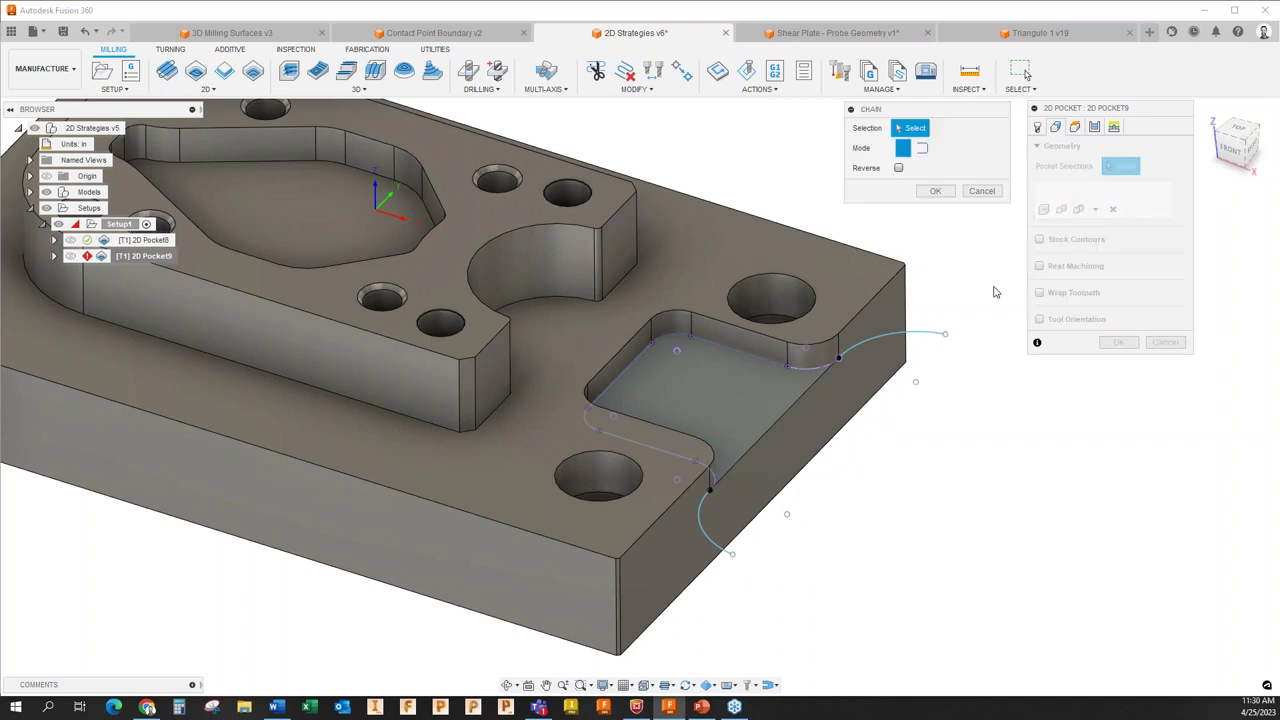
left_click(922, 148)
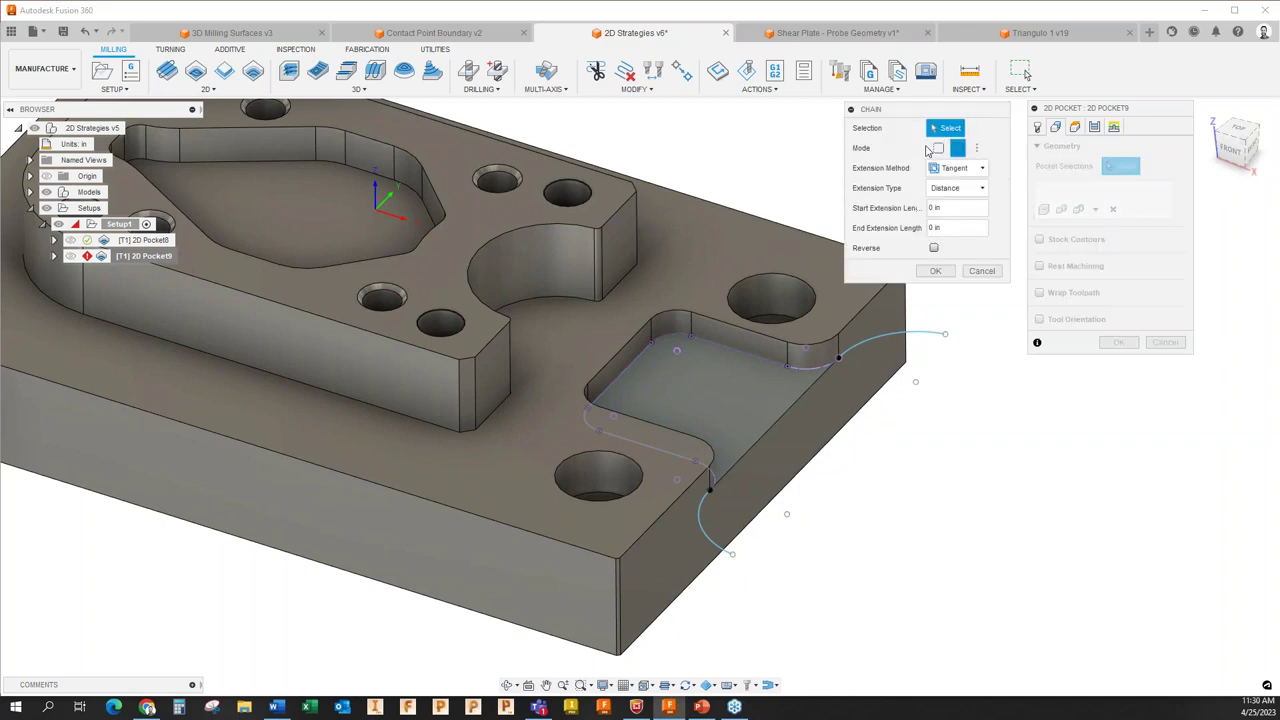
Chain nine sketch curves through both arcs and regenerate 2D Pocket9 (0:00:51).
left_click(948, 331)
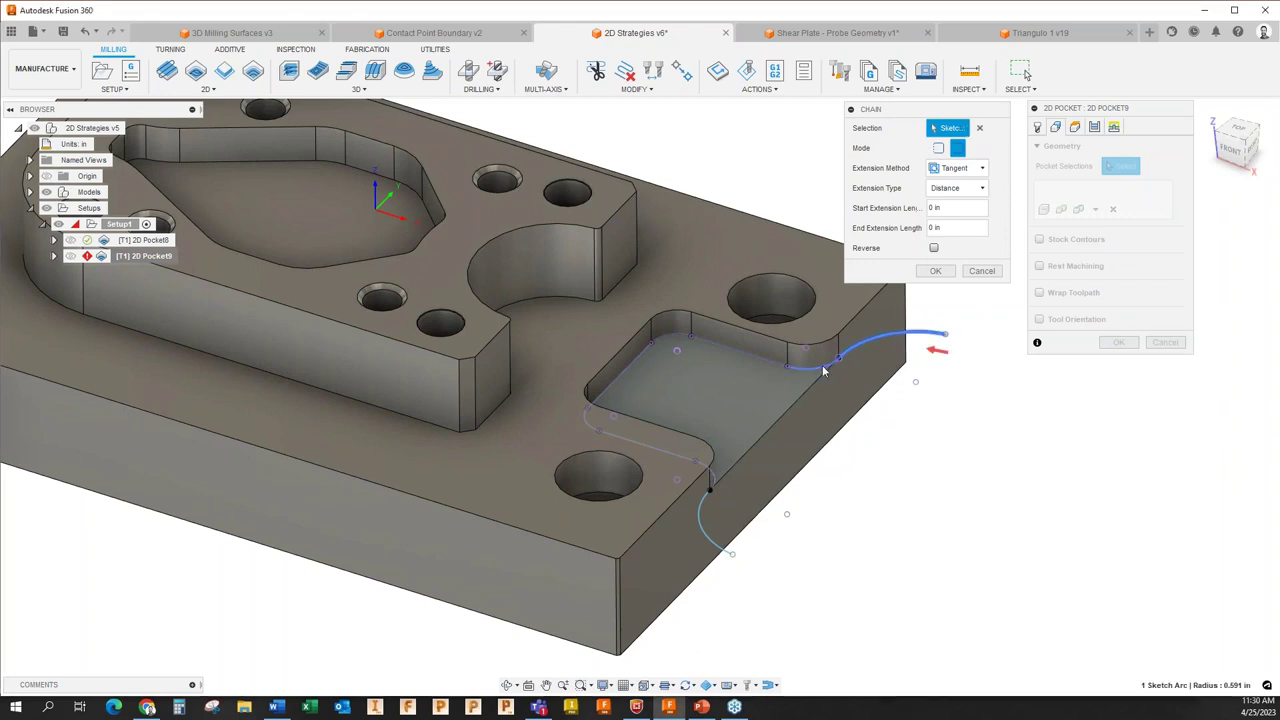
left_click(771, 362)
left_click(676, 342)
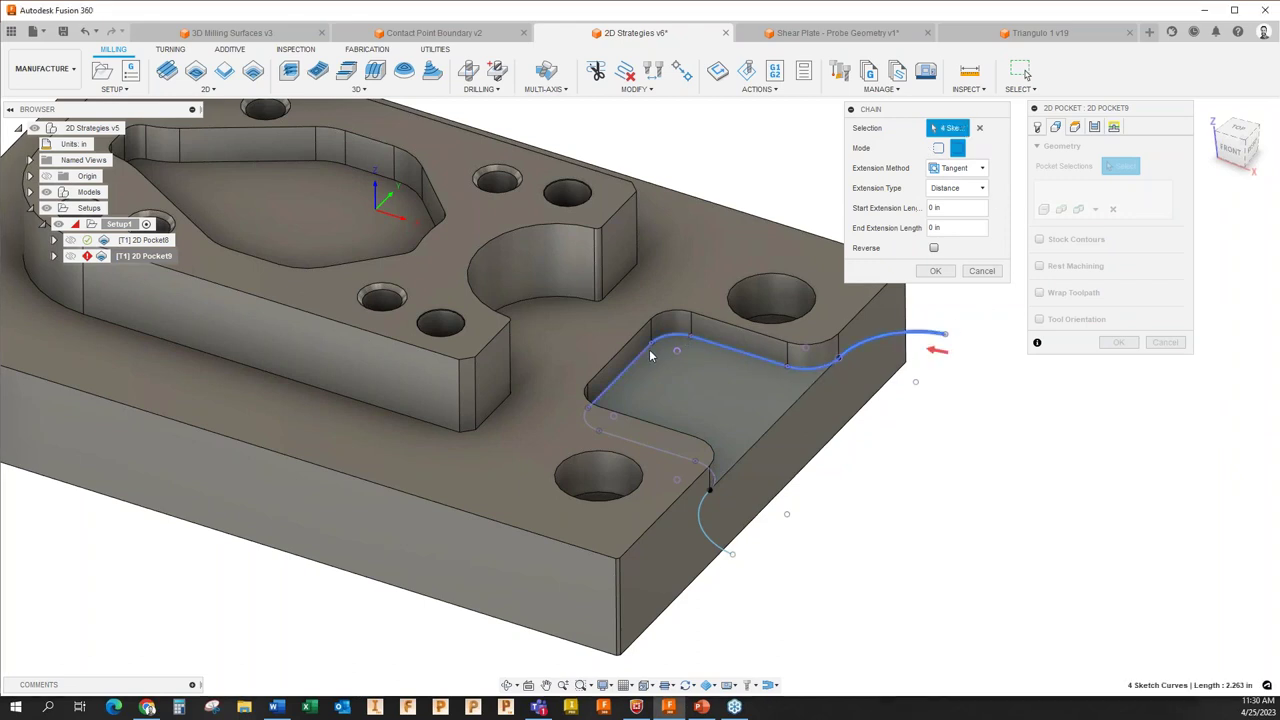
left_click(650, 355)
middle_click_drag(730, 441, 708, 414, "shift")
left_click(706, 414)
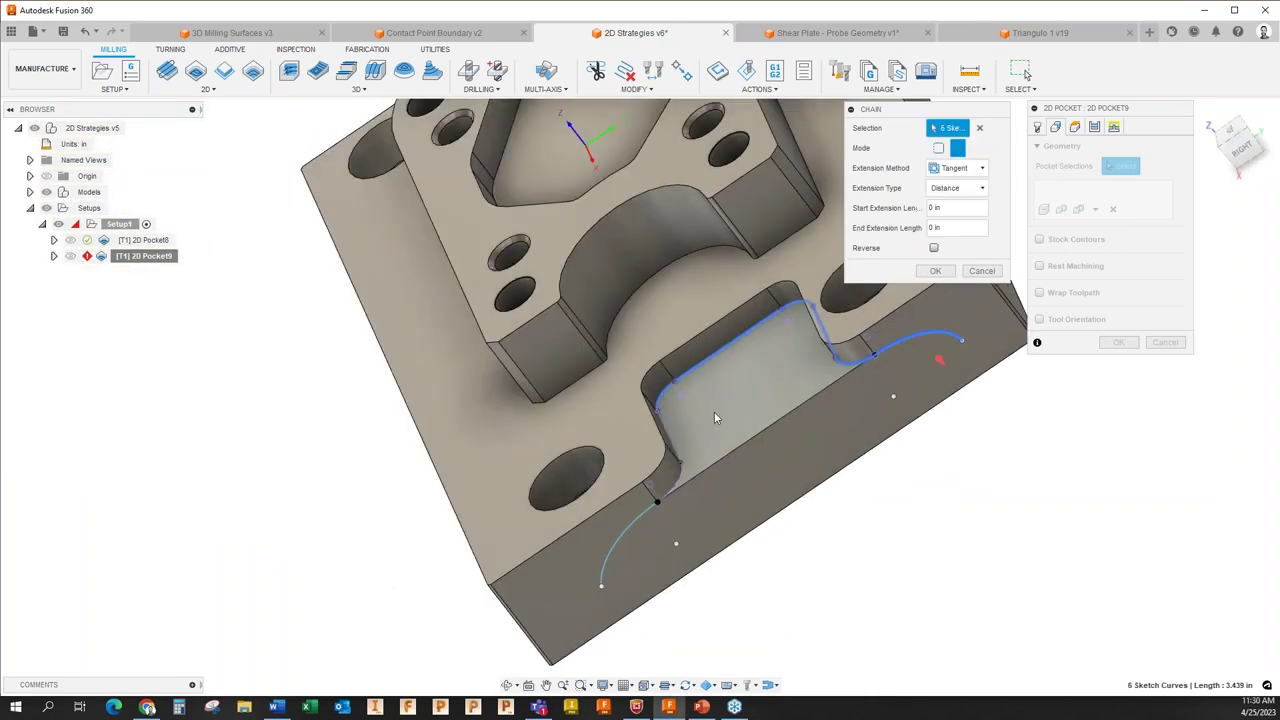
left_click(641, 514)
mouse_move(641, 514)
middle_mouse_down("shift")
mouse_move(828, 402)
mouse_move(894, 434)
mouse_move(950, 385)
middle_mouse_up("shift")
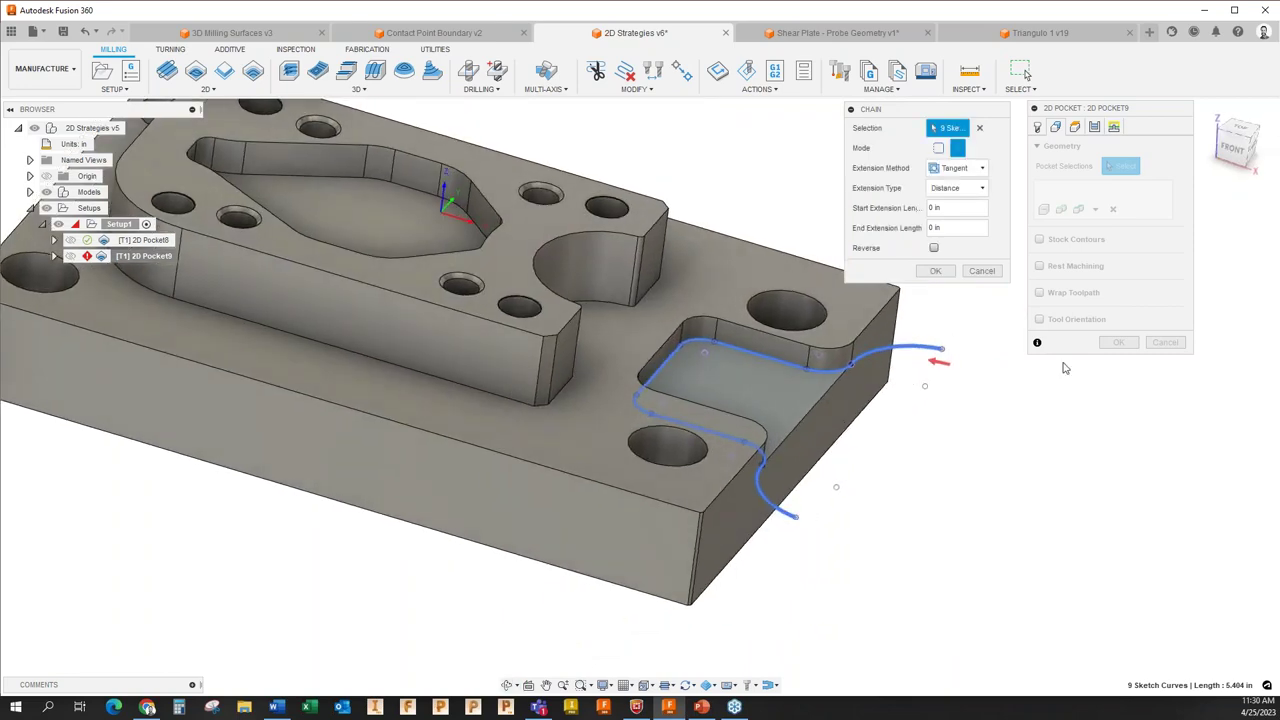
left_click(948, 272)
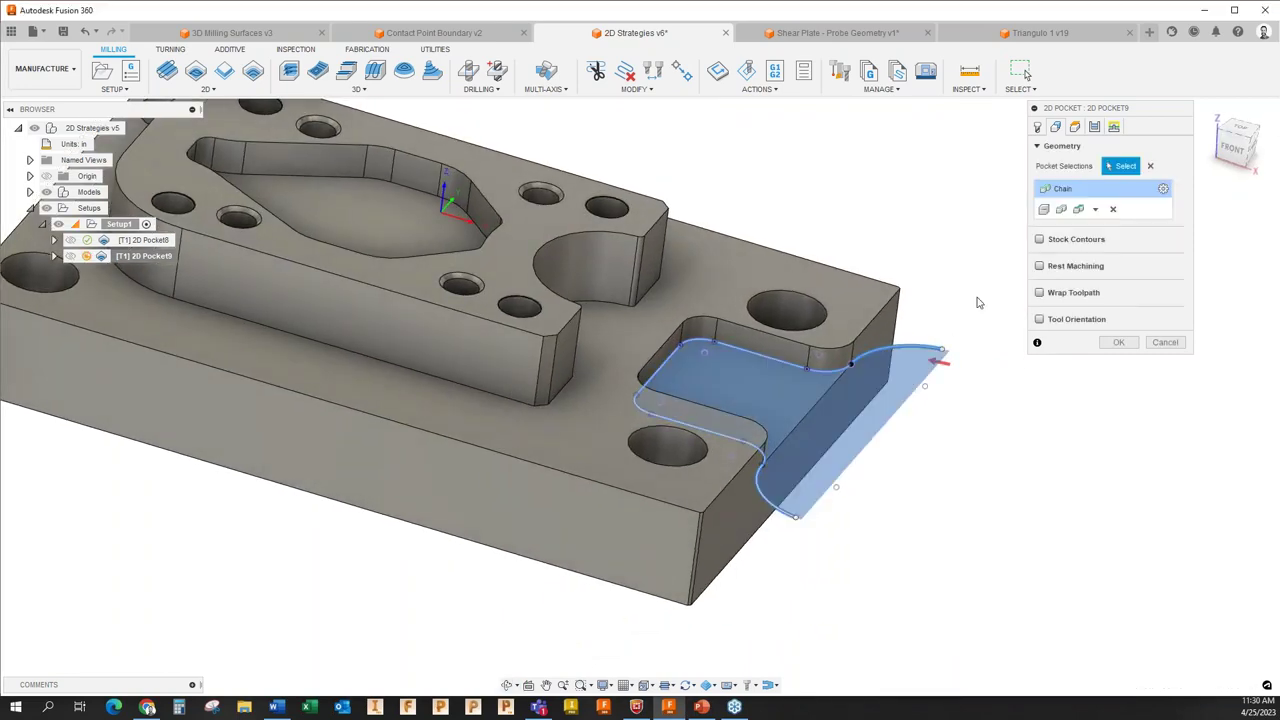
left_click(1120, 345)
Orbit and zoom around 2D Pocket9 where it runs past the open edge, then deselect and fit the part.
middle_click_drag(1007, 399, 930, 380, "shift")
scroll(864, 322, "up", 8)
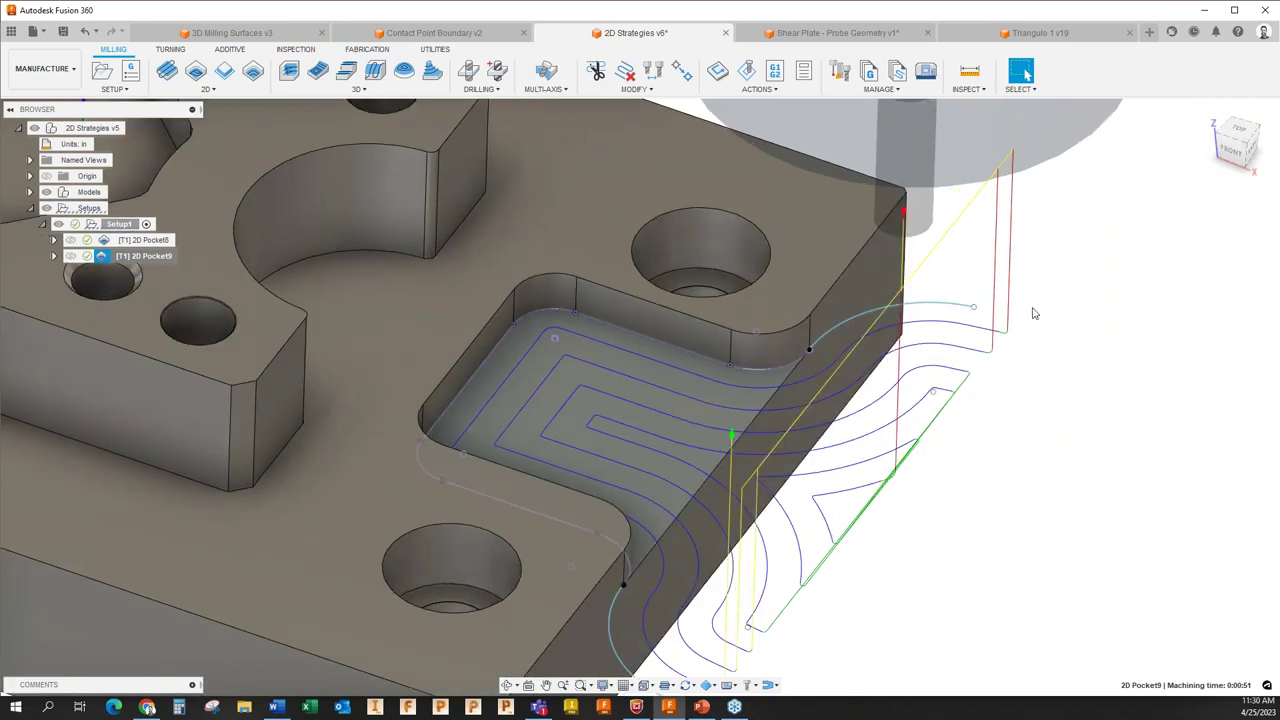
scroll(1030, 318, "down", 5)
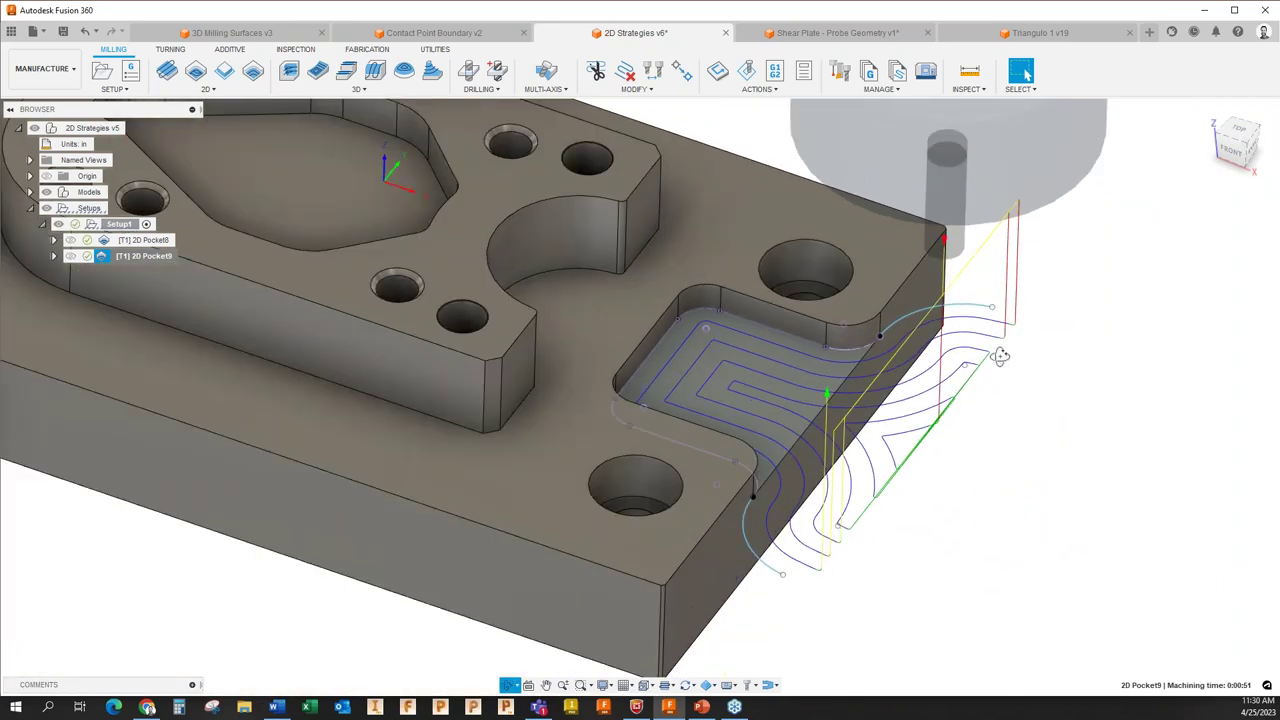
middle_click_drag(999, 362, 1080, 300, "shift")
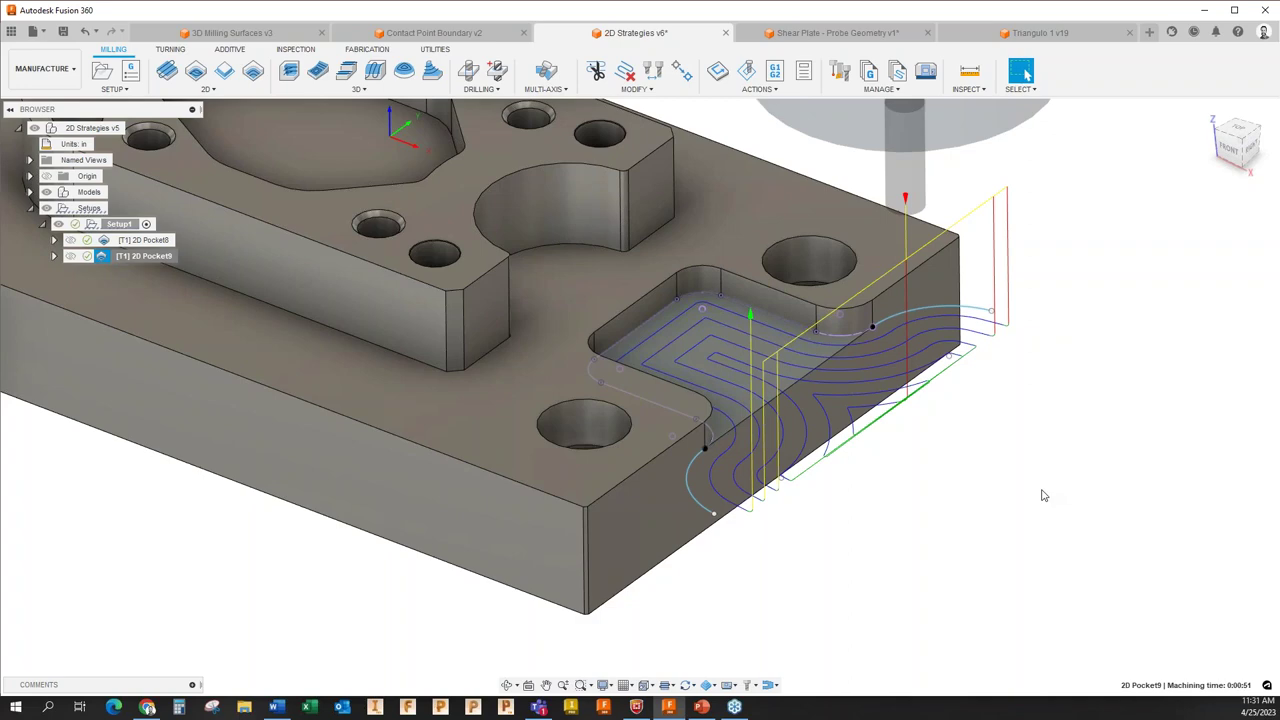
scroll(1043, 495, "down", 3)
scroll(1043, 495, "up", 1)
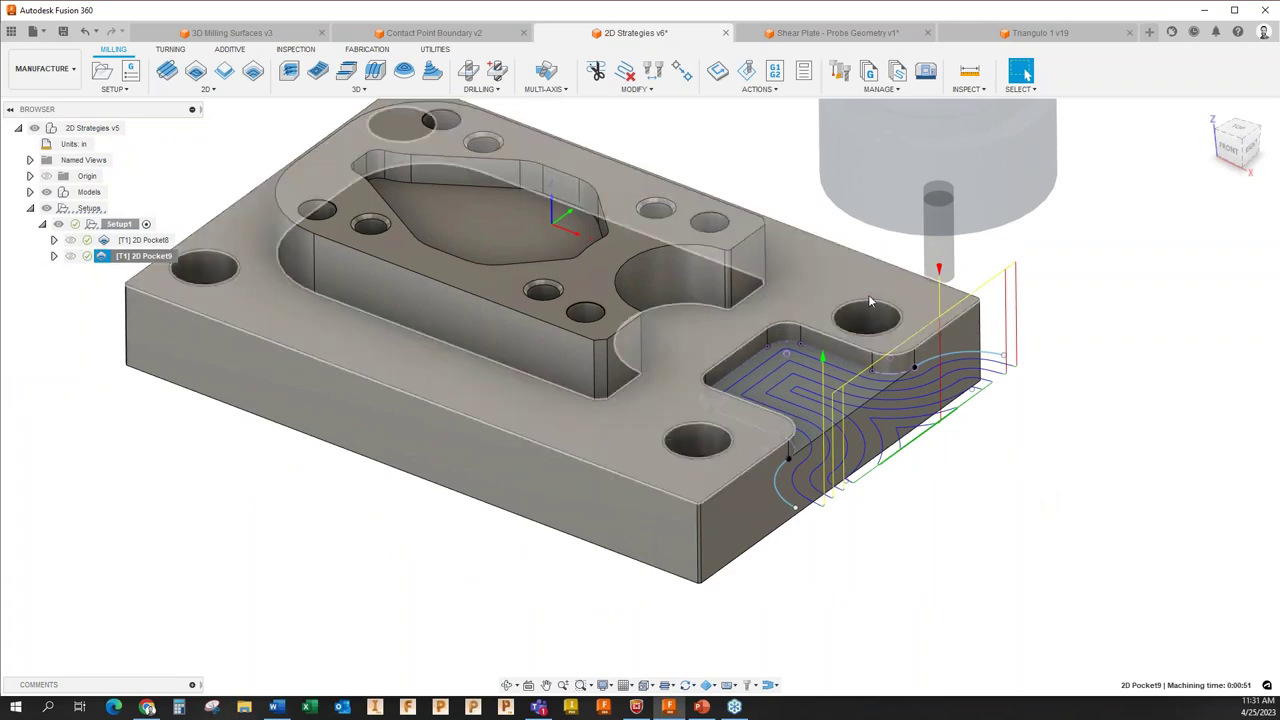
middle_click_drag(1020, 357, 1065, 360)
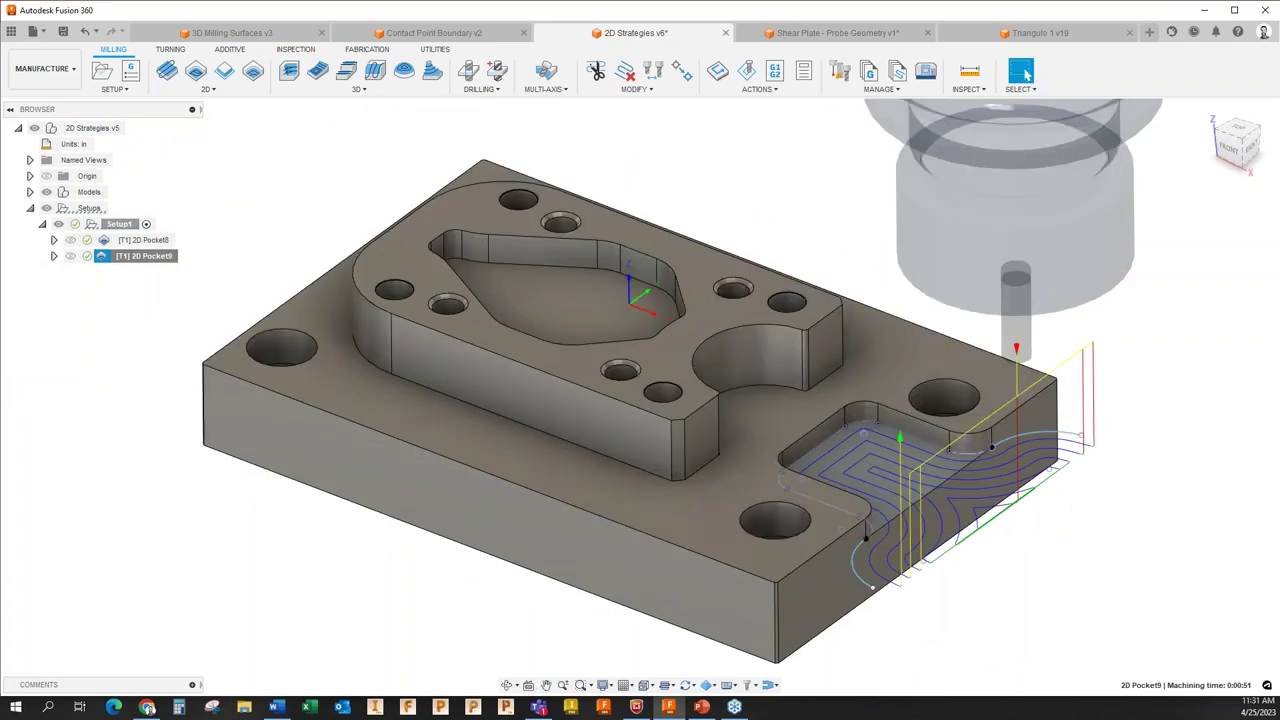
left_click(806, 162)
key("F6")
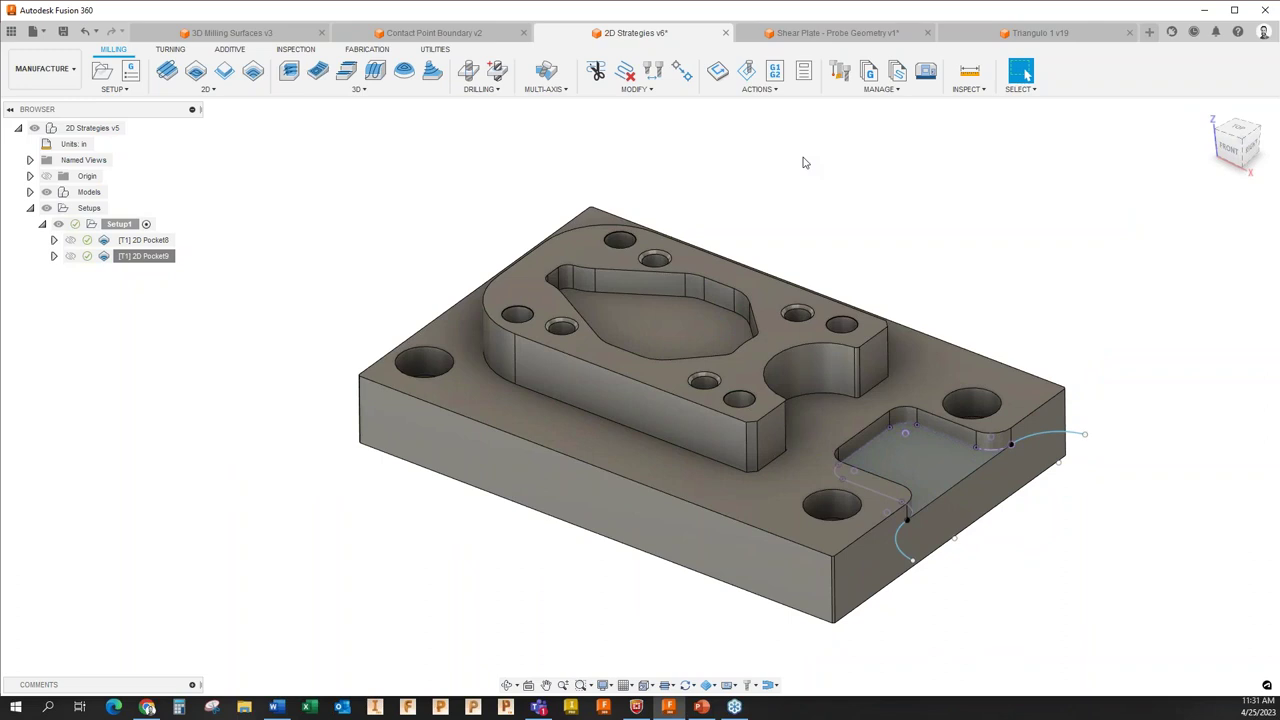
Switch to the Shear Plate - Probe Geometry document and start a new 2D Pocket operation.
left_click(821, 33)
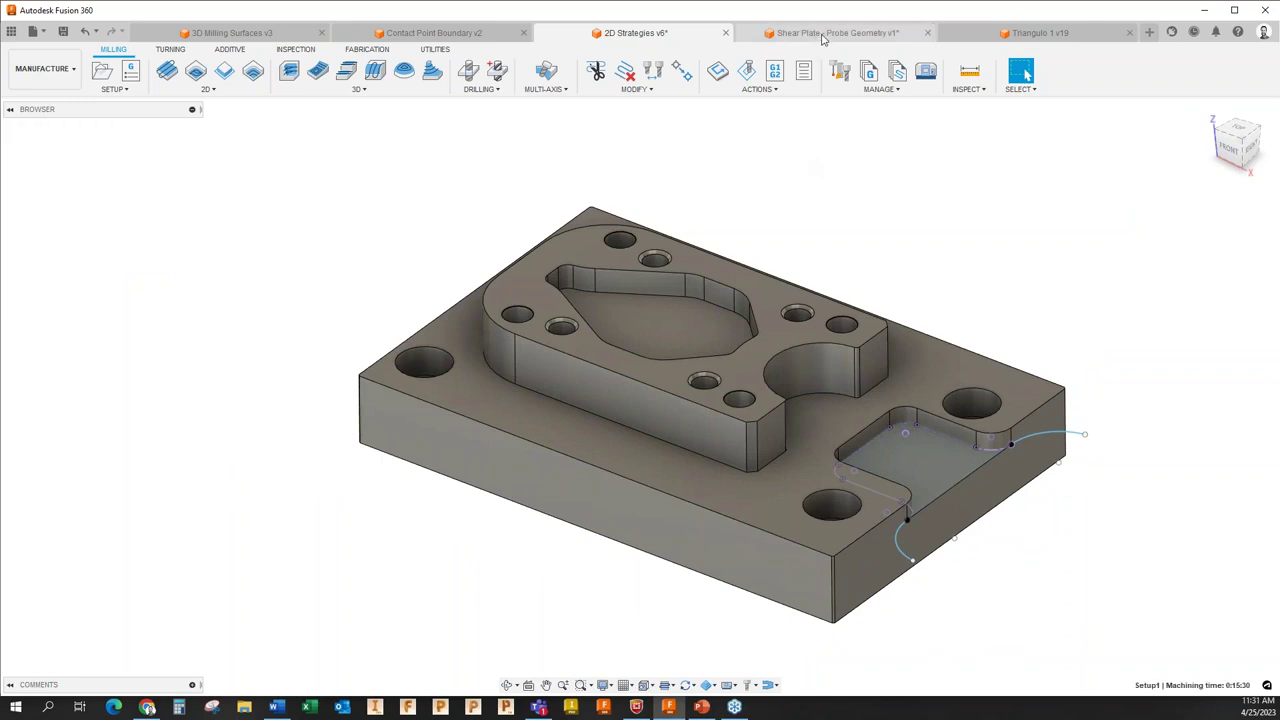
left_click(1018, 195)
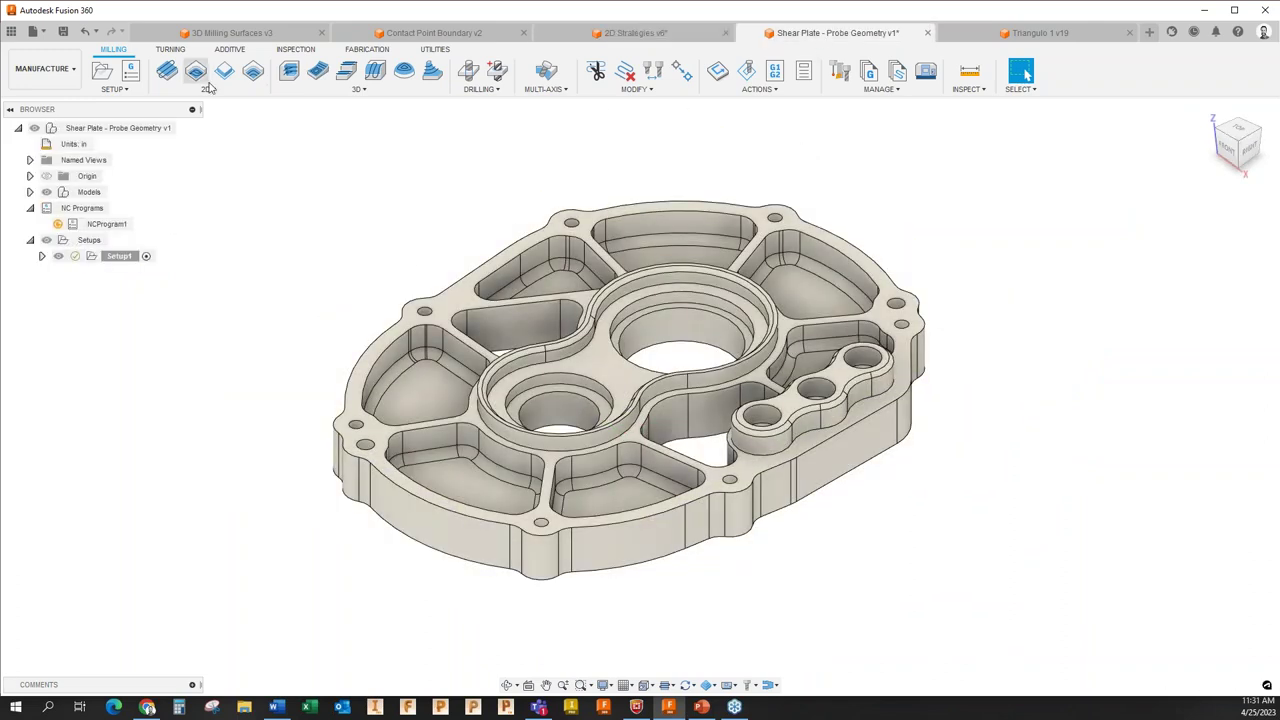
left_click(208, 89)
left_click(200, 117)
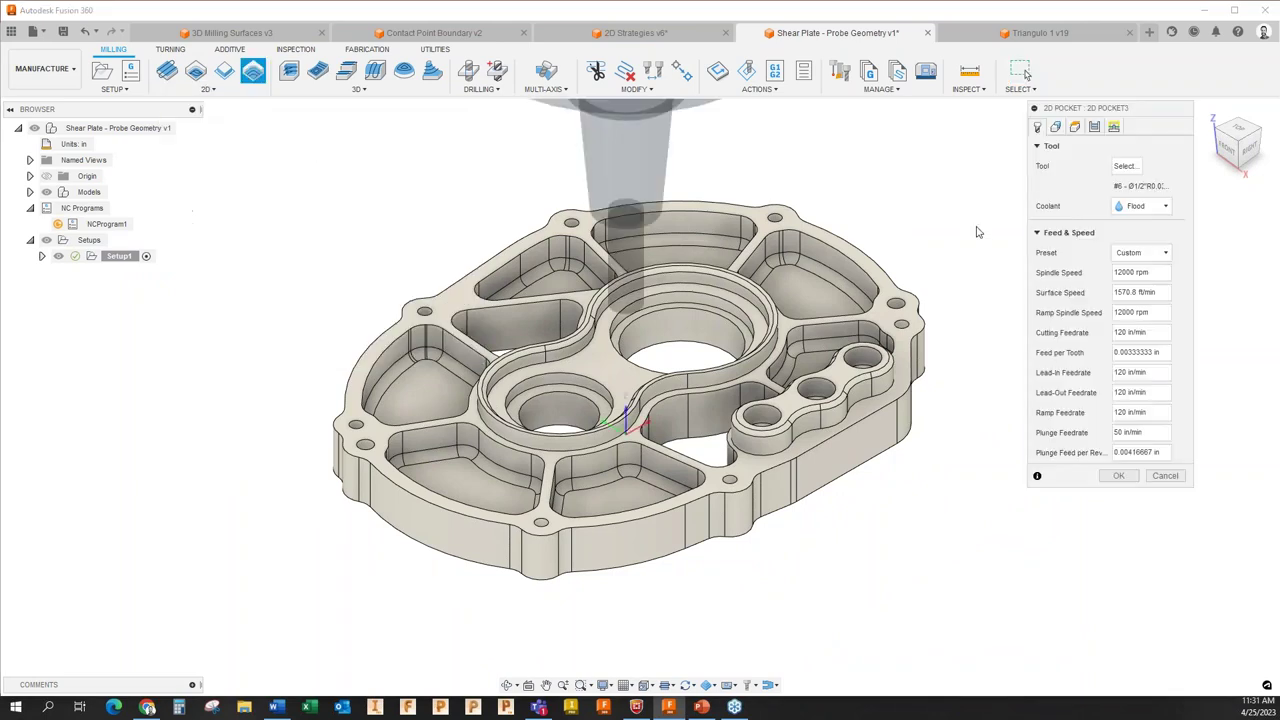
left_click(1038, 127)
left_click(1056, 127)
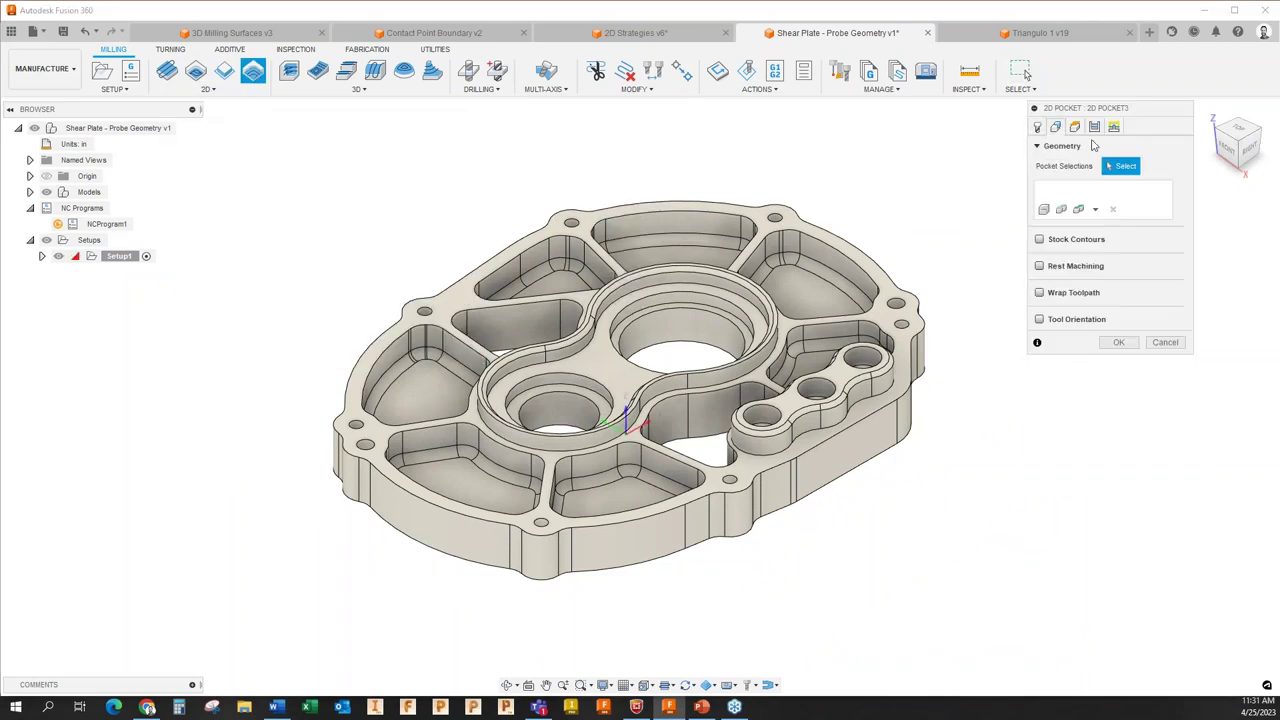
Pick one pocket floor, include all same-plane floor faces, and create the 2D Pocket3 toolpath.
left_click(1044, 210)
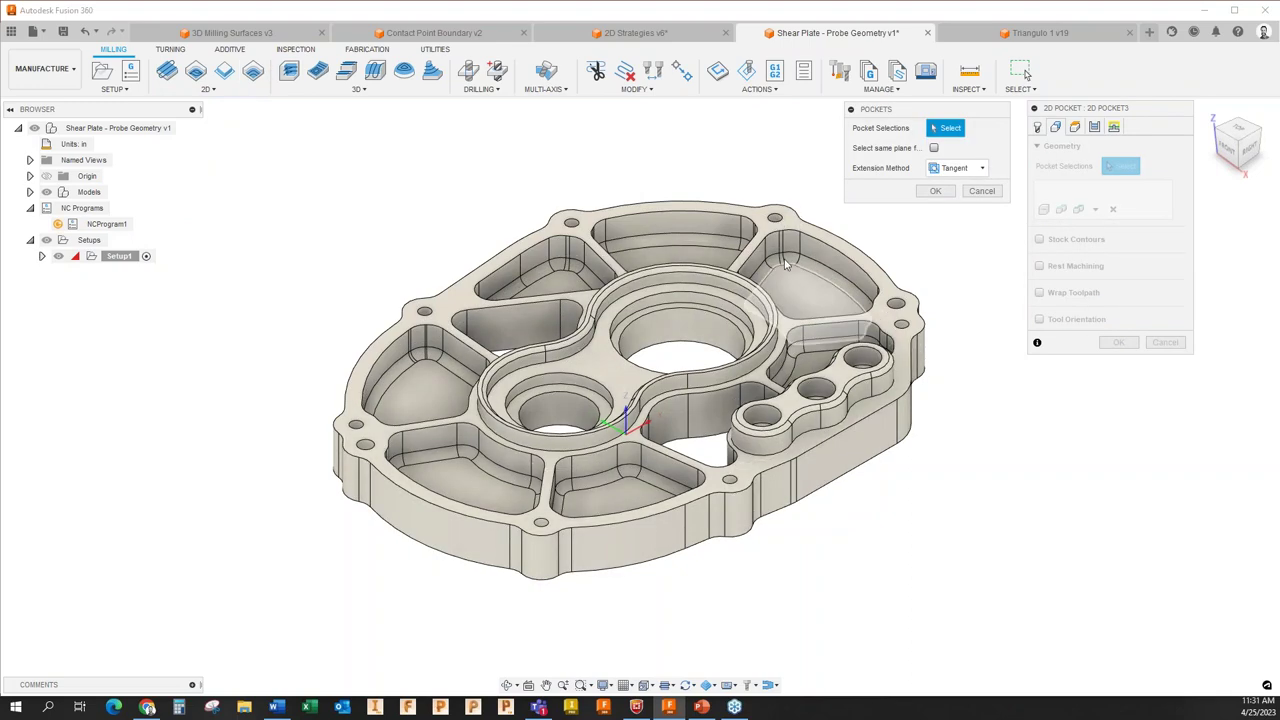
scroll(812, 292, "up", 3)
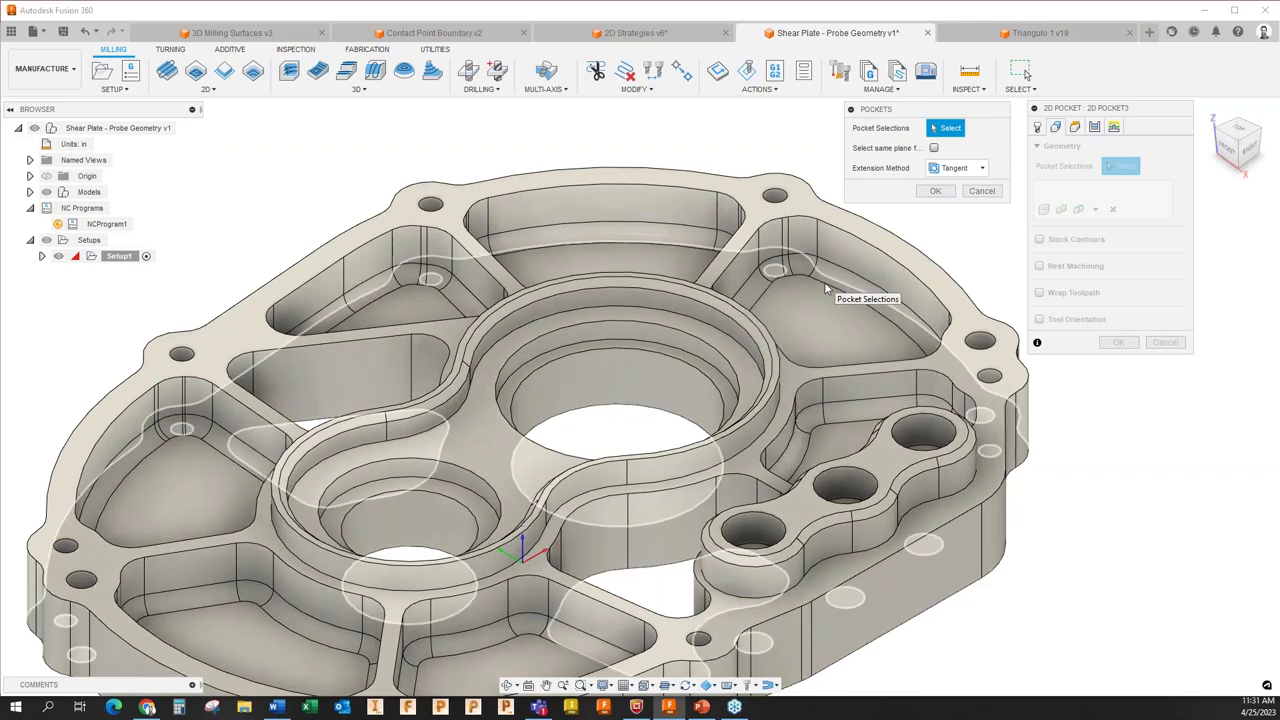
scroll(827, 289, "down", 3)
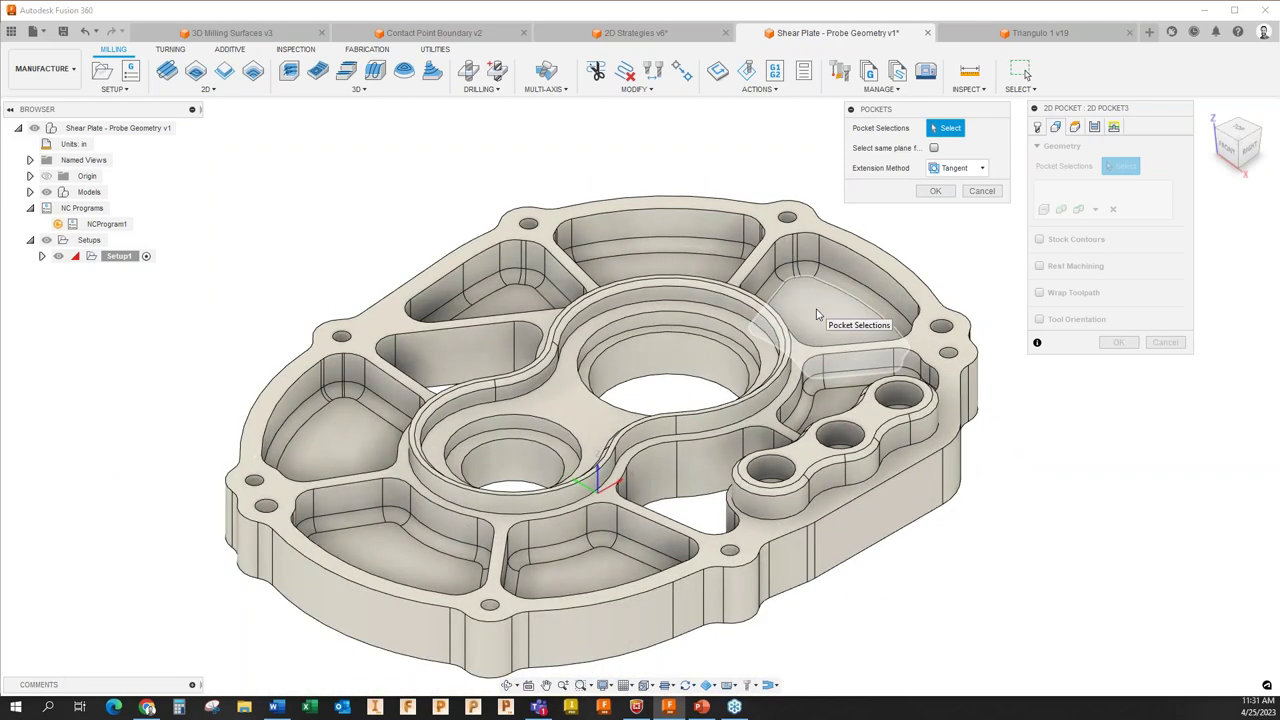
left_click(816, 314)
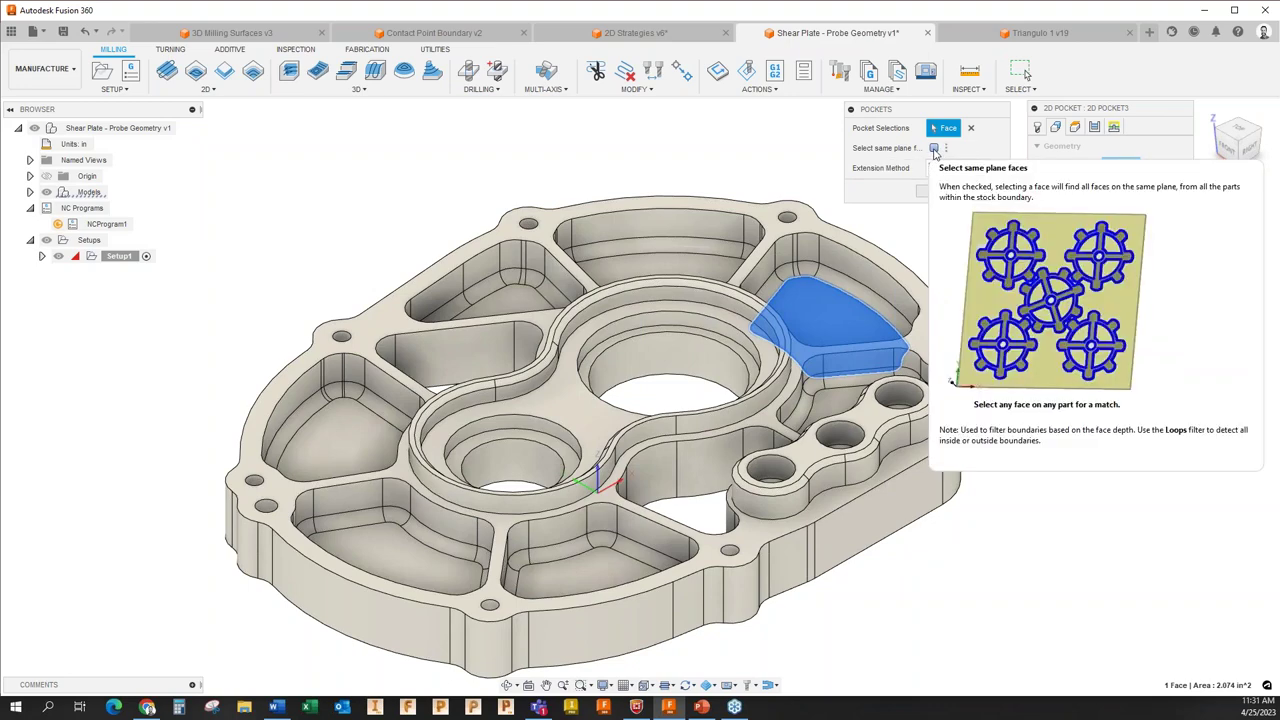
left_click(934, 148)
scroll(934, 150, "down", 3)
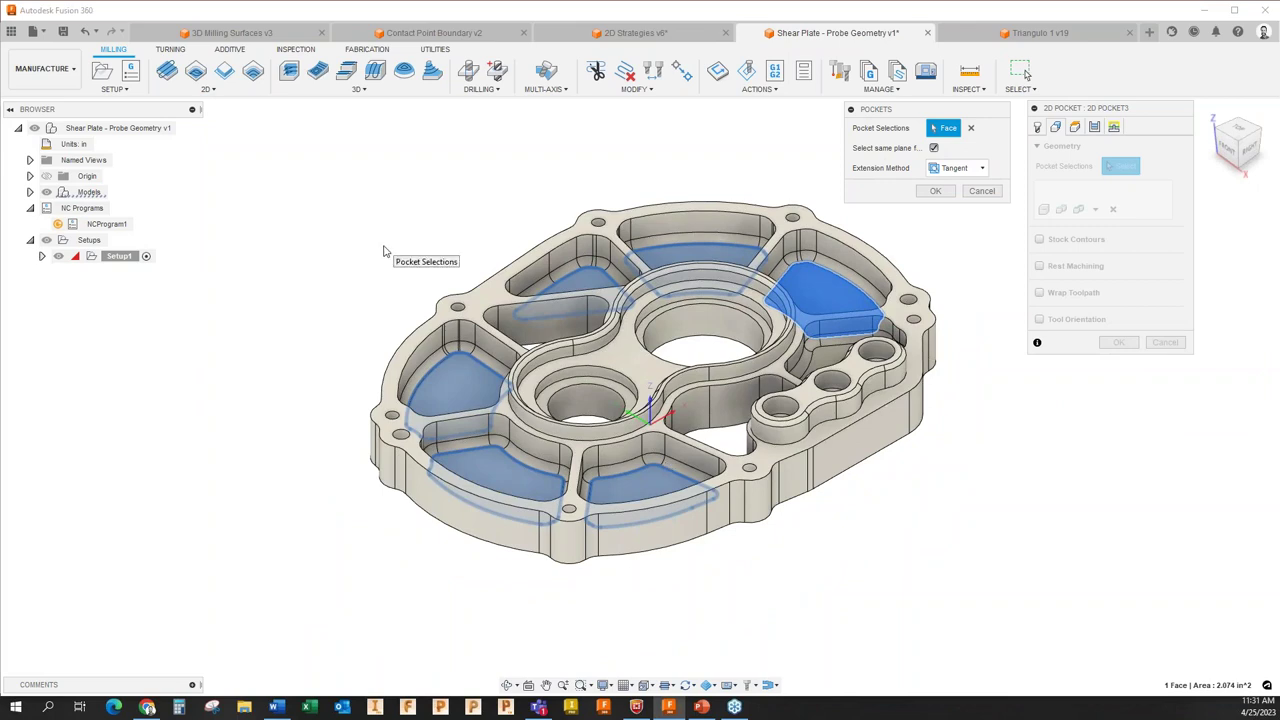
left_click(938, 192)
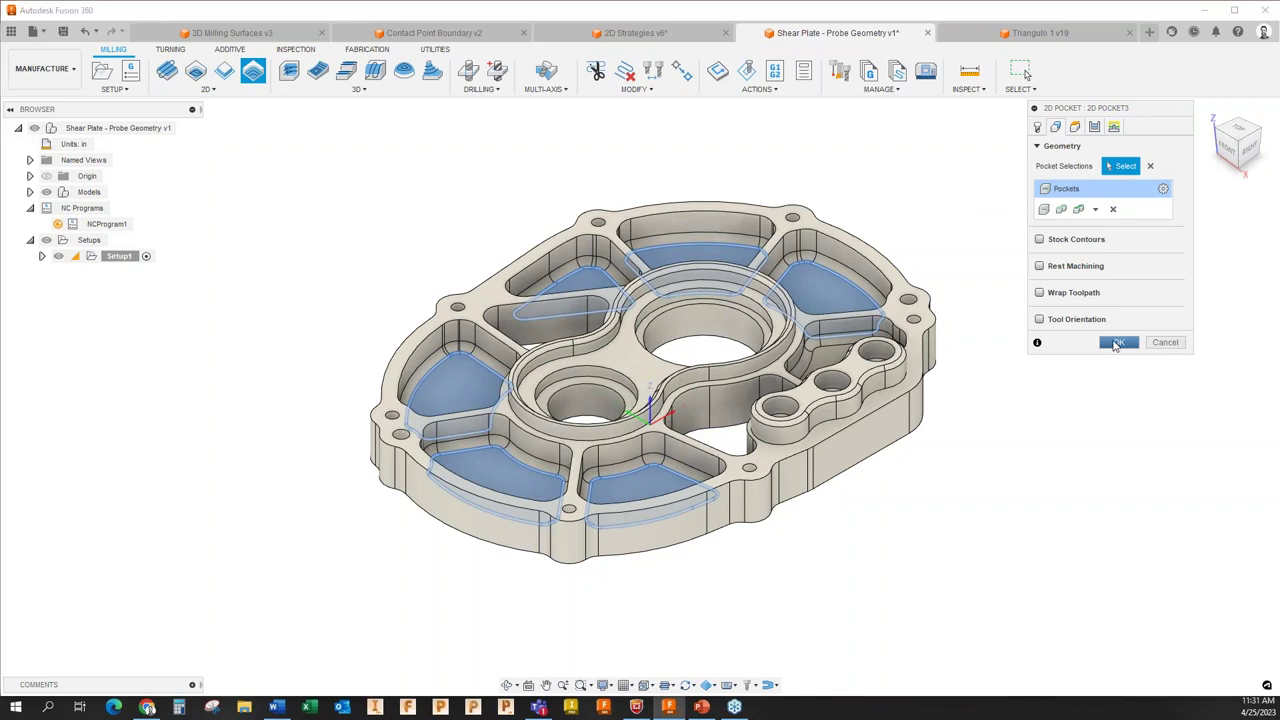
key("Return")
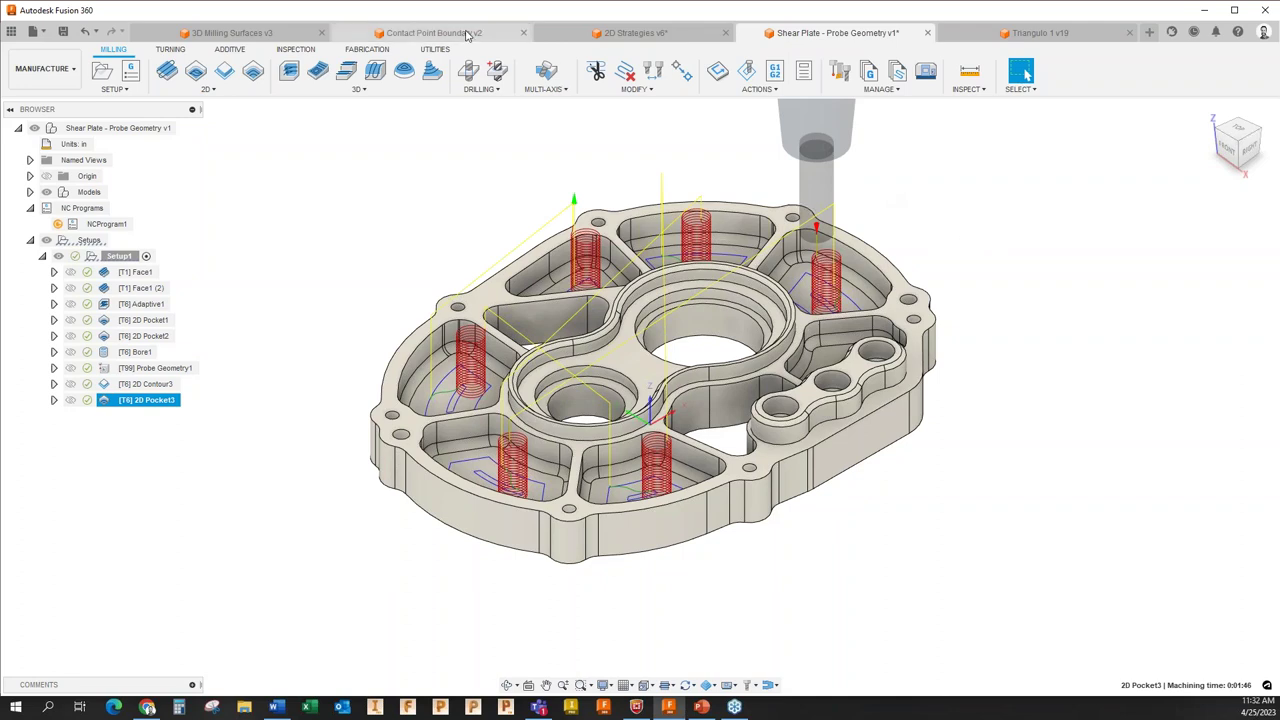
Switch to the 3D Milling Surfaces v3 document, collapse Setup1, and start a new 2D Contour.
left_click(466, 36)
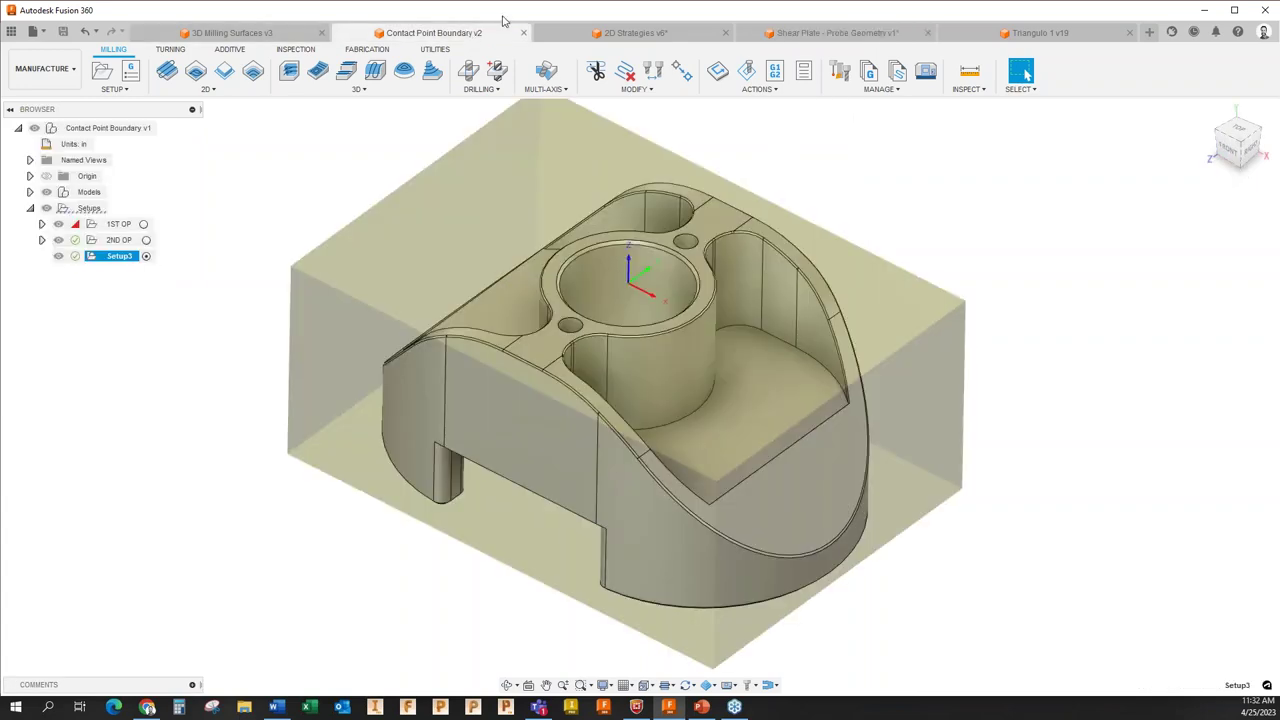
left_click(292, 42)
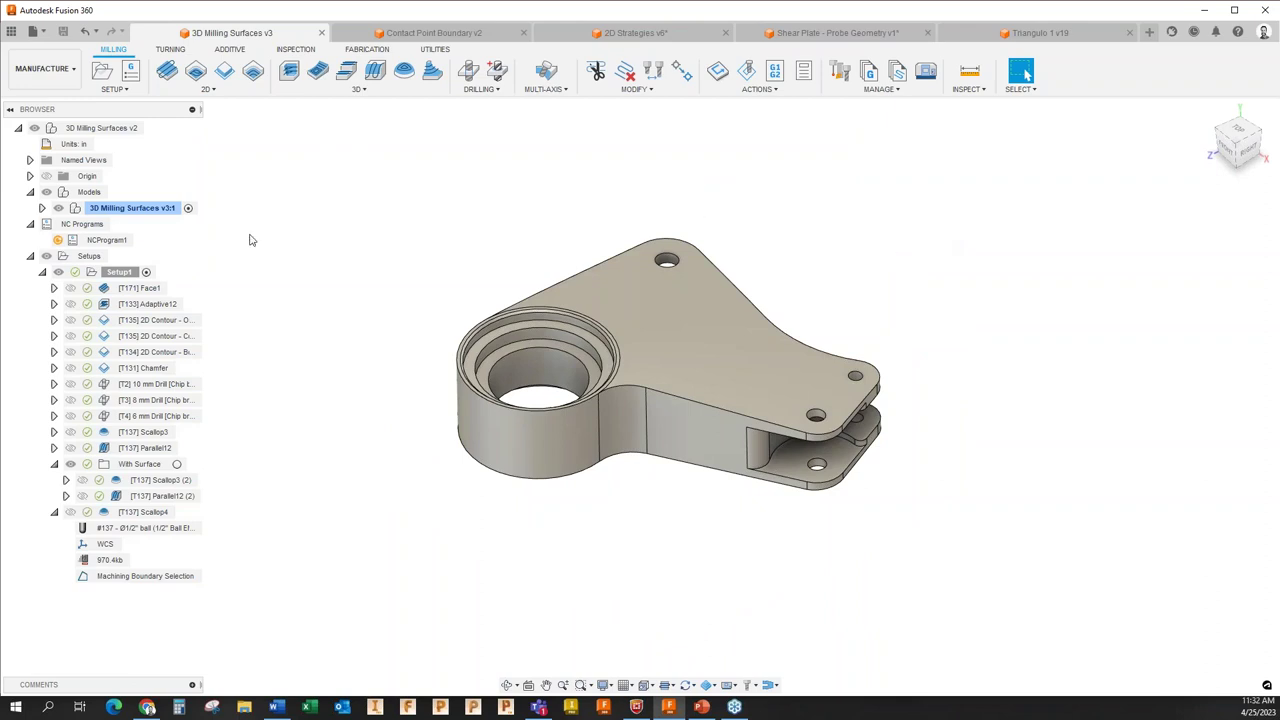
left_click(42, 272)
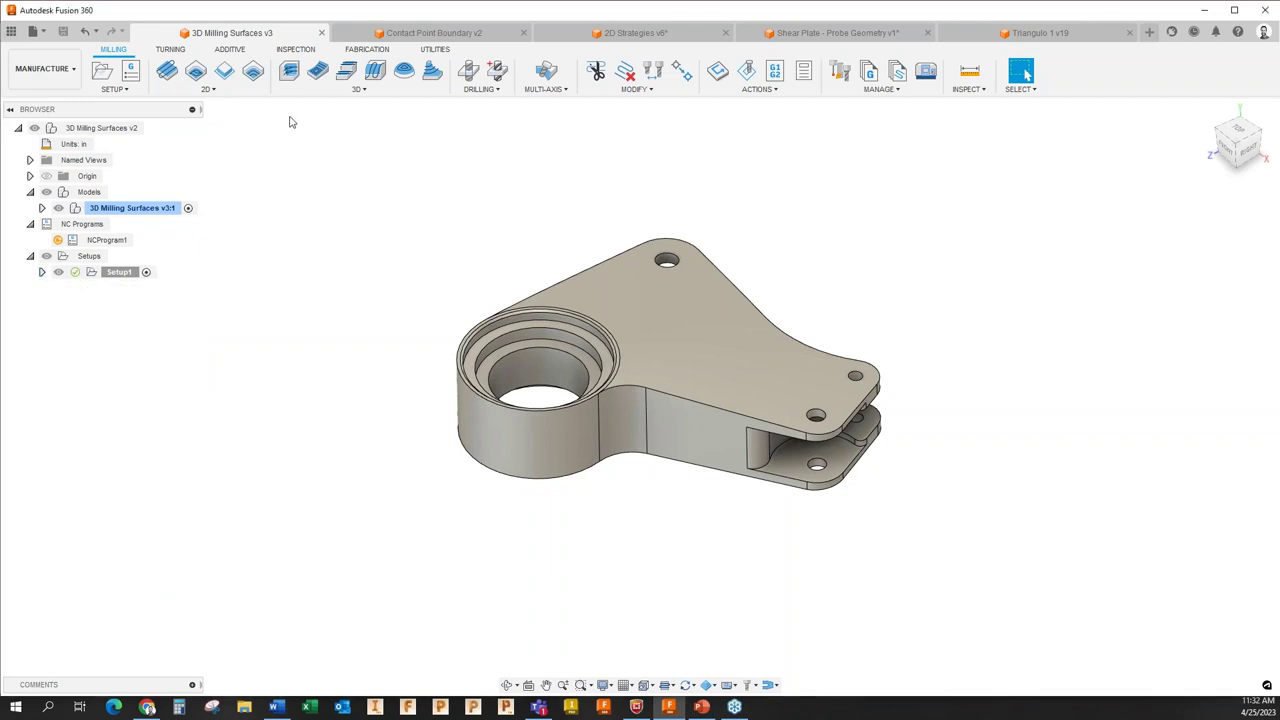
left_click(234, 91)
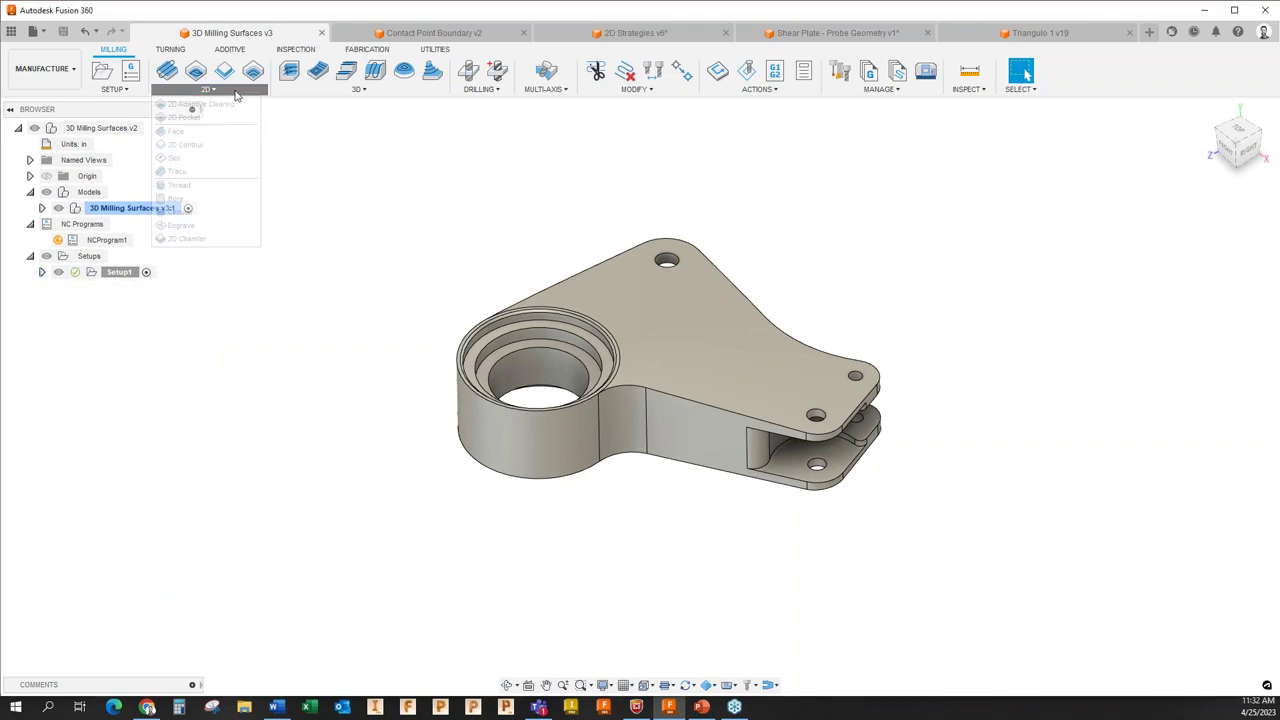
left_click(212, 144)
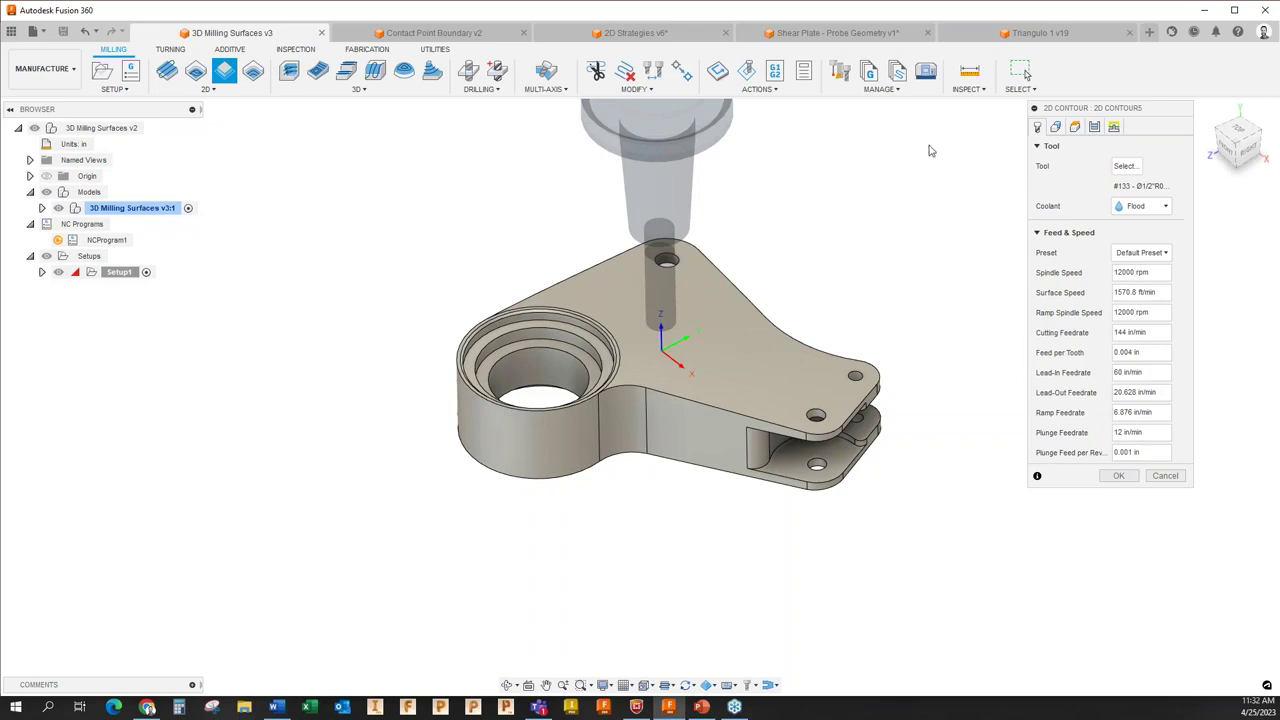
left_click(1055, 127)
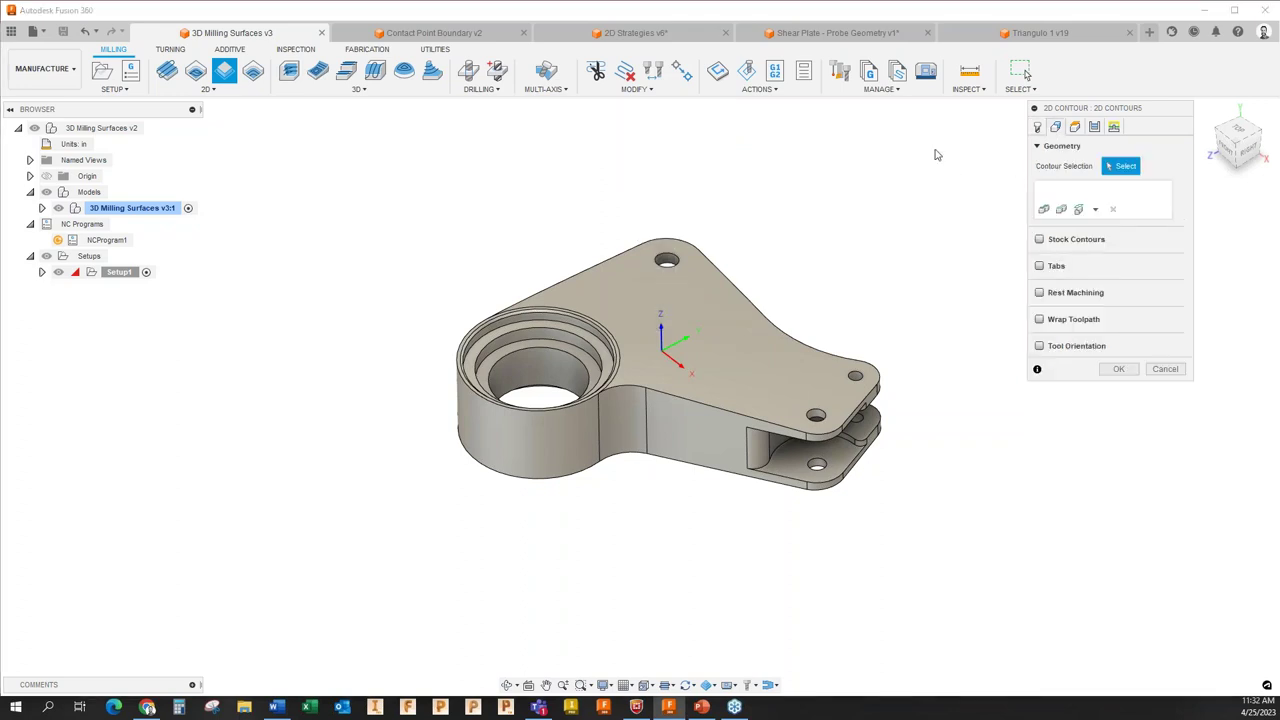
Chain the bracket's lower outline edges as the contour geometry.
left_click(1064, 211)
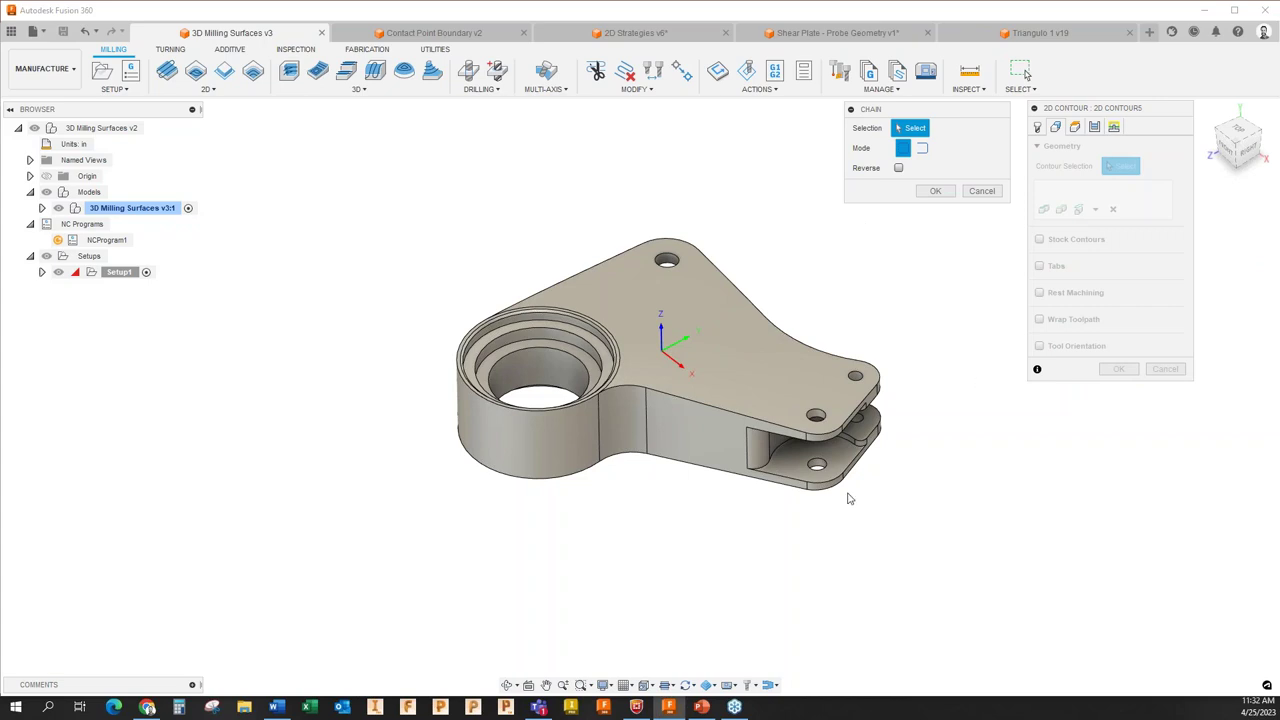
scroll(690, 473, "up", 3)
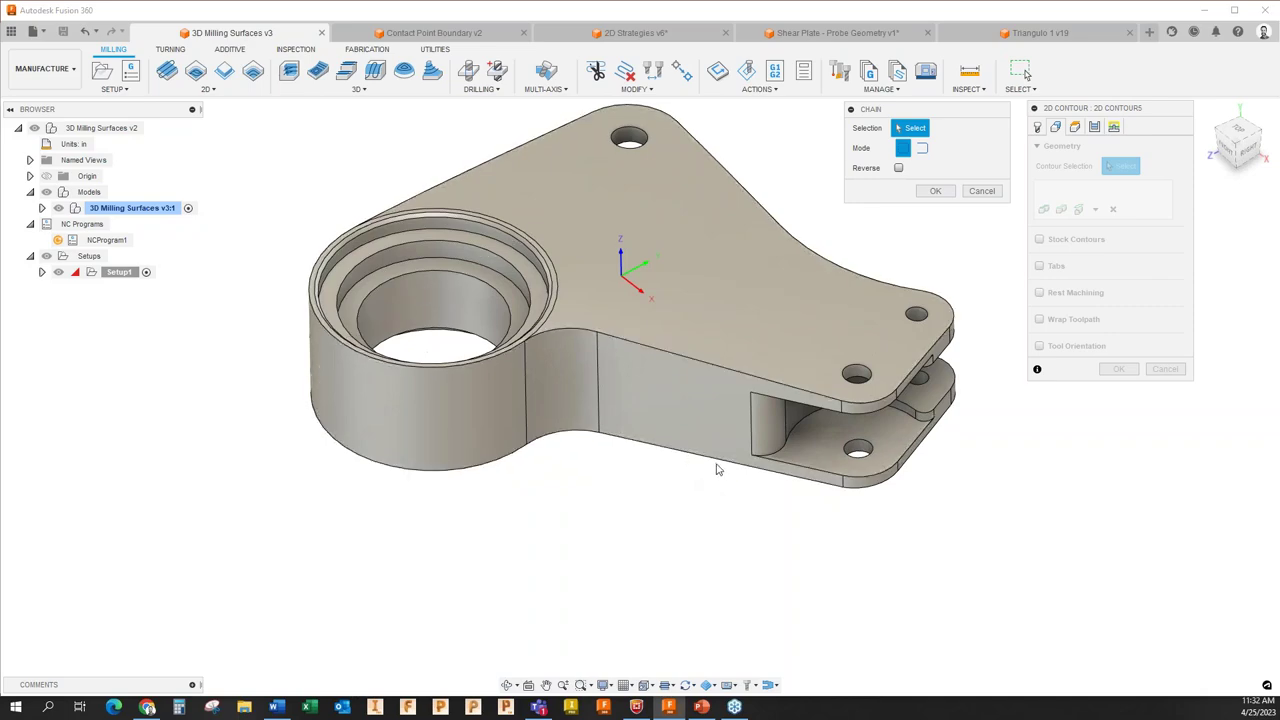
left_click(716, 462)
middle_click_drag(857, 568, 911, 487, "shift")
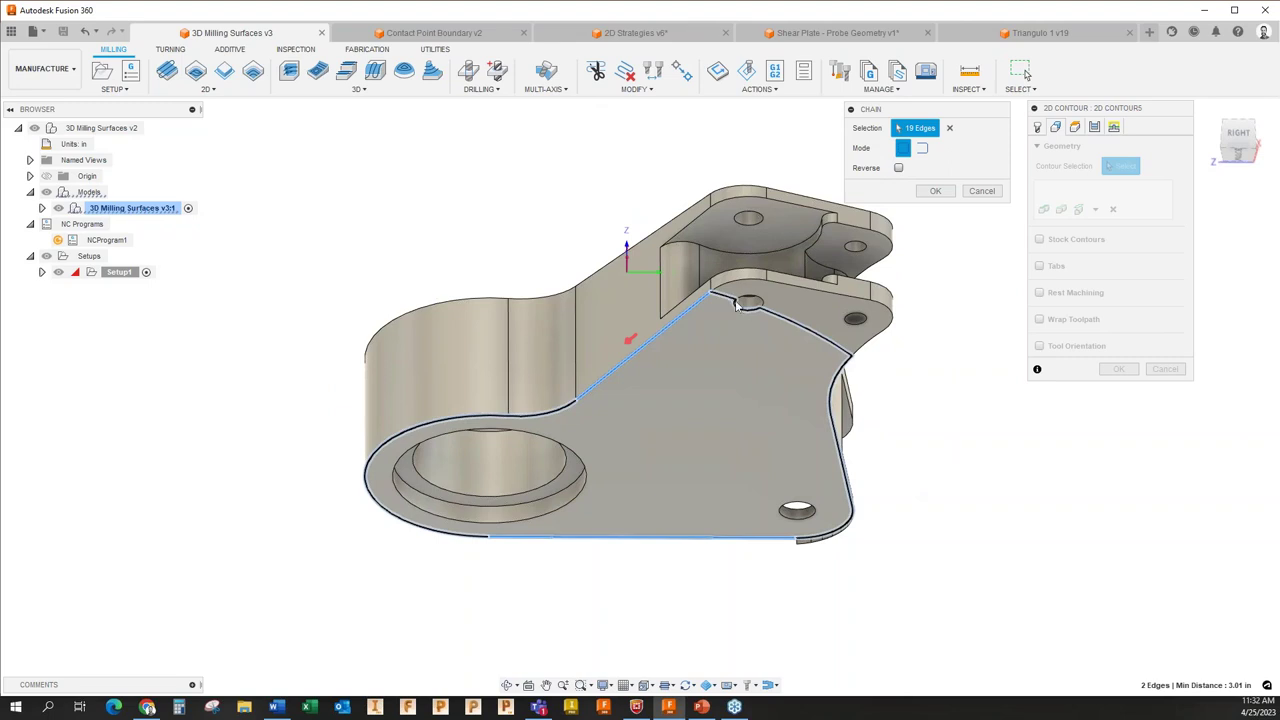
middle_click_drag(737, 305, 790, 248, "shift")
scroll(792, 245, "up", 5)
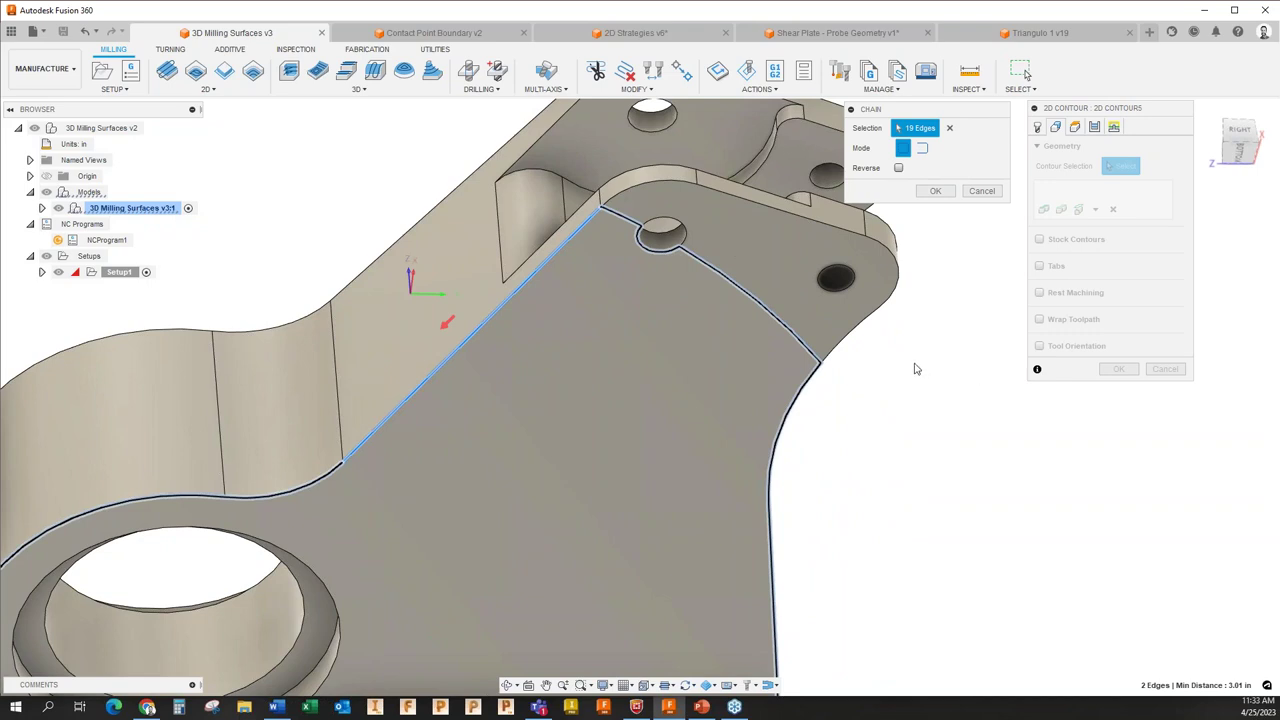
middle_click_drag(919, 369, 890, 377)
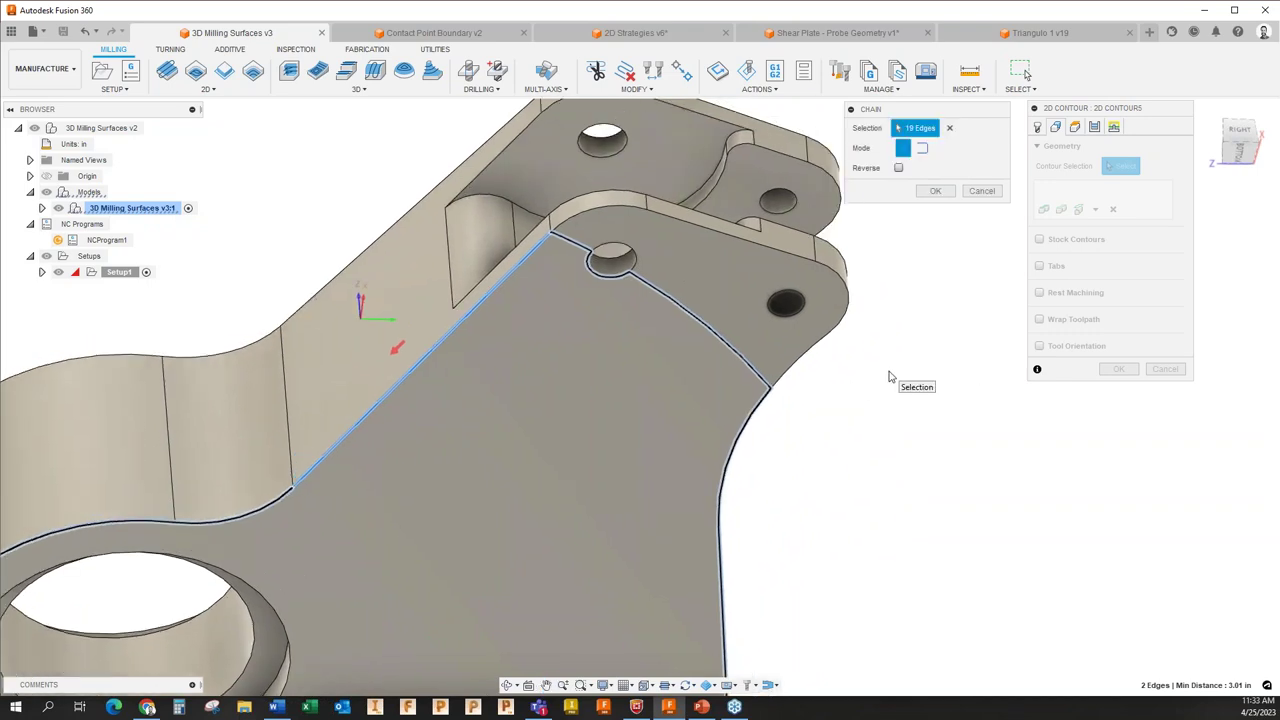
scroll(868, 340, "down", 2)
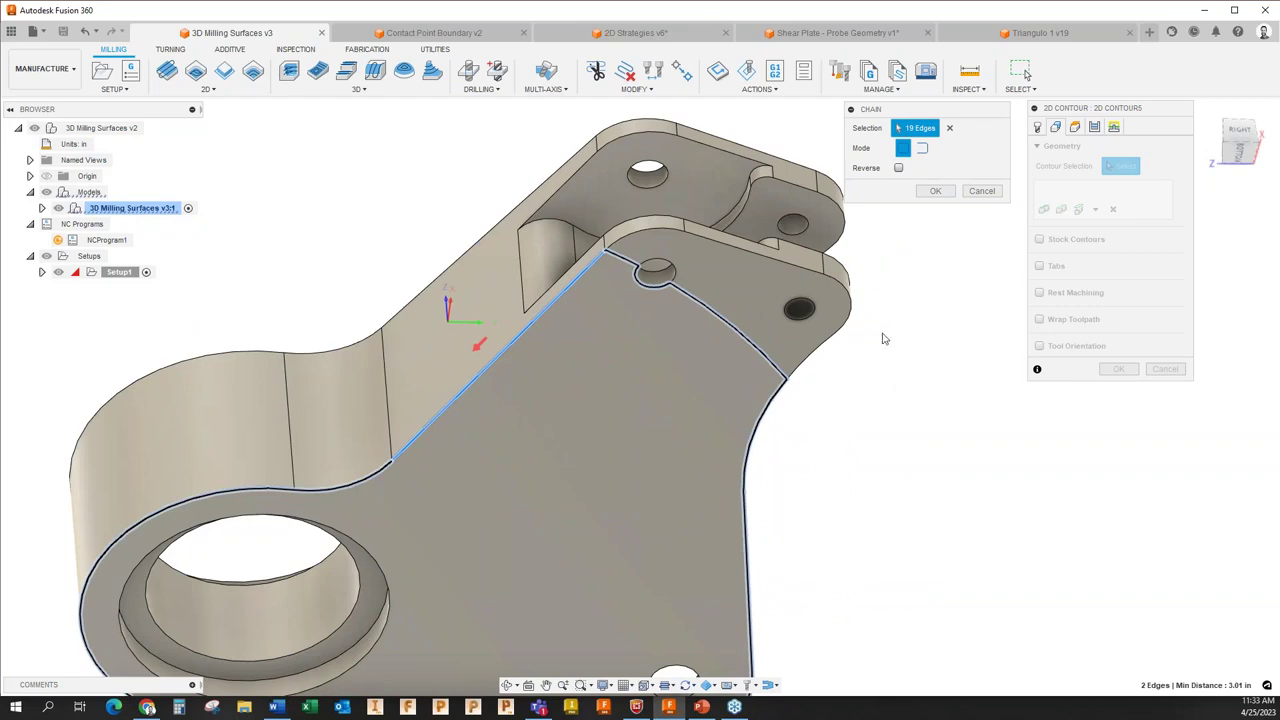
middle_click_drag(870, 353, 826, 332, "shift")
scroll(826, 332, "up", 3)
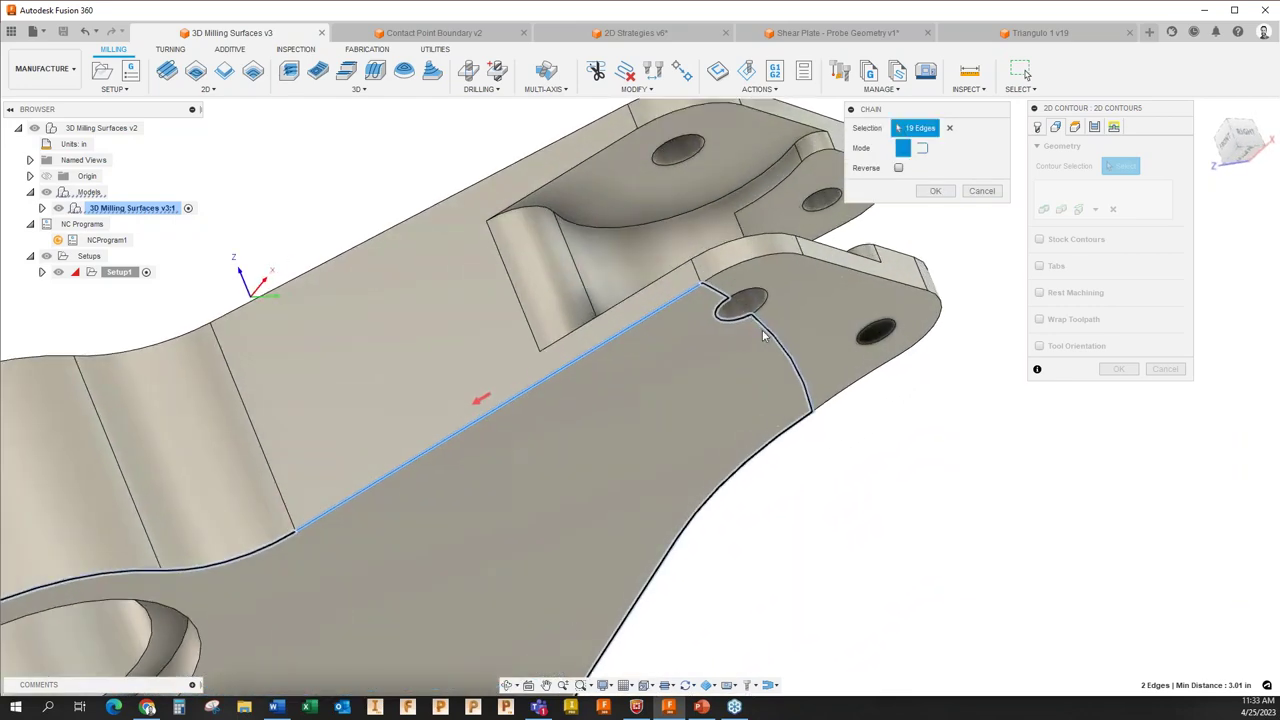
Add the top outline edge so the chain holds 21 outline edges.
left_click(739, 261)
scroll(950, 252, "down", 2)
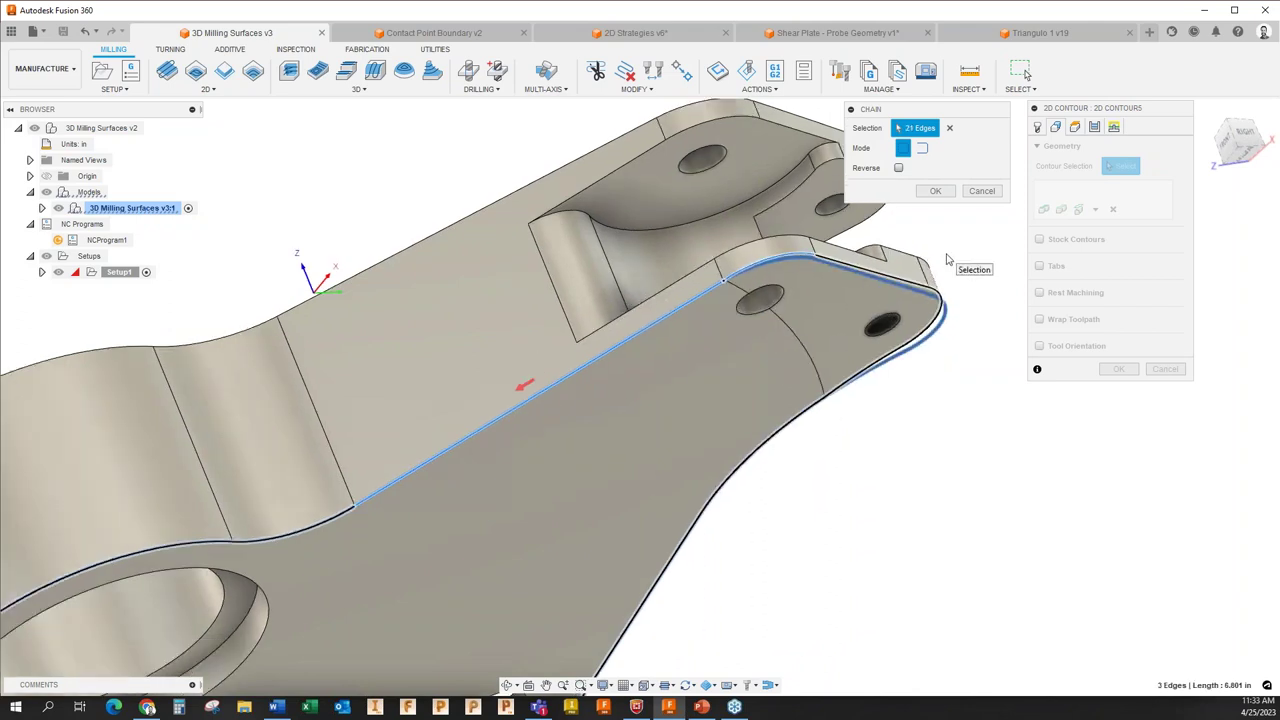
middle_click_drag(857, 440, 865, 336)
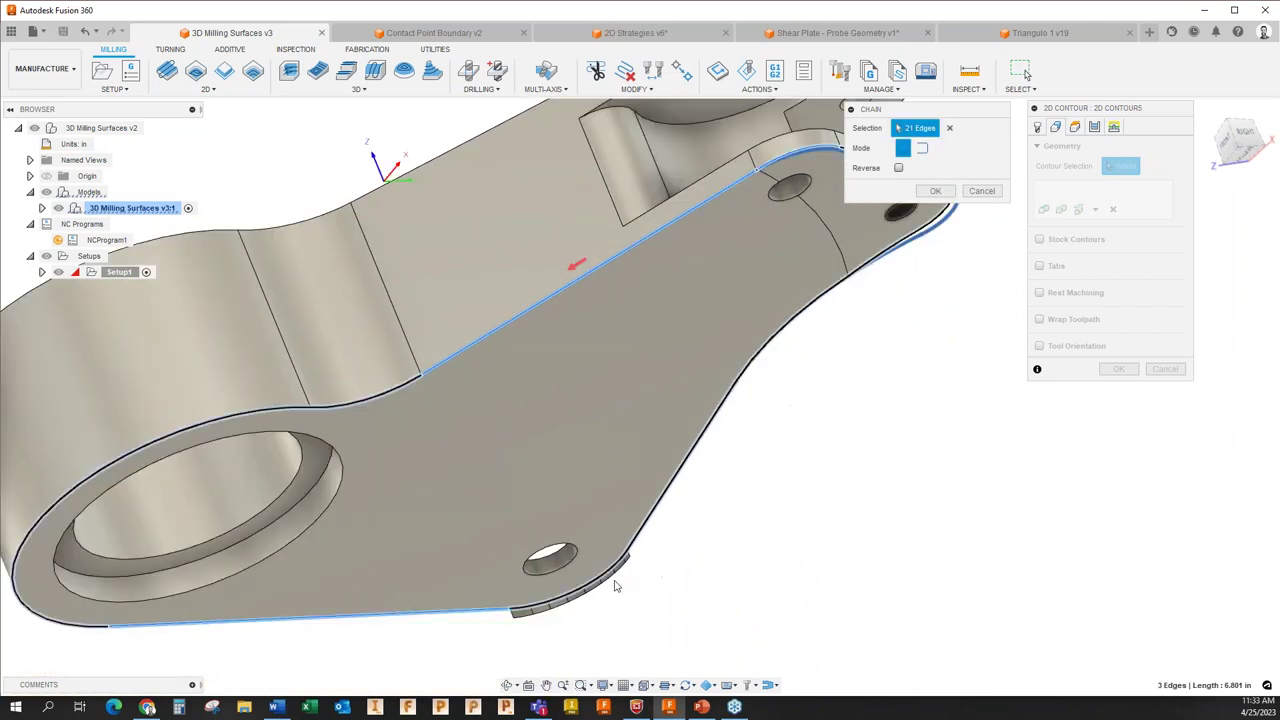
middle_click_drag(634, 569, 922, 479, "shift")
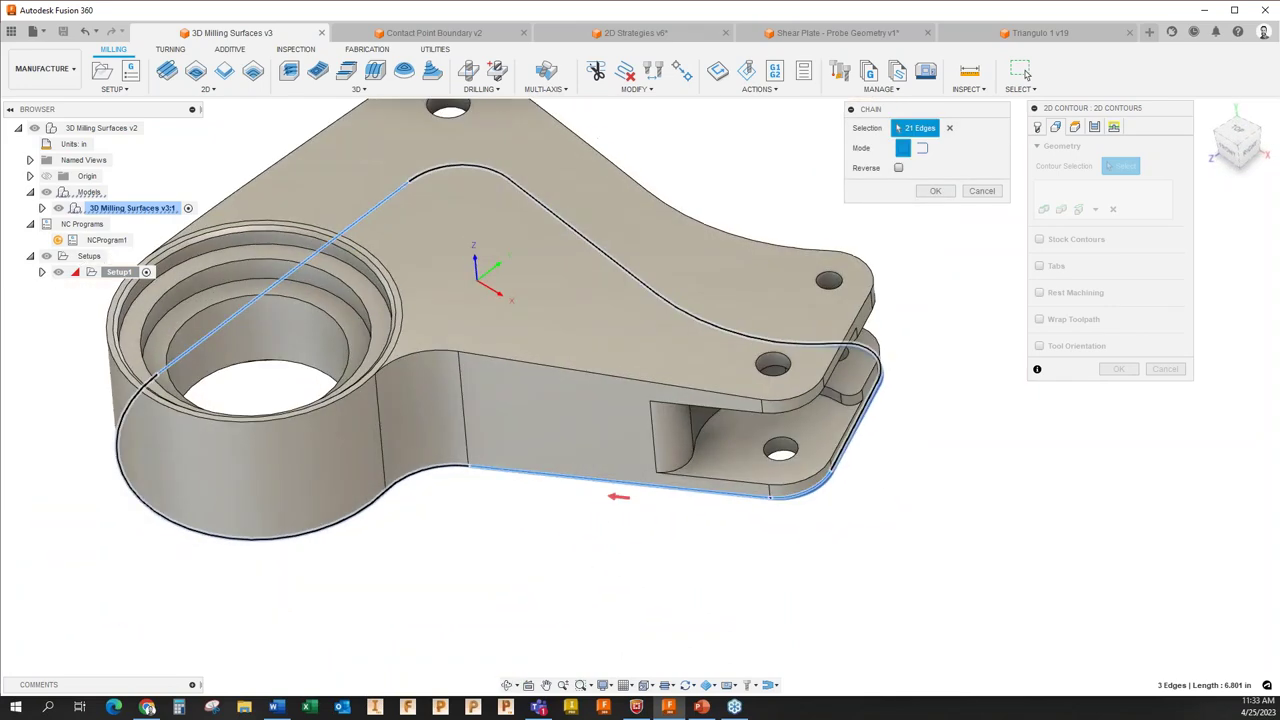
scroll(928, 470, "down", 2)
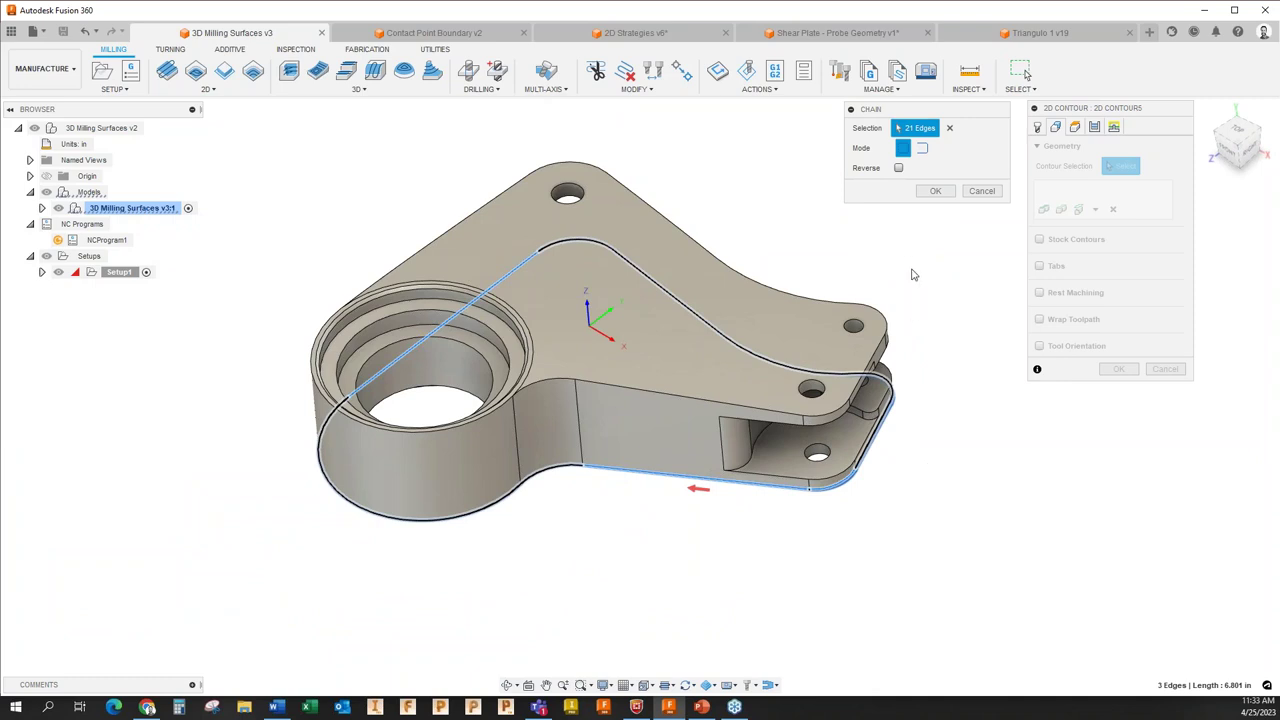
Replace the edge chain with the part's outer Silhouette loop as contour geometry.
left_click(984, 192)
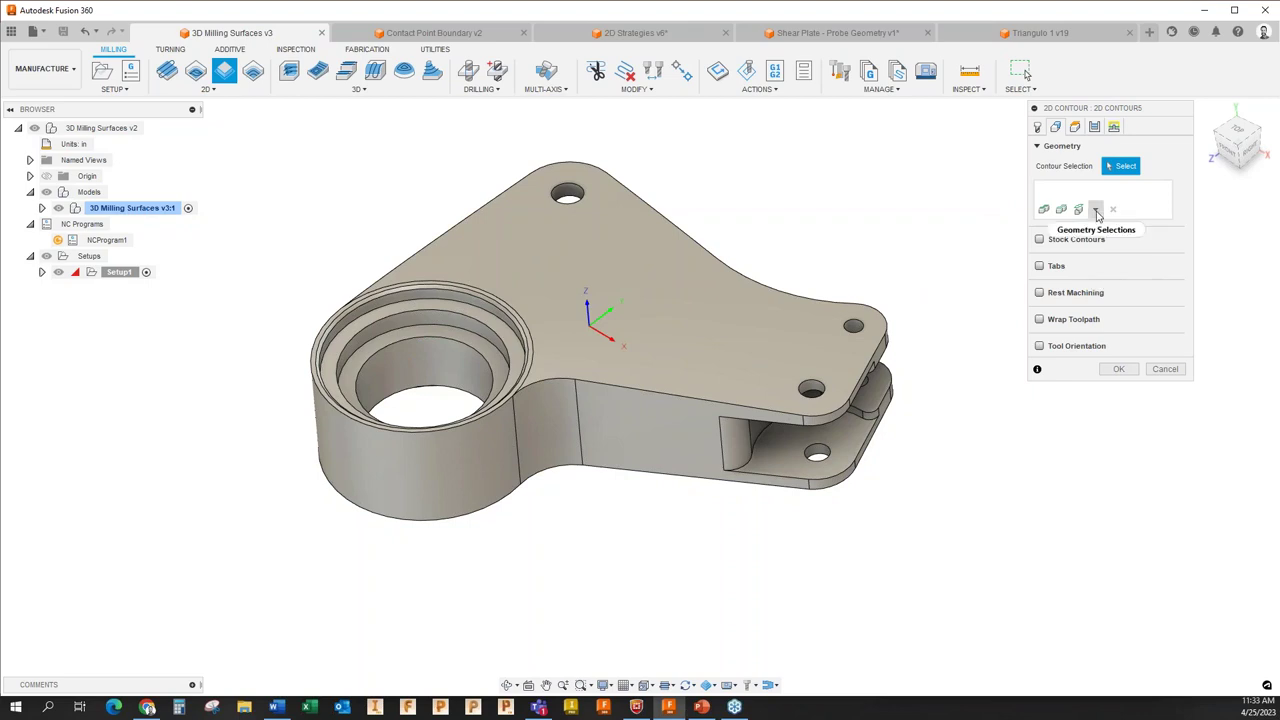
left_click(1097, 212)
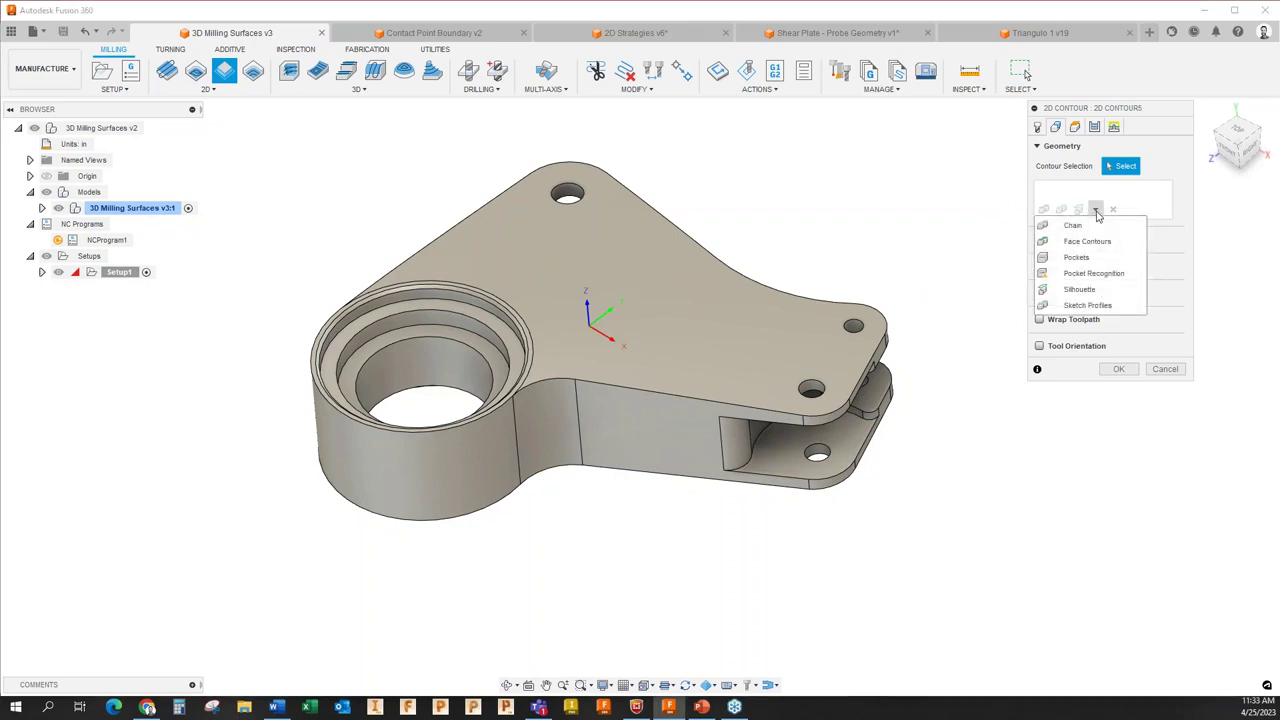
left_click(1080, 289)
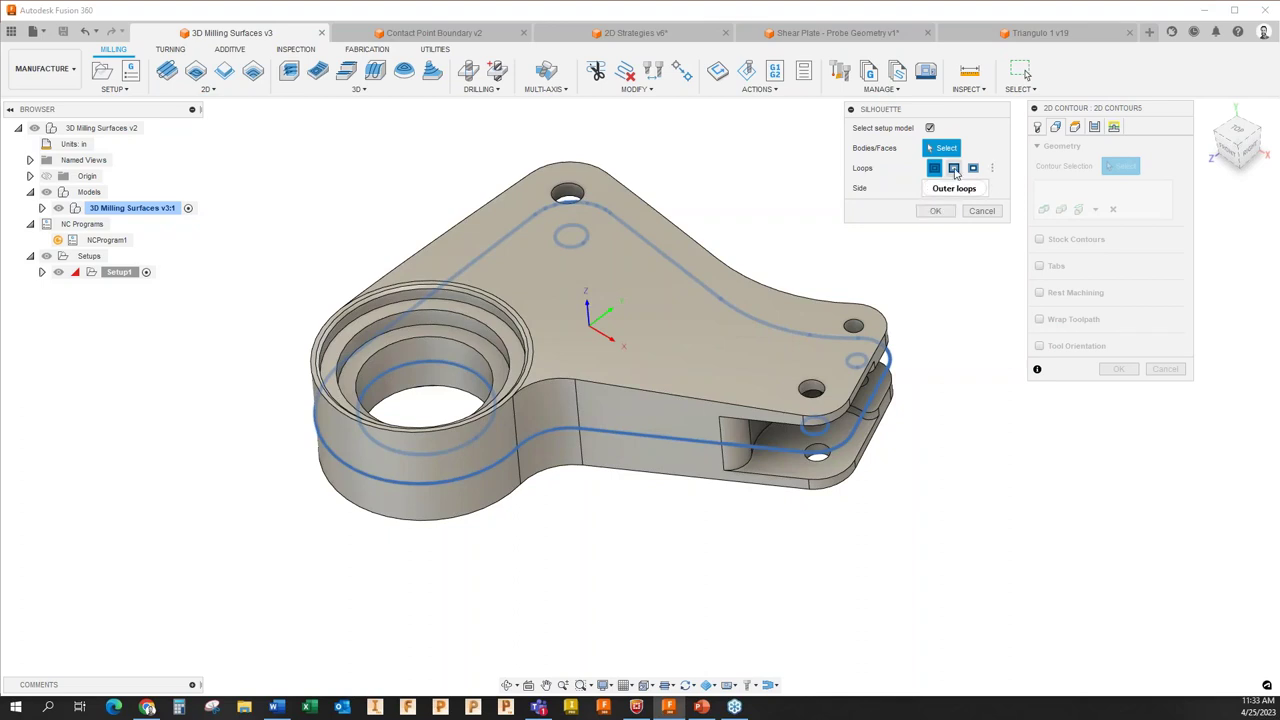
left_click(954, 169)
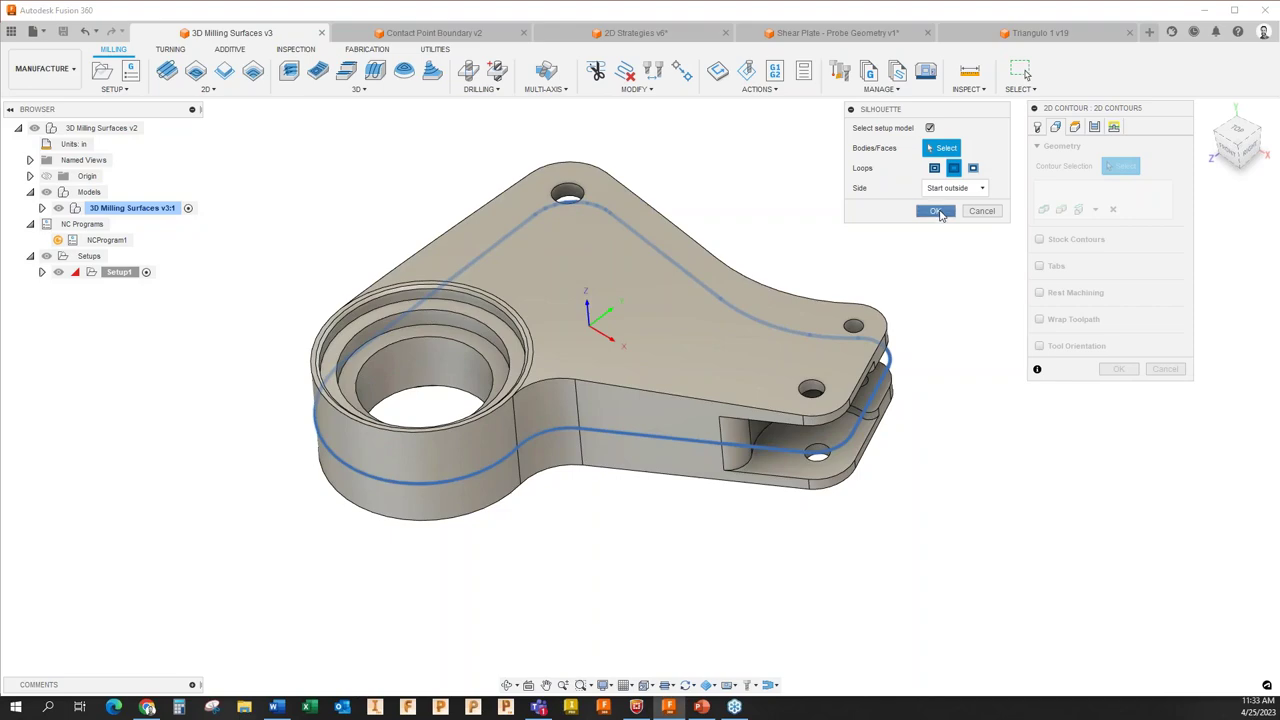
left_click(941, 211)
middle_click_drag(864, 204, 861, 178, "shift")
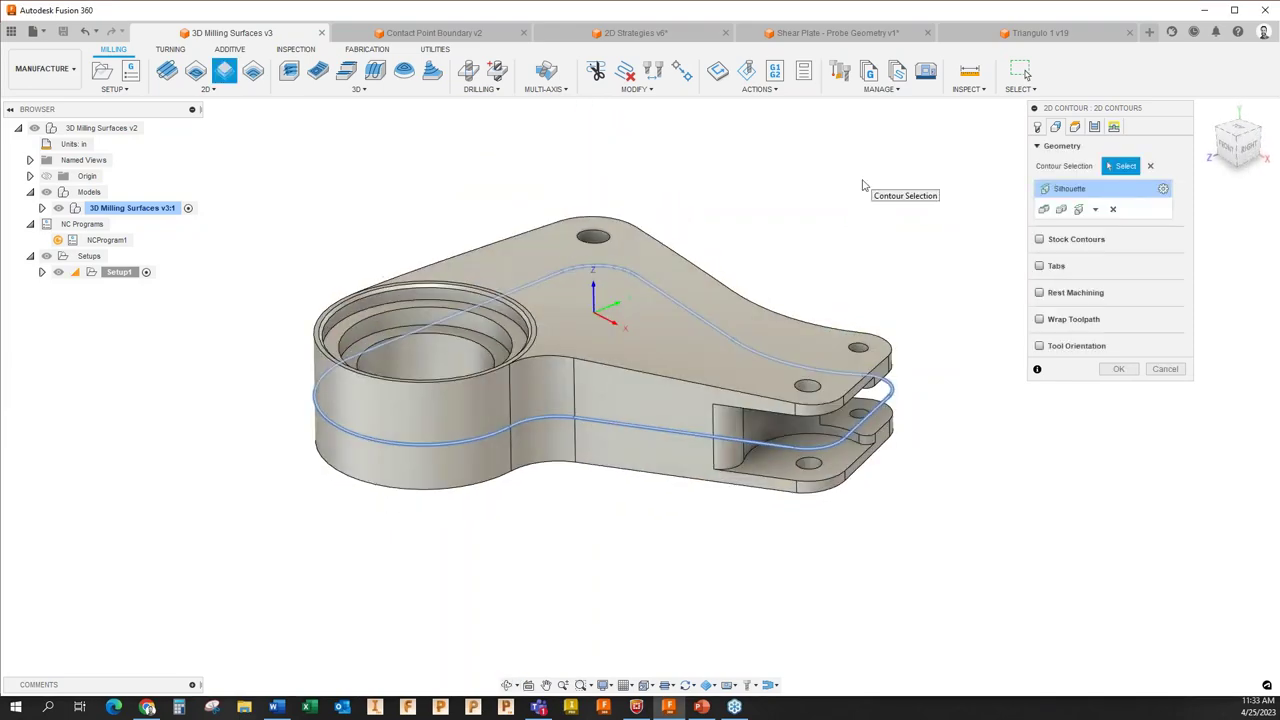
Set Bottom Height From to Model bottom and generate 2D Contour5 (0:00:19).
left_click(1074, 127)
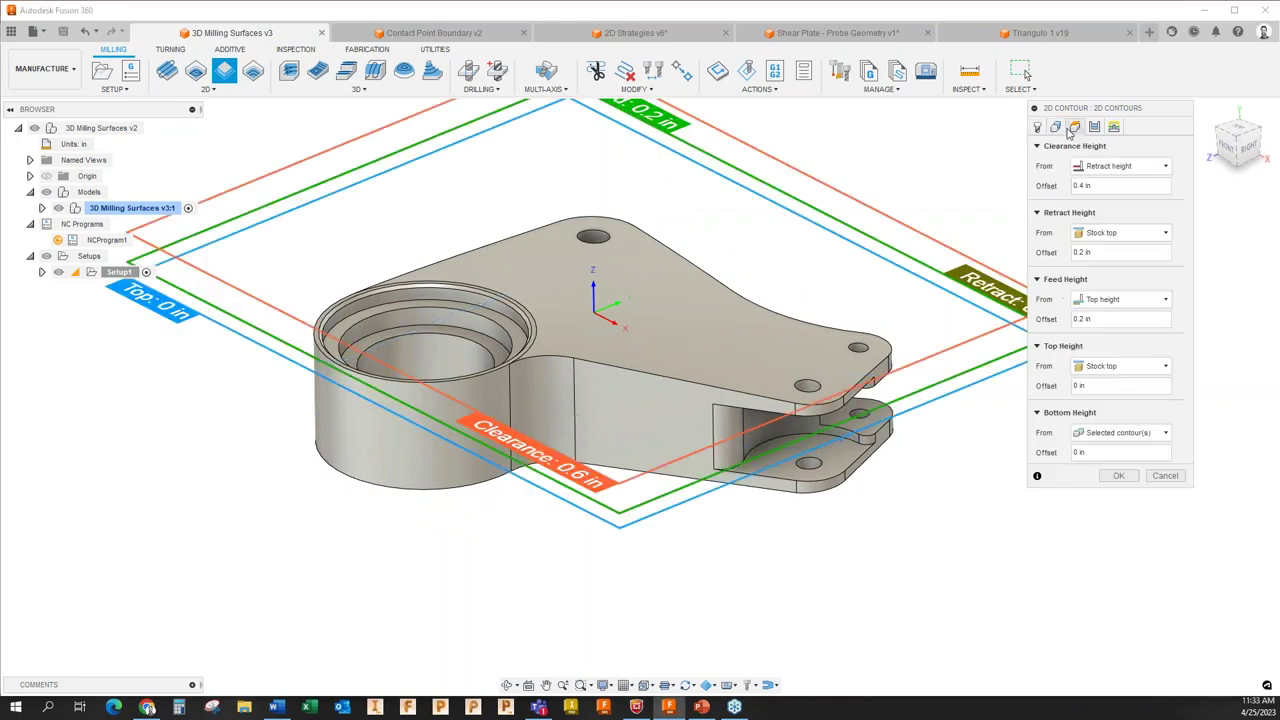
left_click(1128, 437)
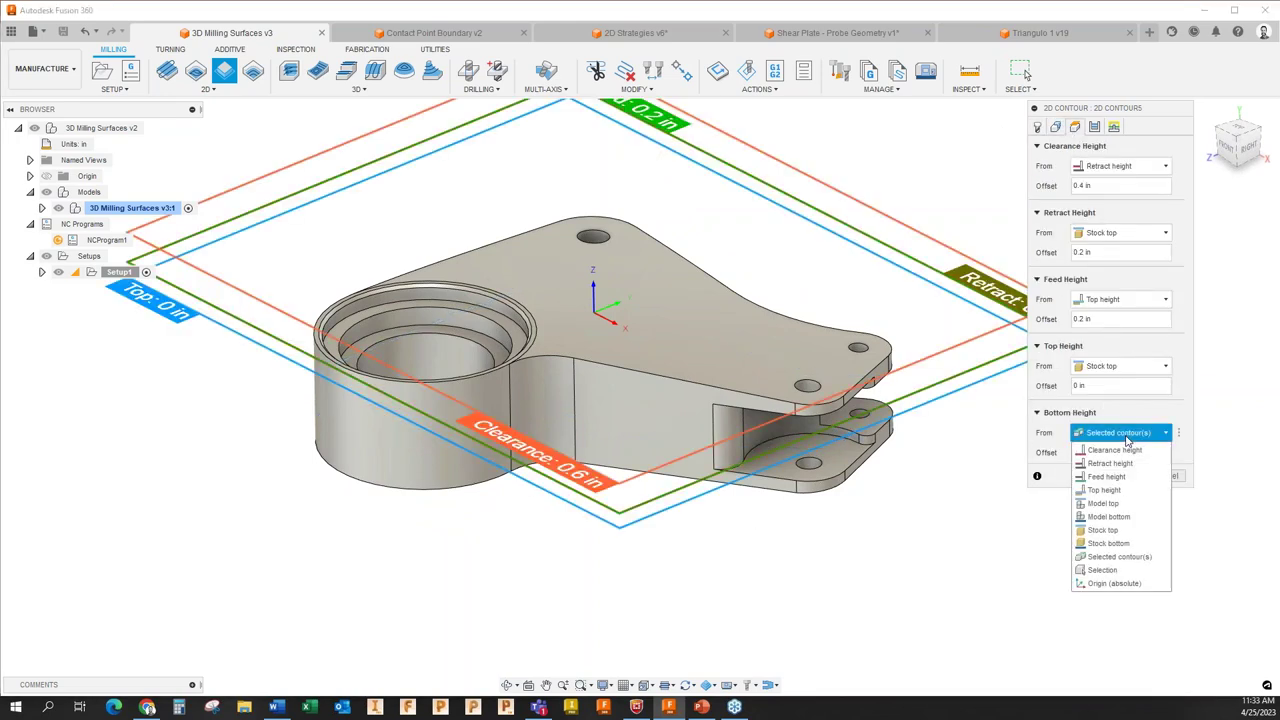
left_click(1119, 517)
left_click(1116, 476)
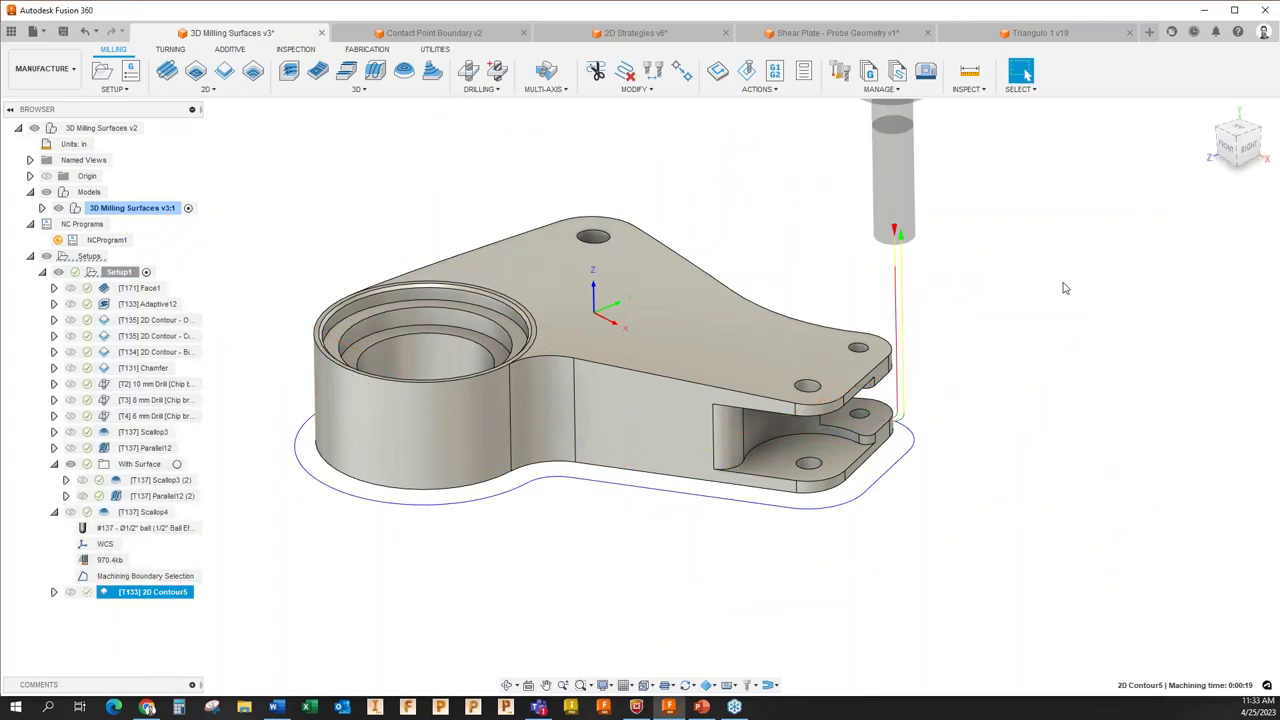
middle_click_drag(1065, 288, 1014, 400, "shift")
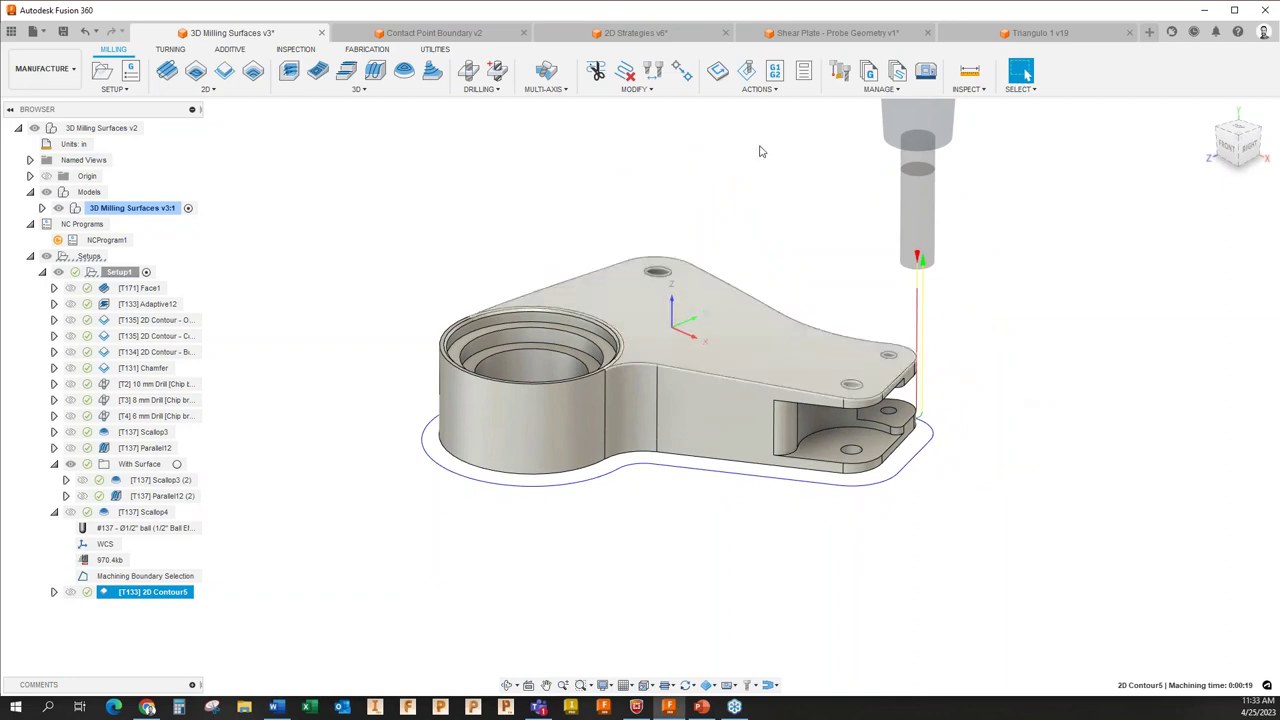
left_click(747, 72)
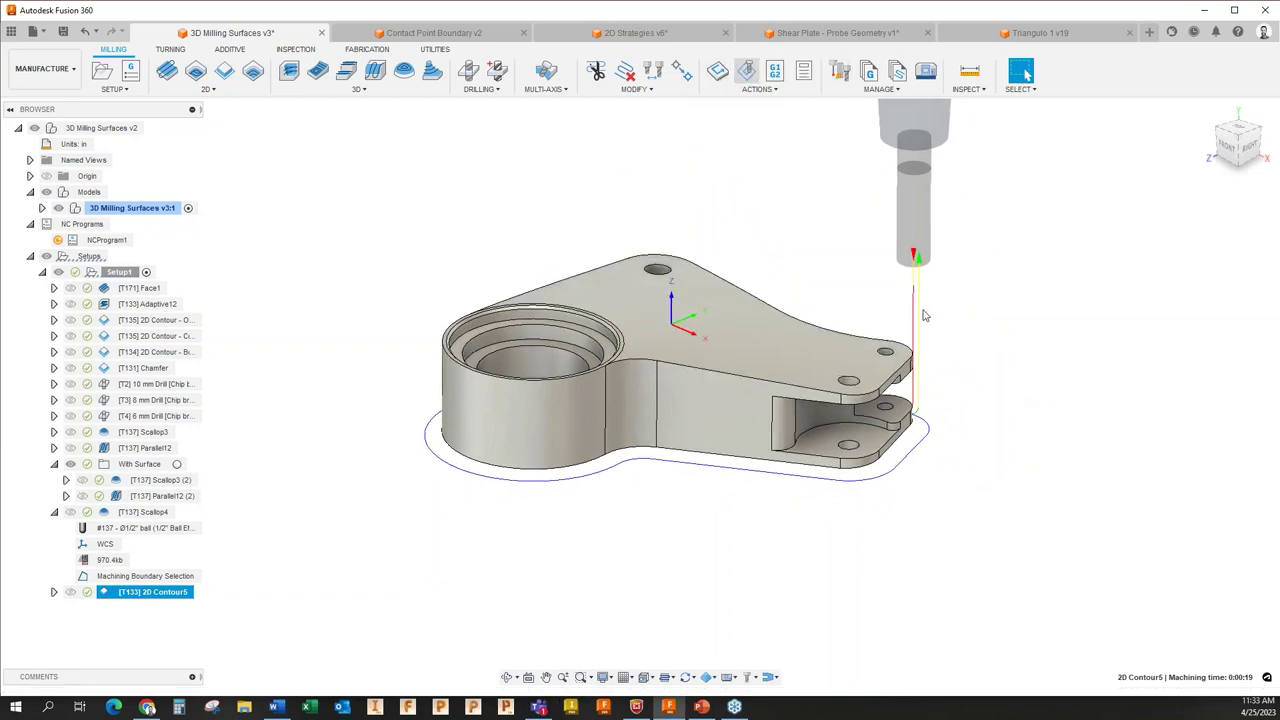
left_click(866, 260)
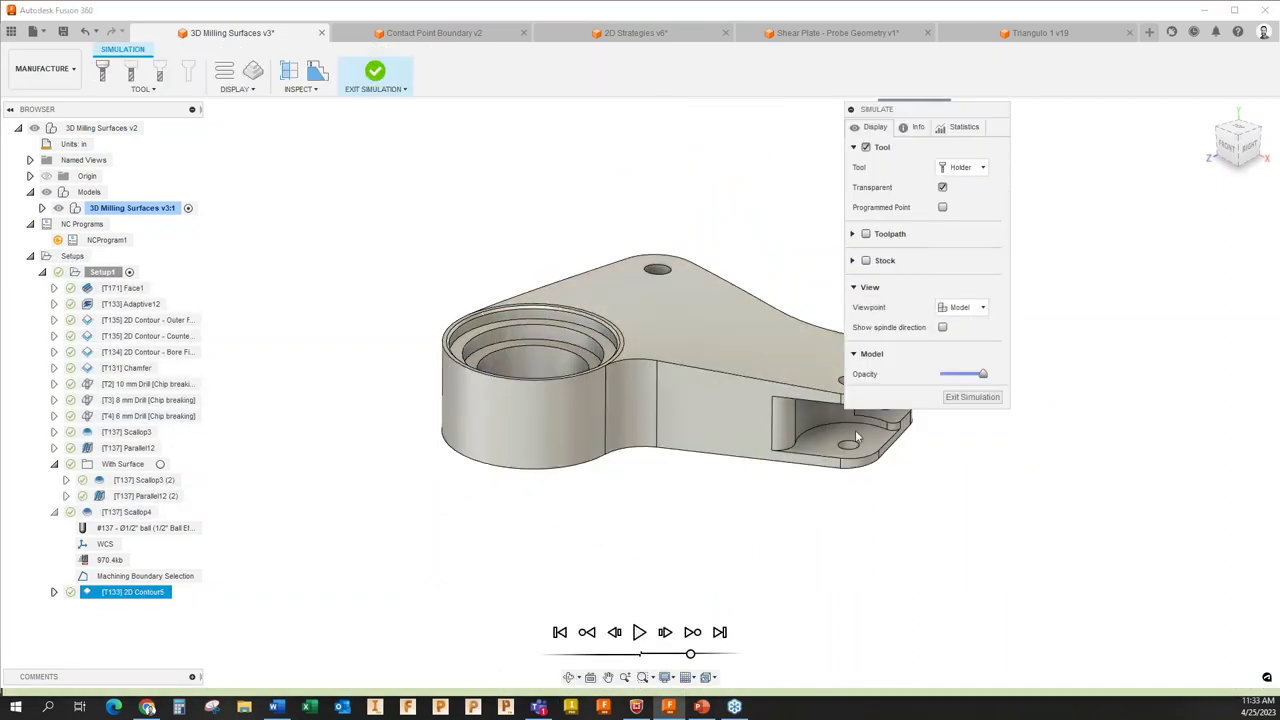
left_click_drag(957, 112, 1077, 146)
left_click(640, 632)
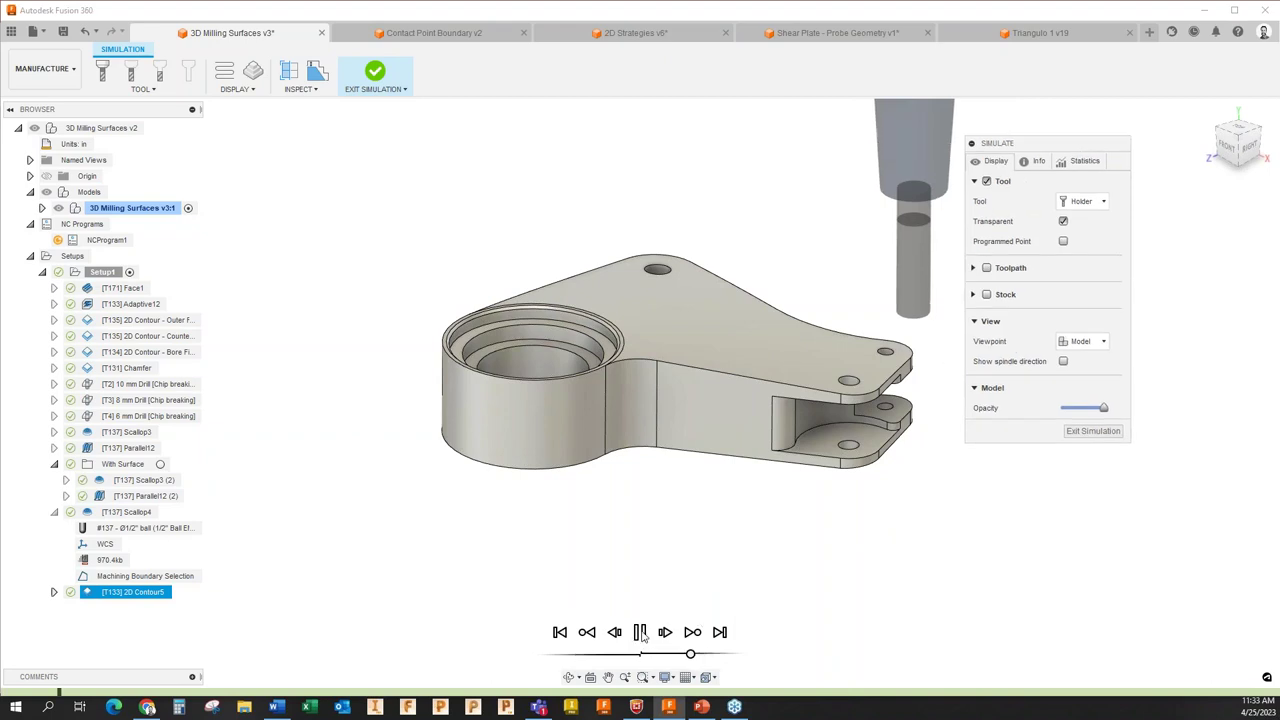
left_click(640, 632)
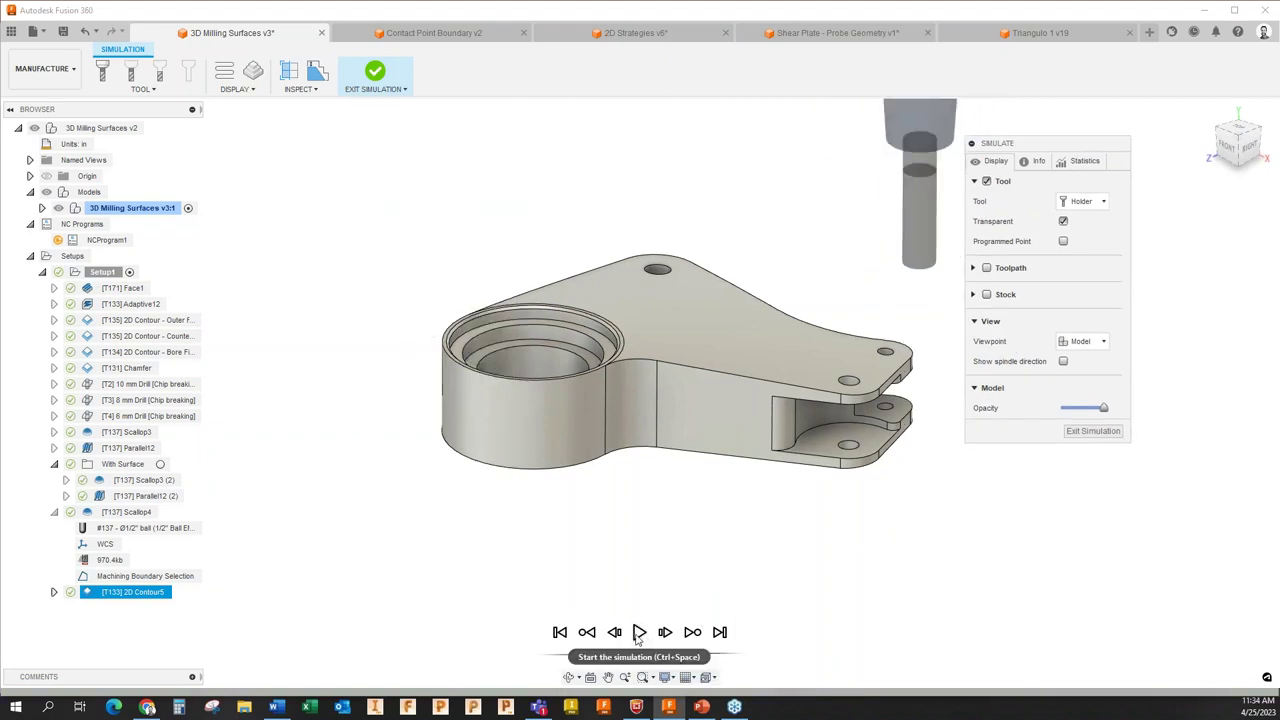
left_click(639, 634)
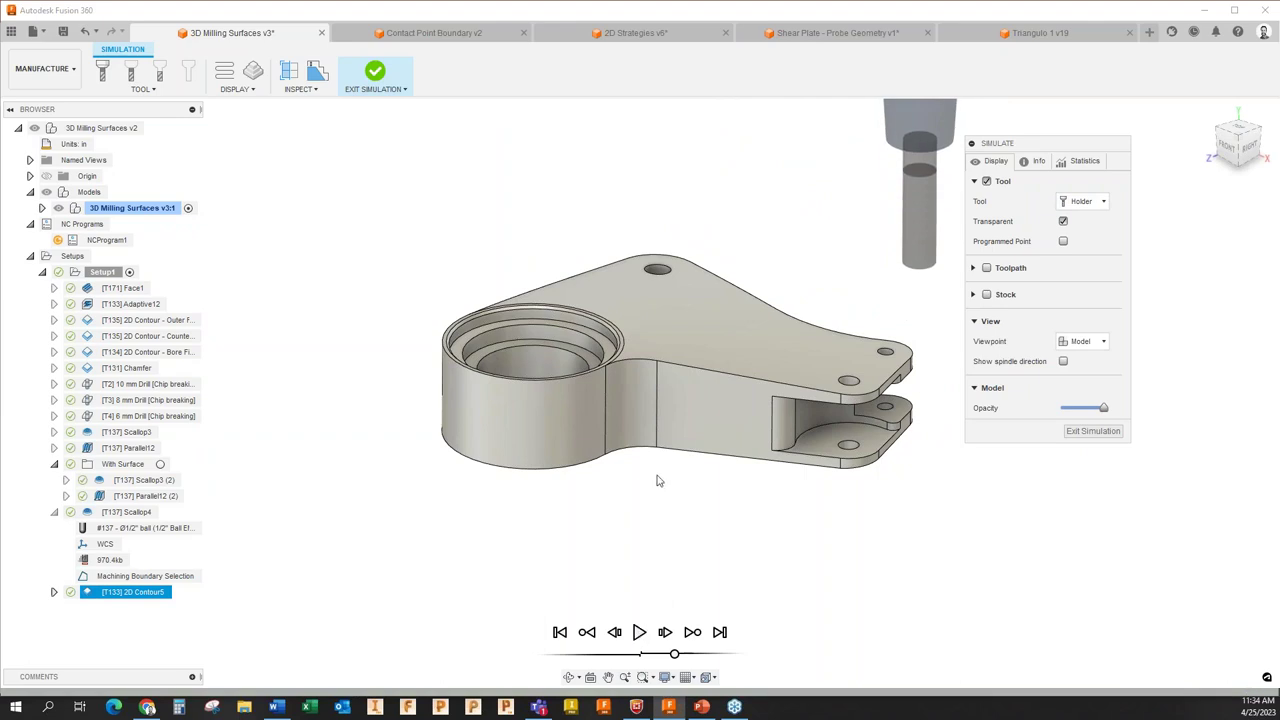
left_click(1093, 431)
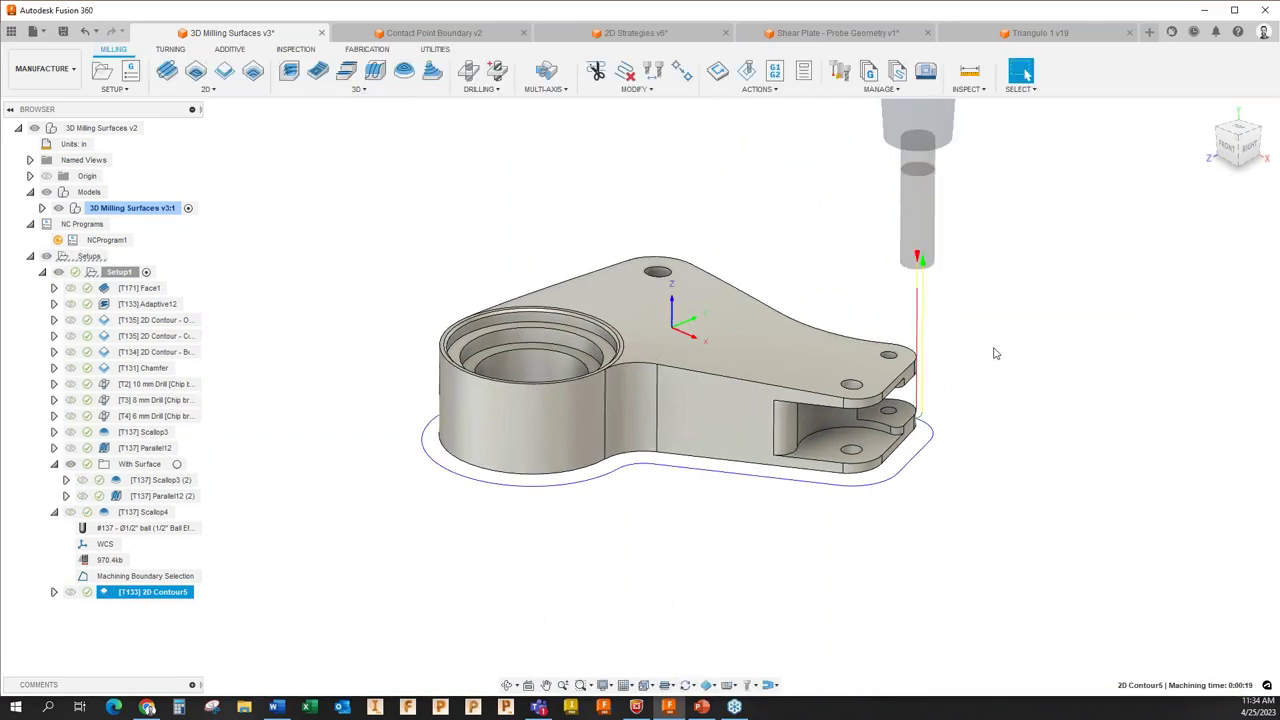
left_click_drag(993, 350, 823, 286)
key("Escape")
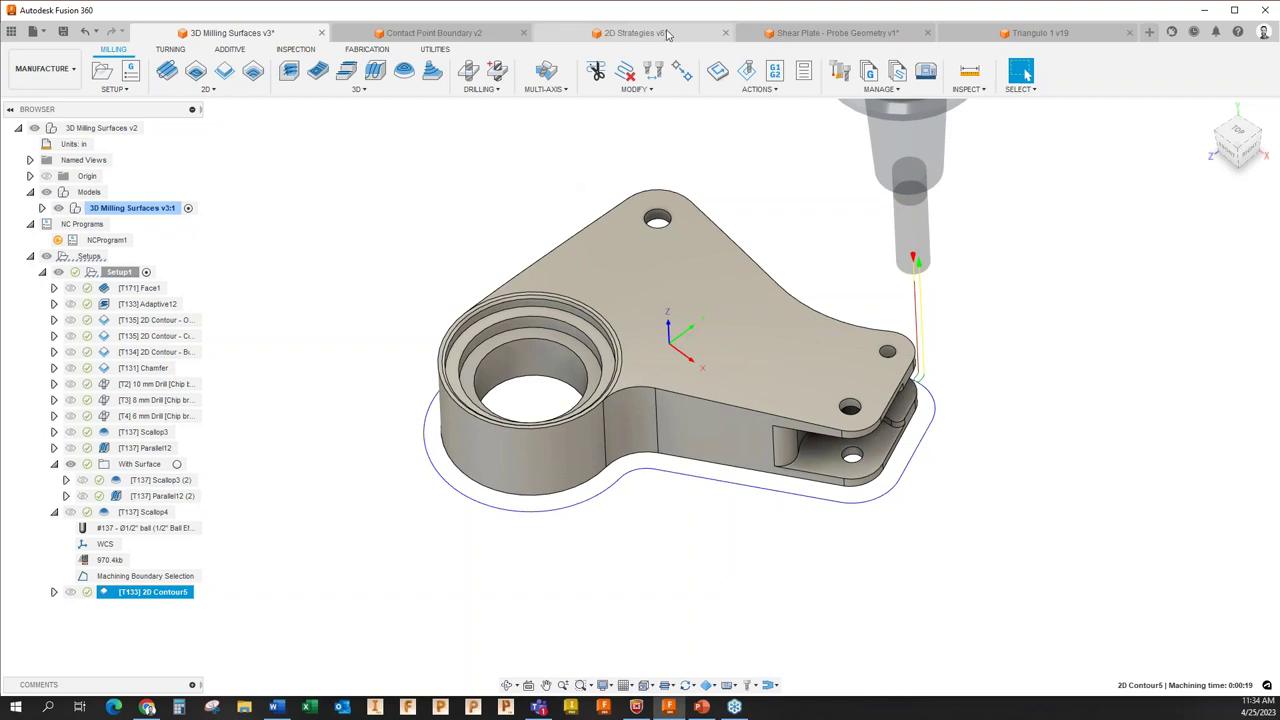
Switch to the Contact Point Boundary v2 document and start a new 3D Parallel operation.
left_click(431, 34)
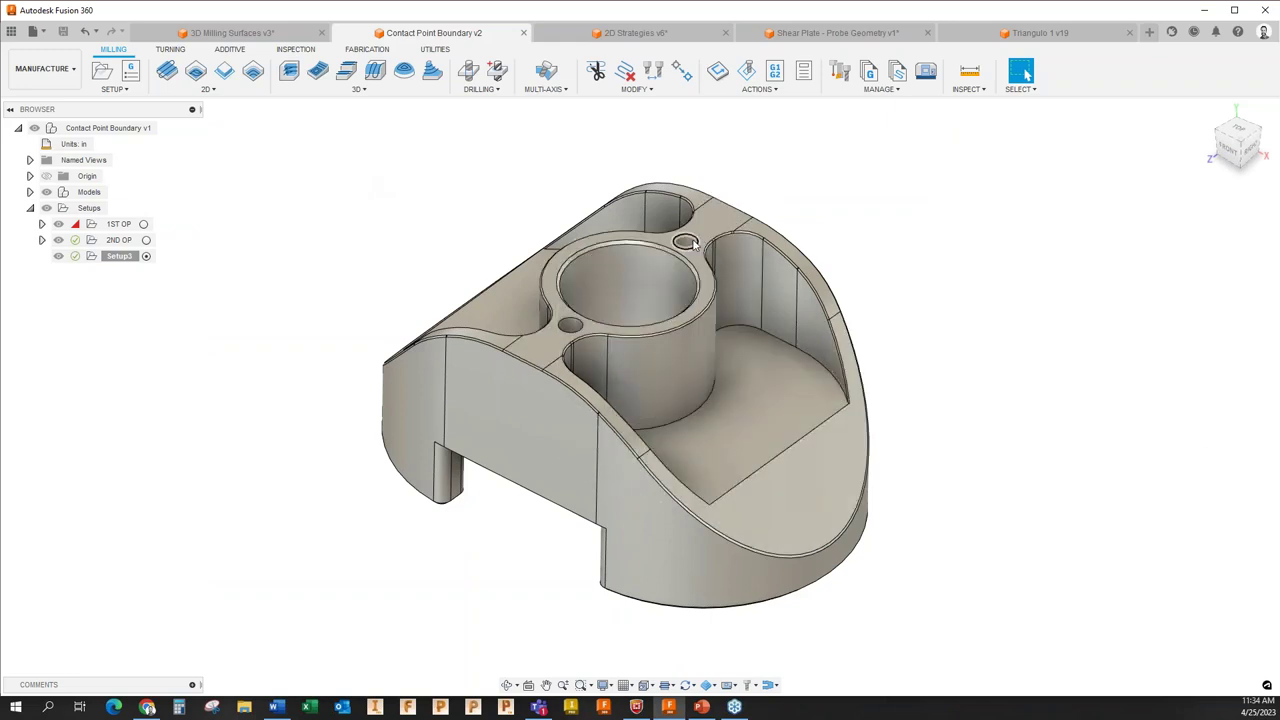
scroll(940, 240, "up", 6)
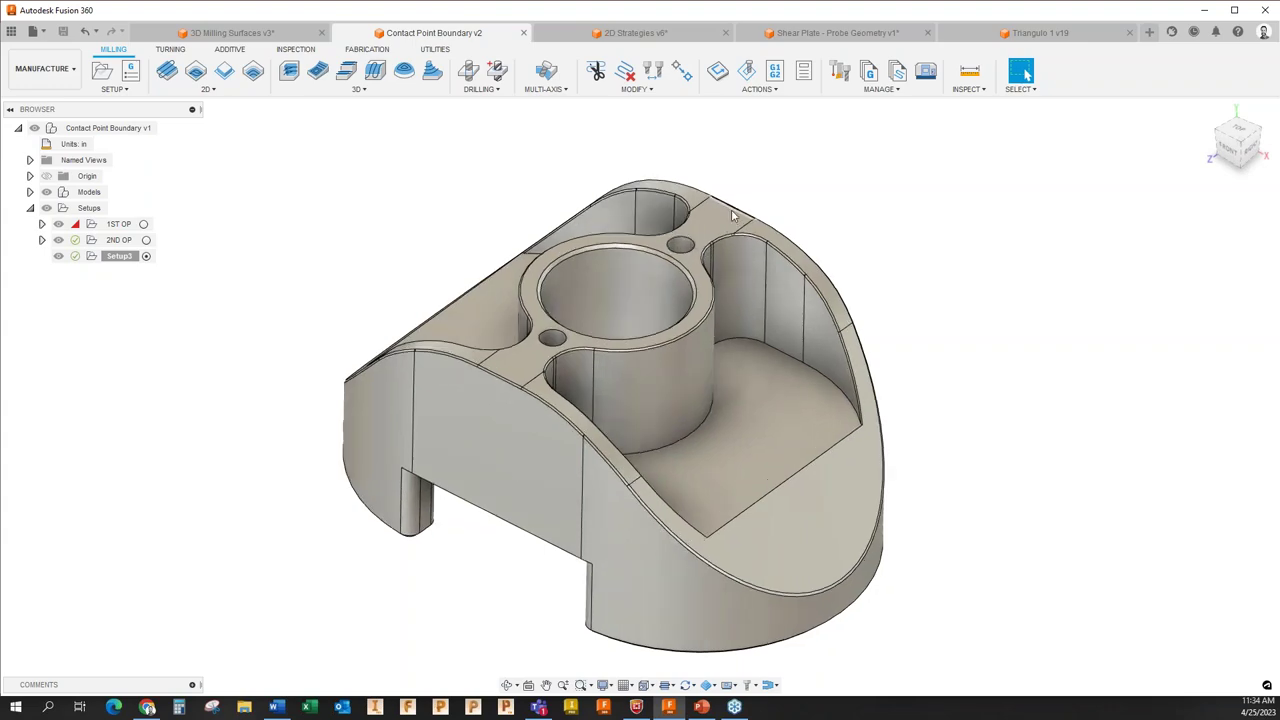
scroll(800, 210, "down", 7)
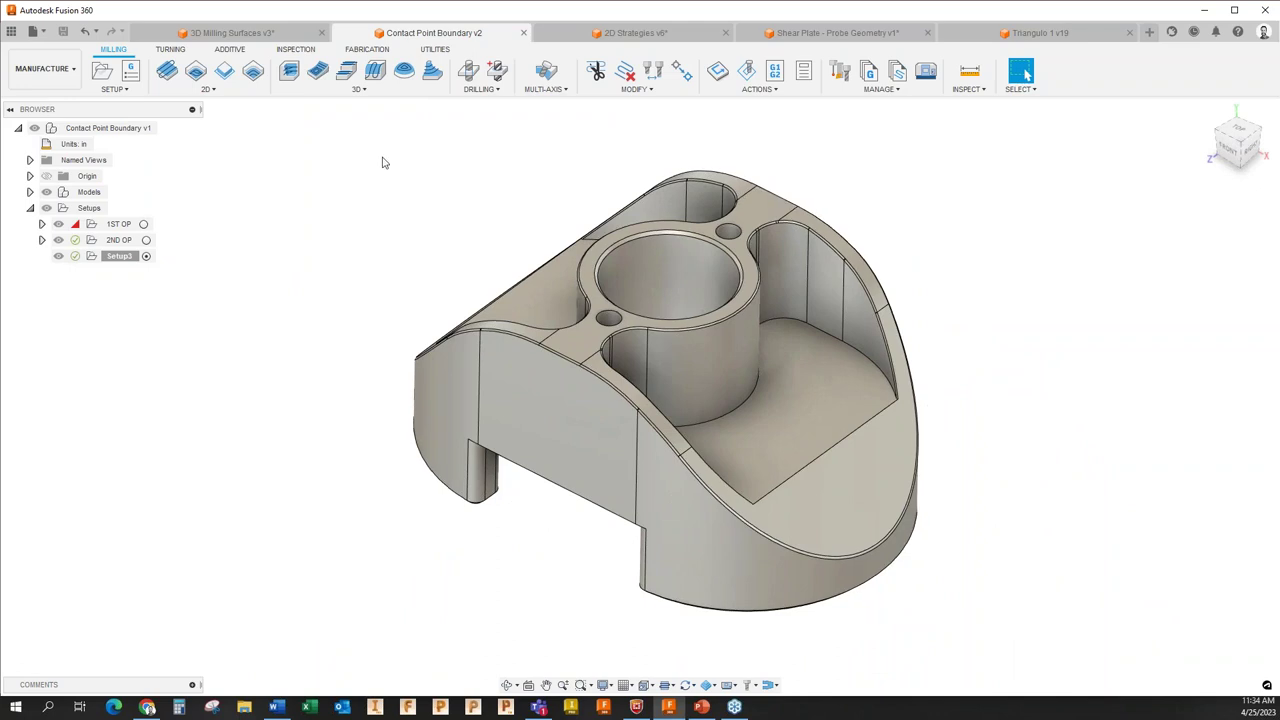
left_click(360, 90)
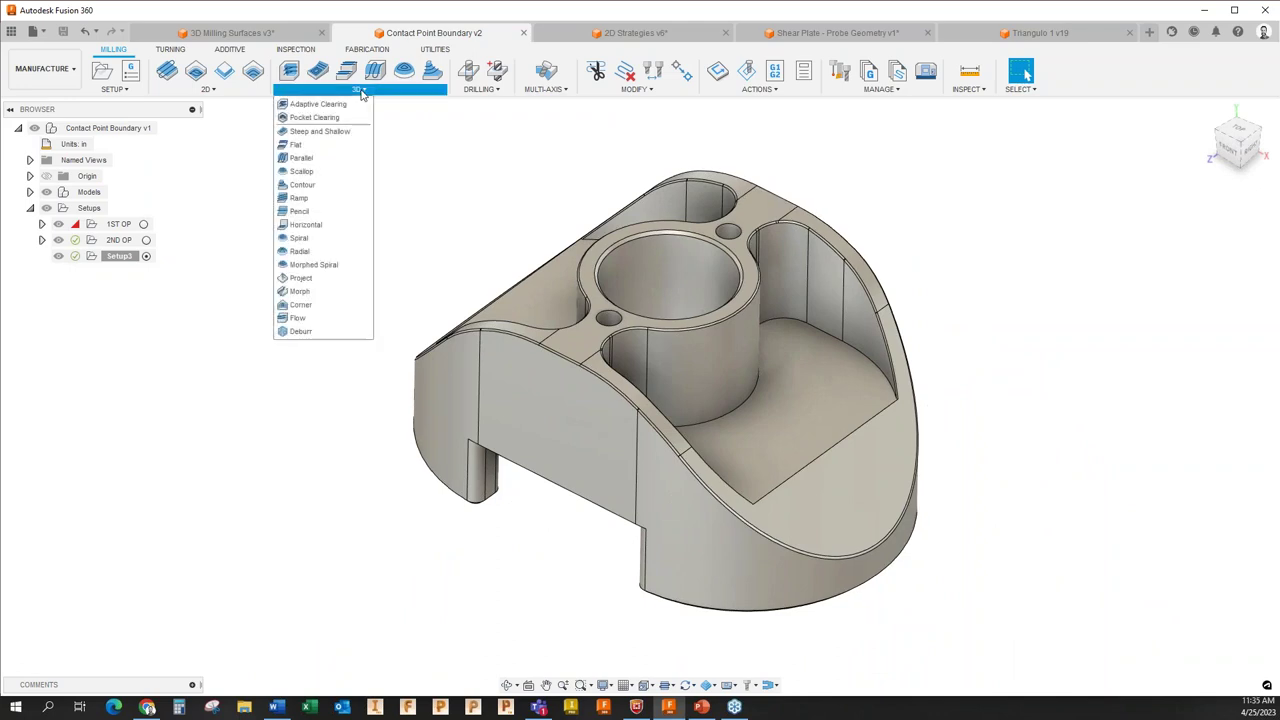
left_click(301, 158)
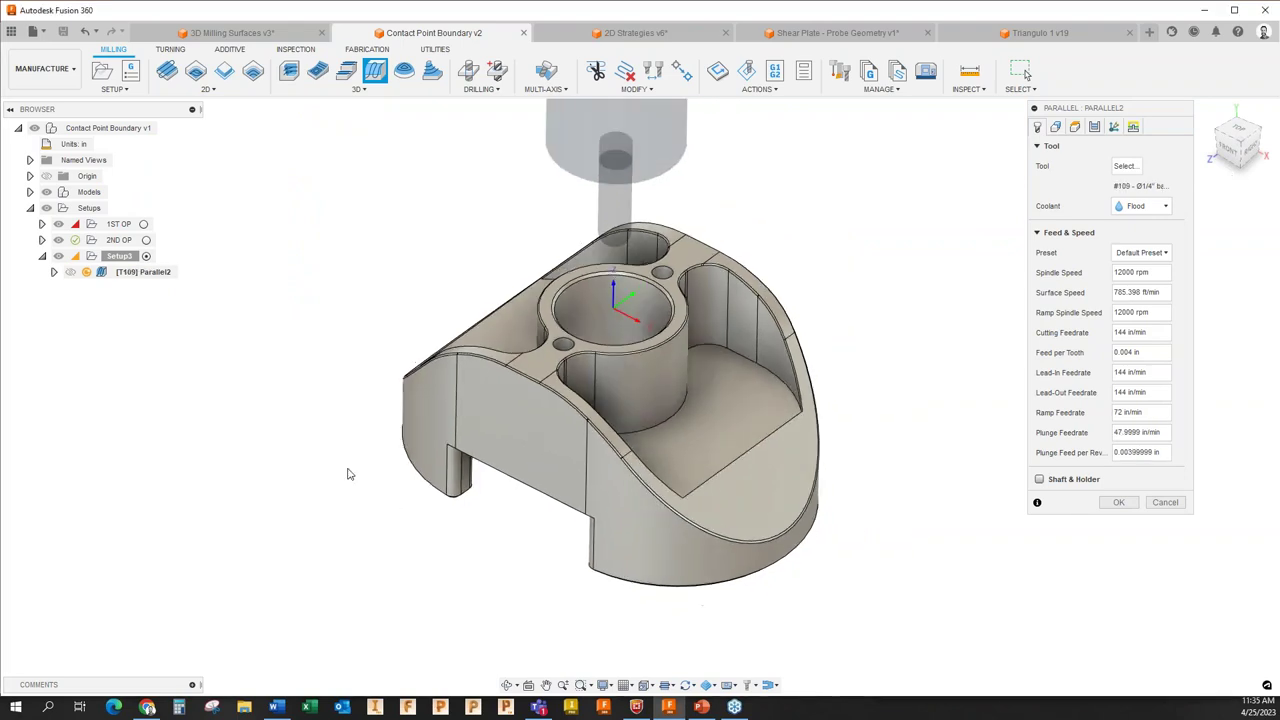
Set Machining Boundary to Bounding box and generate Parallel2 (0:06:58).
left_click(1055, 127)
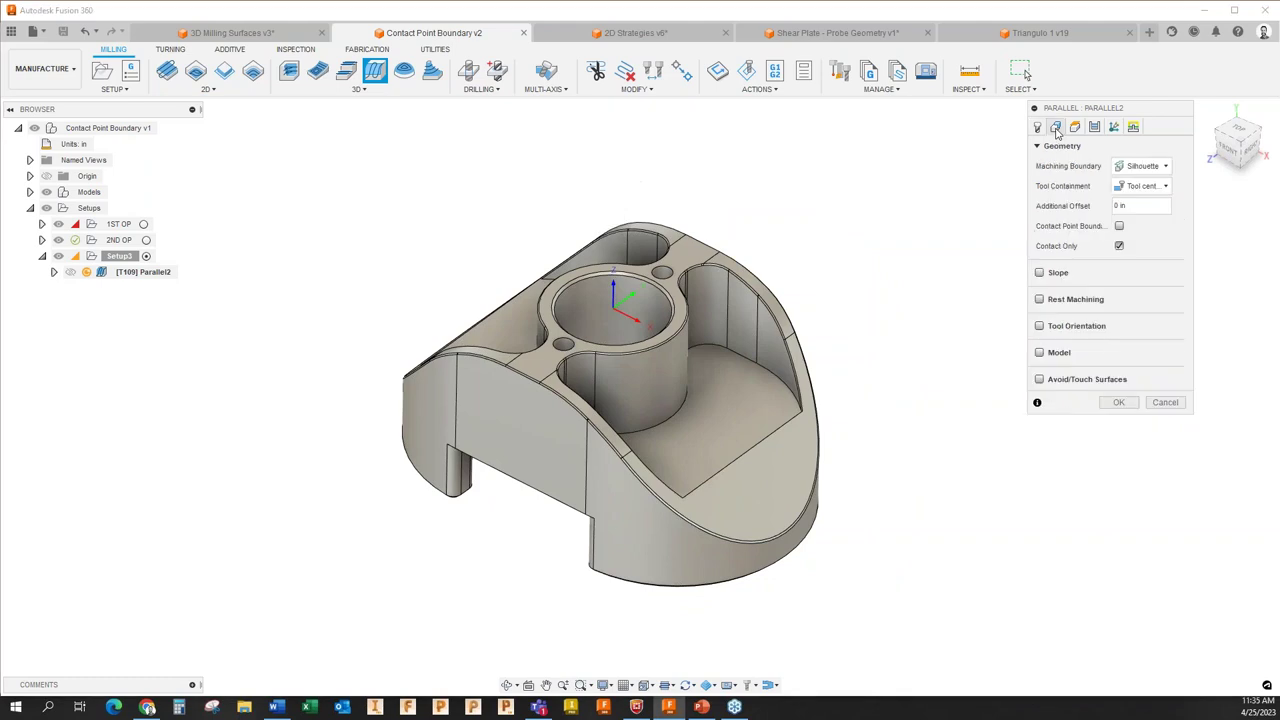
left_click(1165, 166)
left_click(1140, 180)
left_click(1135, 167)
left_click(1146, 184)
left_click(1118, 402)
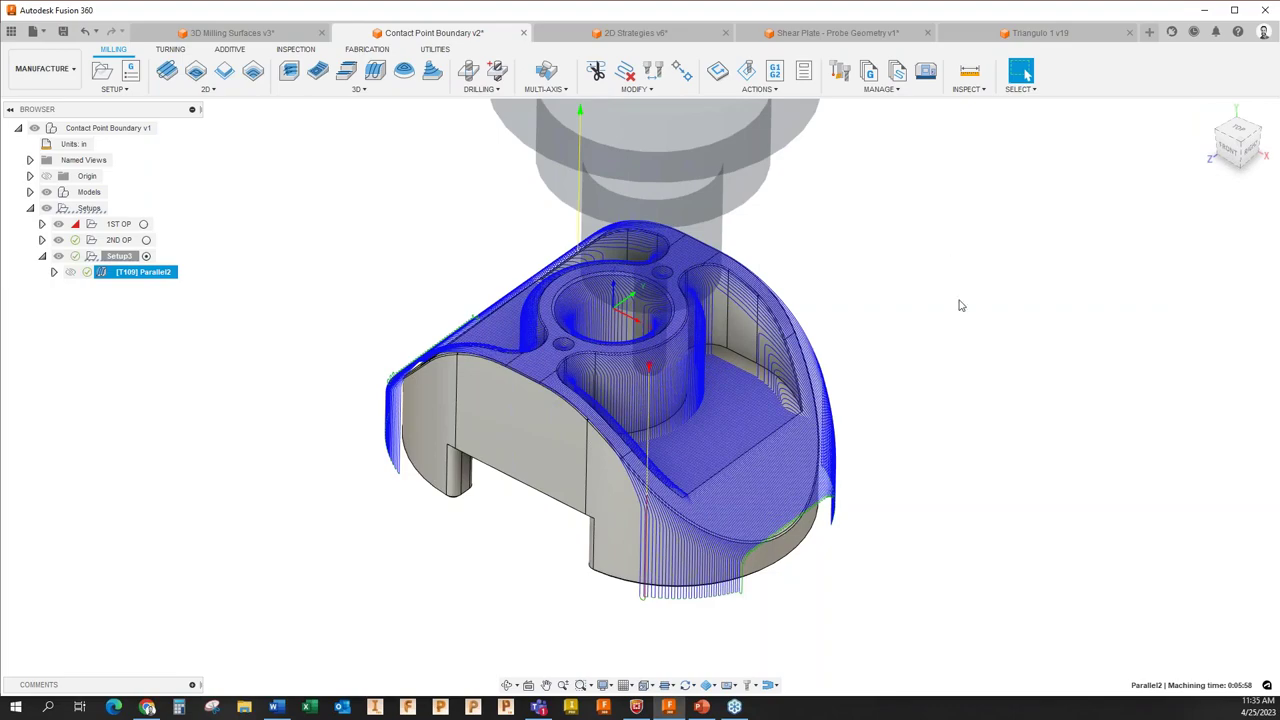
middle_click_drag(960, 305, 955, 268, "shift")
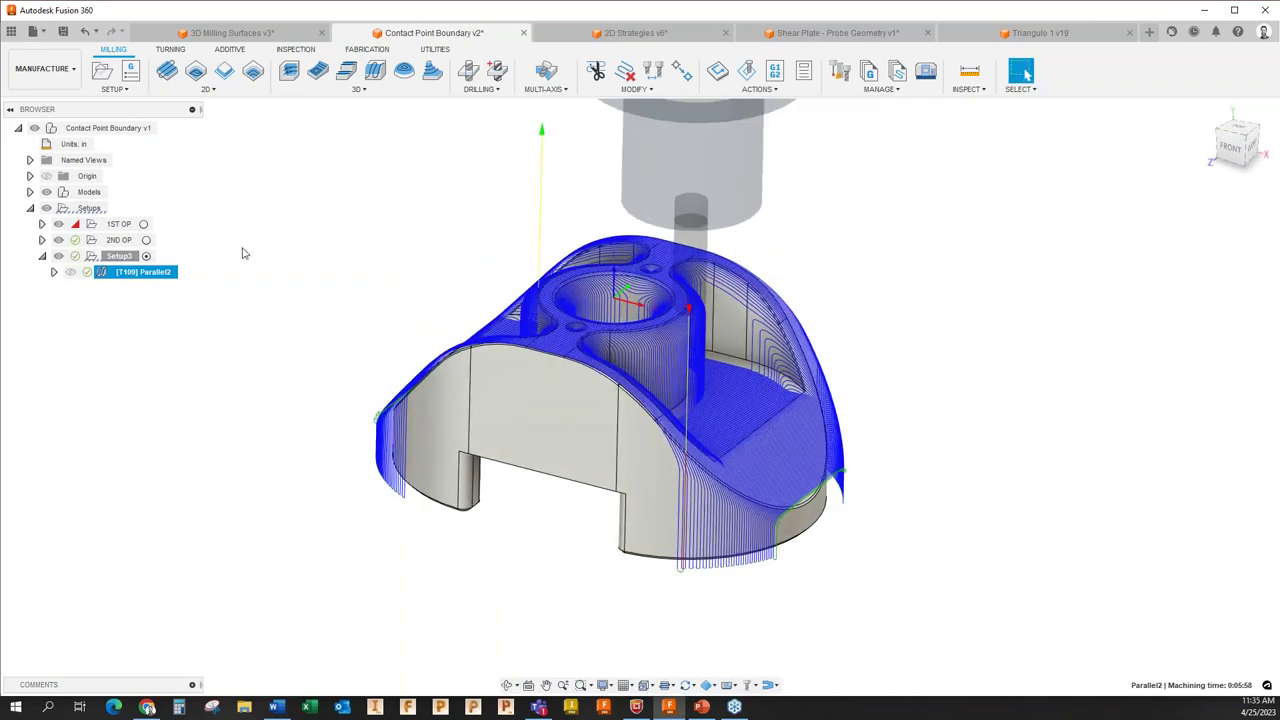
Edit Parallel2, change its Machining Boundary to Silhouette, and regenerate it.
right_click(145, 272)
left_click(178, 284)
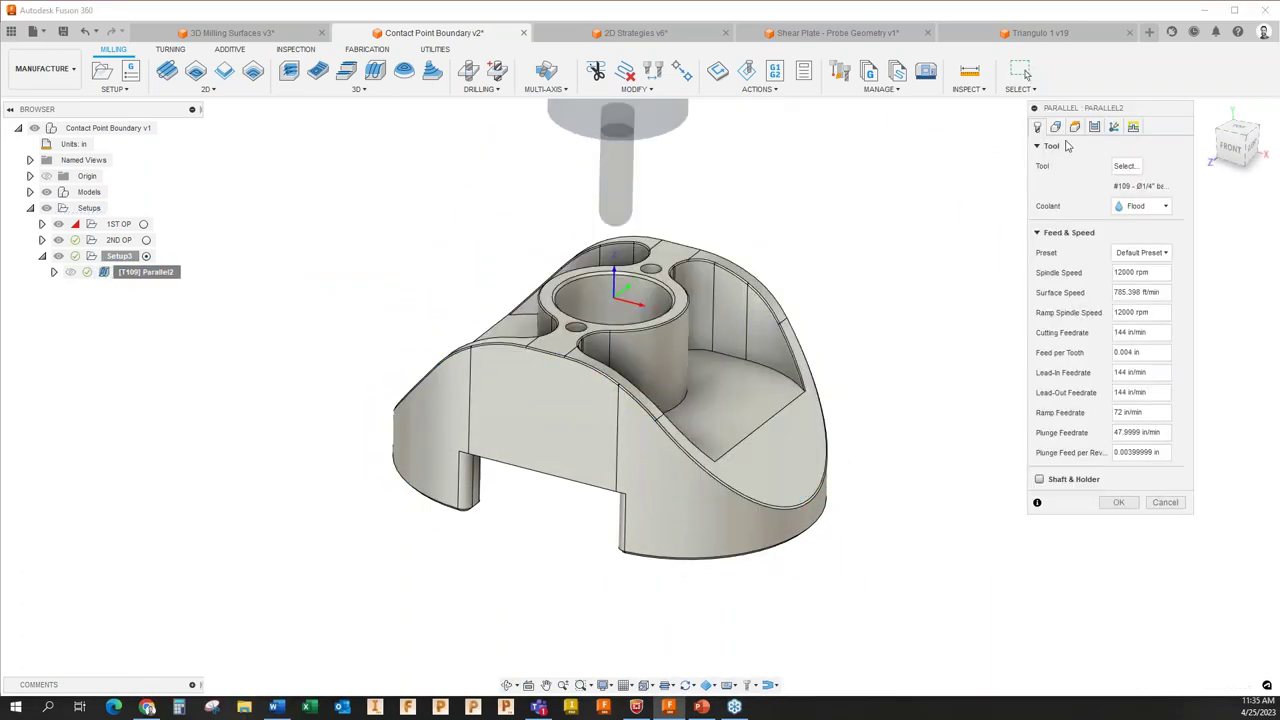
left_click(1055, 127)
left_click(1133, 166)
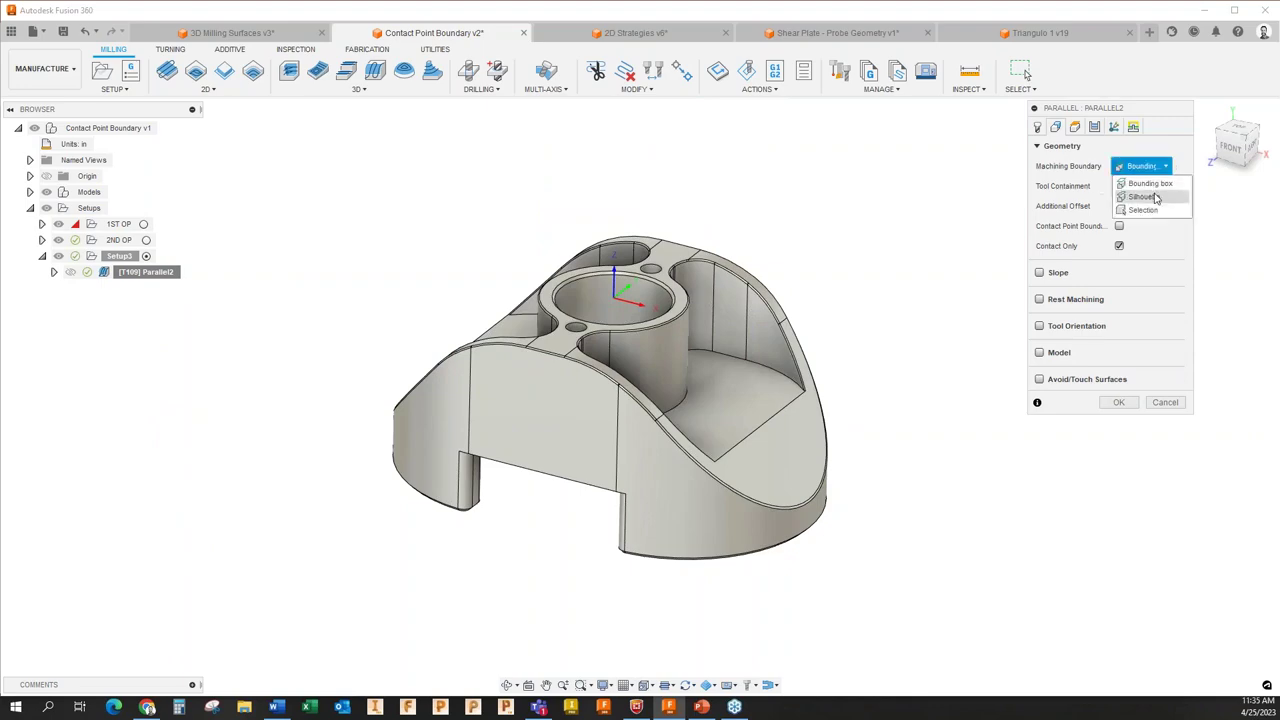
left_click(1138, 195)
left_click(1132, 405)
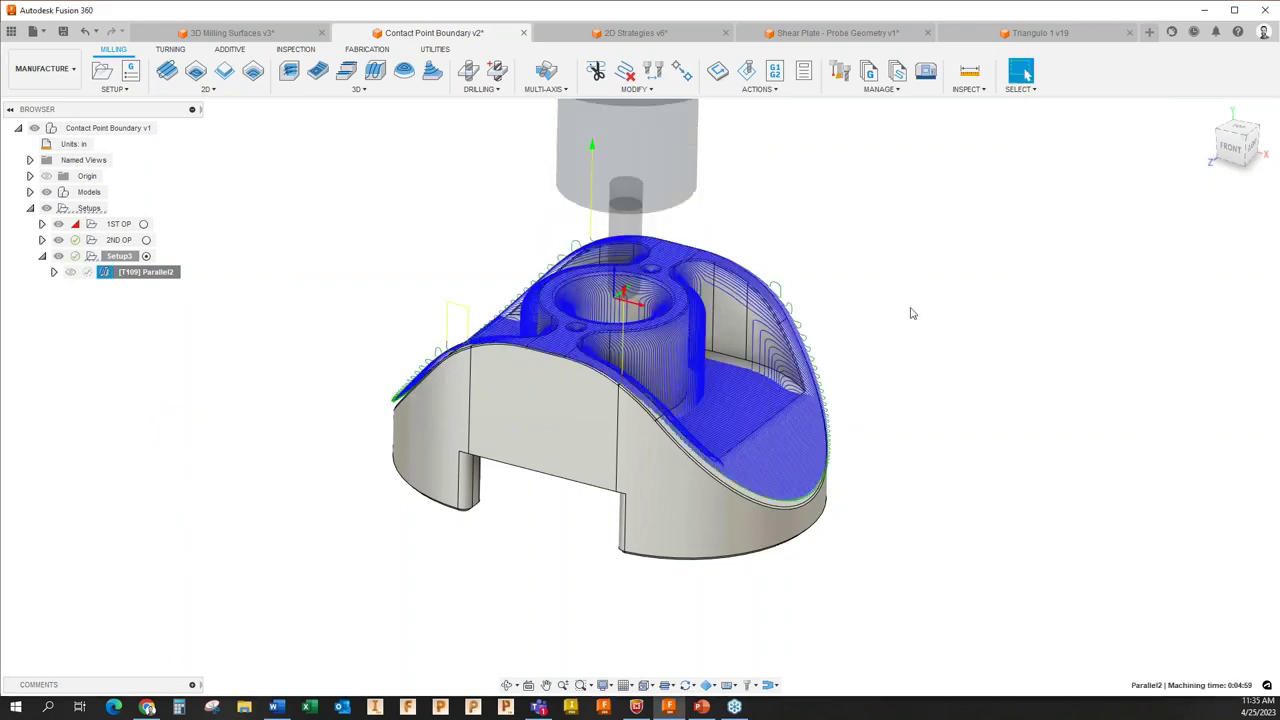
Inspect the 0:04:59 Parallel2 toolpath from Top view, then reopen it for editing.
left_click(1236, 132)
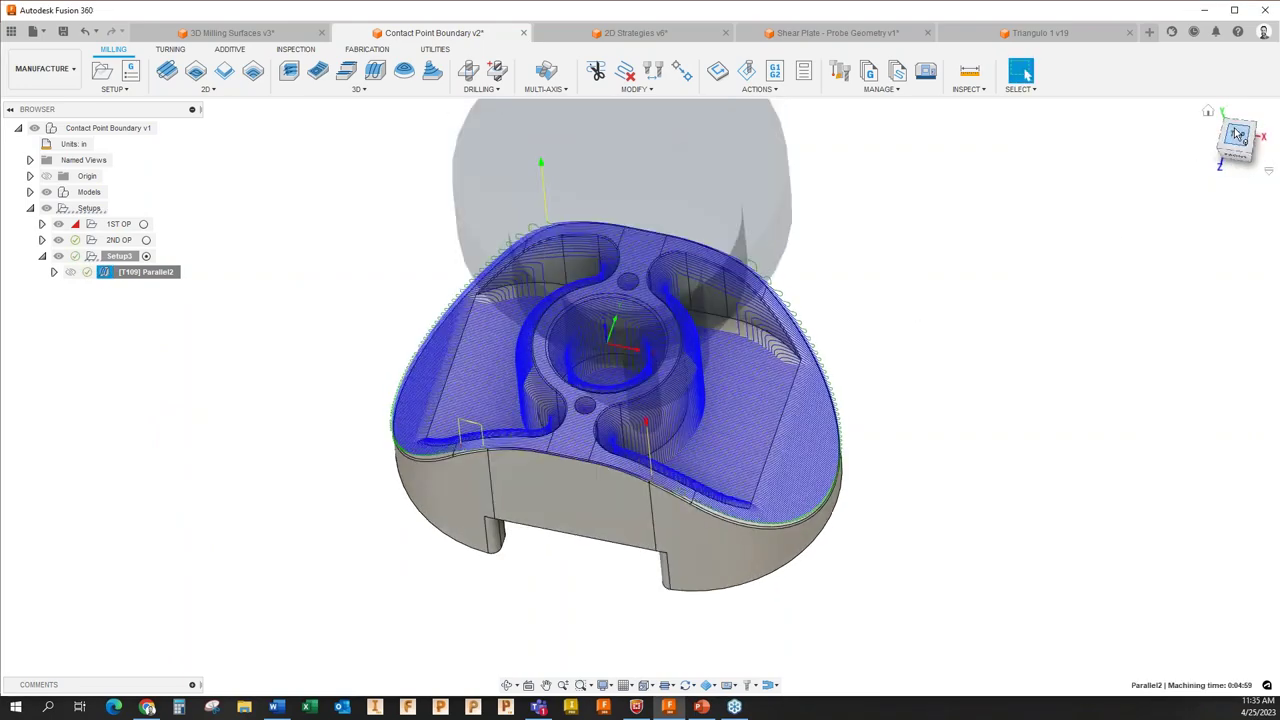
middle_click_drag(923, 451, 947, 400, "shift")
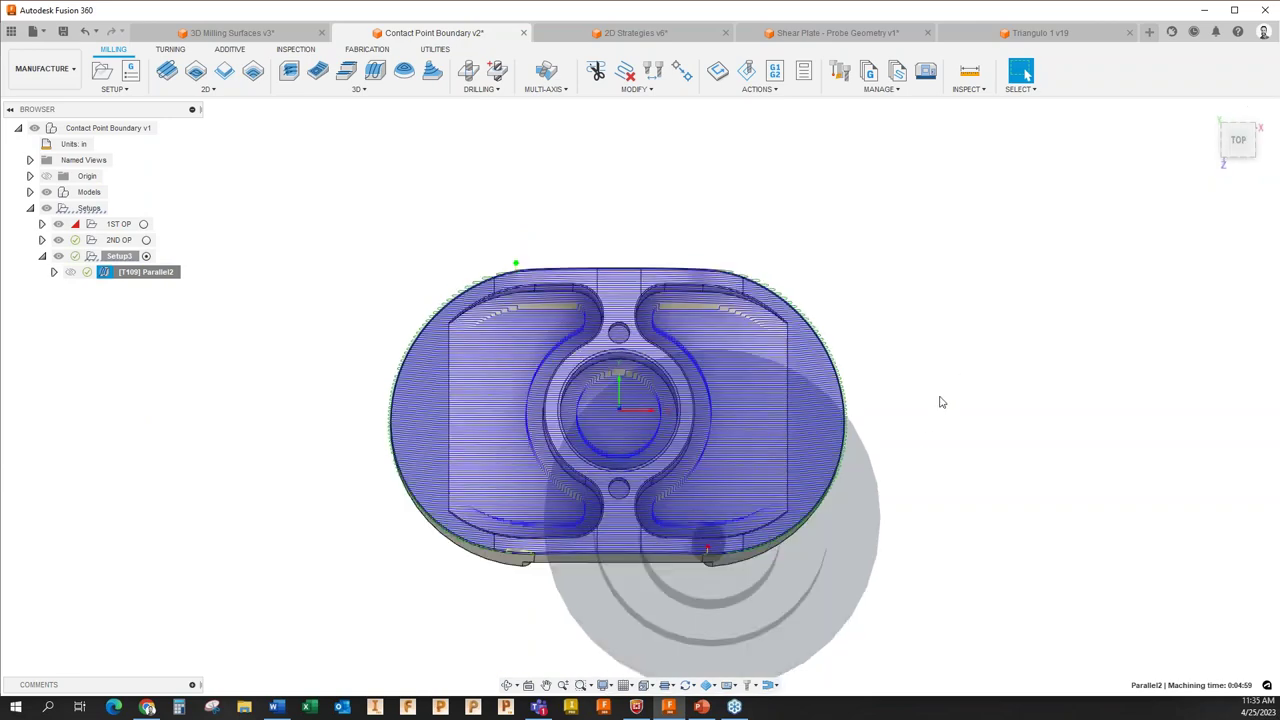
middle_click_drag(975, 455, 913, 374, "shift")
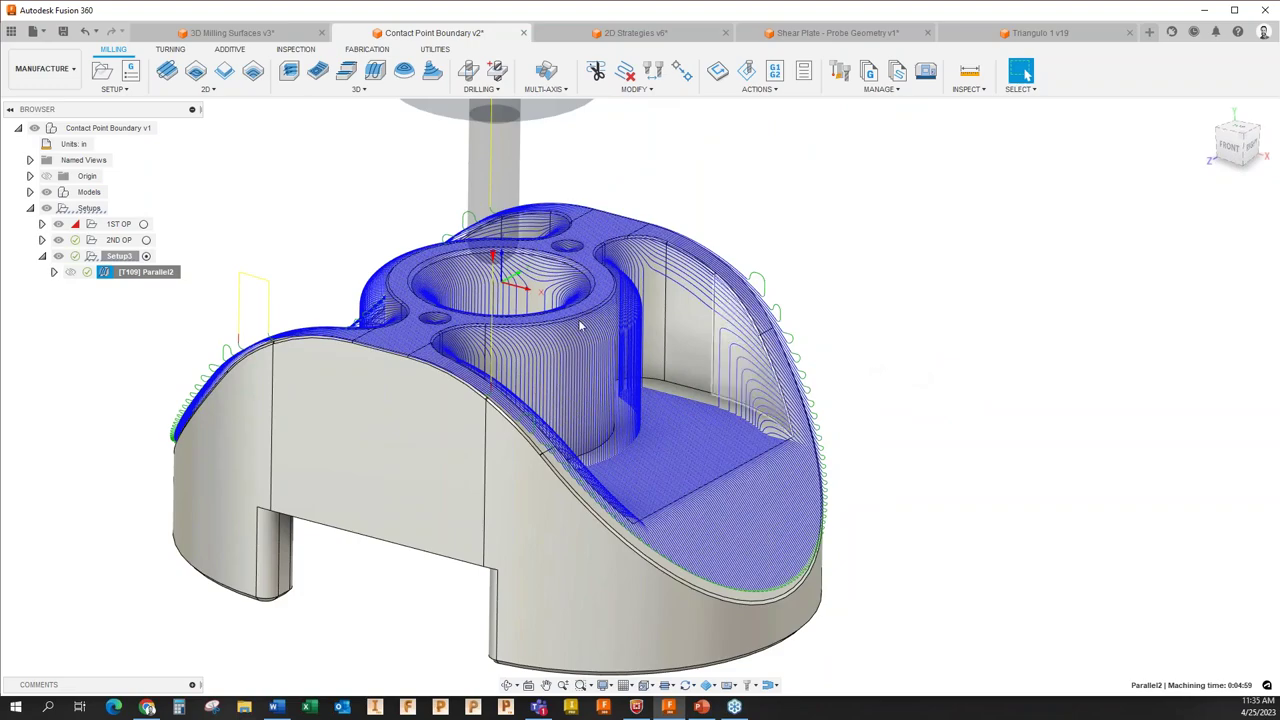
scroll(460, 328, "up", 5)
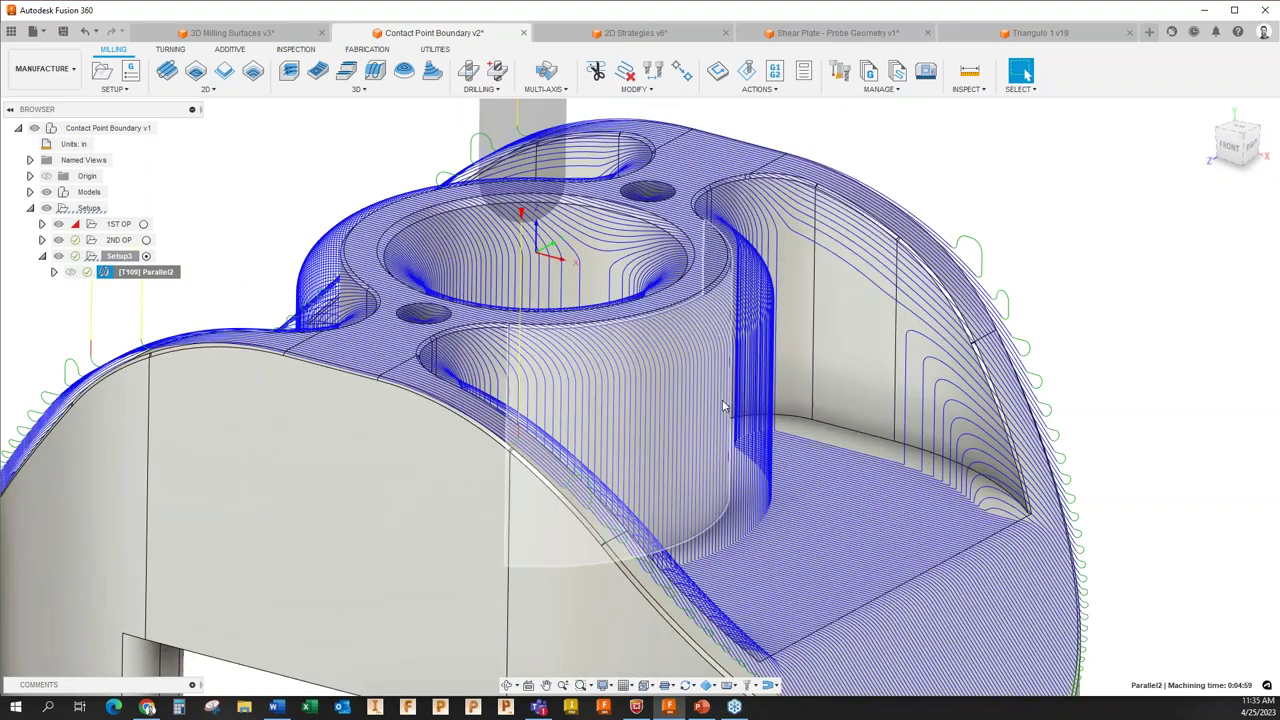
scroll(714, 316, "down", 4)
scroll(789, 301, "down", 2)
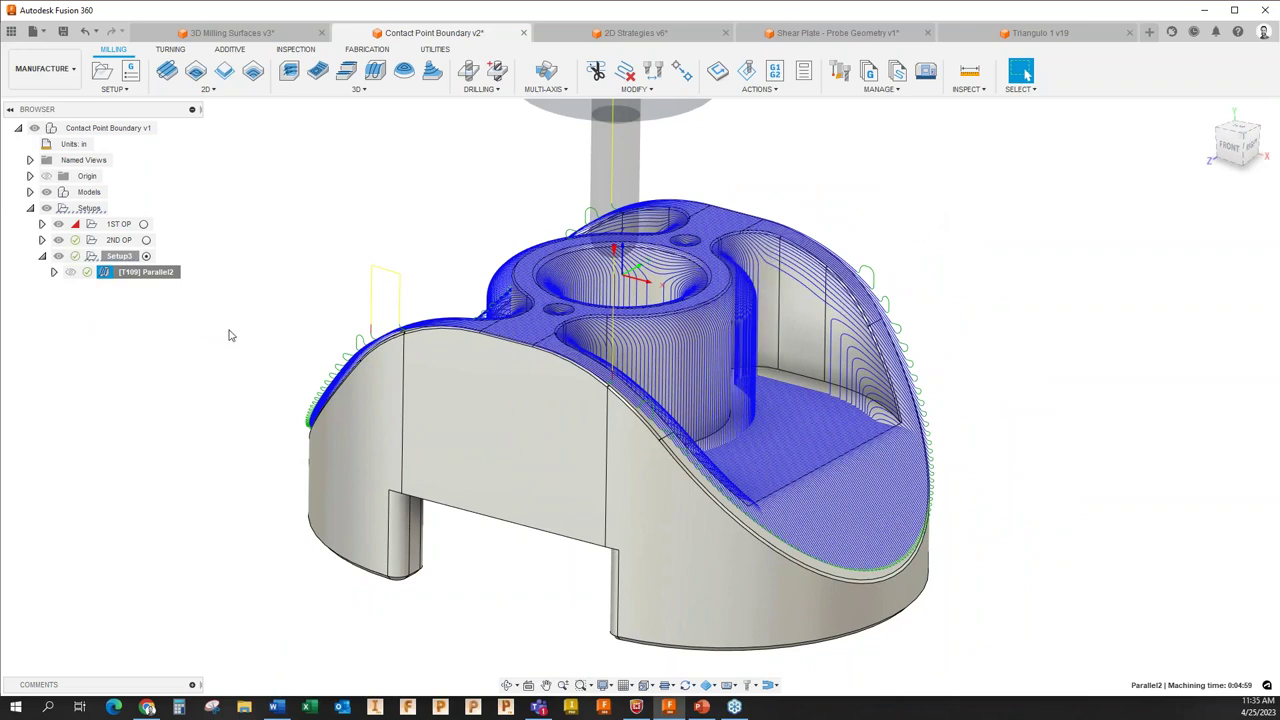
right_click(142, 276)
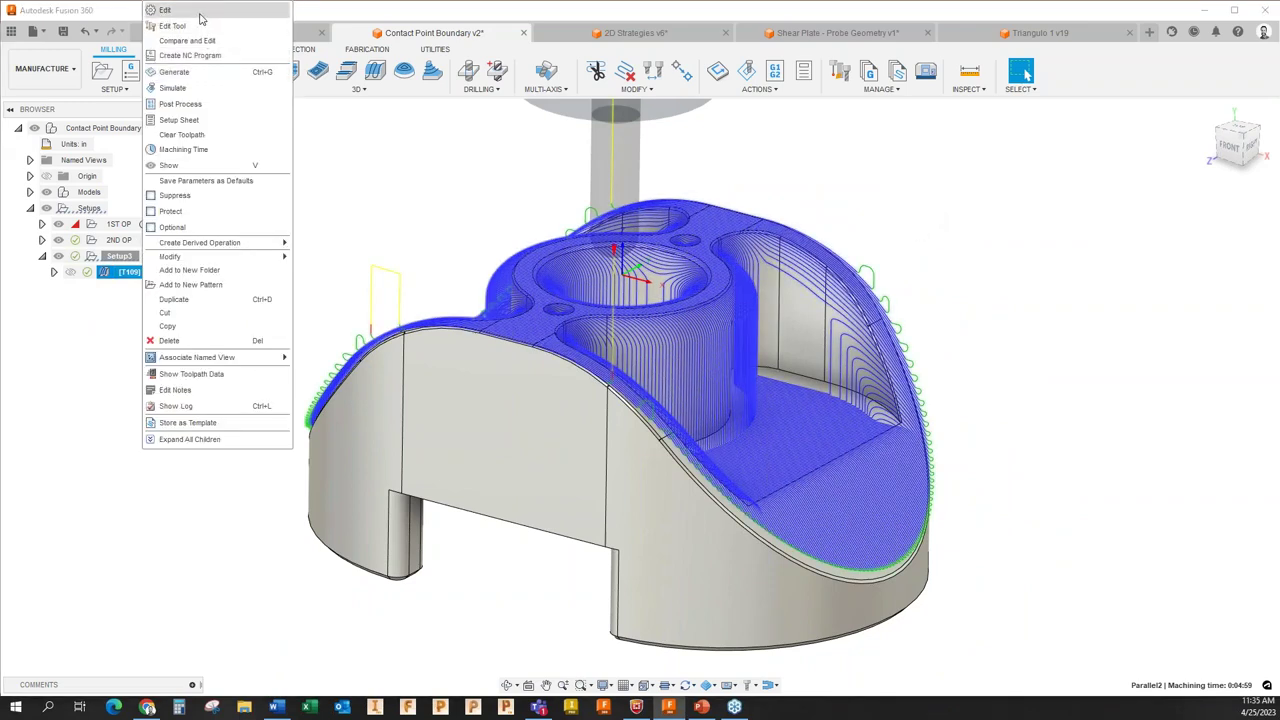
left_click(200, 12)
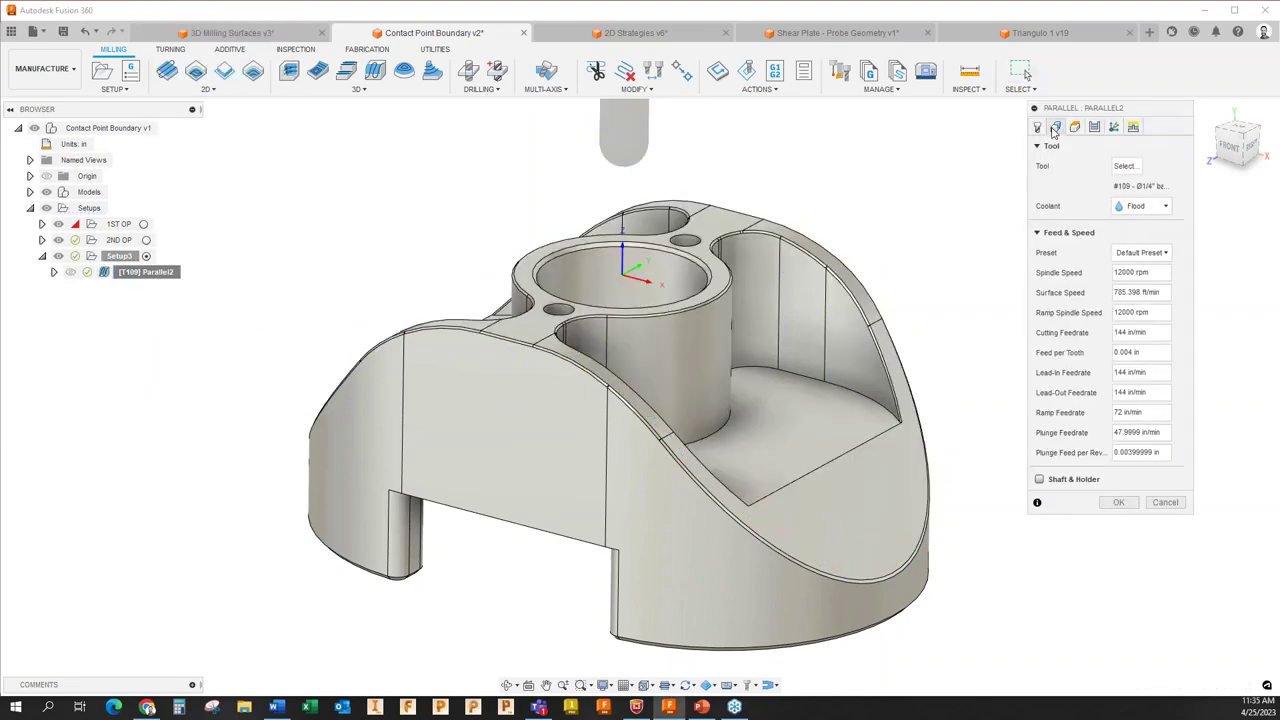
Set Parallel2's Machining Boundary dropdown to Selection.
left_click(1145, 167)
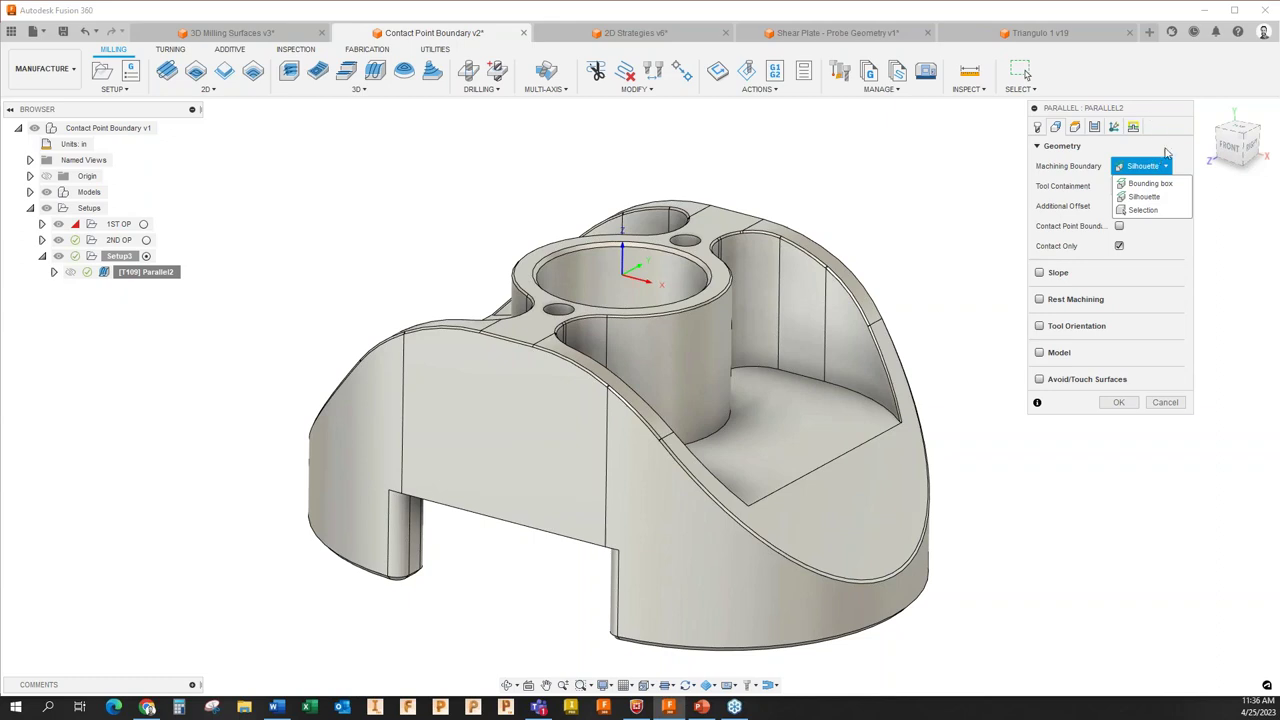
left_click(1150, 183)
left_click(1143, 166)
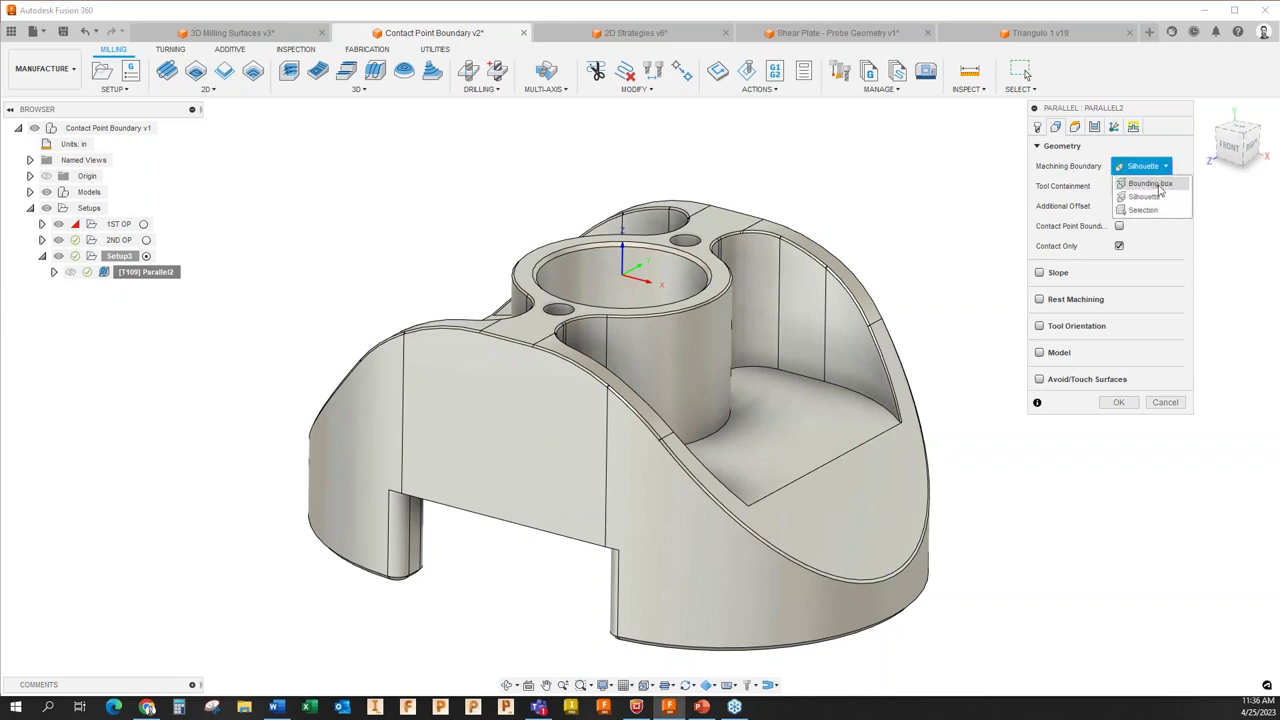
left_click(1145, 210)
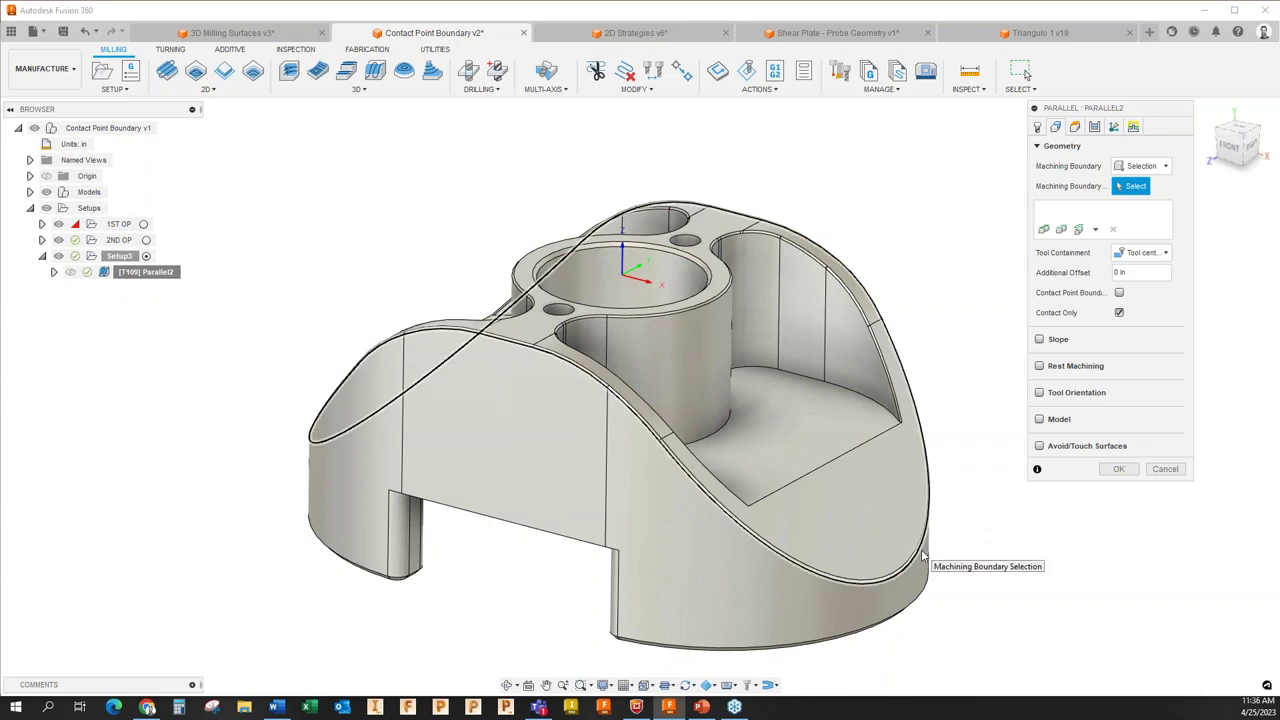
Pick the outer edge loop, the bore's top rim and both small hole rims as boundary chains.
scroll(922, 556, "up", 2)
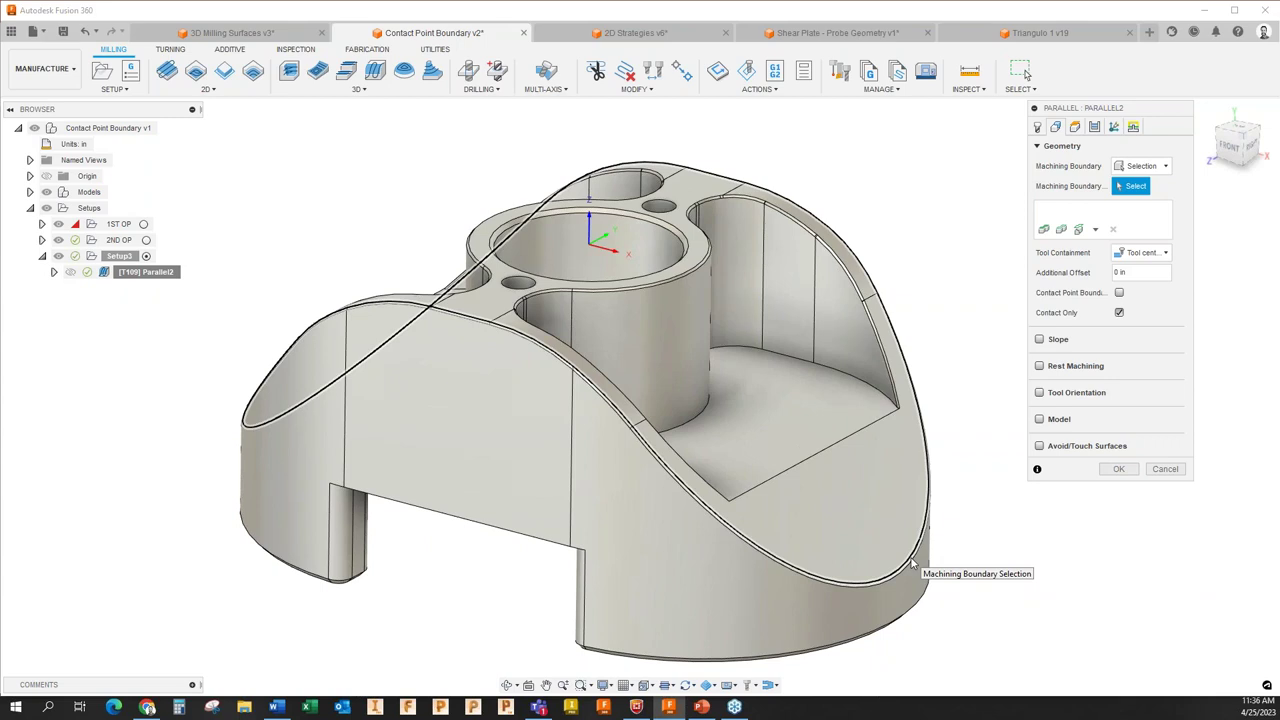
left_click(912, 563)
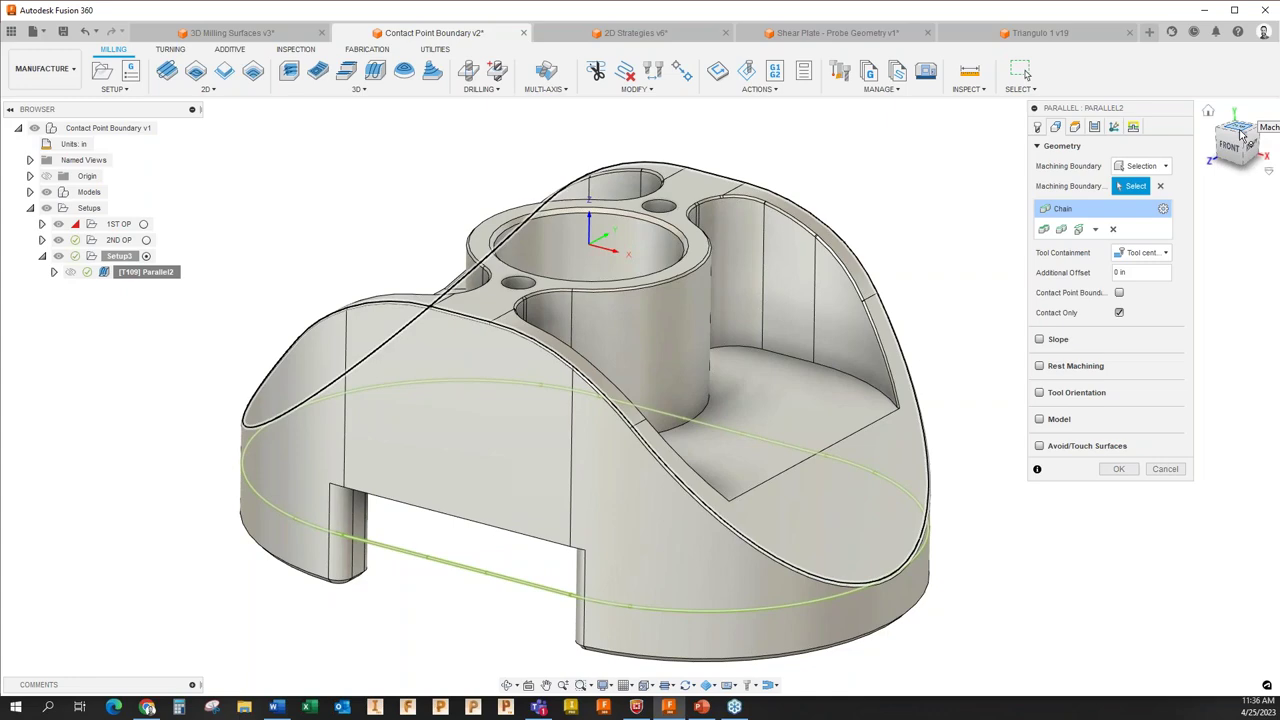
left_click(1241, 135)
left_click_drag(1241, 135, 897, 224)
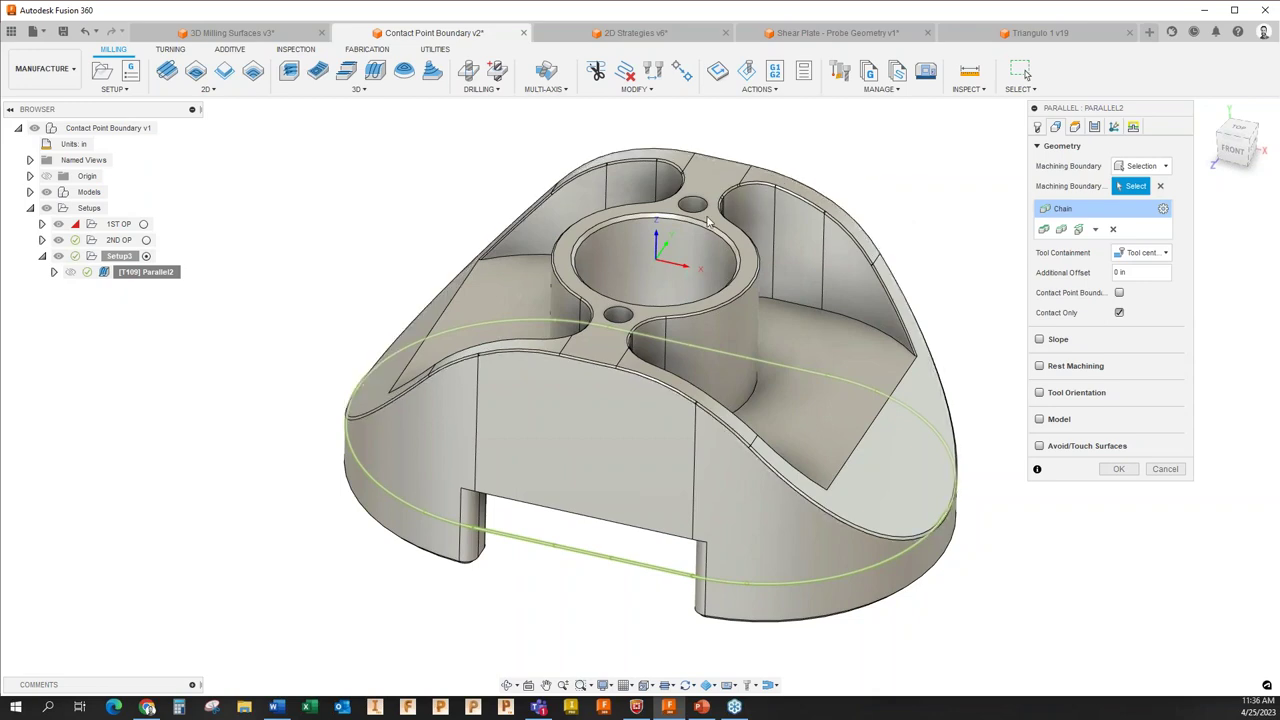
left_click(728, 232)
left_click(698, 205)
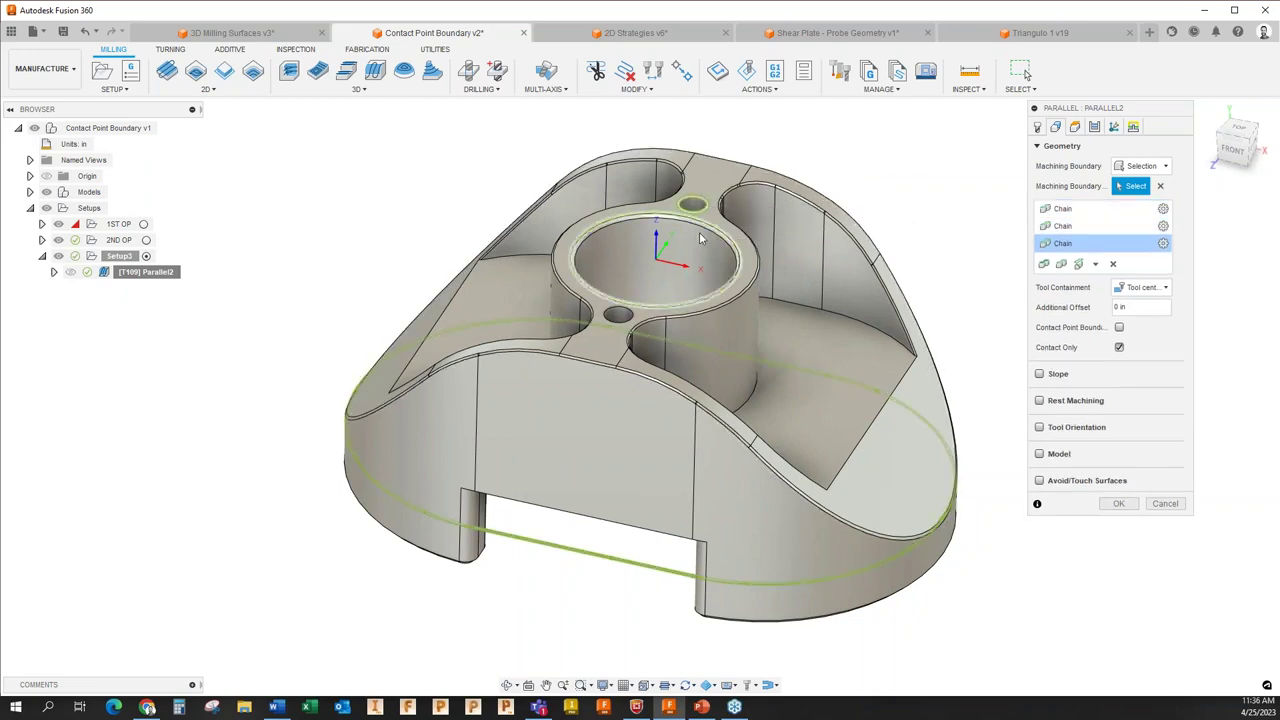
left_click(632, 317)
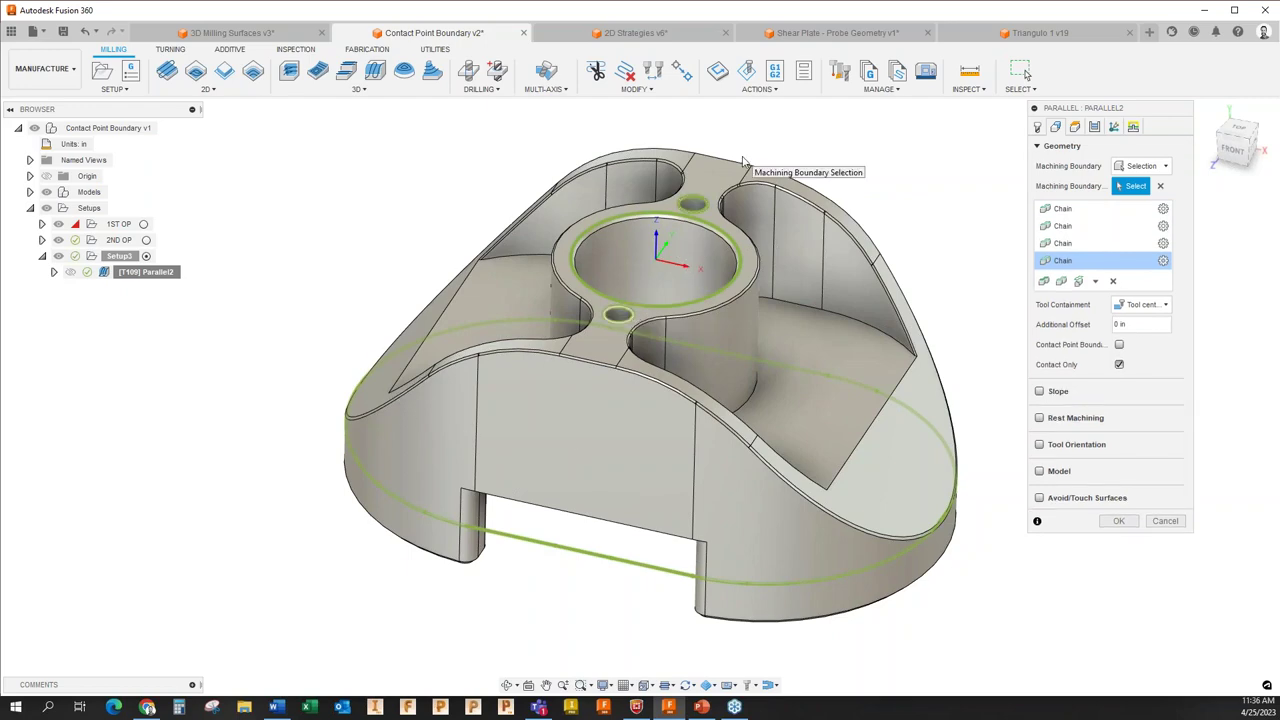
Check the first boundary chain's settings in the Chain dialog without changing them.
middle_click_drag(808, 313, 935, 201, "shift")
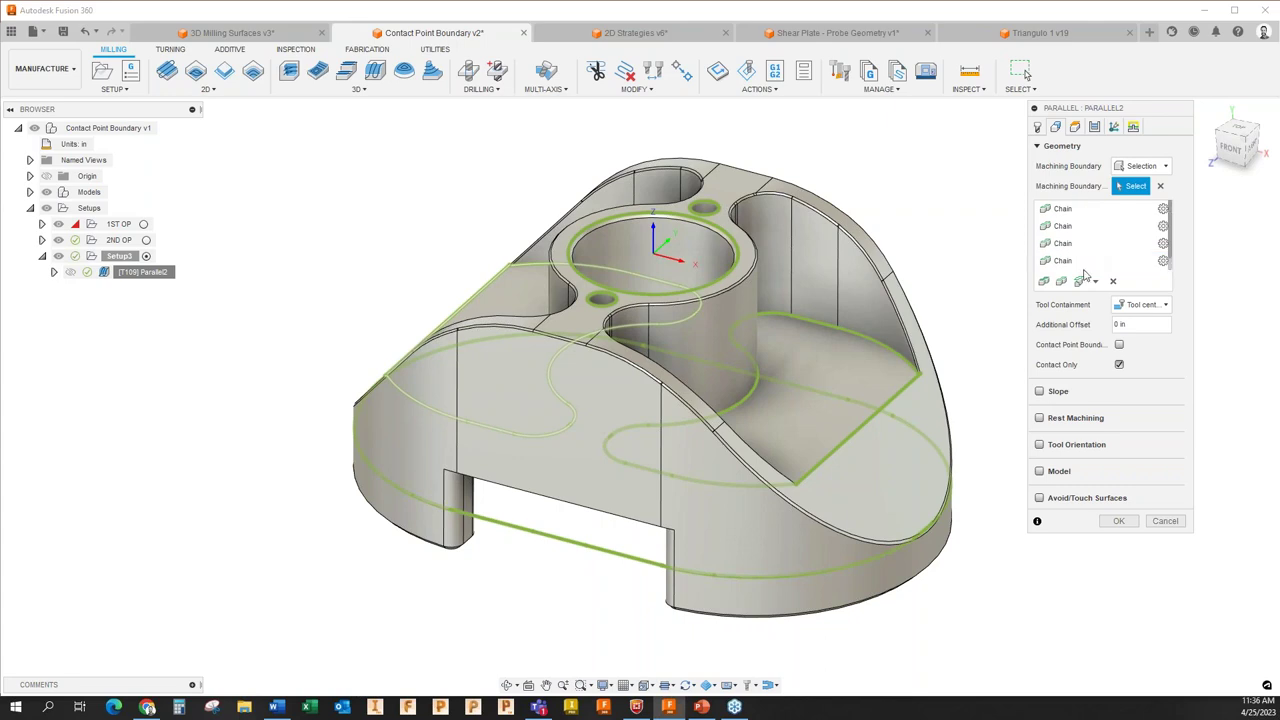
left_click(1112, 210)
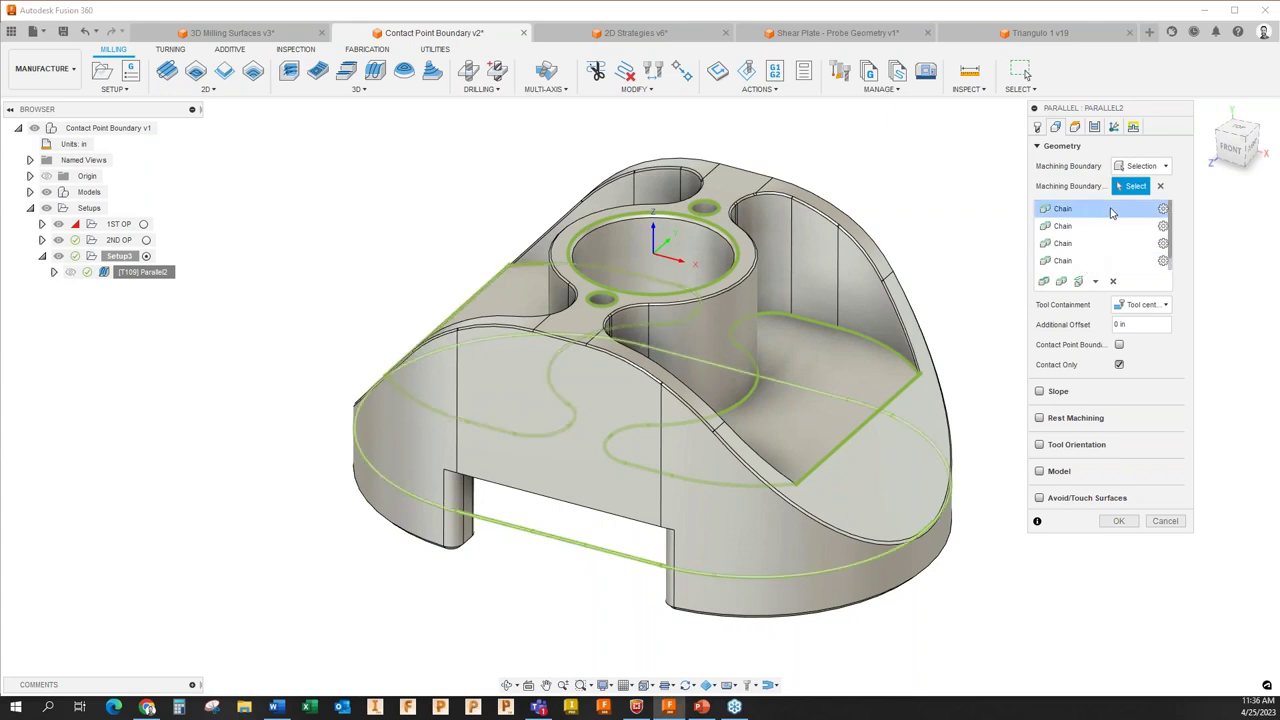
left_click(1163, 209)
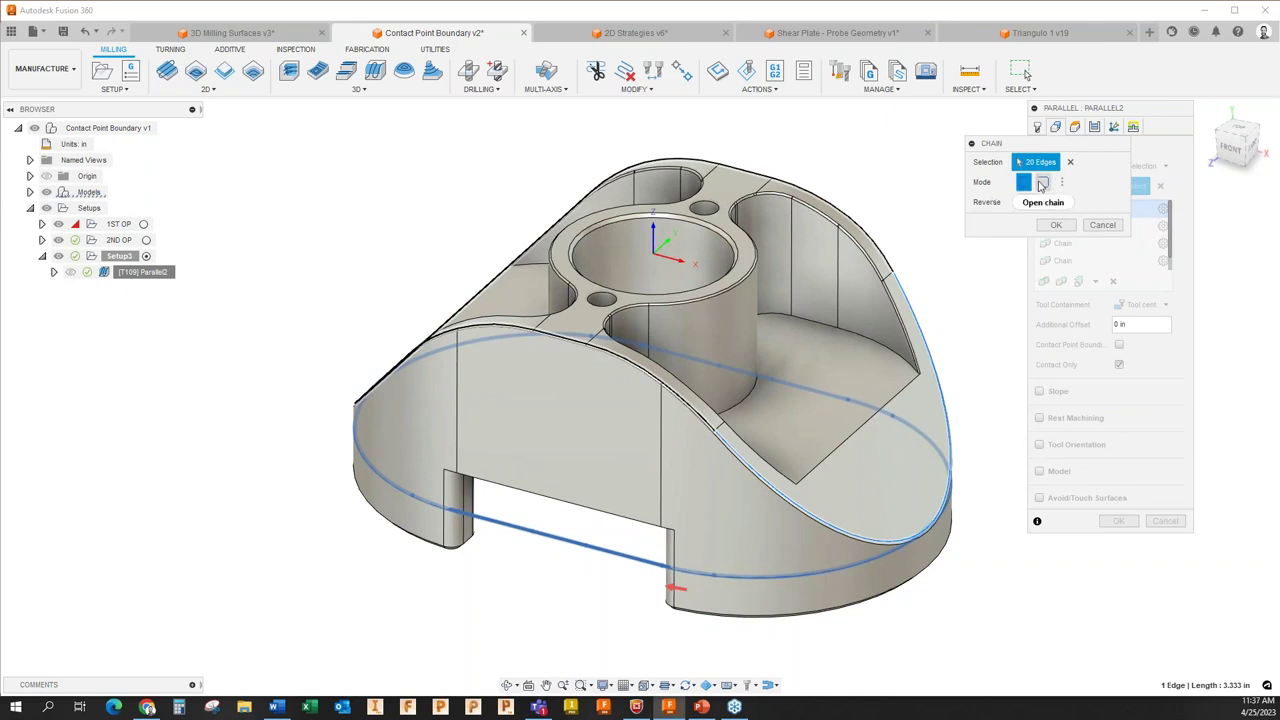
left_click(1102, 225)
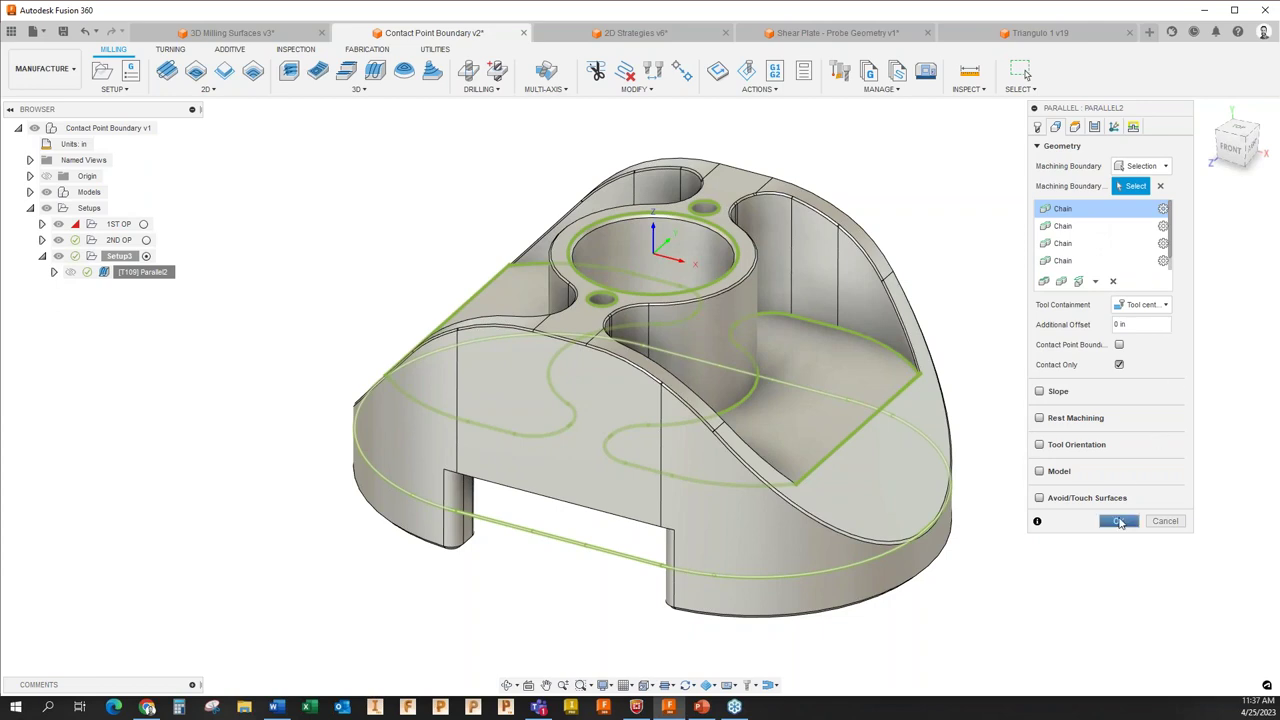
Generate Parallel2 within the edge-chain boundary (0:01:33), inspect it, and reopen it for editing.
left_click(1119, 521)
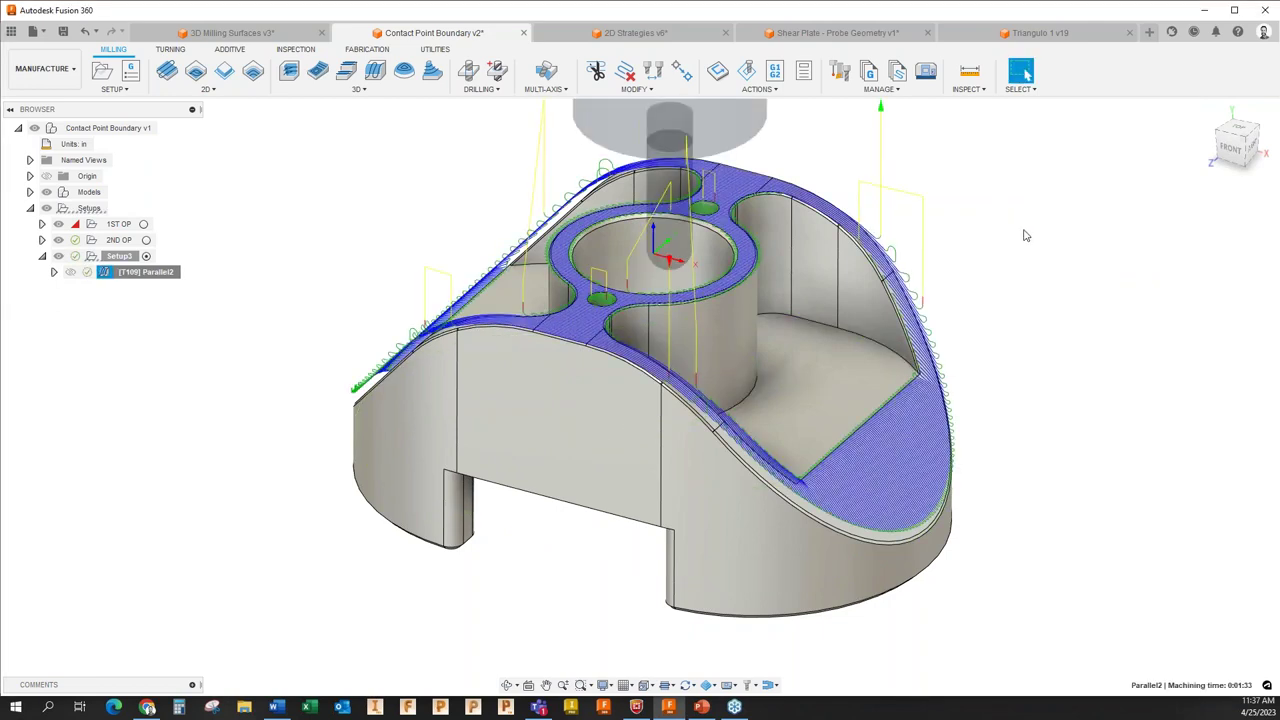
mouse_move(1010, 262)
middle_mouse_down("shift")
mouse_move(1009, 337)
mouse_move(1004, 260)
middle_mouse_up("shift")
left_click(1022, 71)
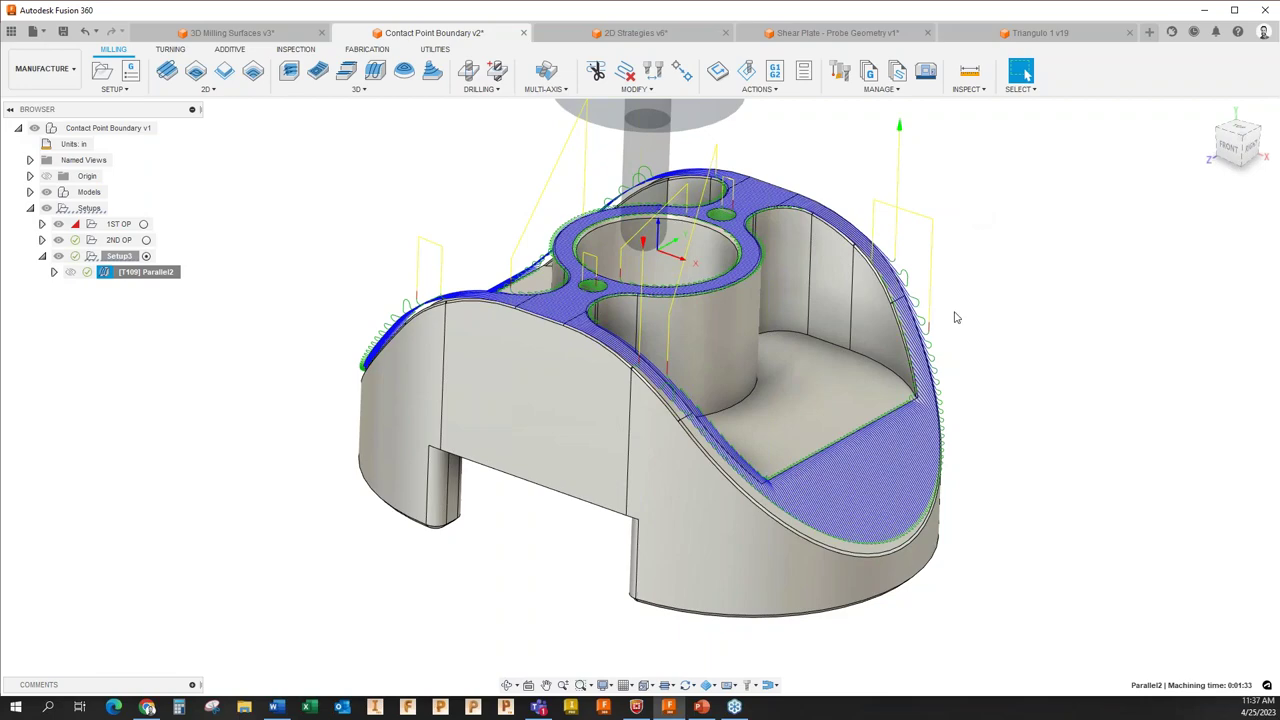
scroll(765, 194, "up", 10)
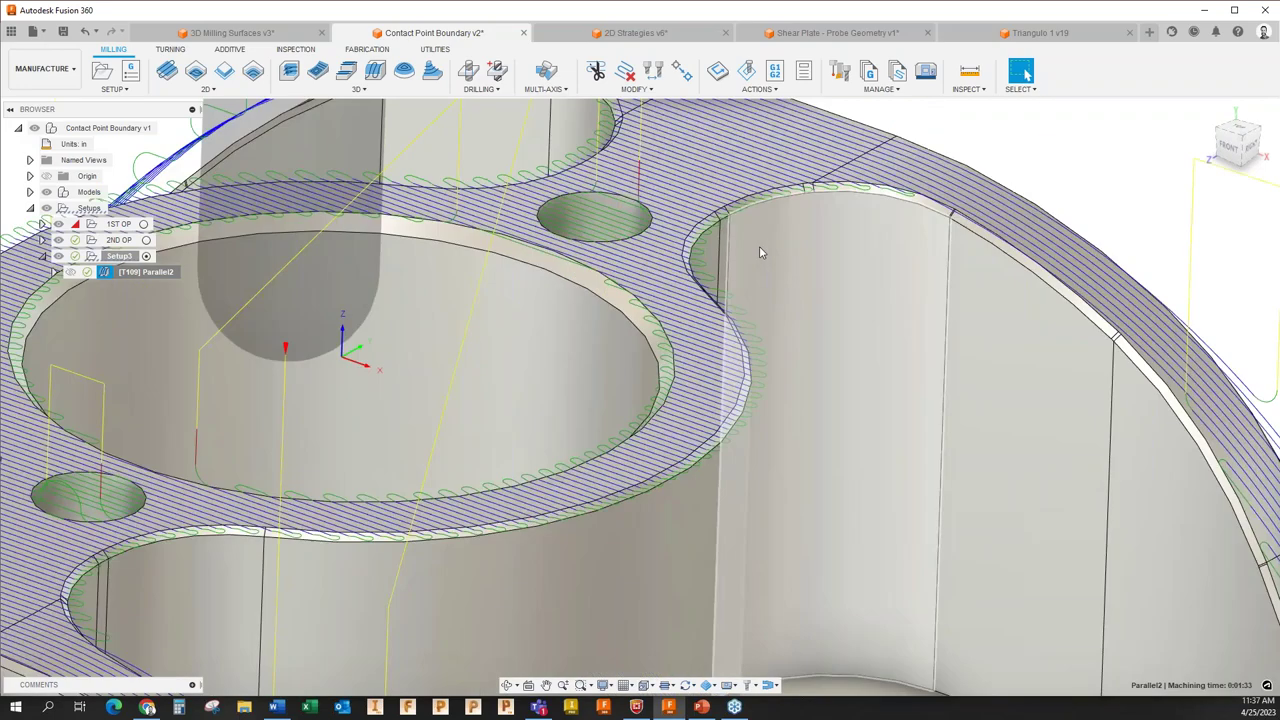
scroll(752, 250, "up", 2)
scroll(749, 251, "down", 3)
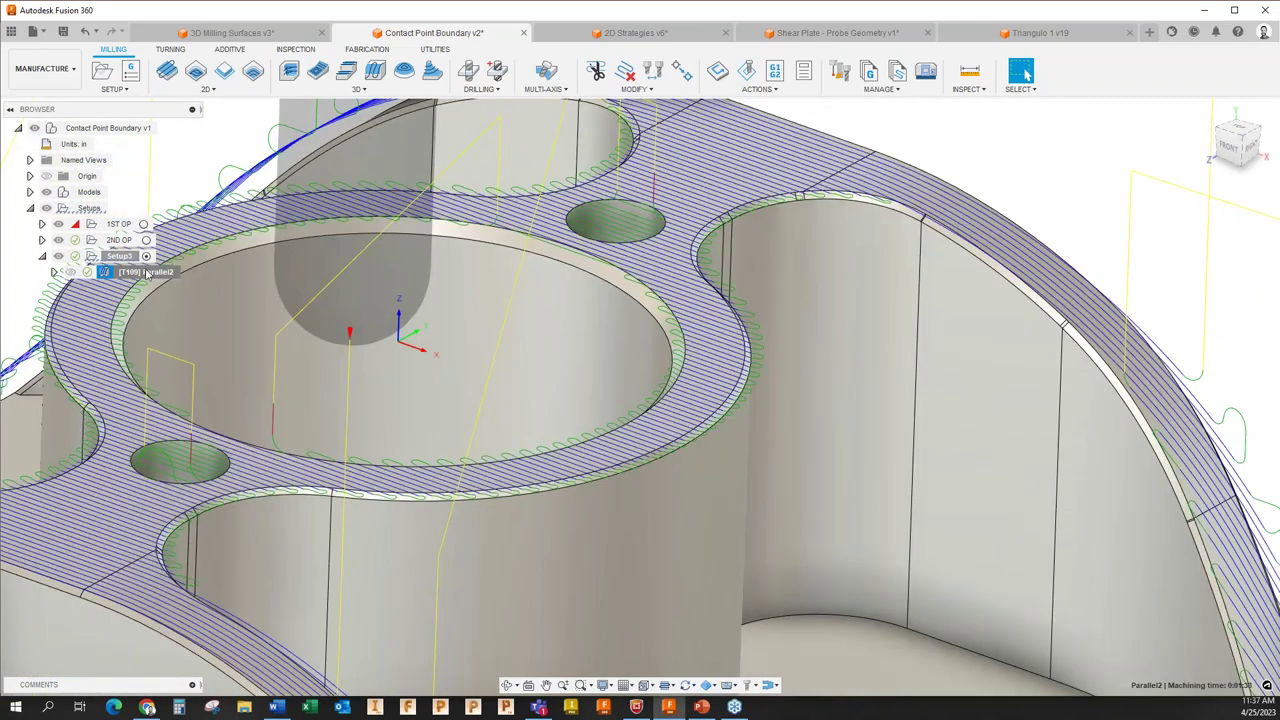
right_click(147, 272)
left_click(150, 281)
Keep Tool Containment at 'Tool center on boundary', regenerate Parallel2, and zoom to check pass ends.
left_click(1057, 127)
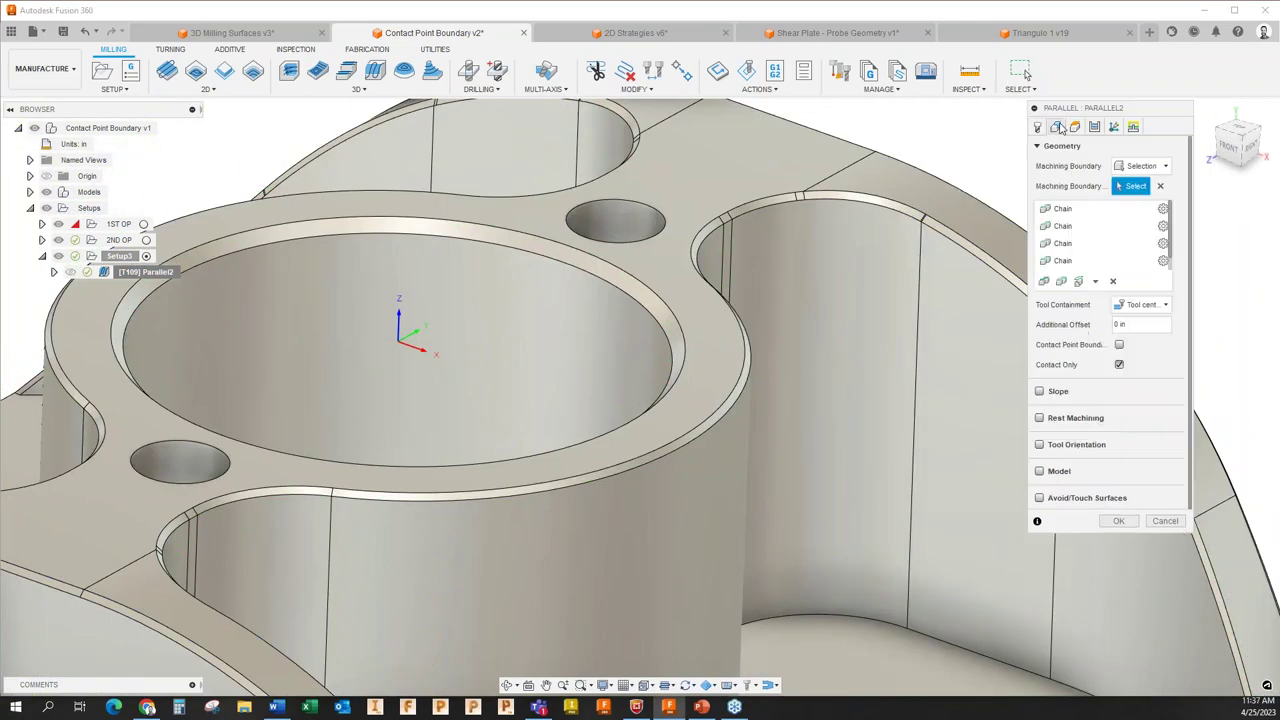
scroll(563, 277, "down", 10)
left_click(1157, 305)
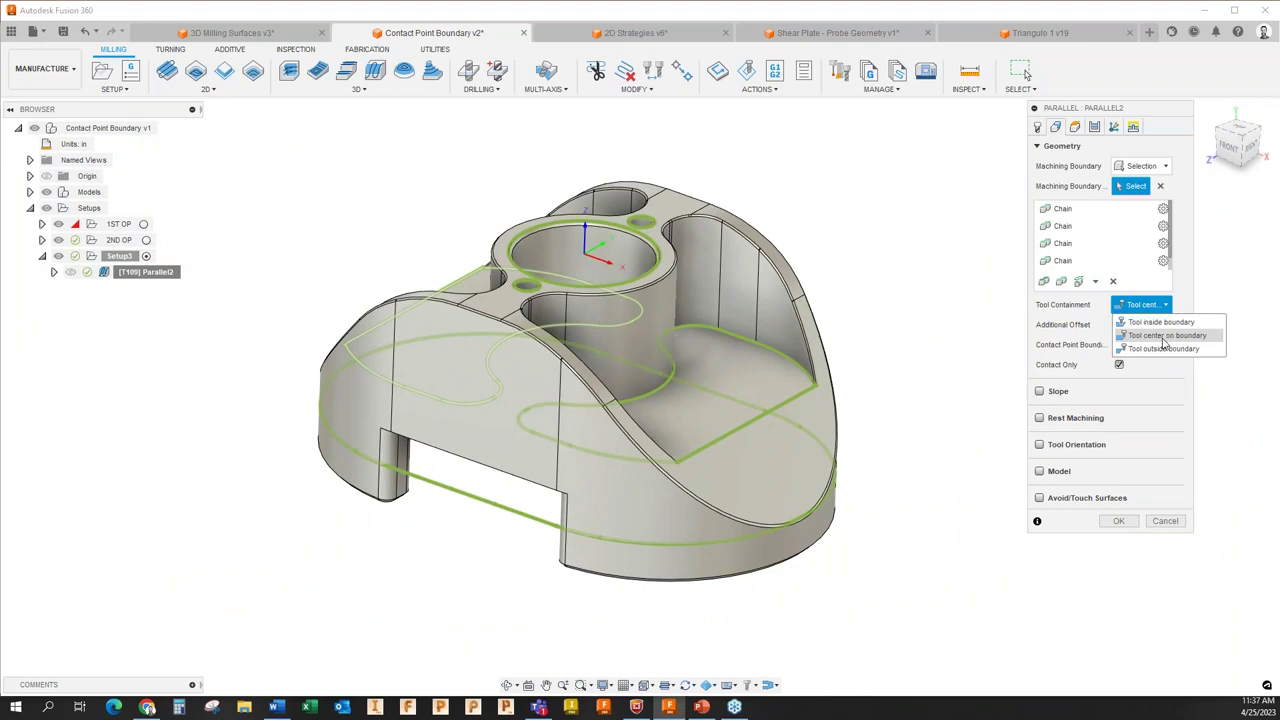
left_click(1163, 343)
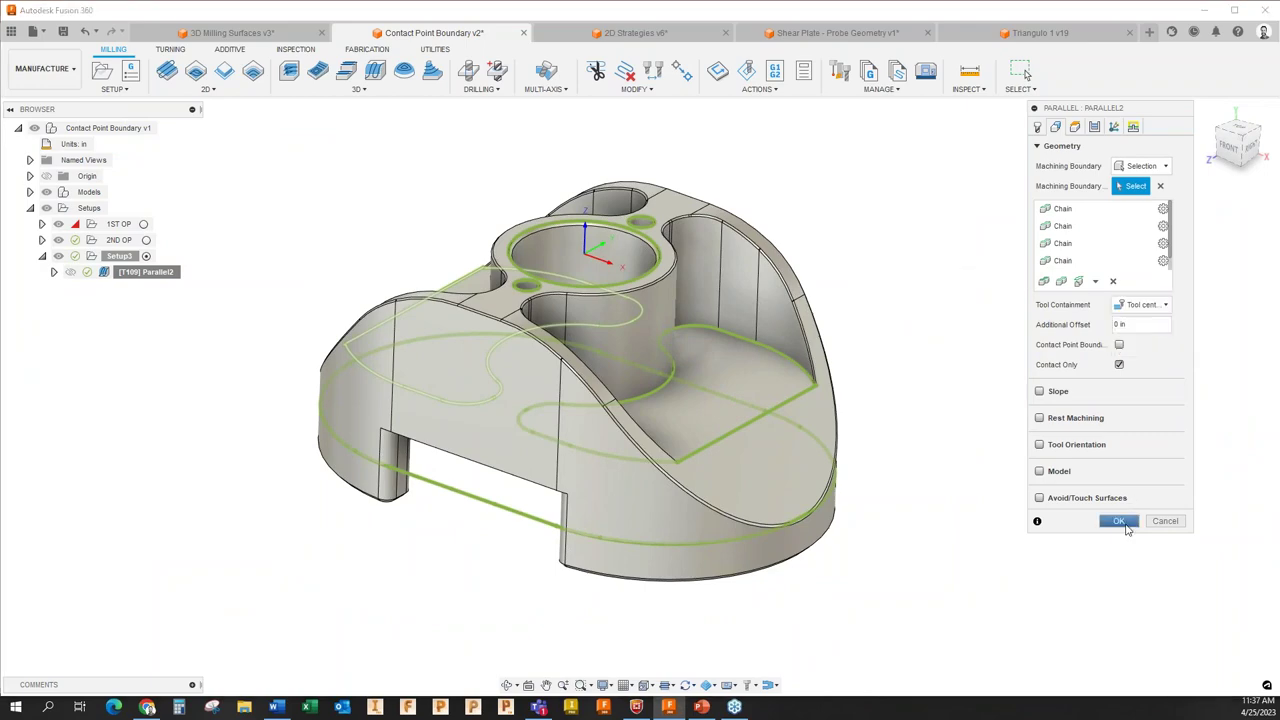
left_click(1120, 522)
scroll(683, 294, "up", 10)
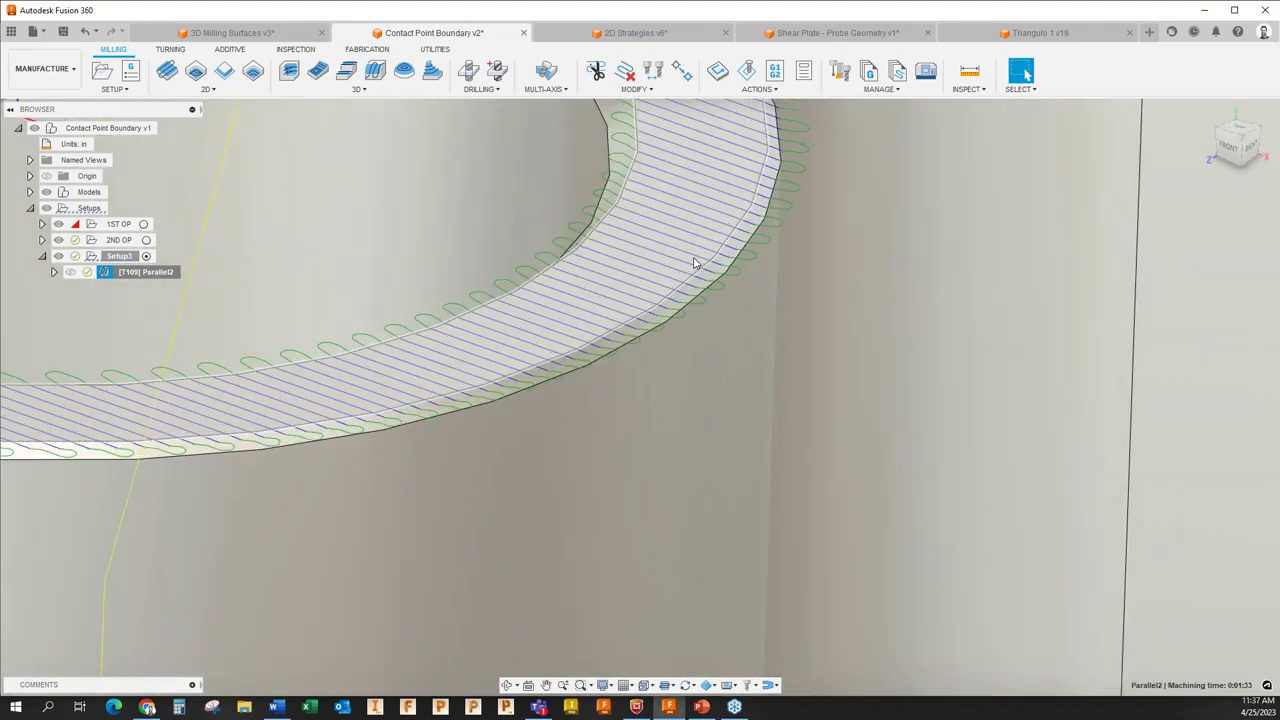
scroll(698, 273, "up", 3)
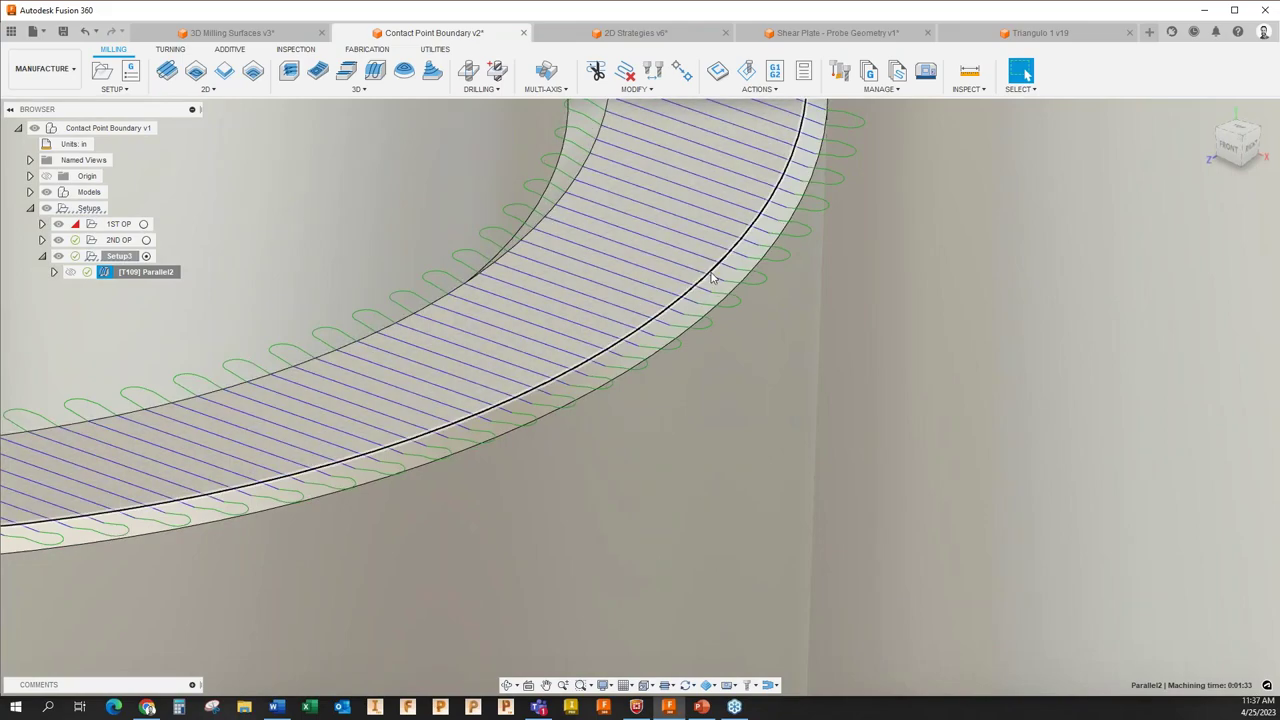
scroll(803, 283, "down", 10)
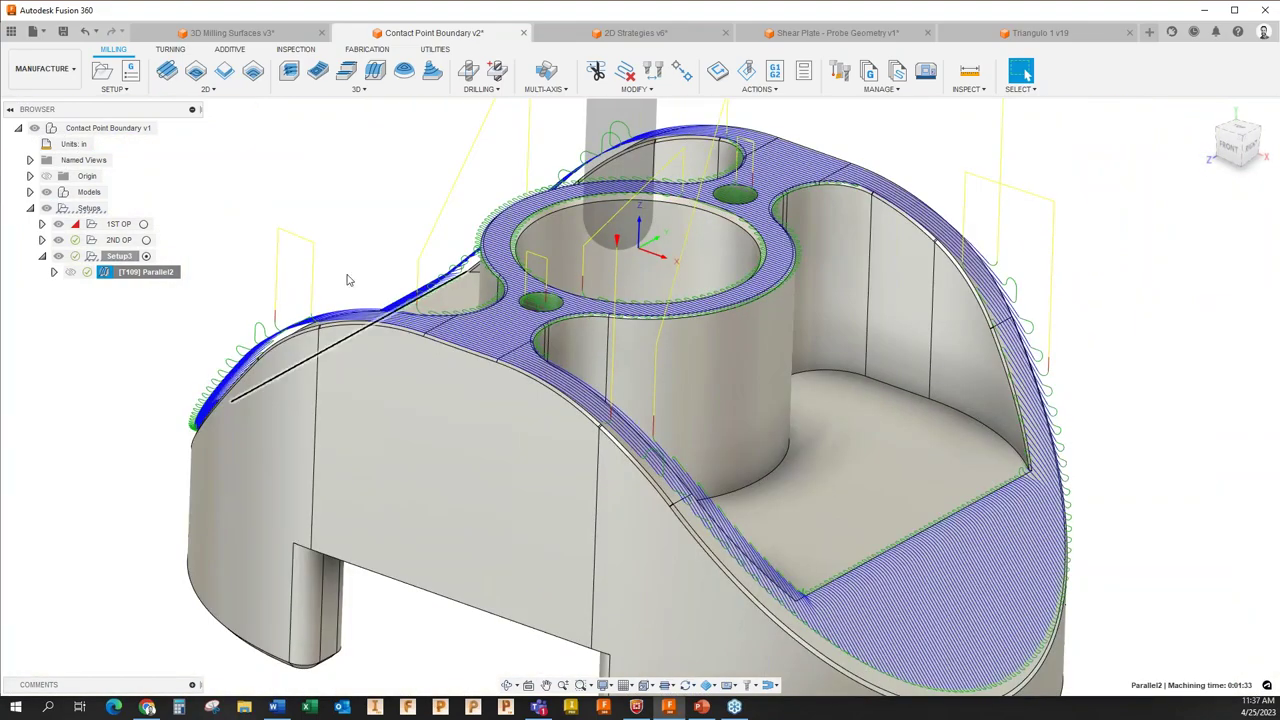
right_click(160, 273)
Switch Parallel2's tool containment to 'Tool outside boundary' and regenerate it at 0:04:00 machining time.
left_click(220, 11)
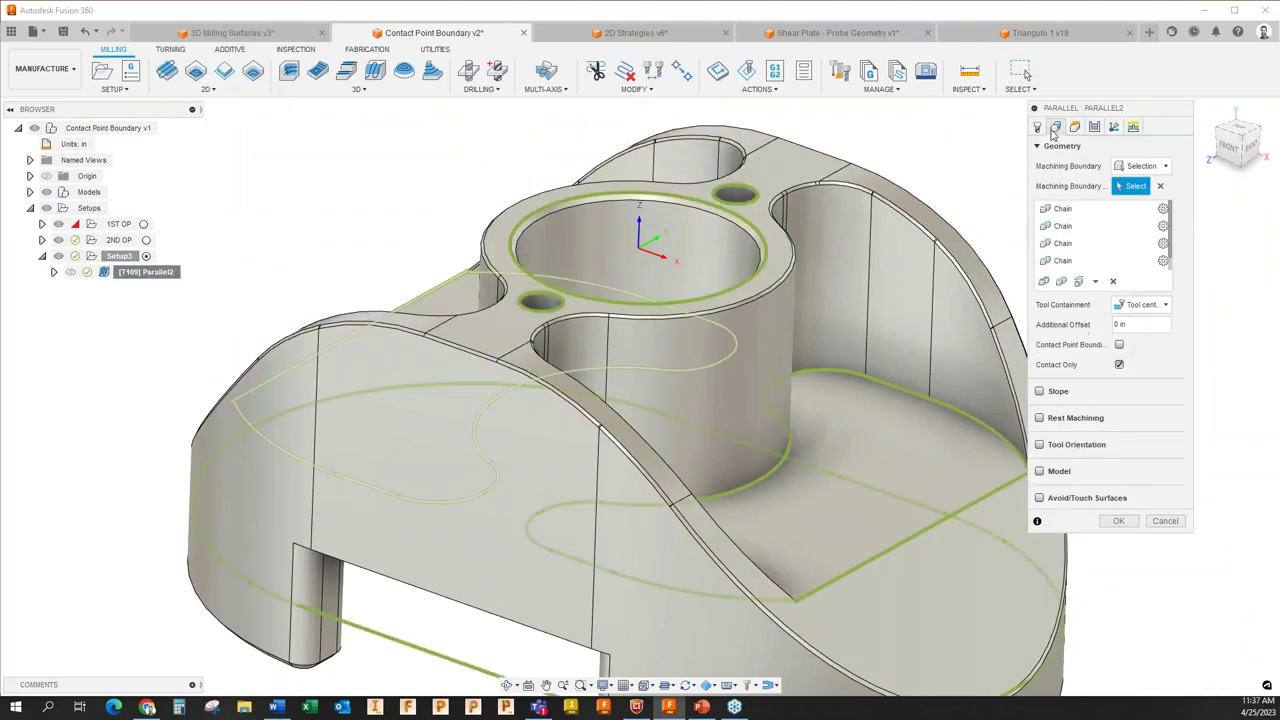
left_click(1163, 304)
left_click(1178, 348)
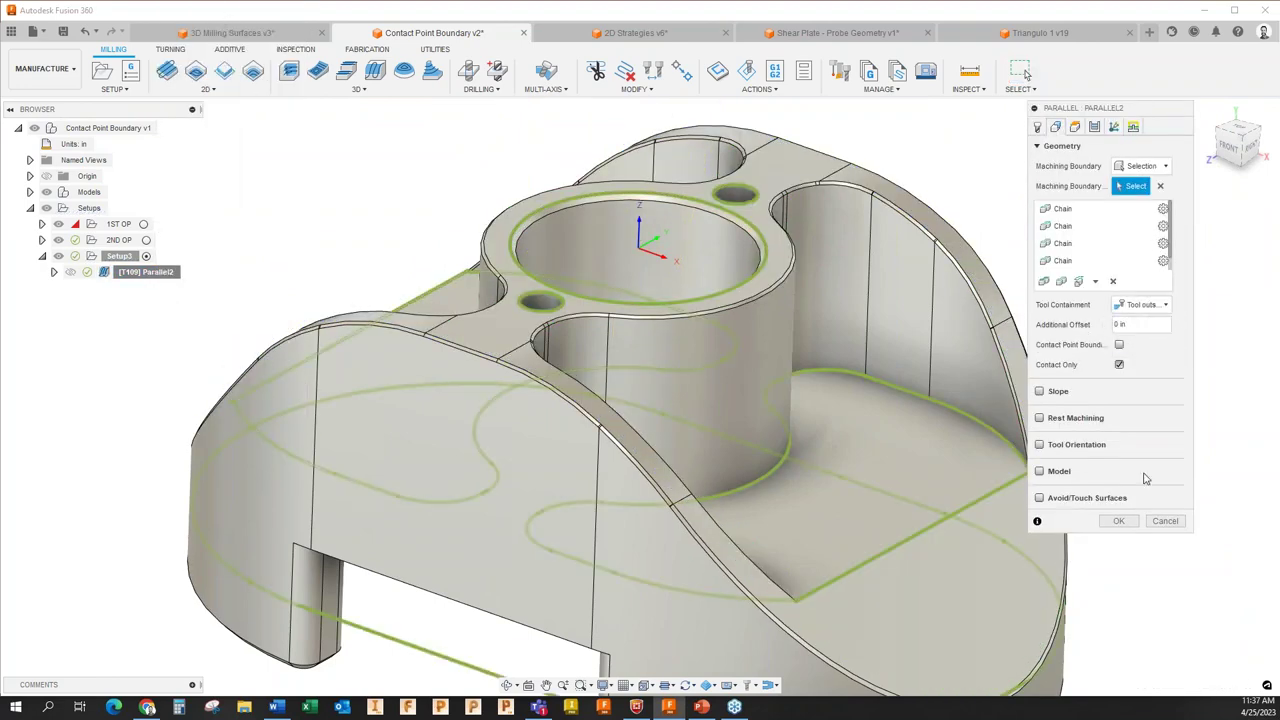
left_click(1128, 521)
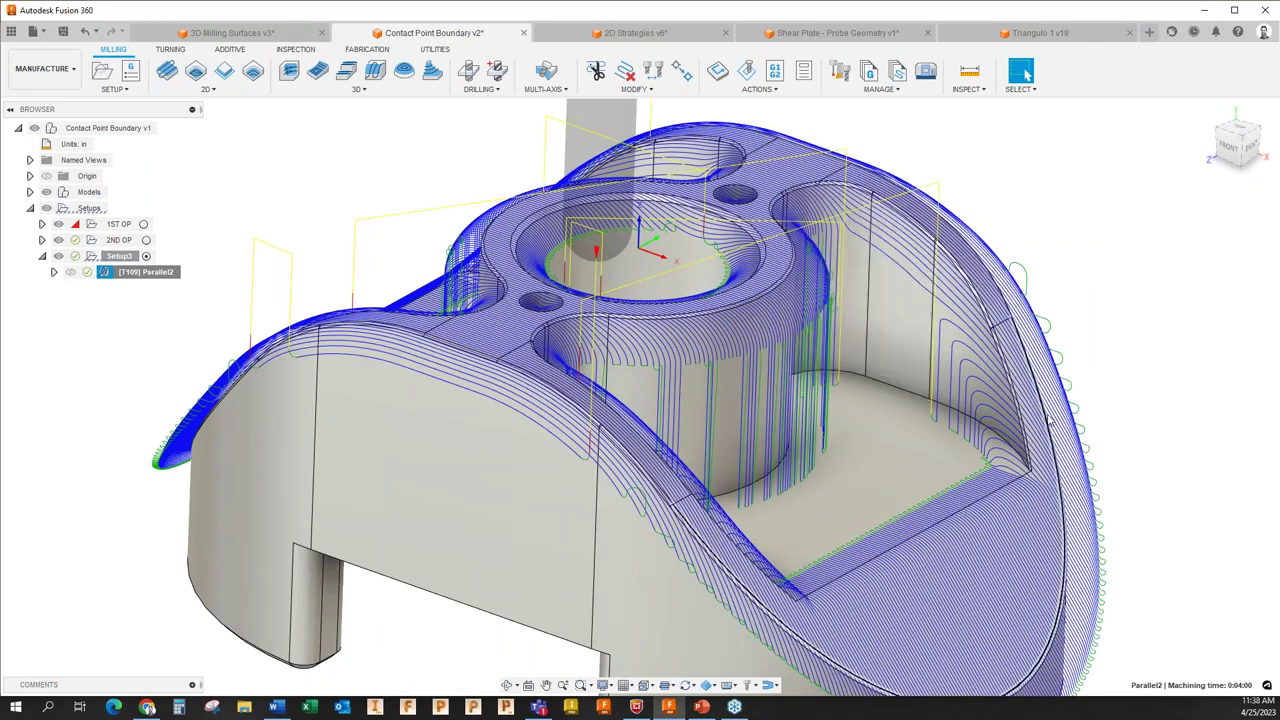
scroll(985, 445, "up", 5)
scroll(968, 430, "down", 1)
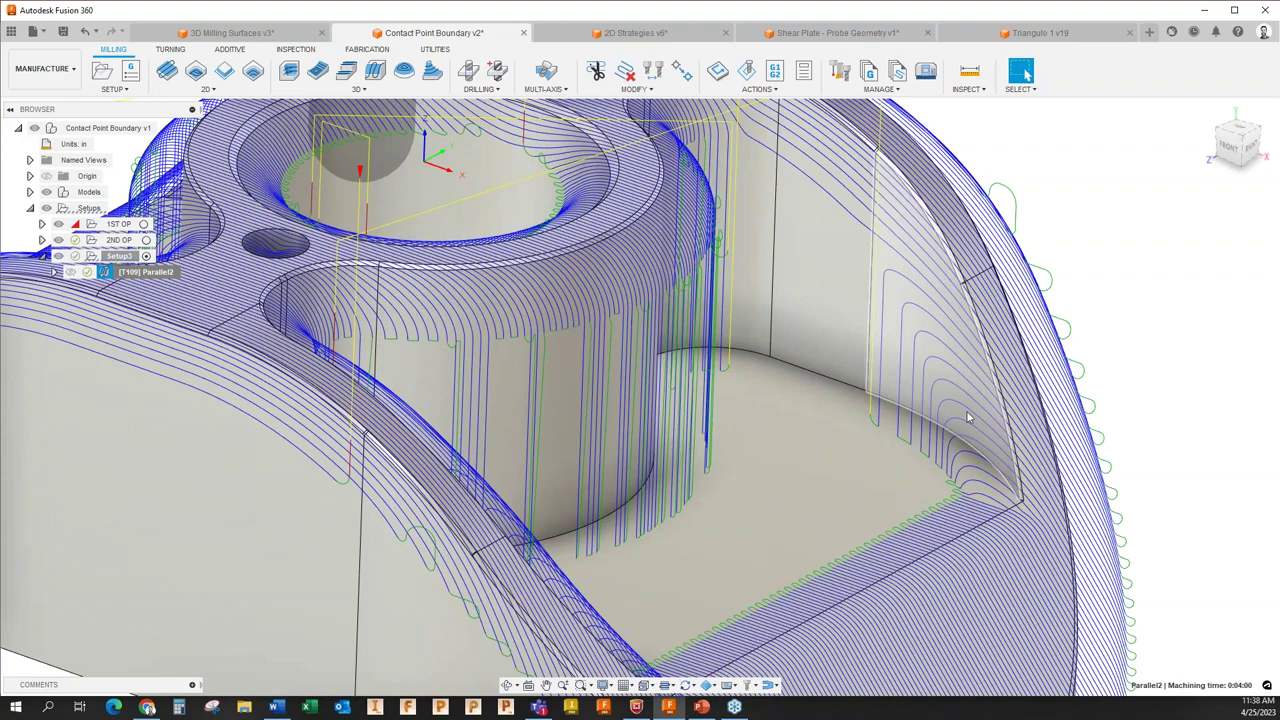
scroll(966, 410, "down", 6)
Switch Parallel2 to Contact Only containment, leaving small flat patches at 0:00:15, then reopen its settings.
right_click(150, 271)
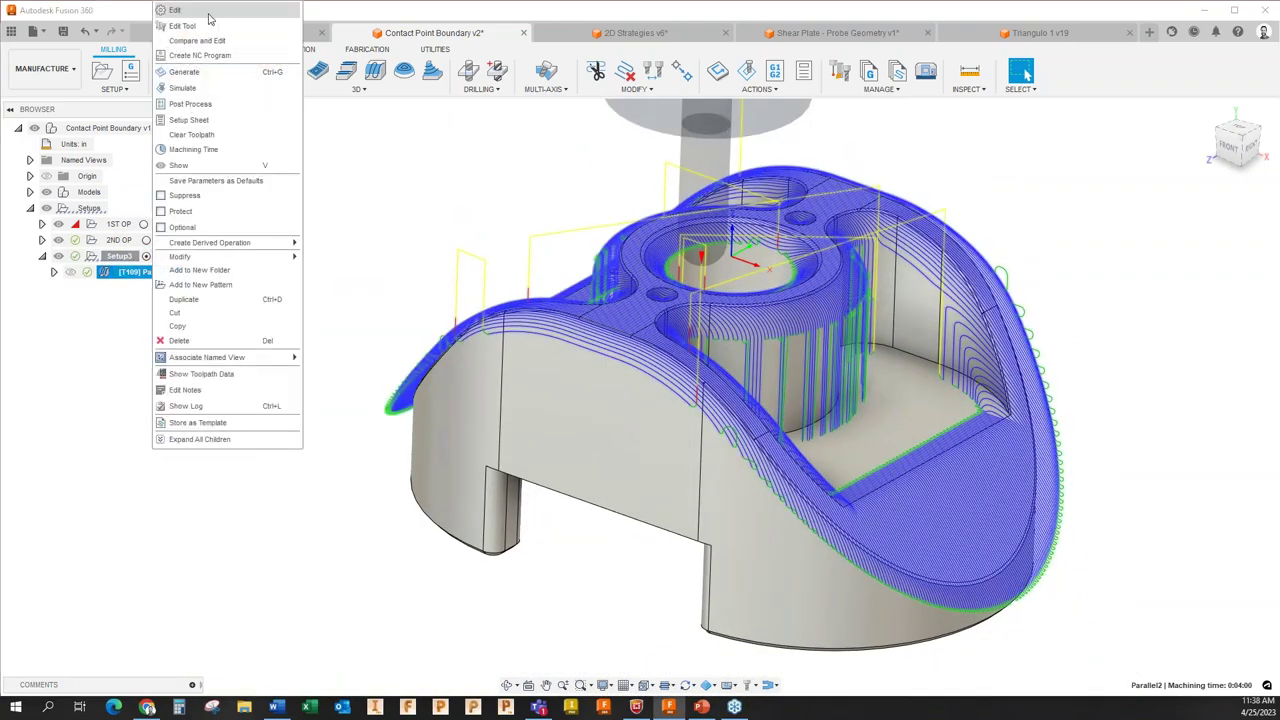
left_click(250, 8)
left_click(1055, 127)
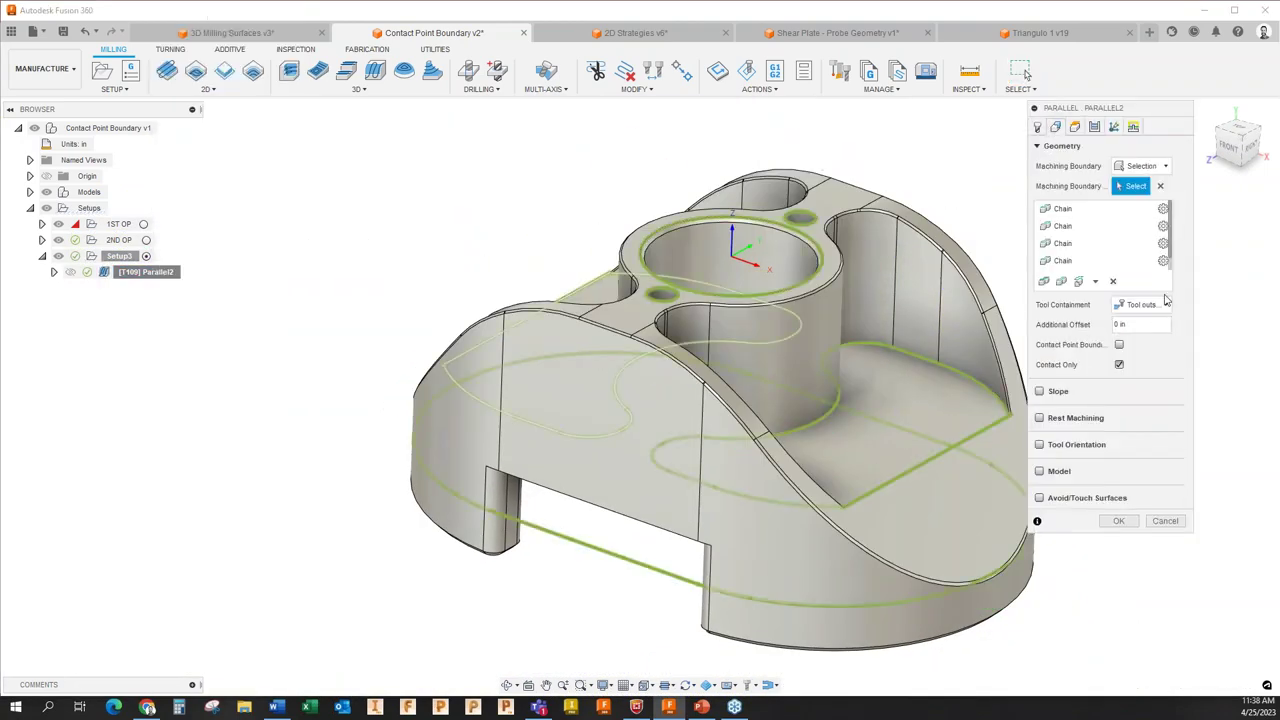
left_click(1141, 304)
left_click(1152, 320)
left_click(1119, 521)
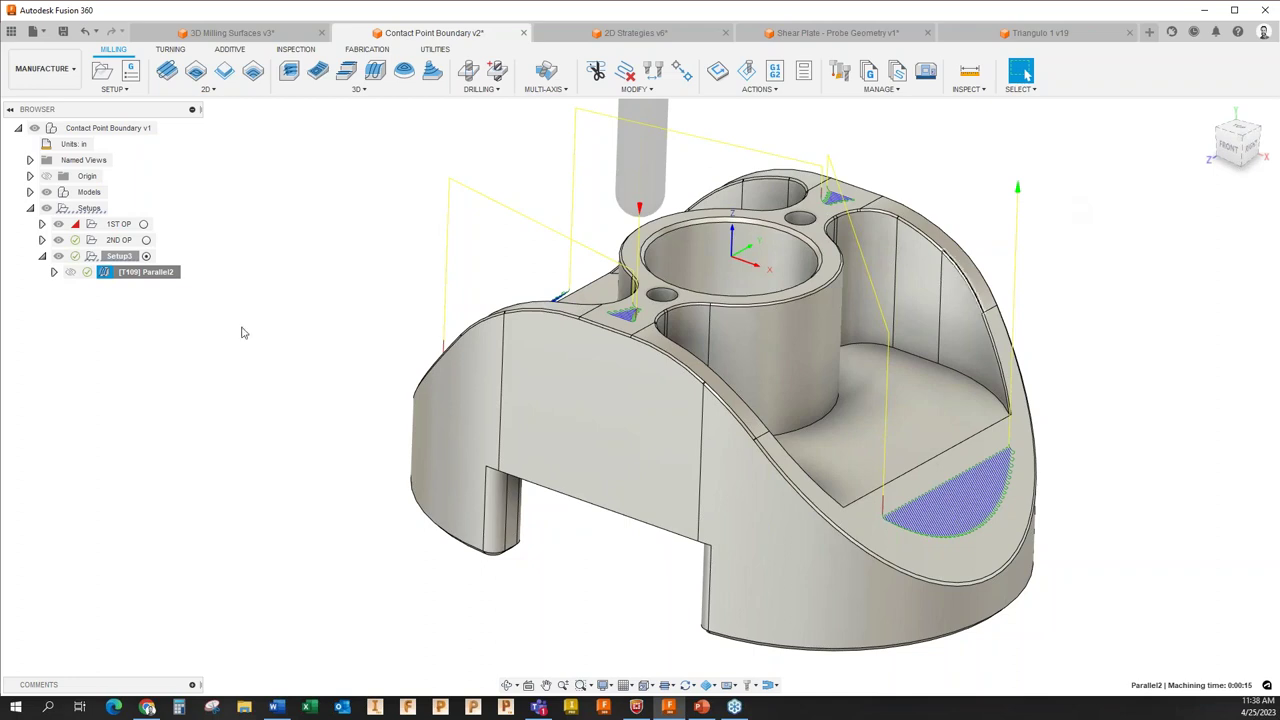
right_click(143, 272)
left_click(1050, 265)
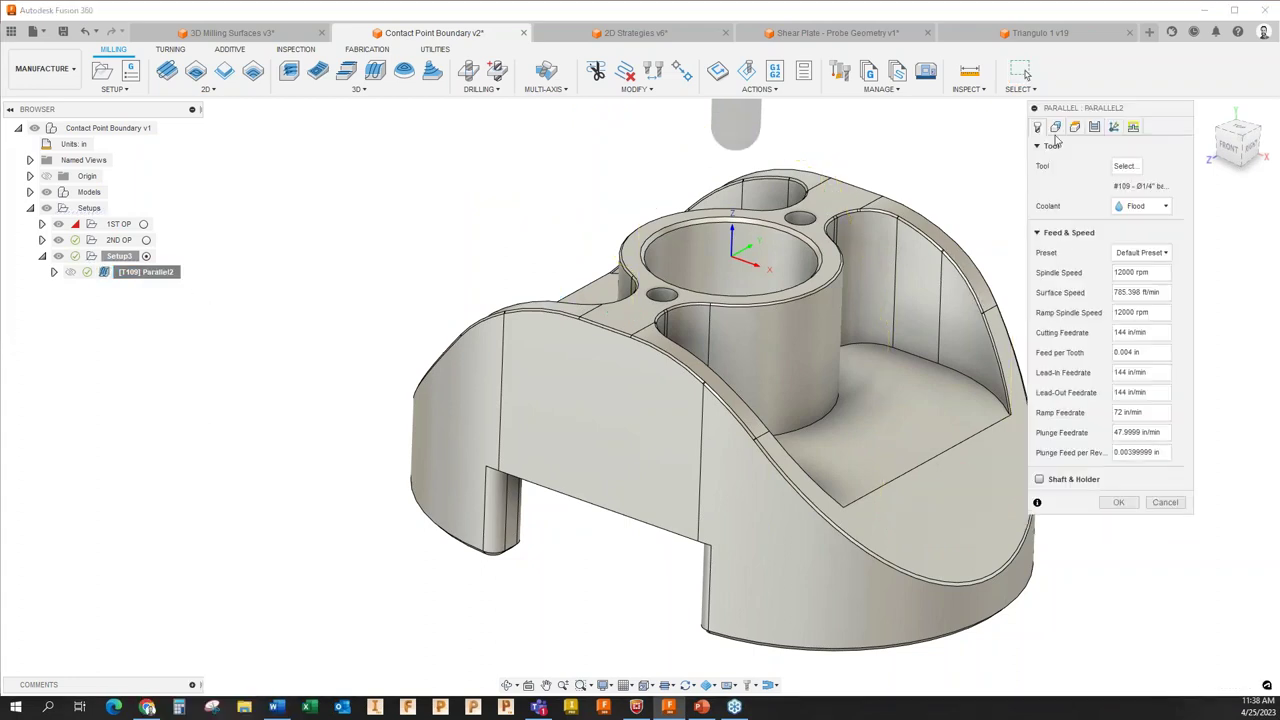
Put the tool centre on the boundary, enable Contact Point Boundary, and regenerate Parallel2 at 0:01:33.
left_click(1055, 126)
left_click(1140, 304)
left_click(1154, 335)
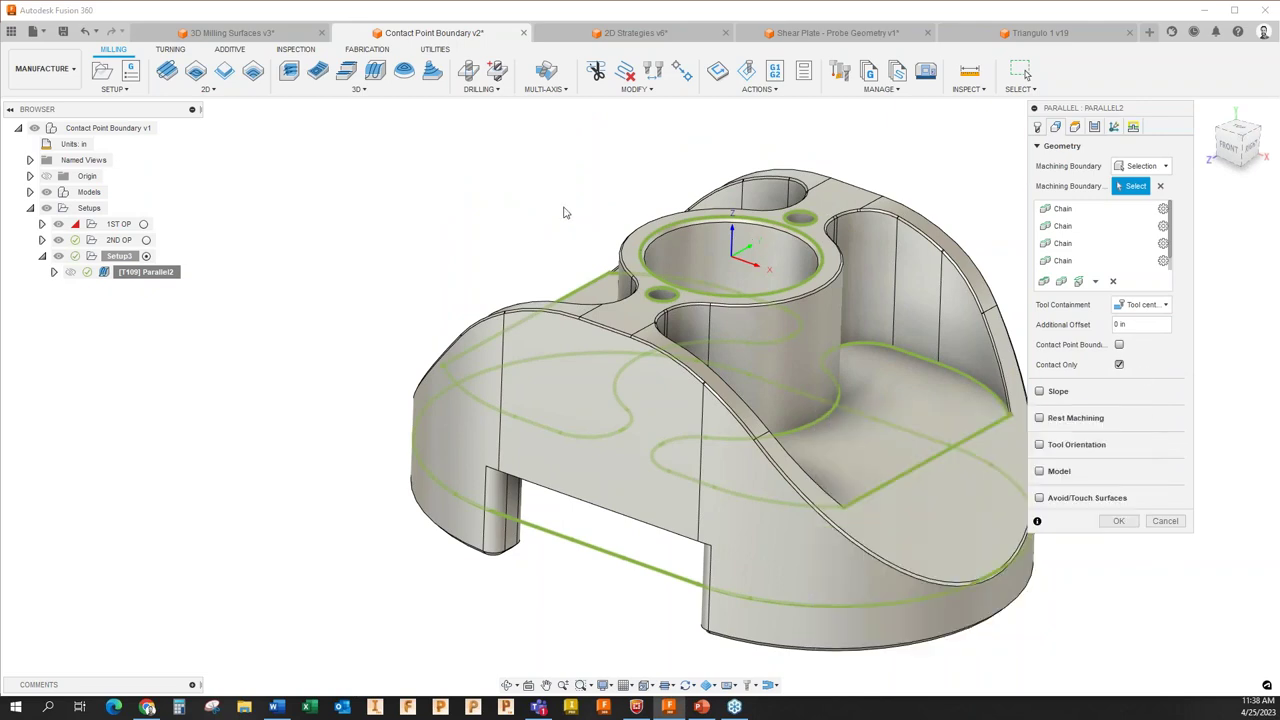
scroll(563, 209, "down", 1)
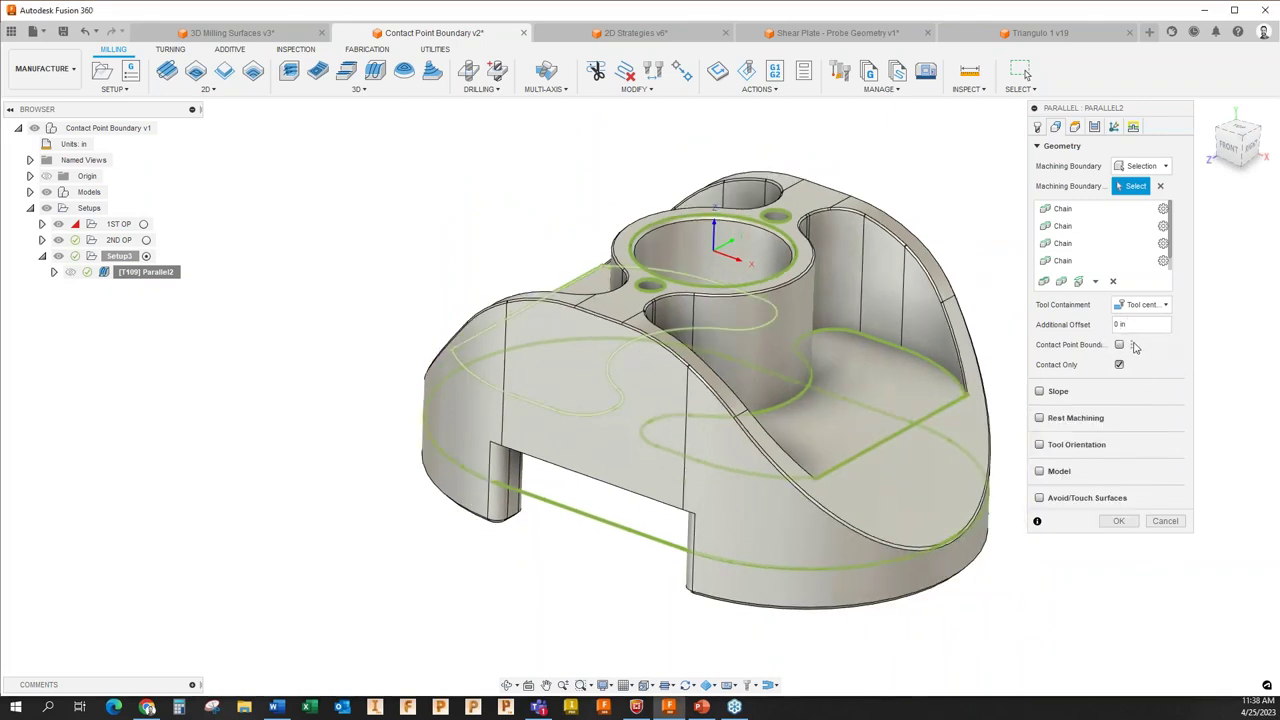
mouse_move(1121, 349)
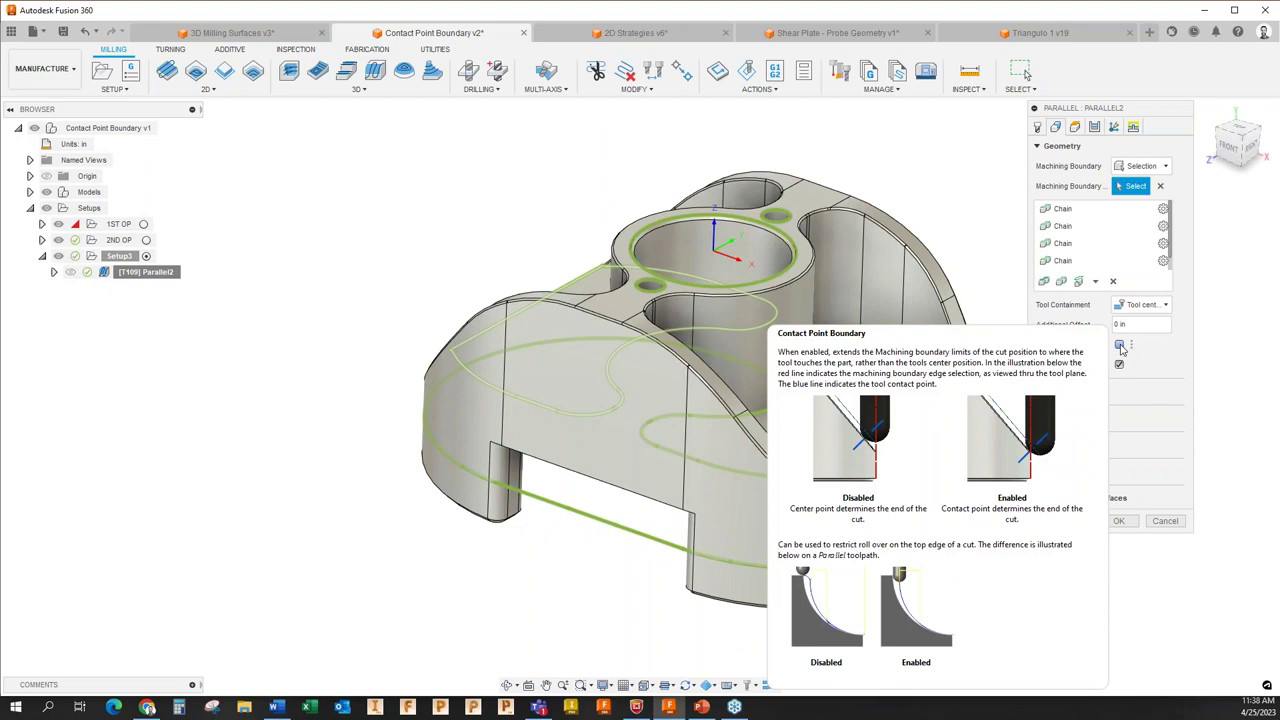
left_click(1120, 346)
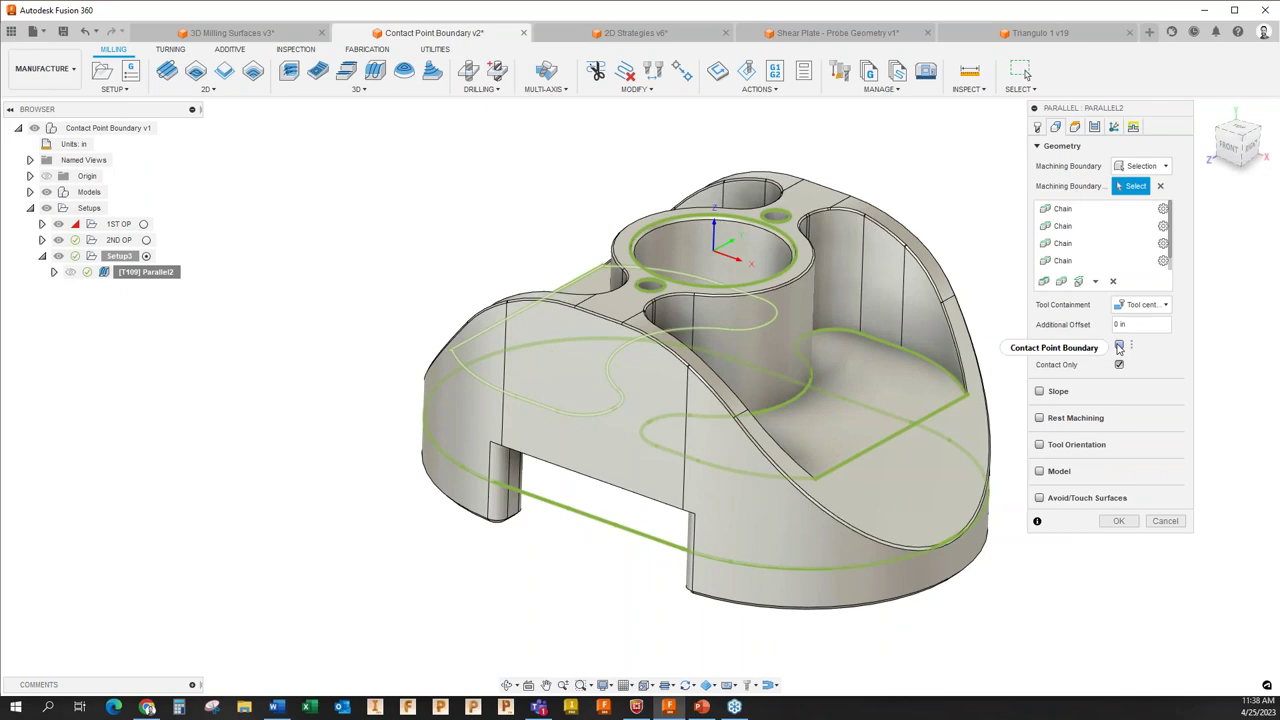
left_click(1118, 520)
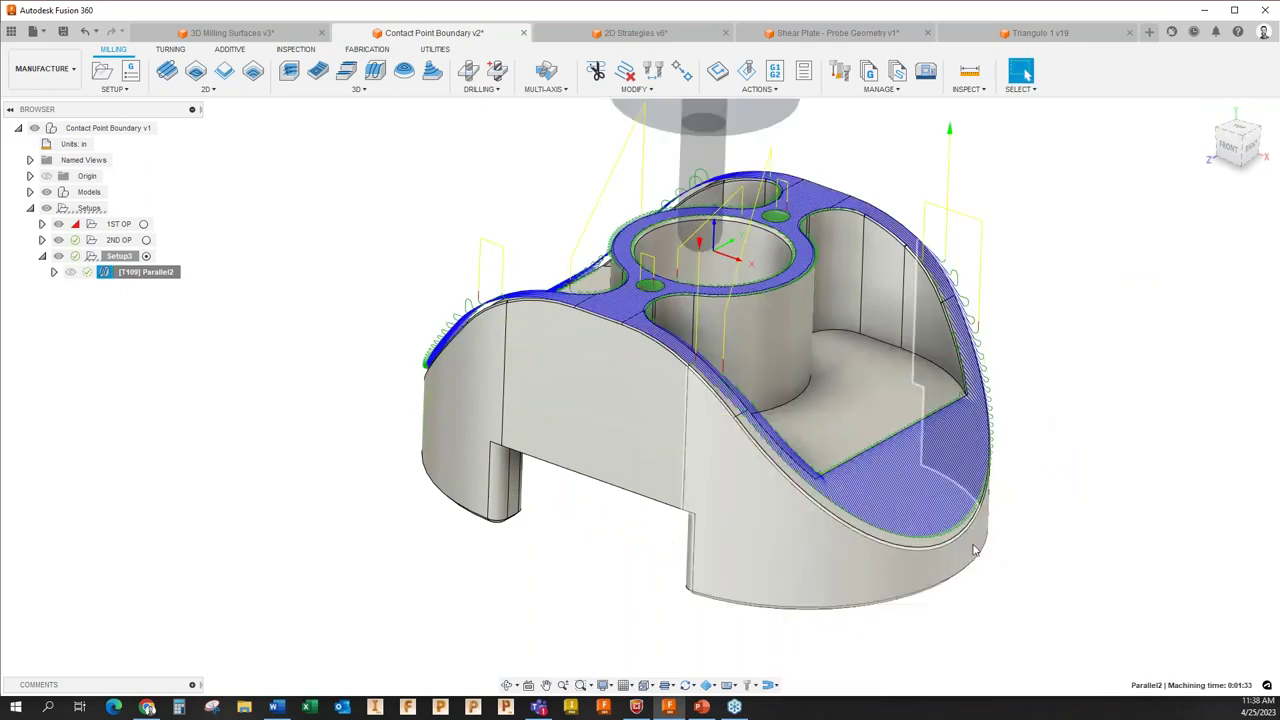
Inspect Parallel2's passes on the sloped edges from the FRONT and angled views, then reopen its settings.
scroll(977, 275, "up", 8)
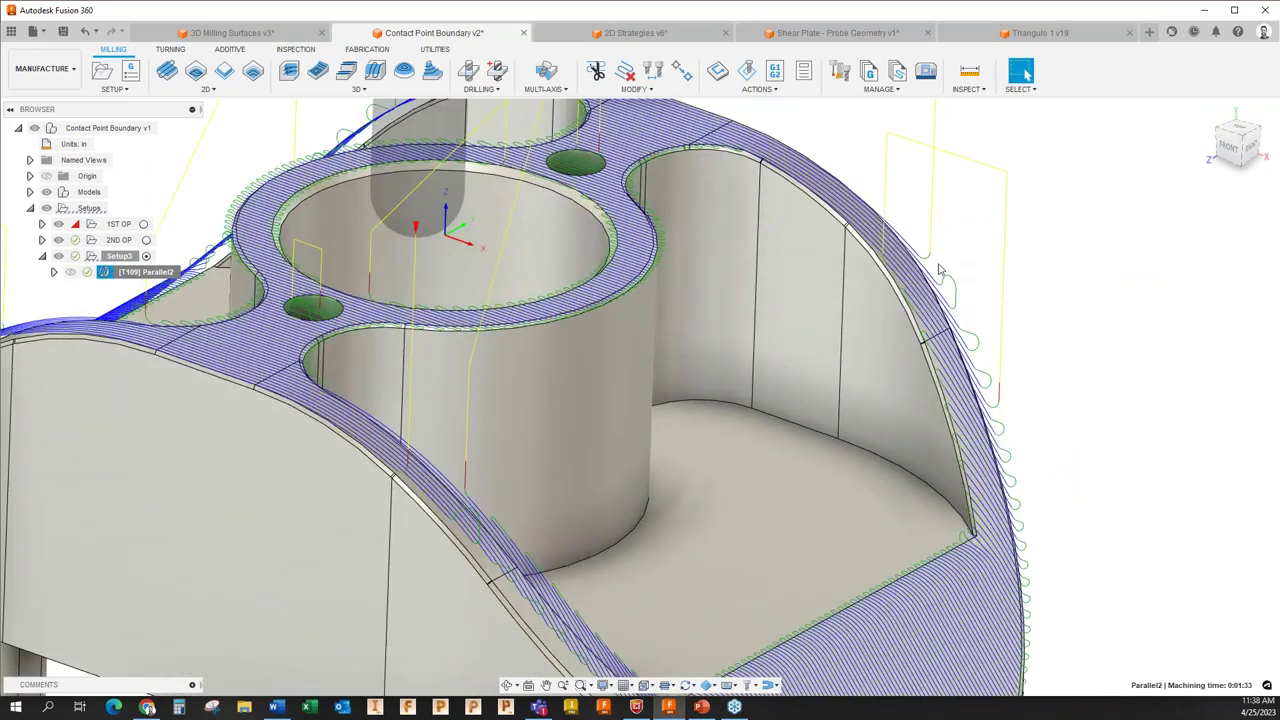
scroll(922, 256, "up", 1)
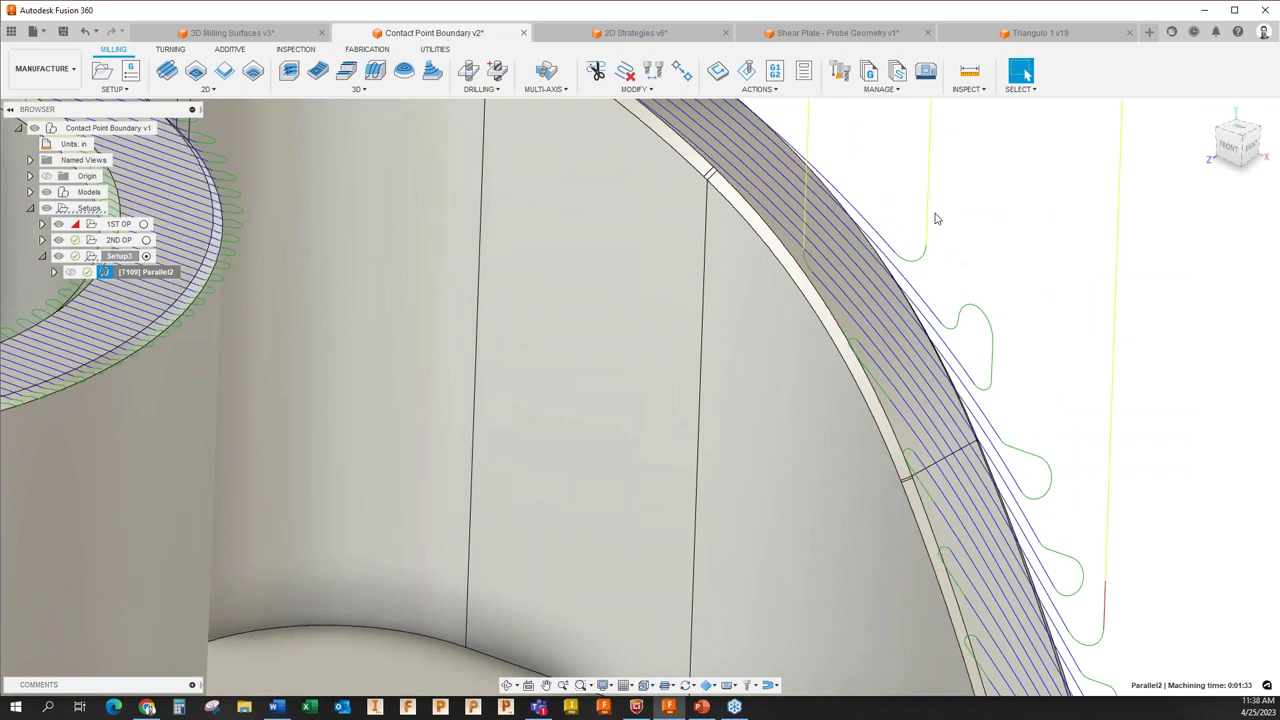
scroll(937, 218, "down", 10)
left_click(1238, 147)
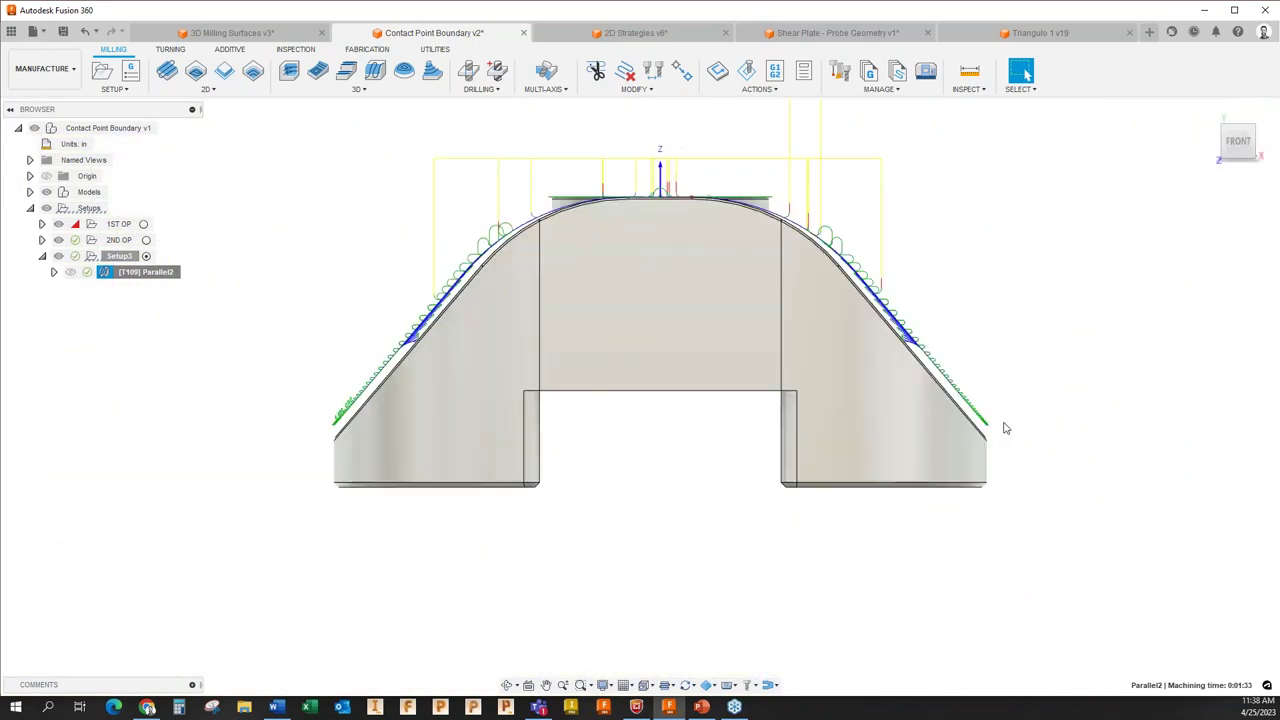
scroll(1006, 428, "up", 8)
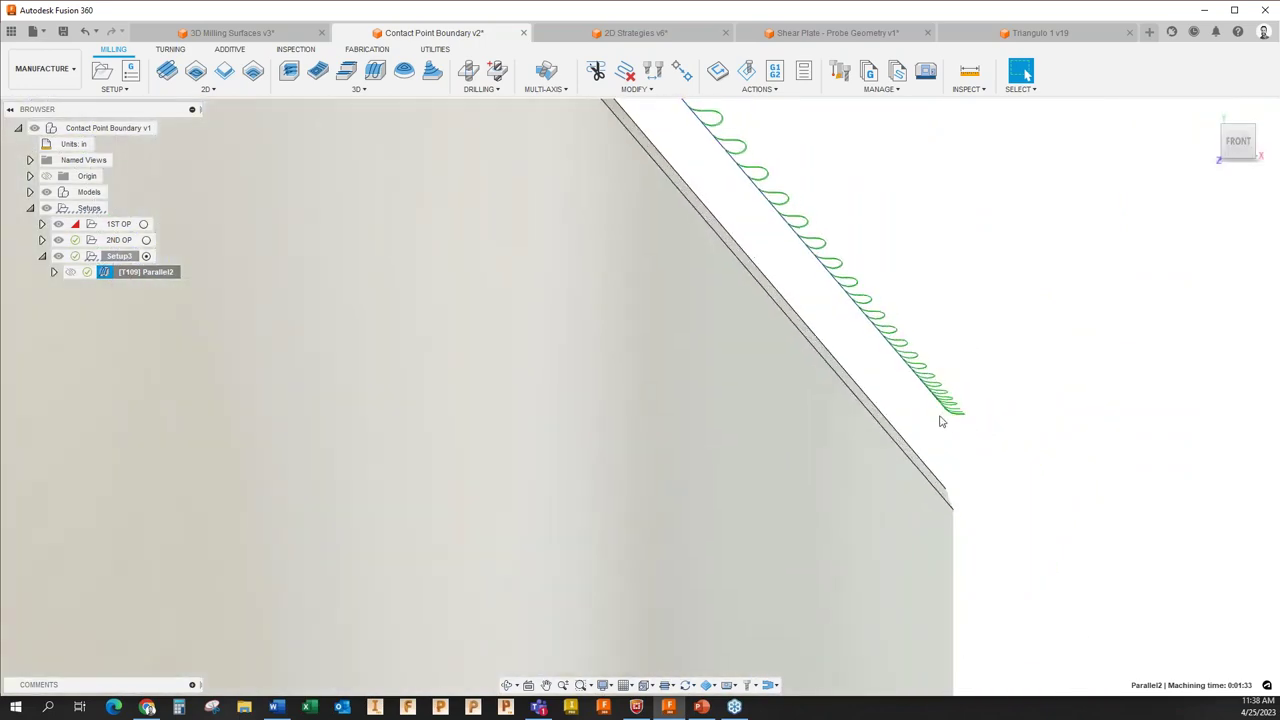
scroll(940, 421, "down", 8)
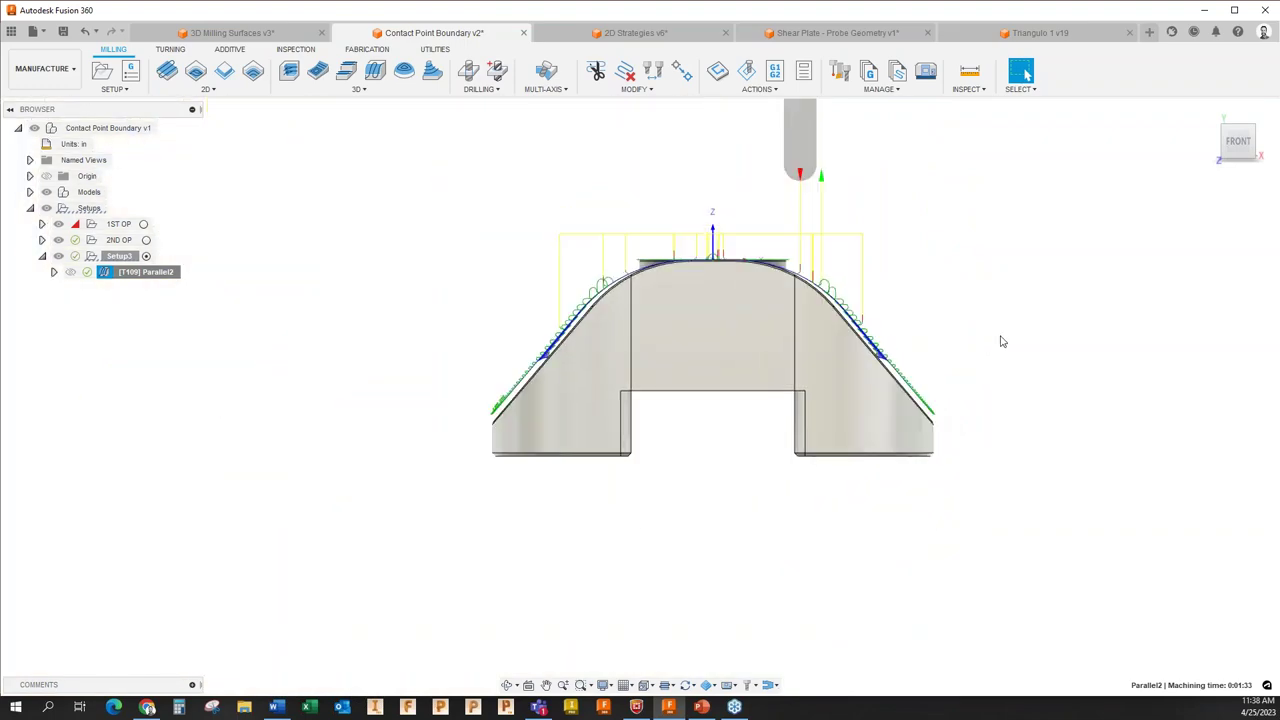
middle_click_drag(1003, 342, 937, 423, "shift")
scroll(937, 440, "up", 5)
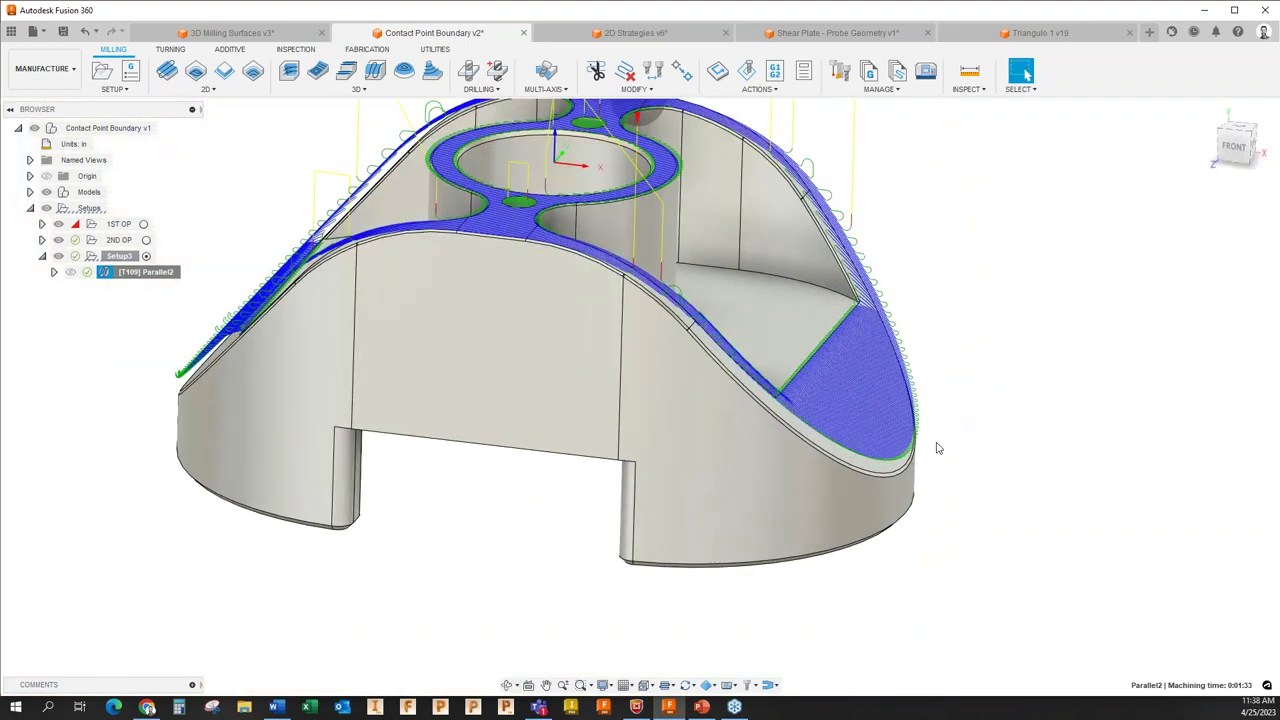
scroll(938, 445, "up", 2)
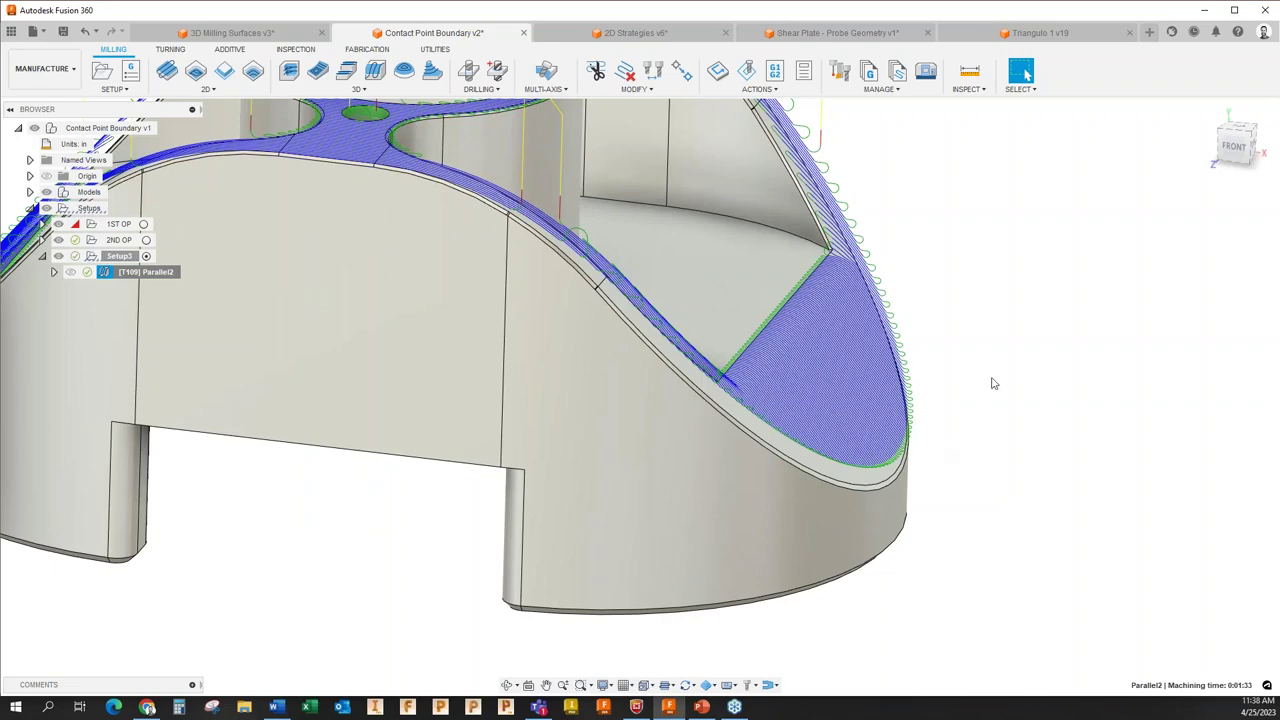
scroll(944, 616, "down", 3)
right_click(141, 271)
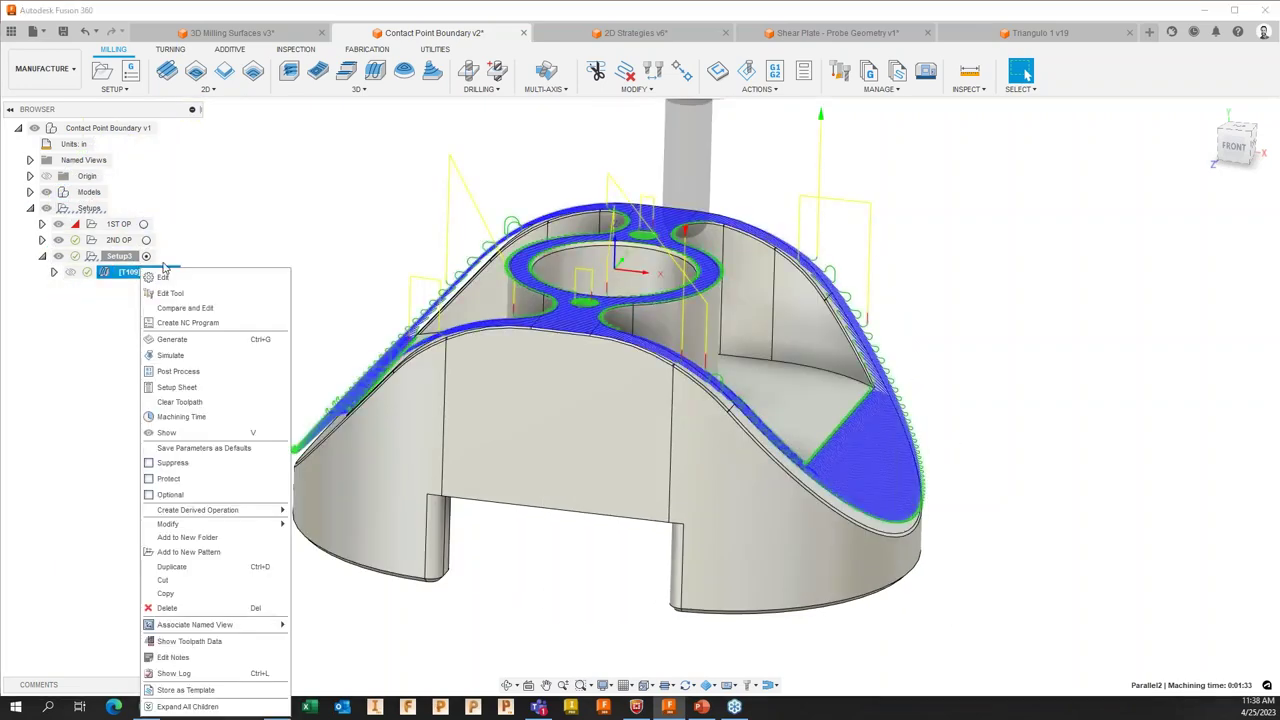
left_click(155, 281)
Enable Contact Point Boundary on Parallel2 and regenerate it at 0:02:24 machining time.
left_click(1056, 128)
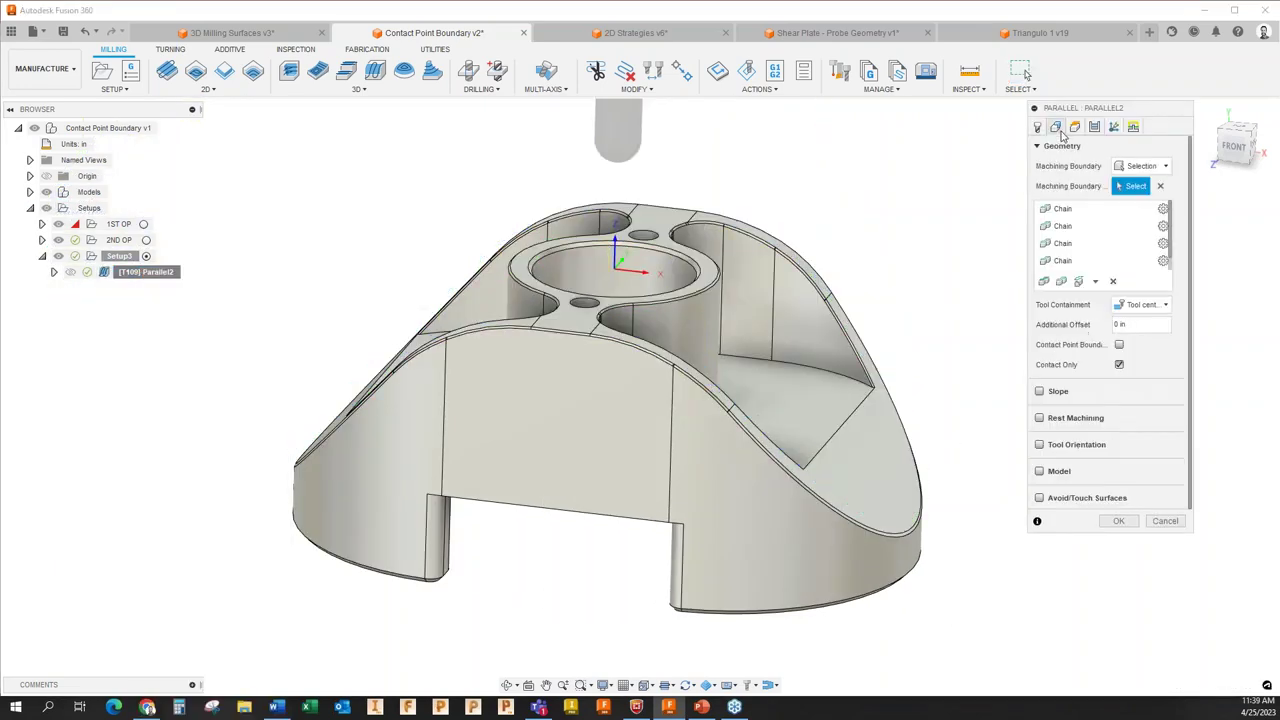
left_click(1119, 345)
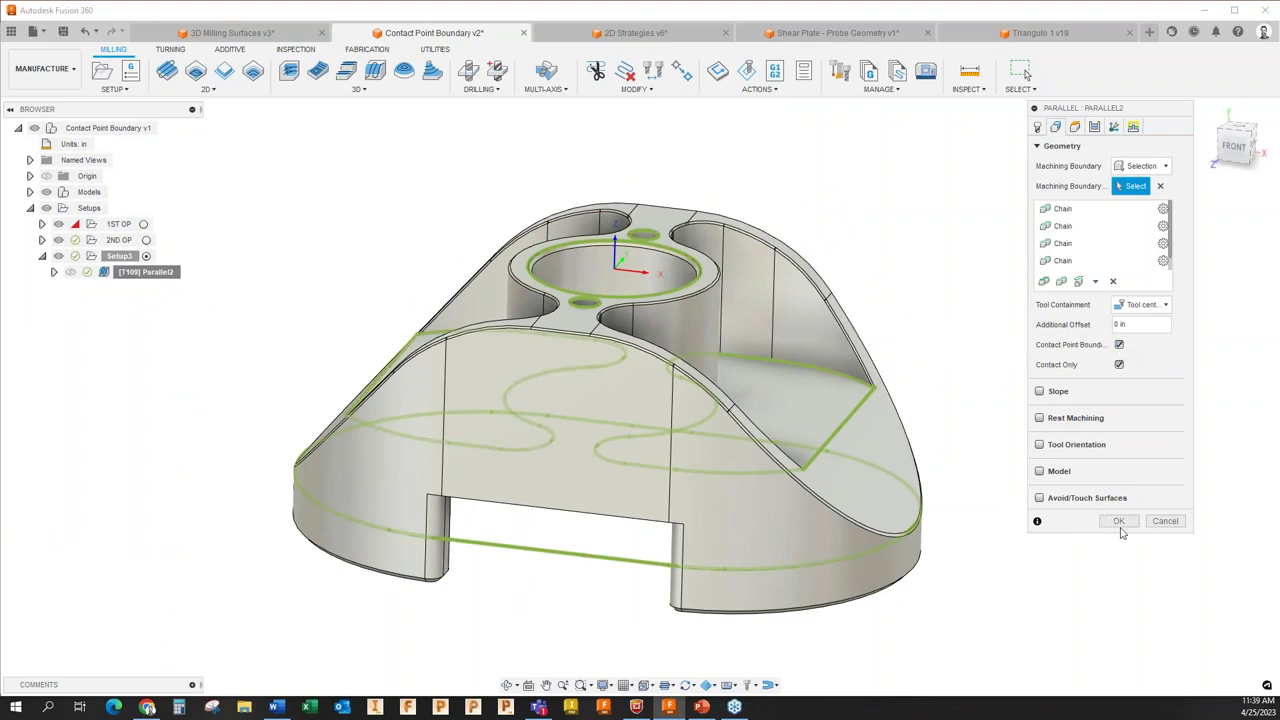
key("Return")
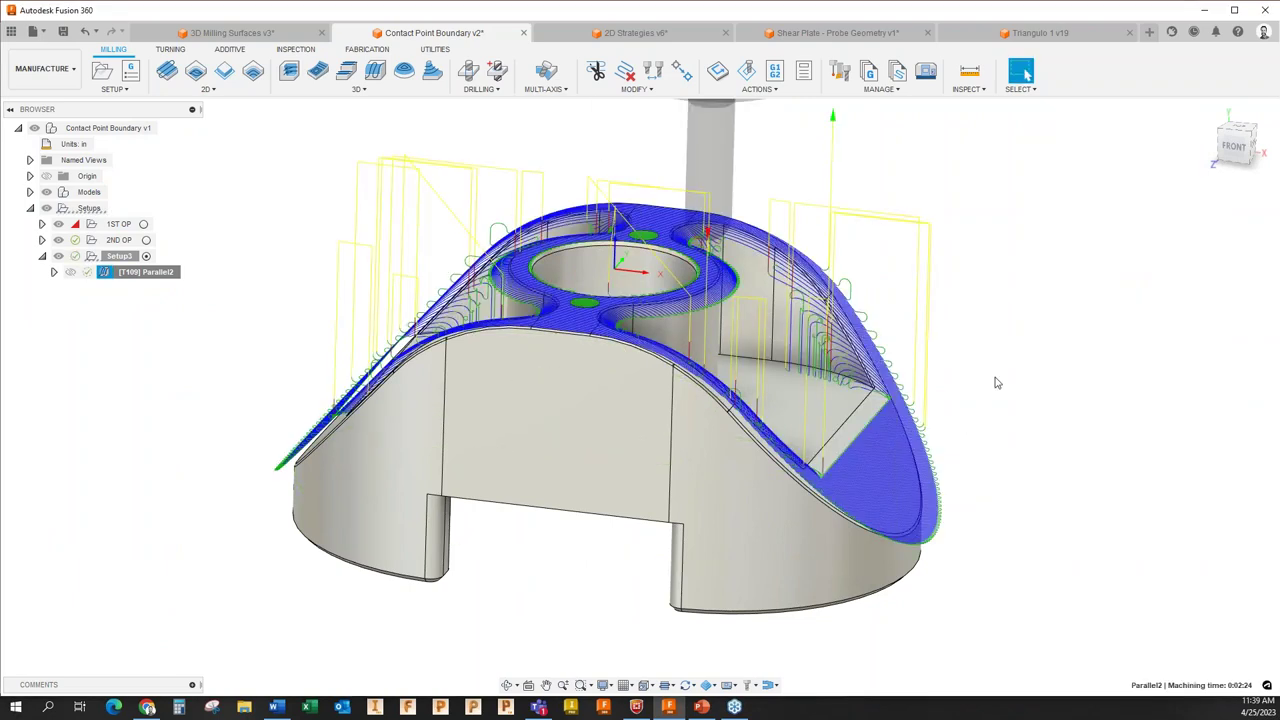
Orbit and zoom around the part to inspect Parallel2's passes reaching out to the rim.
middle_click_drag(1049, 393, 1003, 397, "shift")
scroll(885, 335, "up", 5)
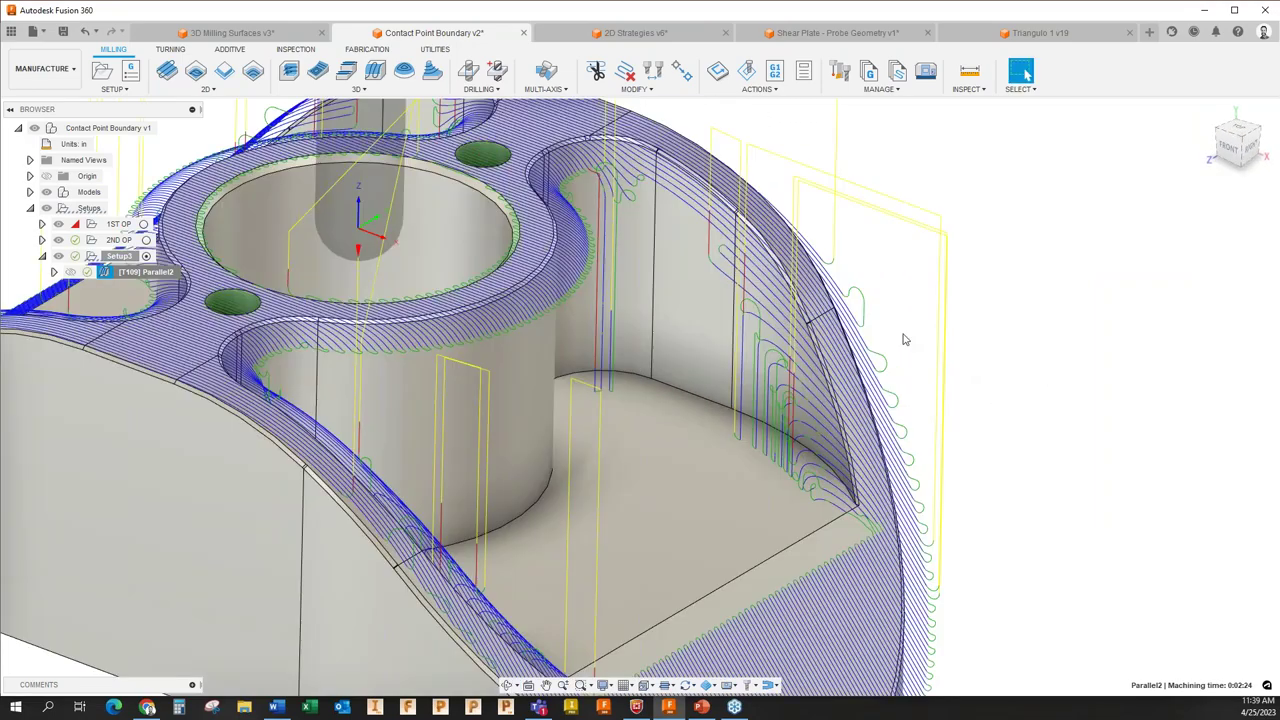
scroll(790, 270, "down", 5)
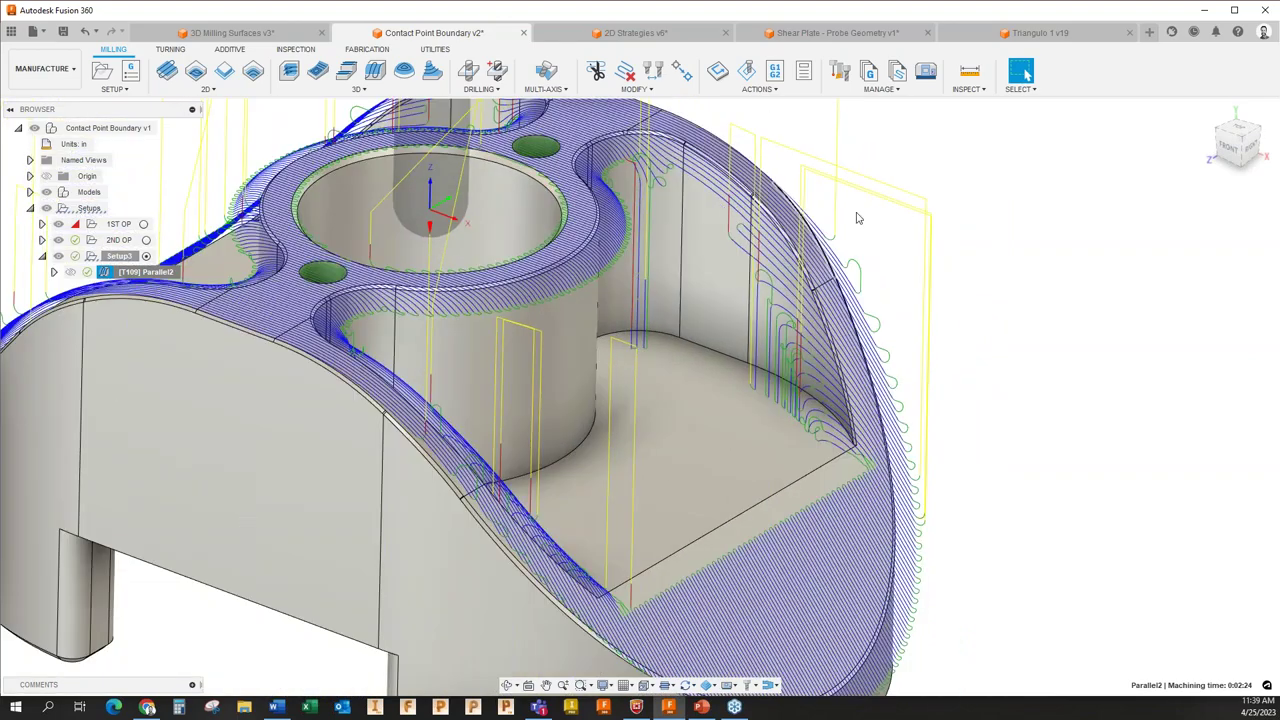
middle_click_drag(870, 300, 848, 463, "shift")
left_click(854, 465)
middle_click_drag(924, 456, 883, 466, "shift")
left_click(118, 256)
left_click(143, 272)
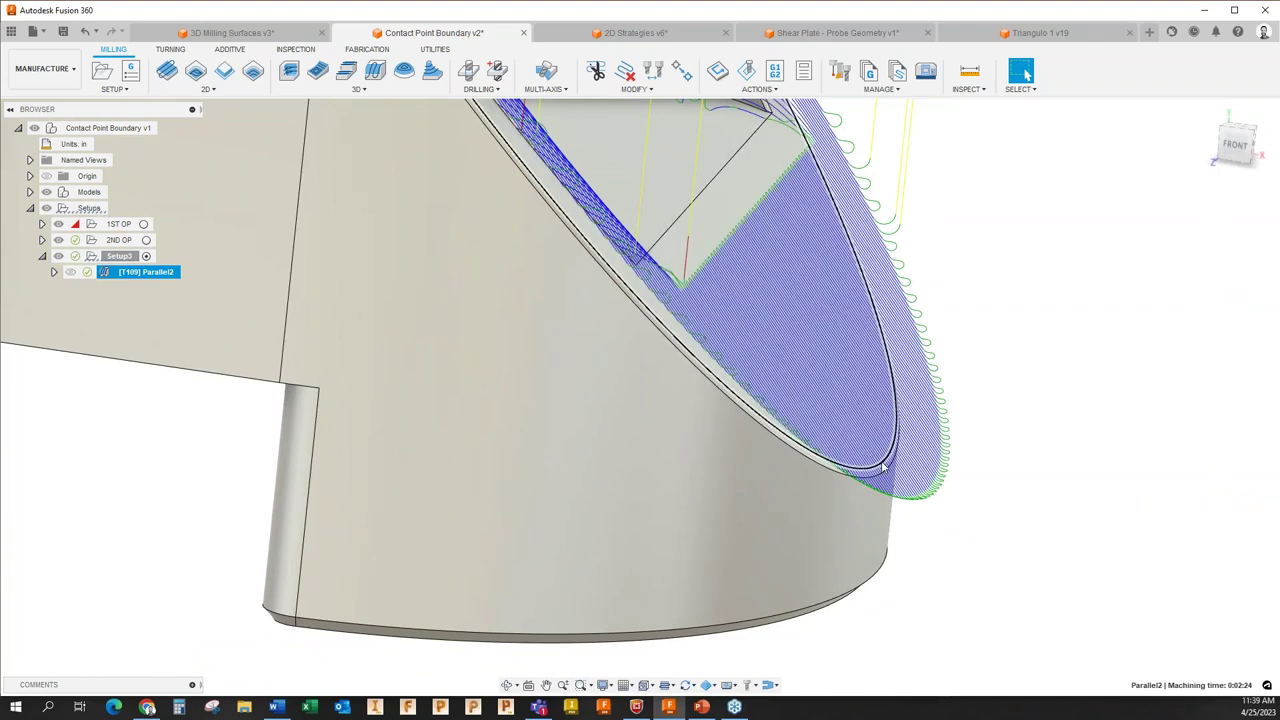
scroll(883, 466, "down", 10)
middle_click_drag(900, 440, 993, 378, "shift")
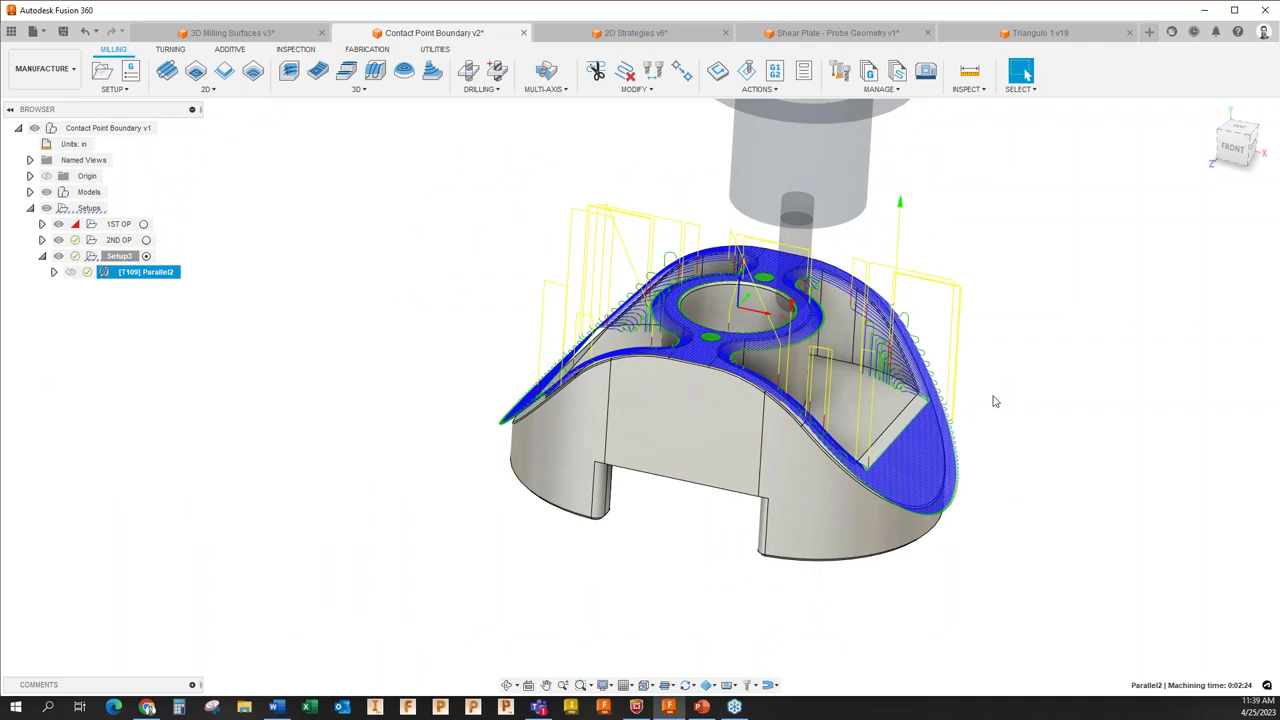
right_click(158, 273)
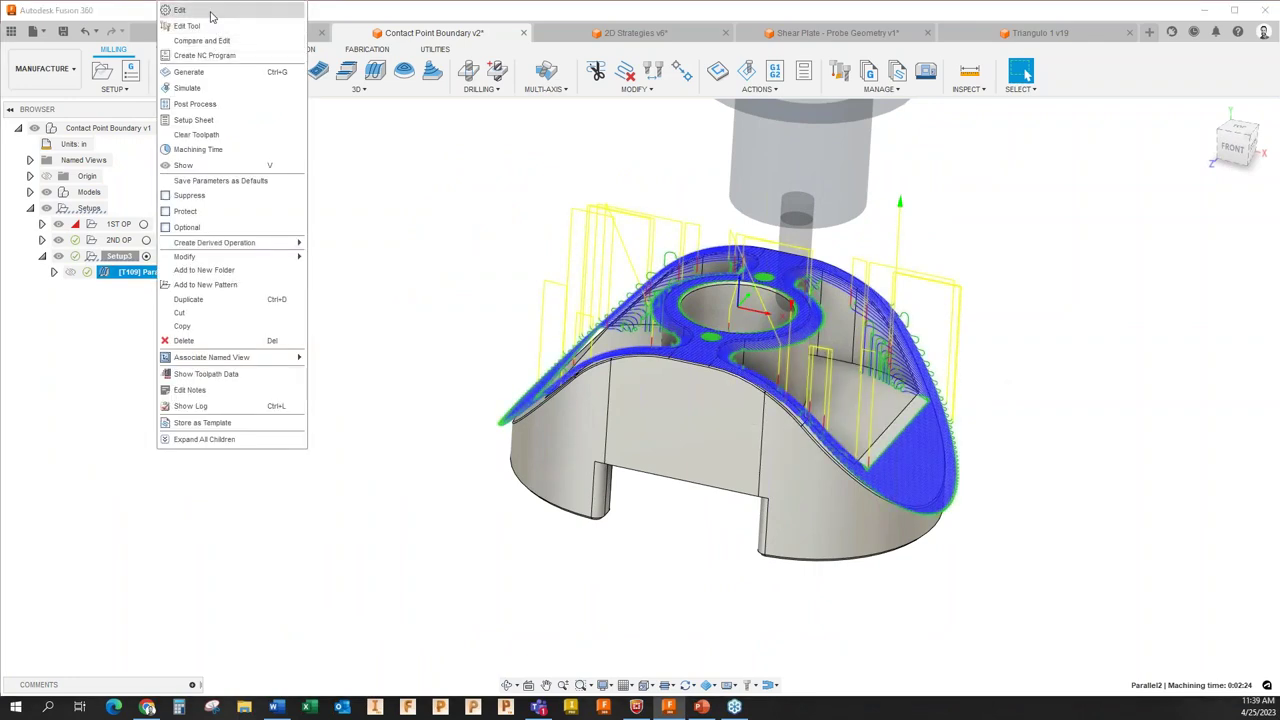
left_click(200, 12)
left_click(1055, 126)
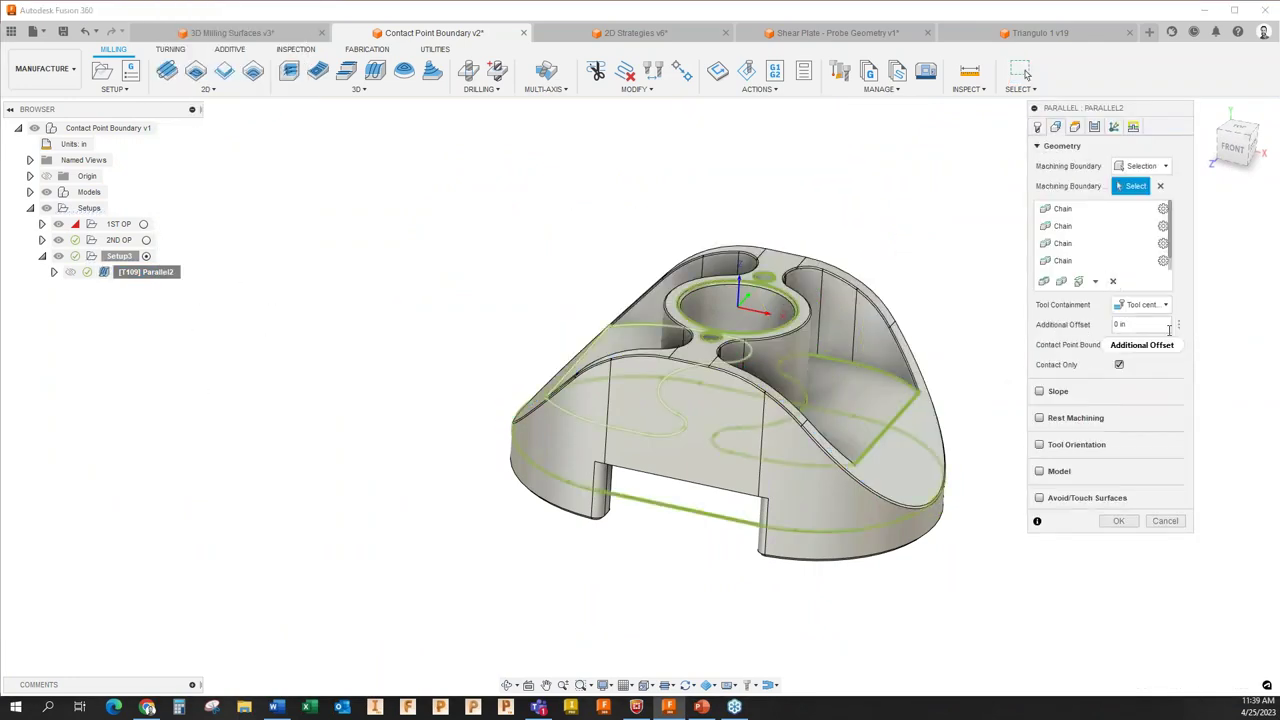
left_click(1119, 345)
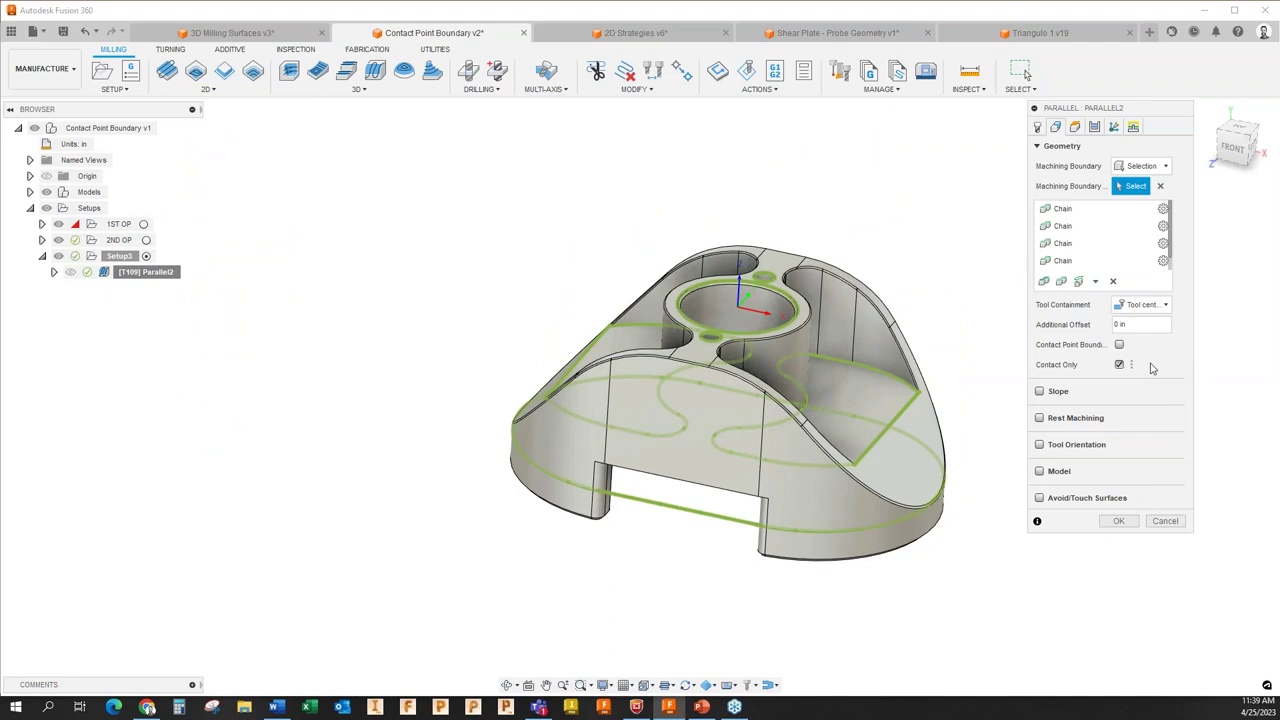
middle_click_drag(1151, 368, 899, 254, "shift")
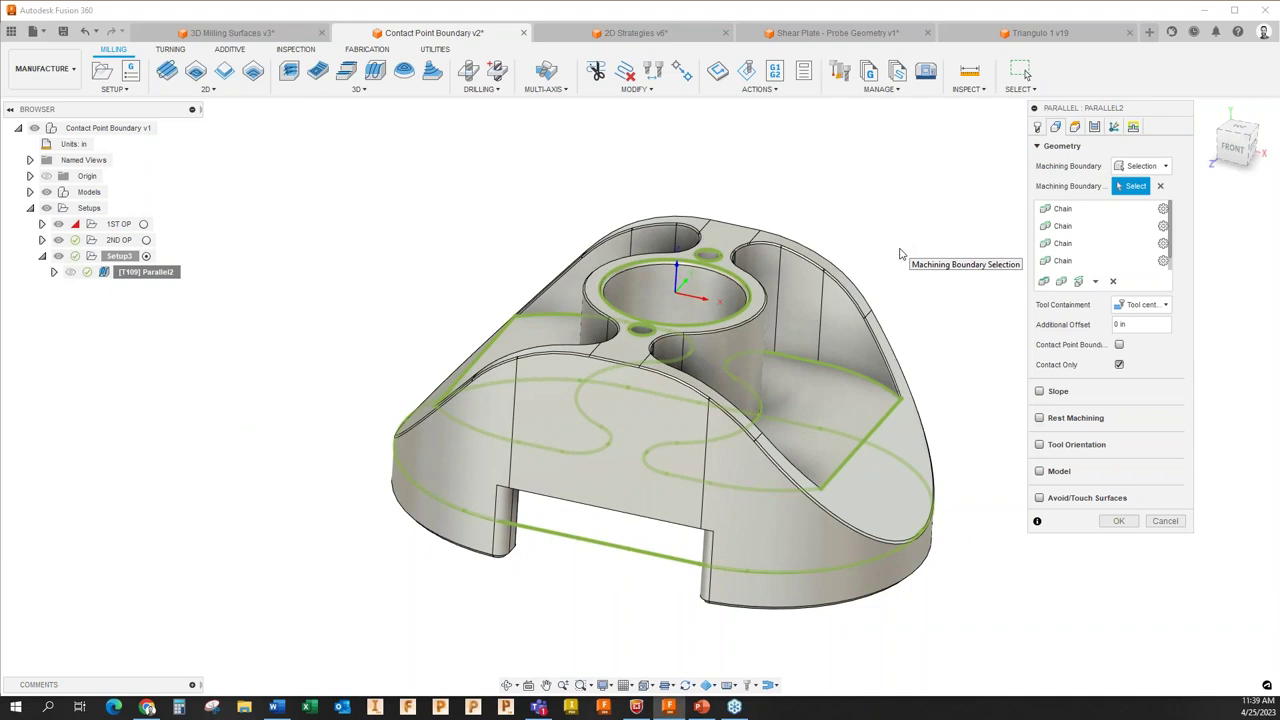
scroll(409, 186, "down", 2)
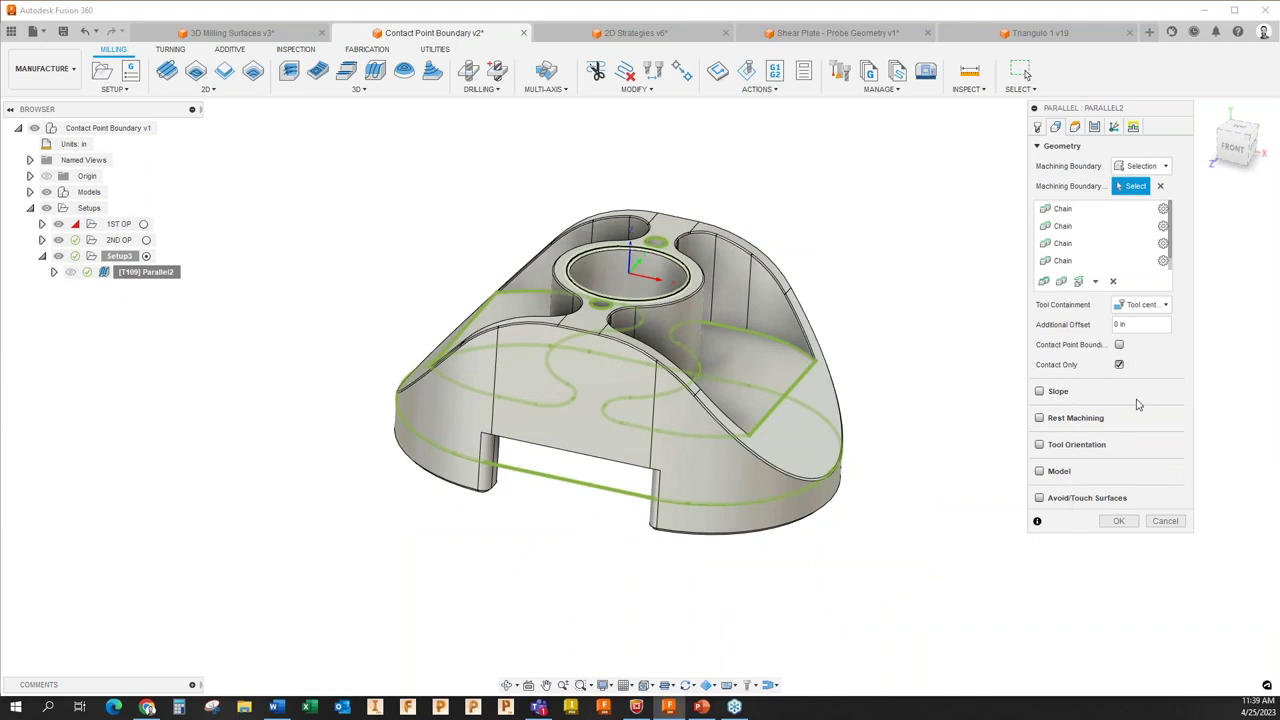
left_click(1039, 391)
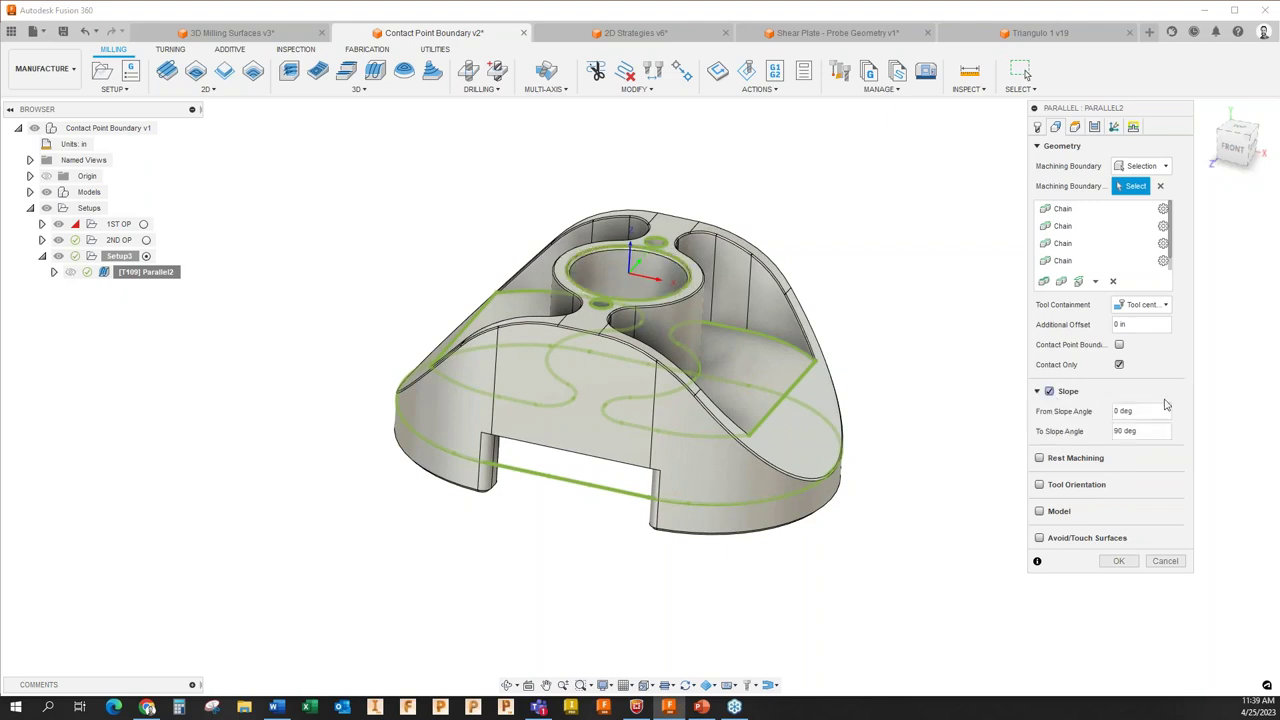
left_click(1049, 392)
left_click(1050, 393)
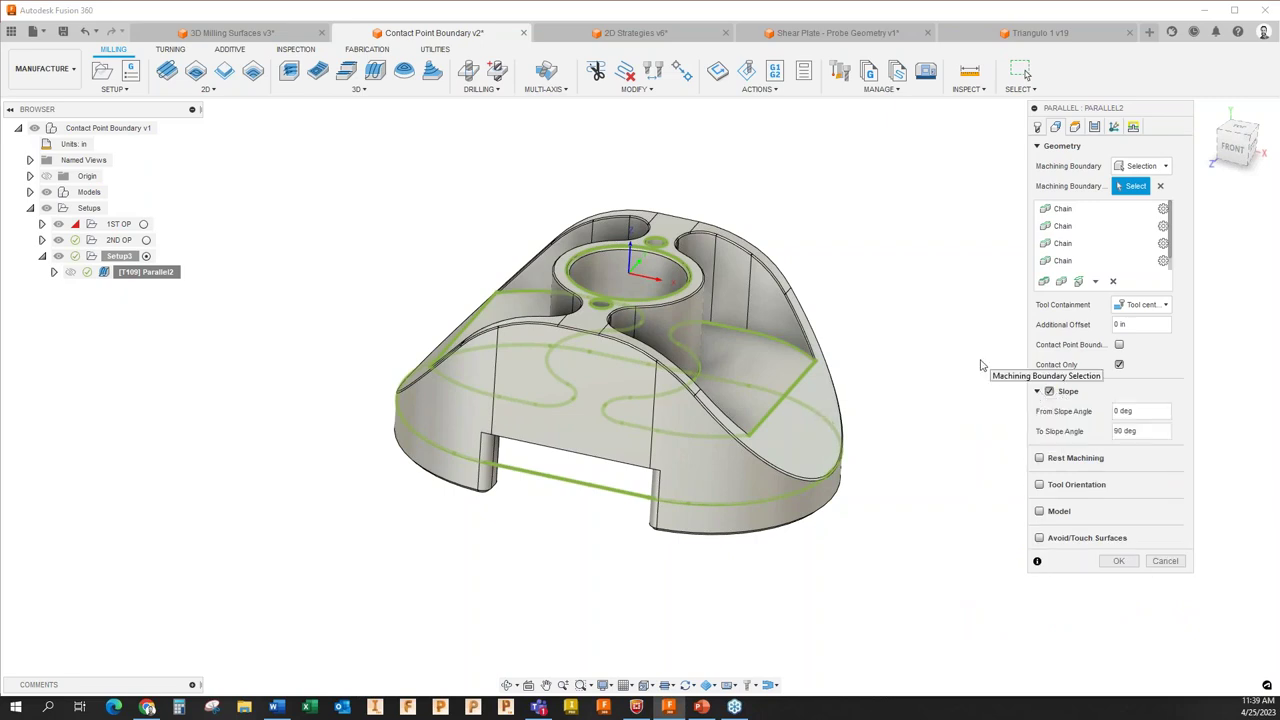
scroll(775, 255, "up", 3)
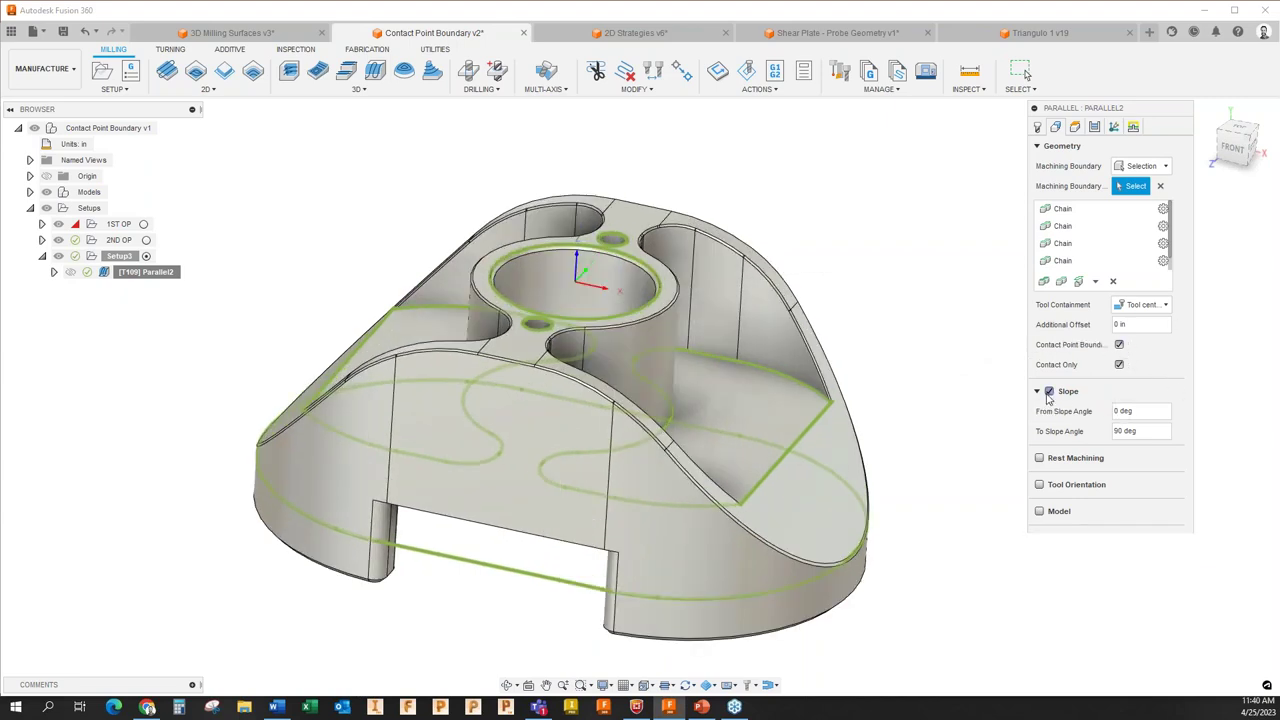
left_click(1118, 528)
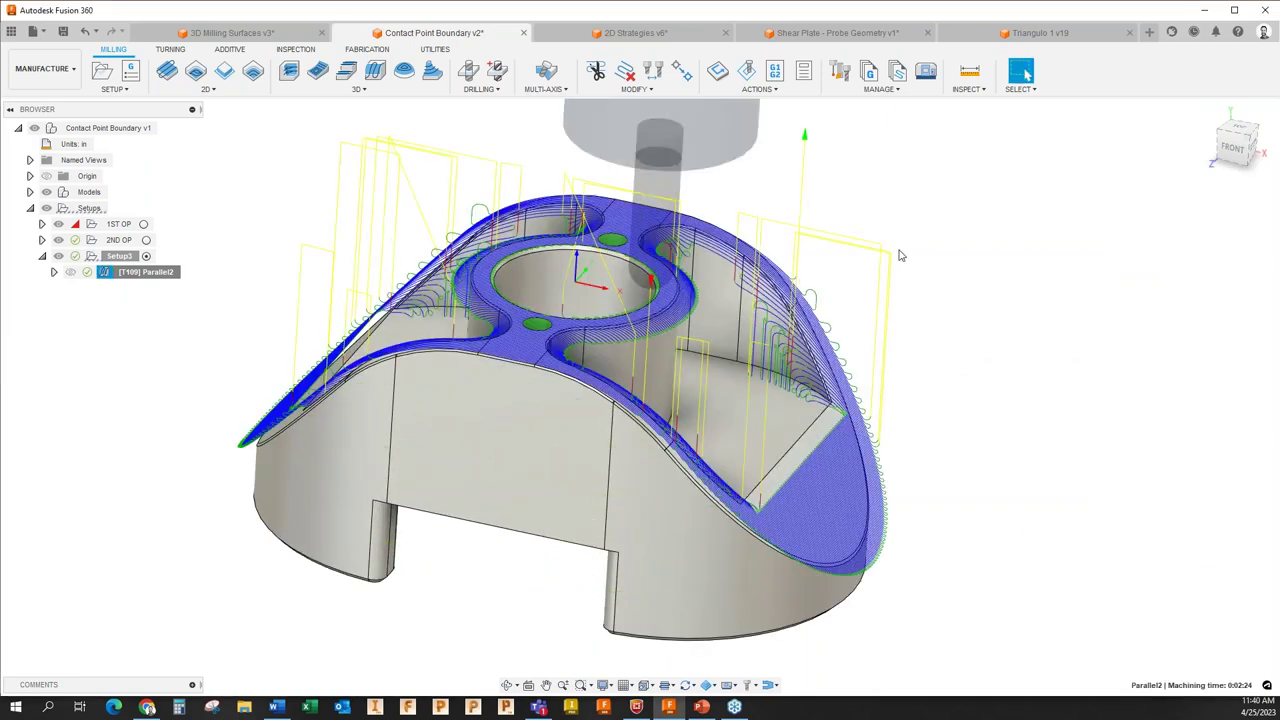
Limit Parallel2 to slopes from 0.1 to 89.9 deg and regenerate it at 0:02:01.
right_click(145, 271)
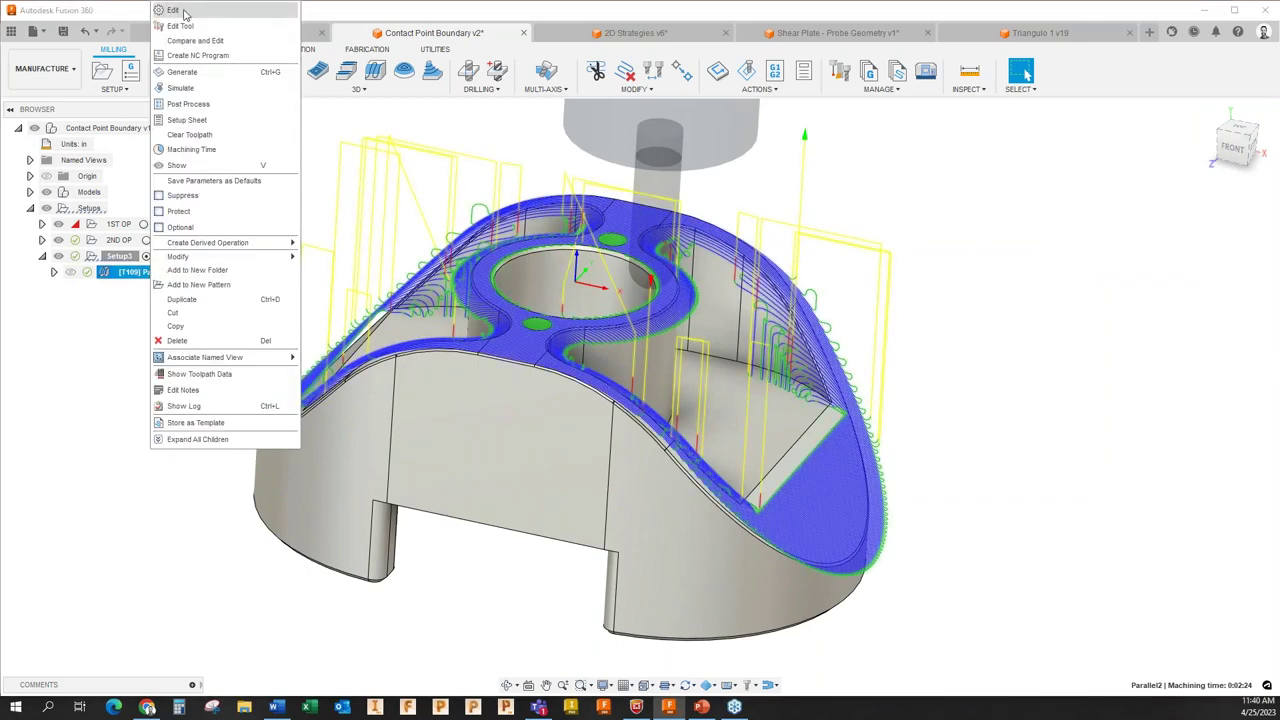
left_click(184, 12)
left_click(1055, 126)
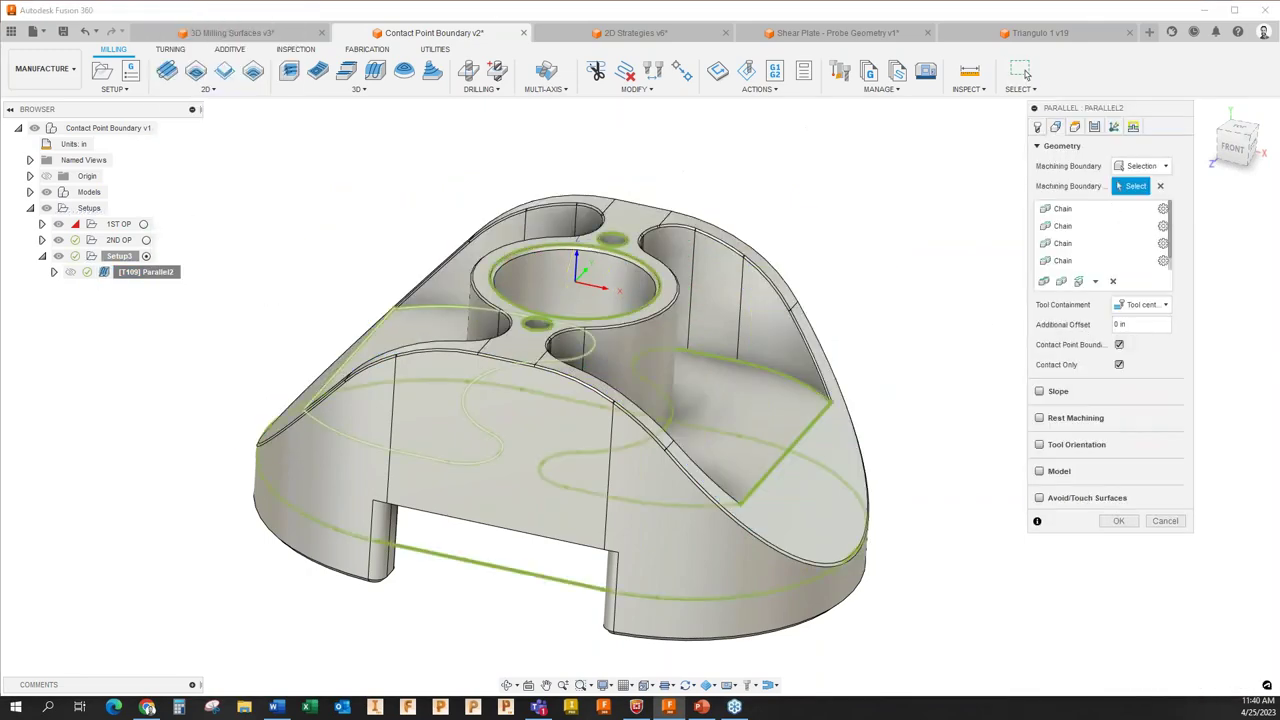
left_click(1040, 391)
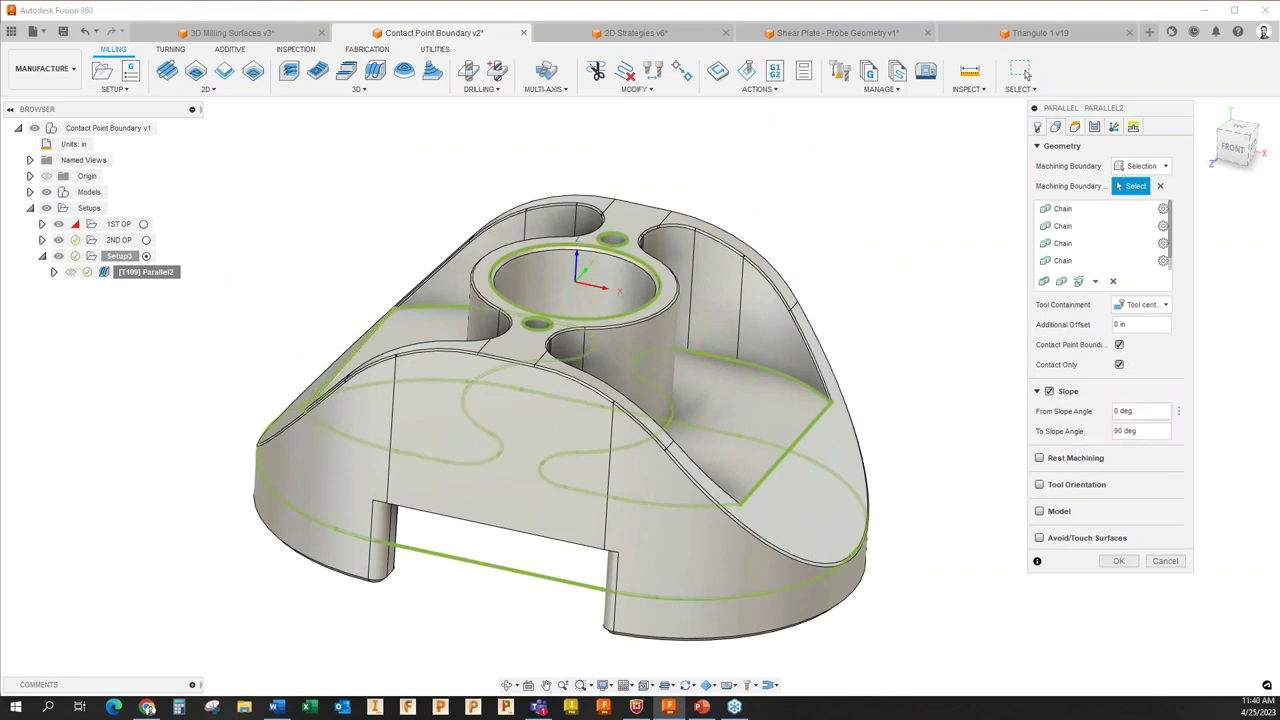
left_click(1140, 411)
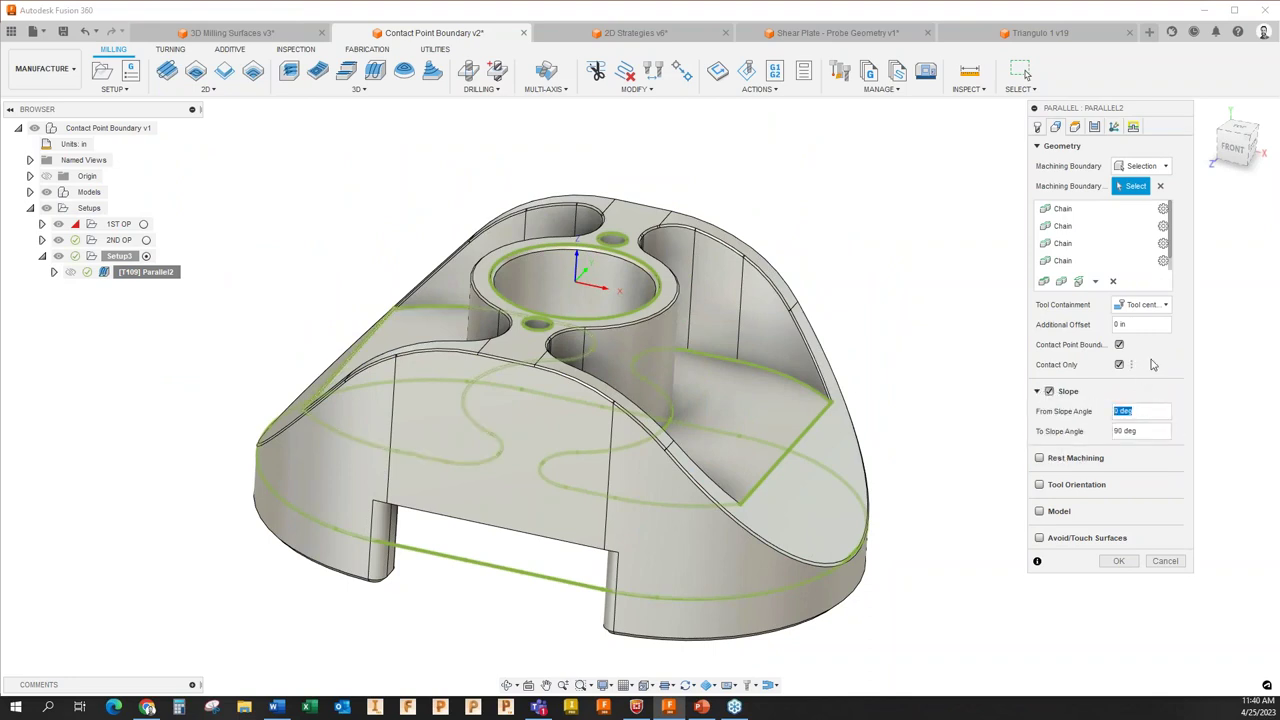
type("0.1")
key("Tab")
type("89.9")
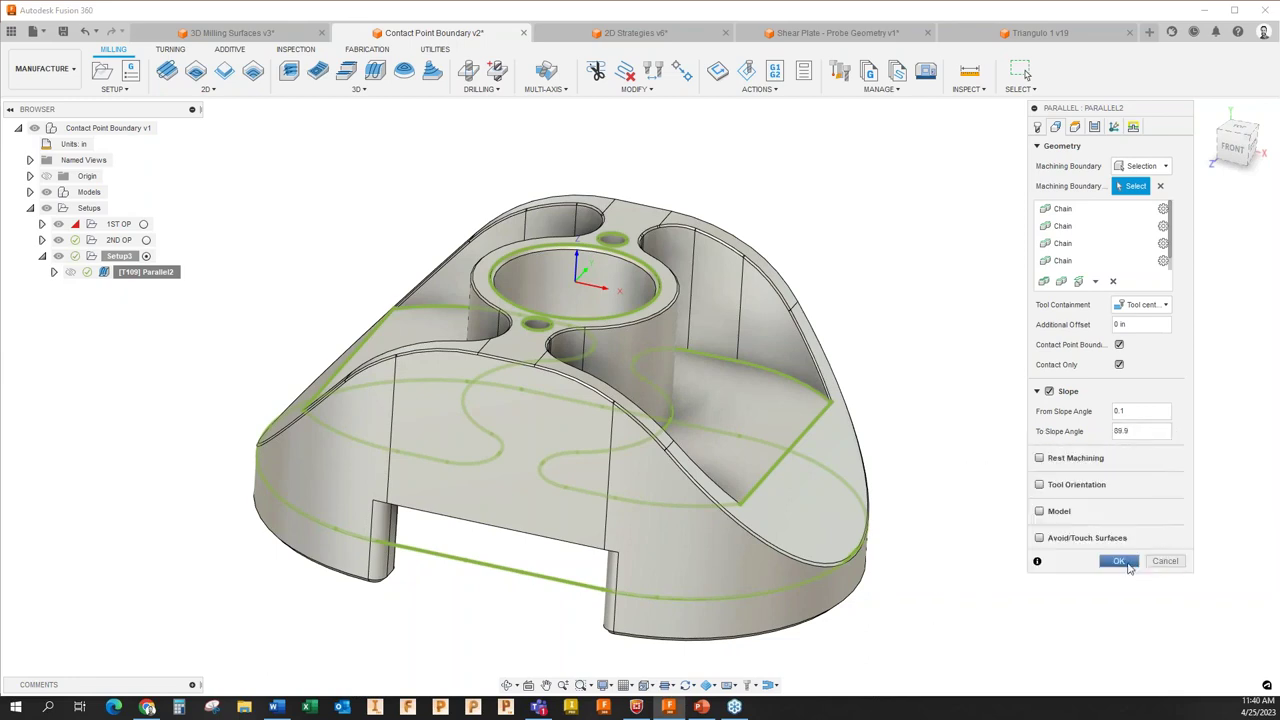
left_click(1119, 561)
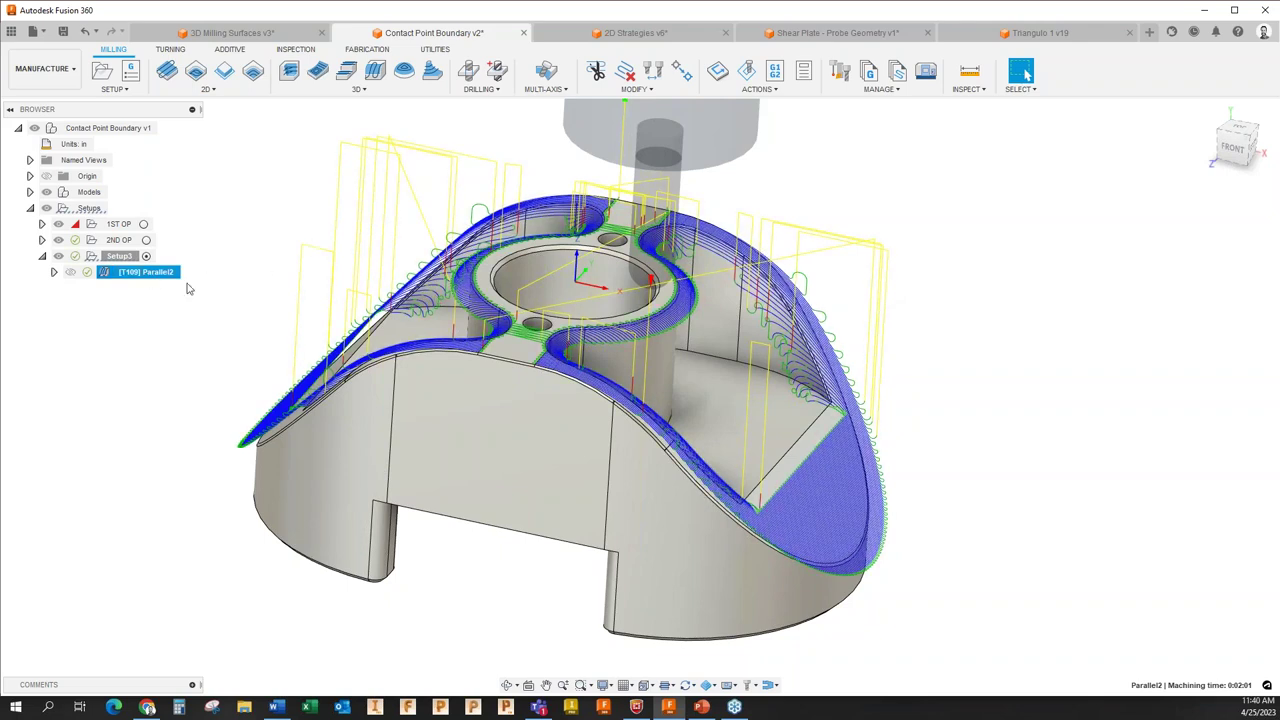
Turn off Contact Point Boundary and restrict Parallel2 to 0–30 deg slopes, regenerating at 0:00:42.
right_click(156, 276)
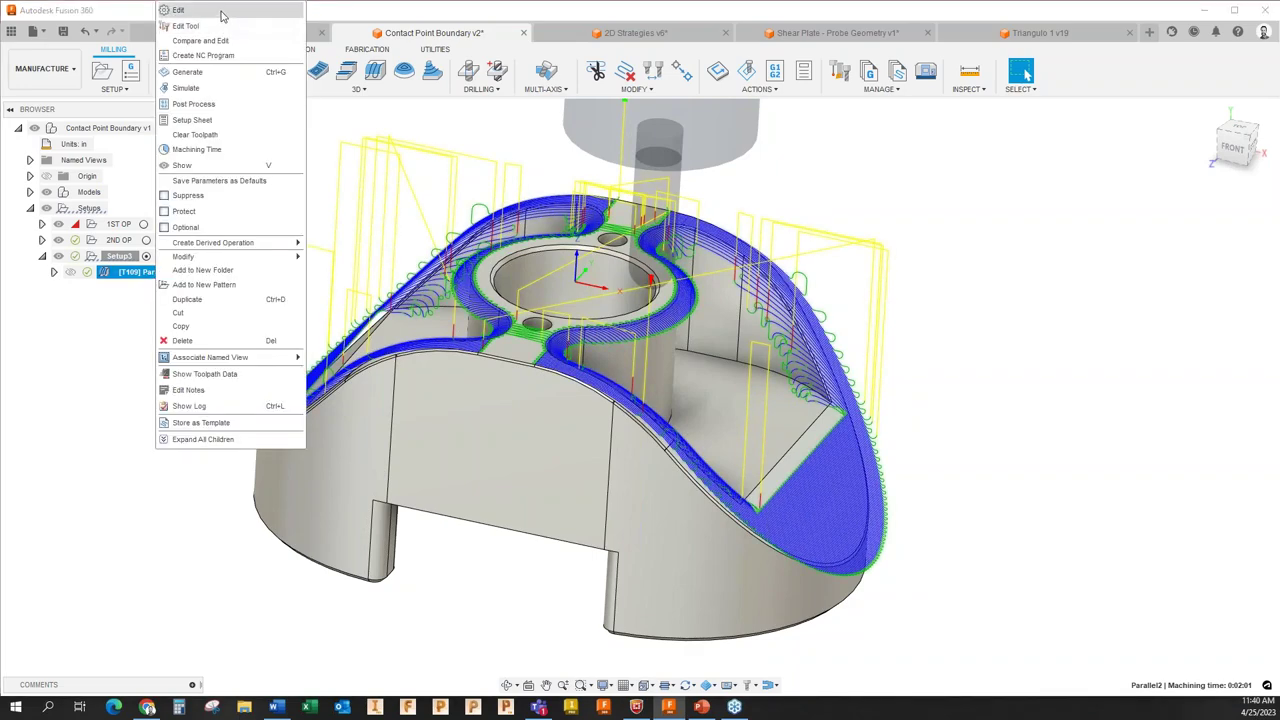
left_click(222, 12)
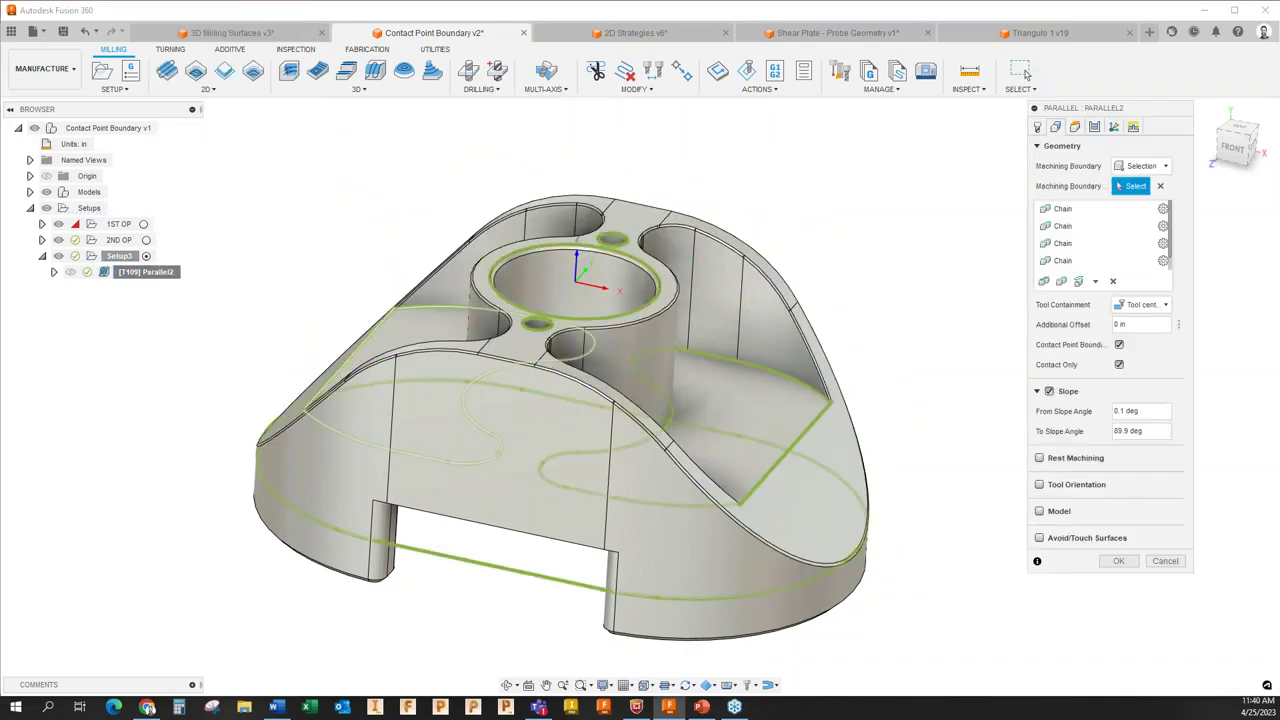
left_click(1119, 344)
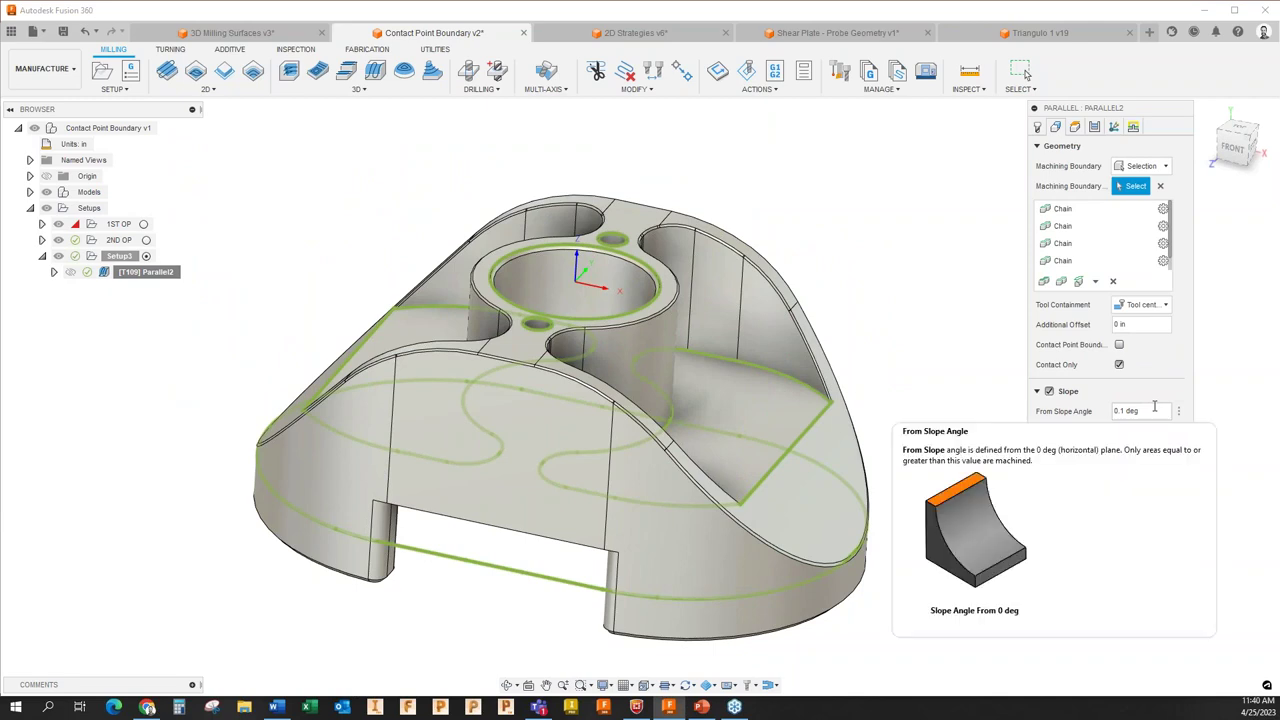
left_click(1125, 411)
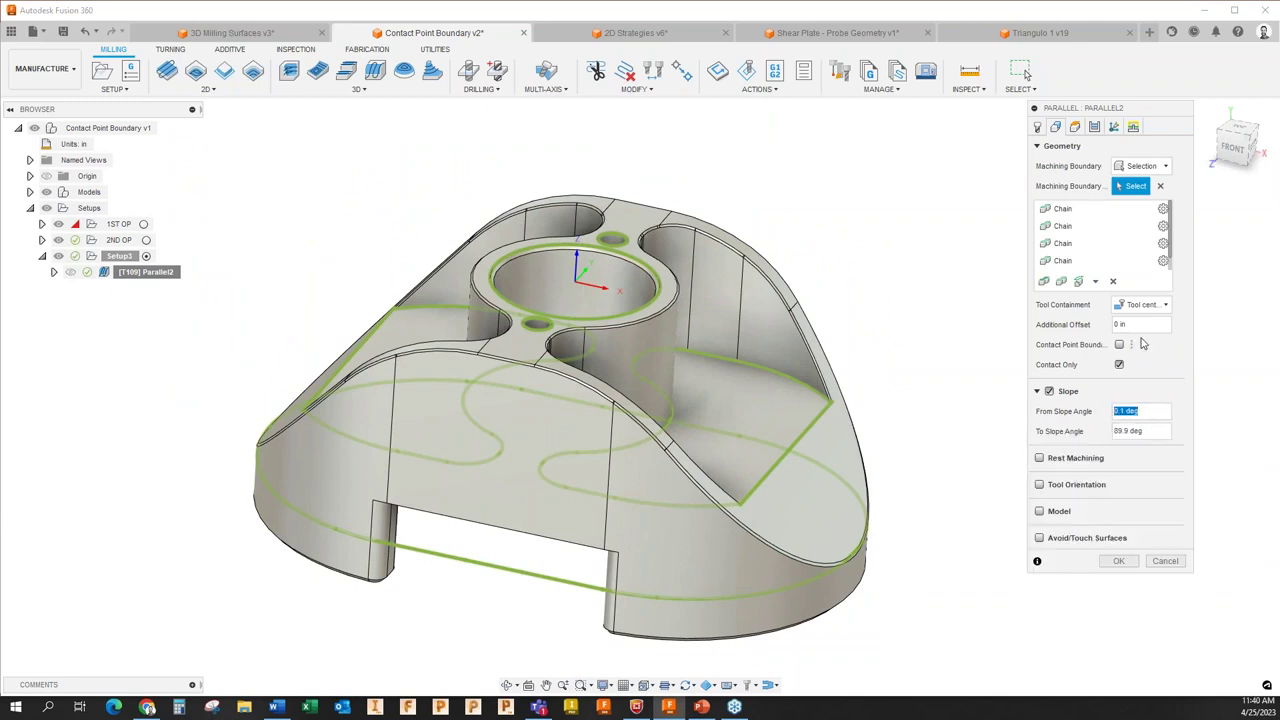
type("0")
key("Tab")
type("30")
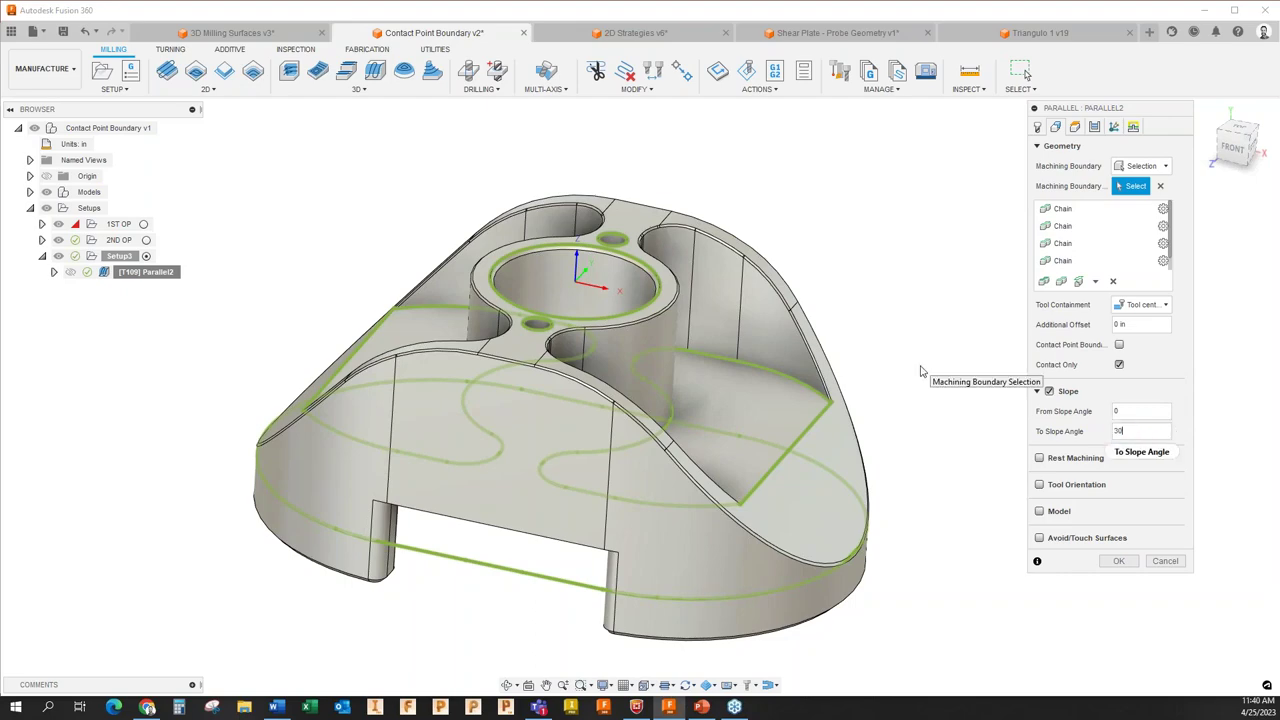
left_click(1118, 561)
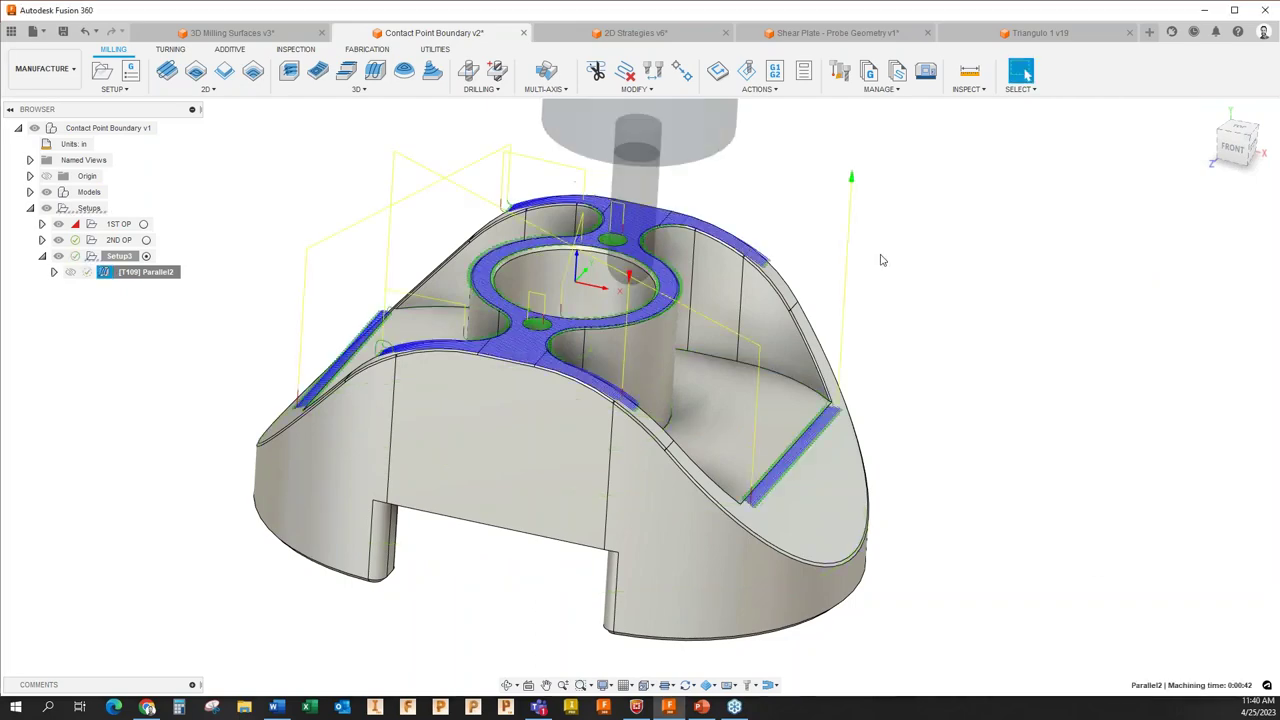
Hide and reshow Parallel2's toolpath to review its passes on the flat top faces.
scroll(845, 333, "up", 5)
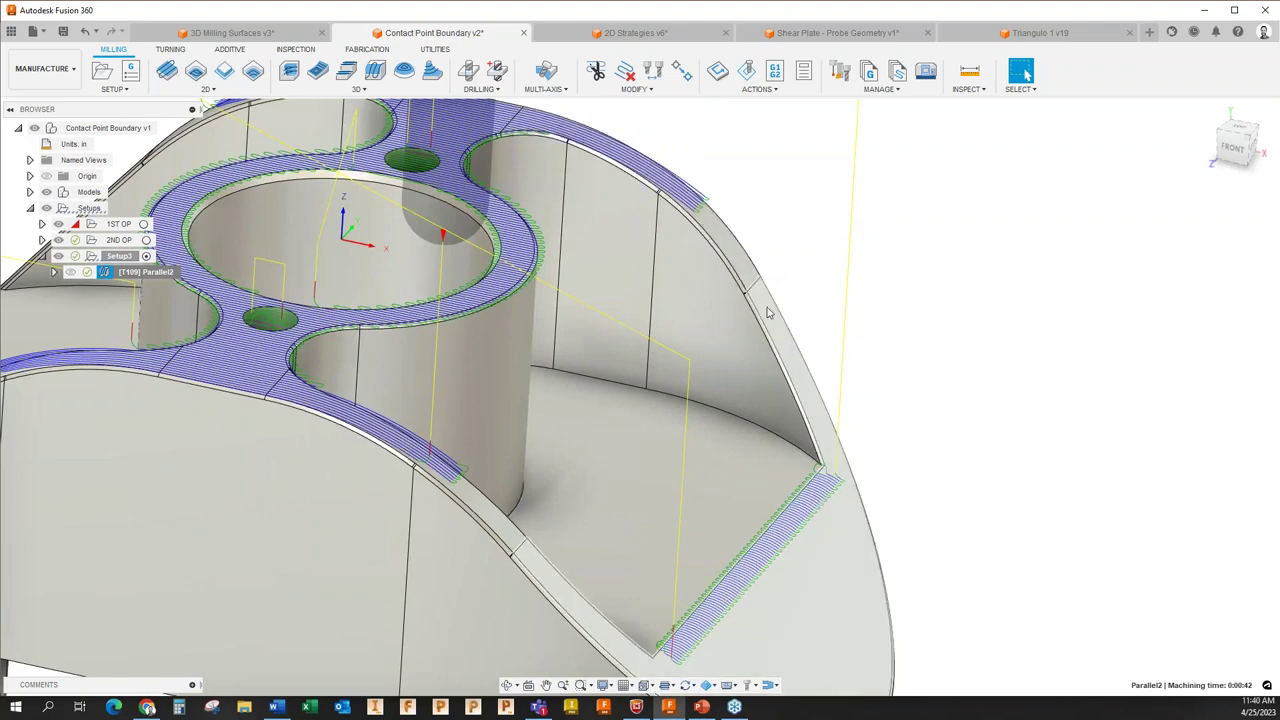
scroll(995, 289, "down", 3)
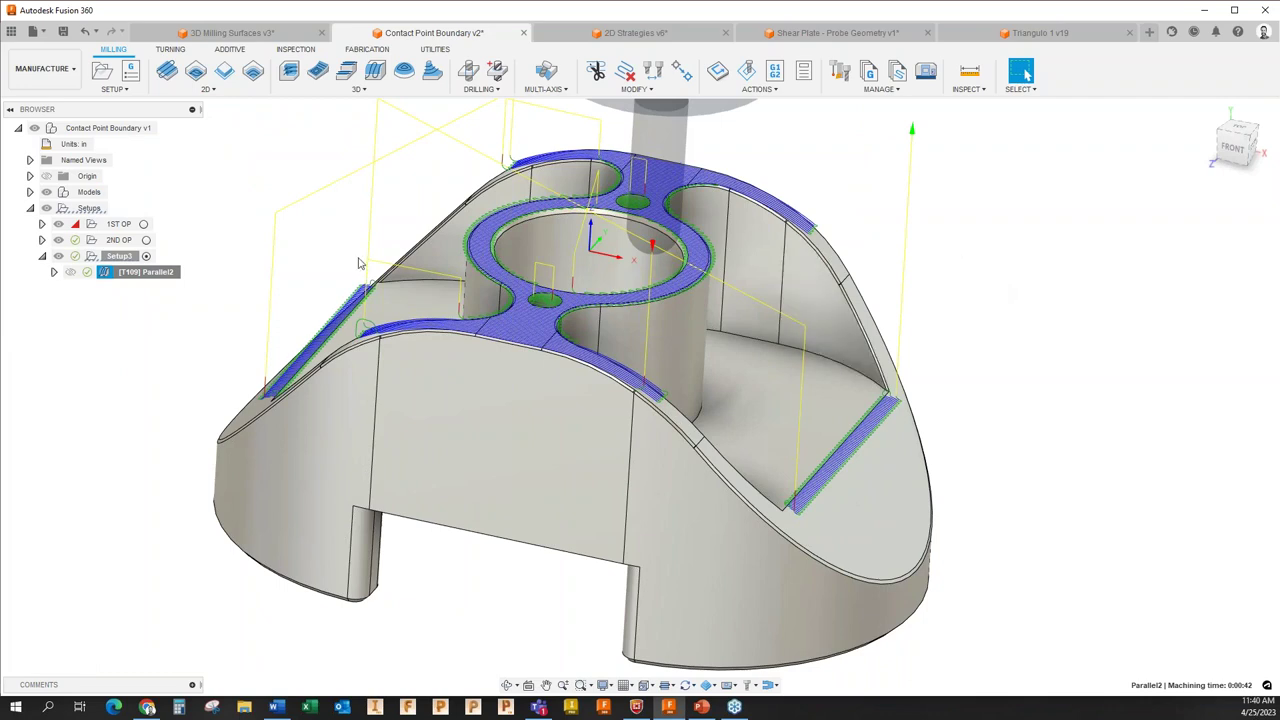
left_click(360, 92)
left_click(250, 180)
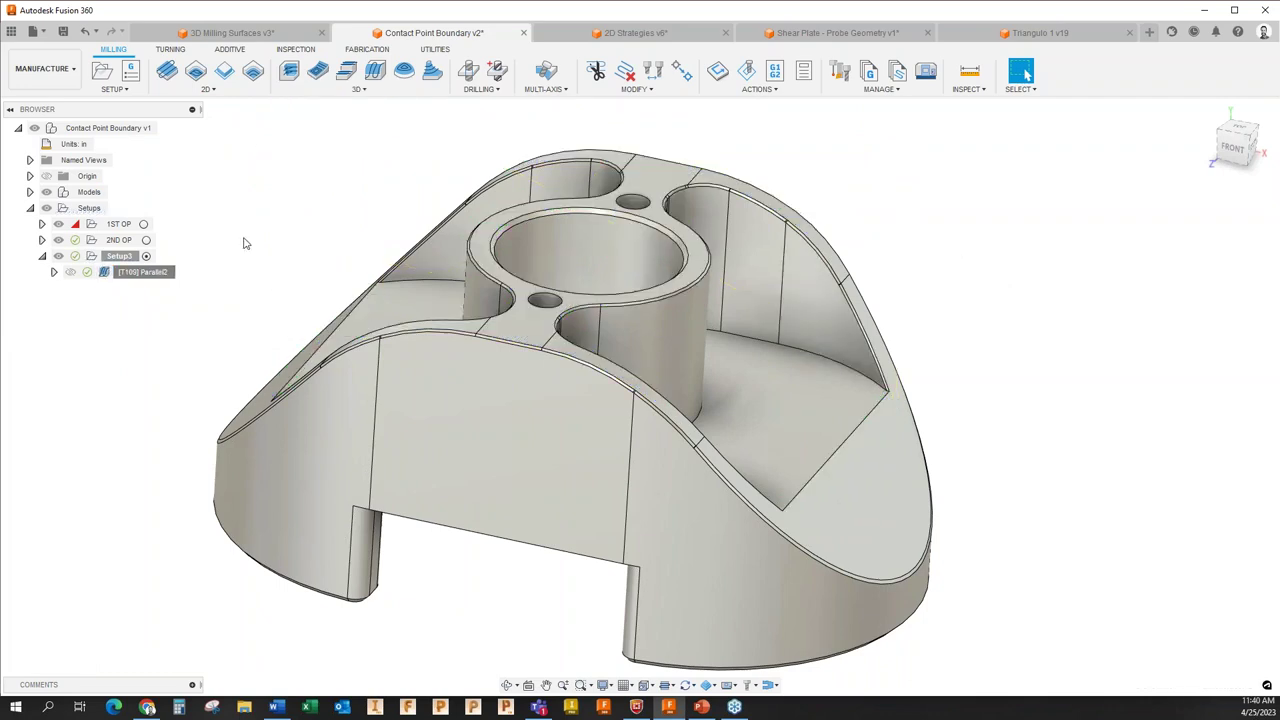
left_click(149, 274)
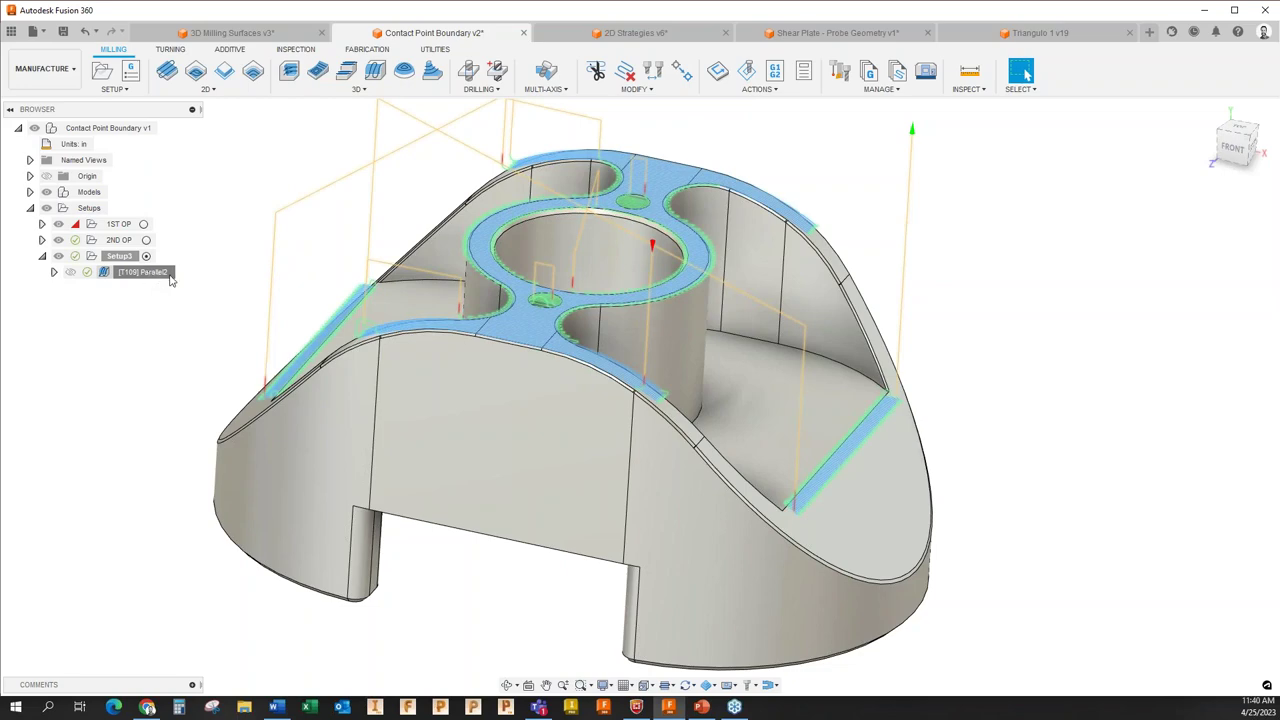
Derive a Scallop operation from Parallel2 limited to 30–90 deg slopes, generating Scallop6 at 0:01:04.
right_click(164, 277)
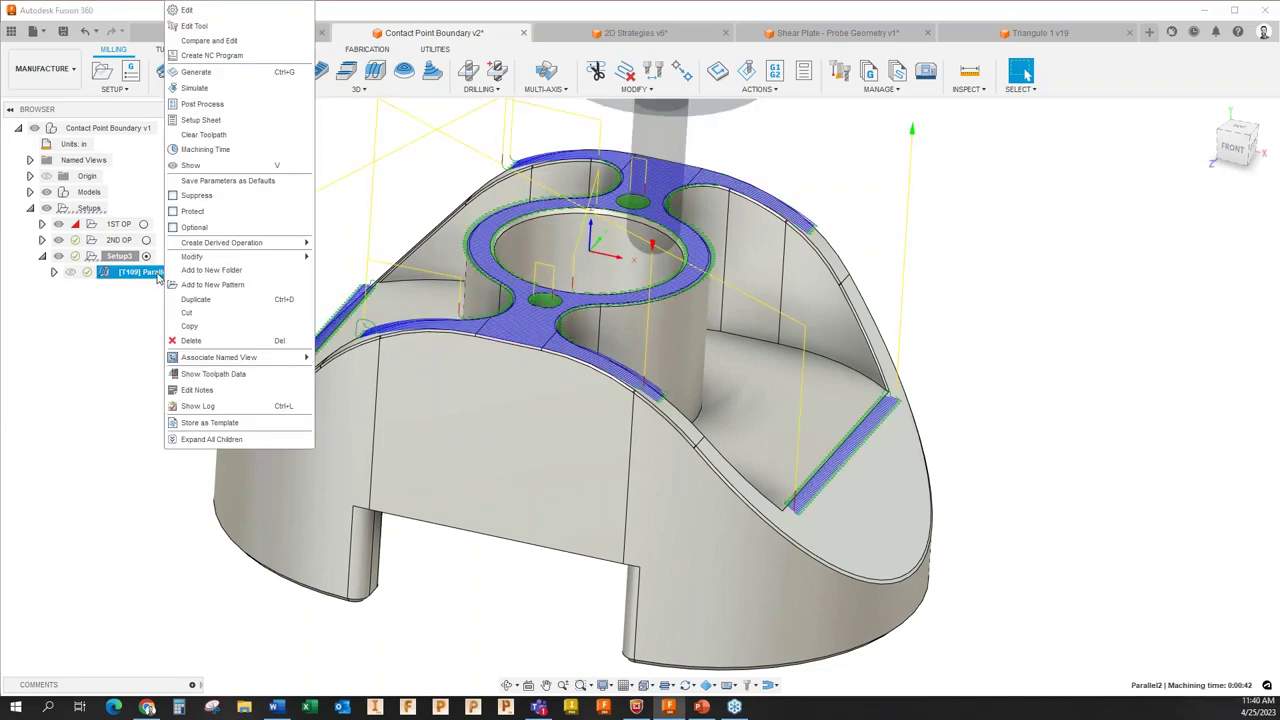
mouse_move(272, 246)
mouse_move(338, 244)
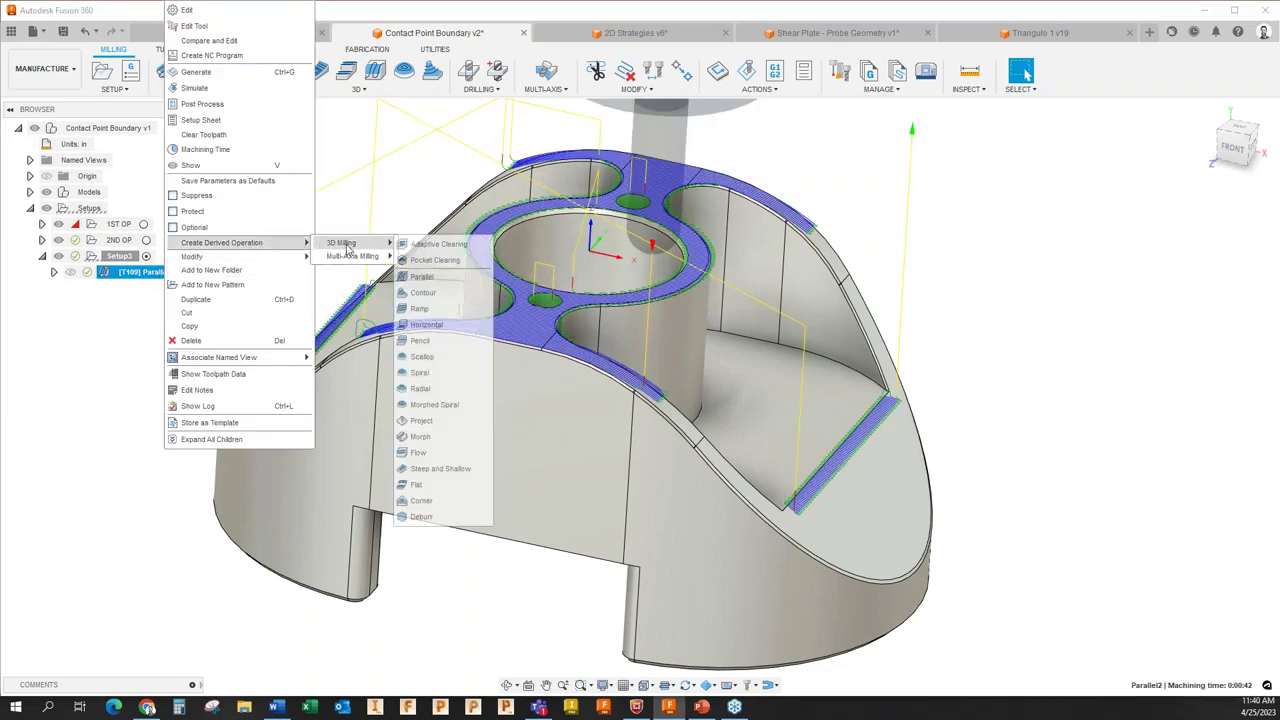
left_click(455, 358)
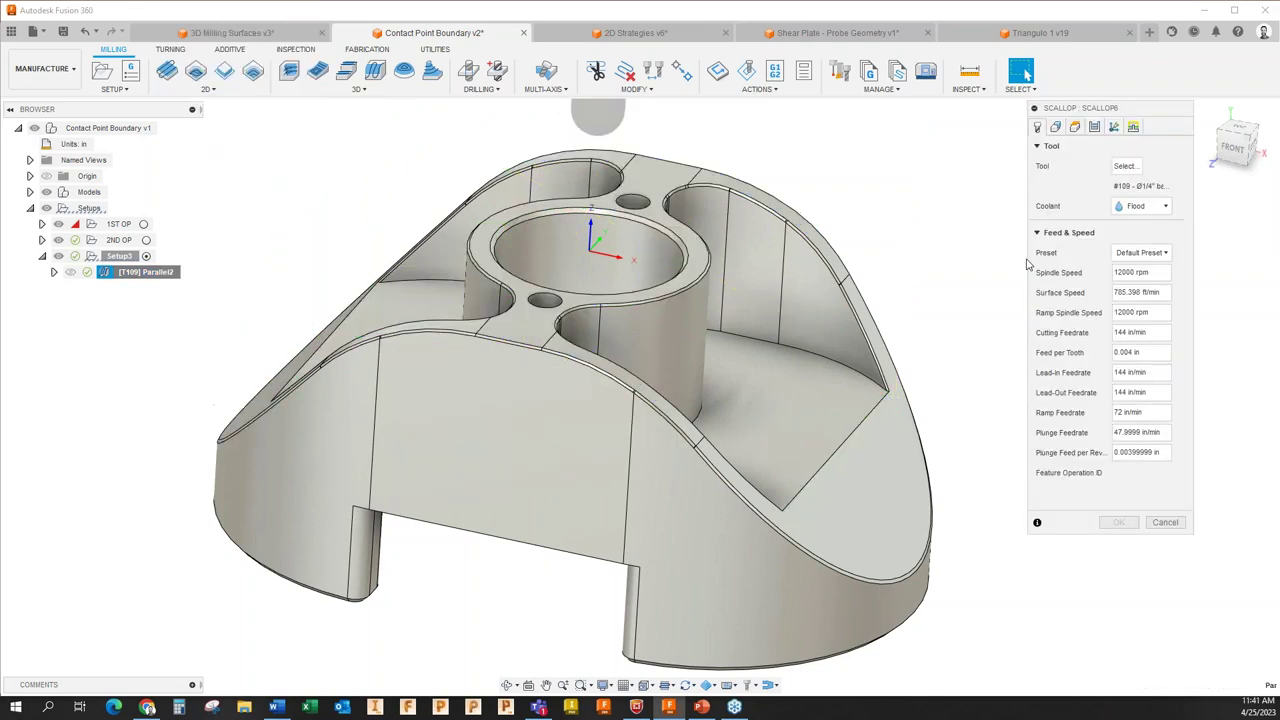
left_click(1057, 127)
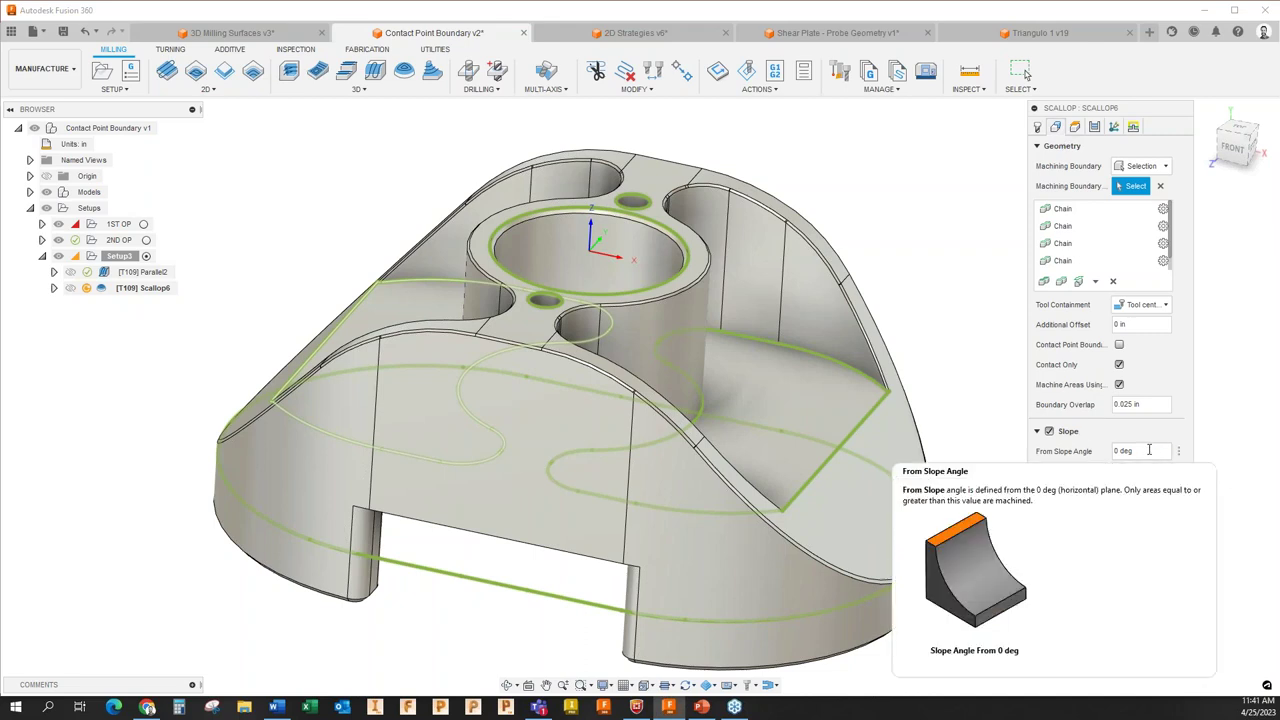
left_click(1149, 450)
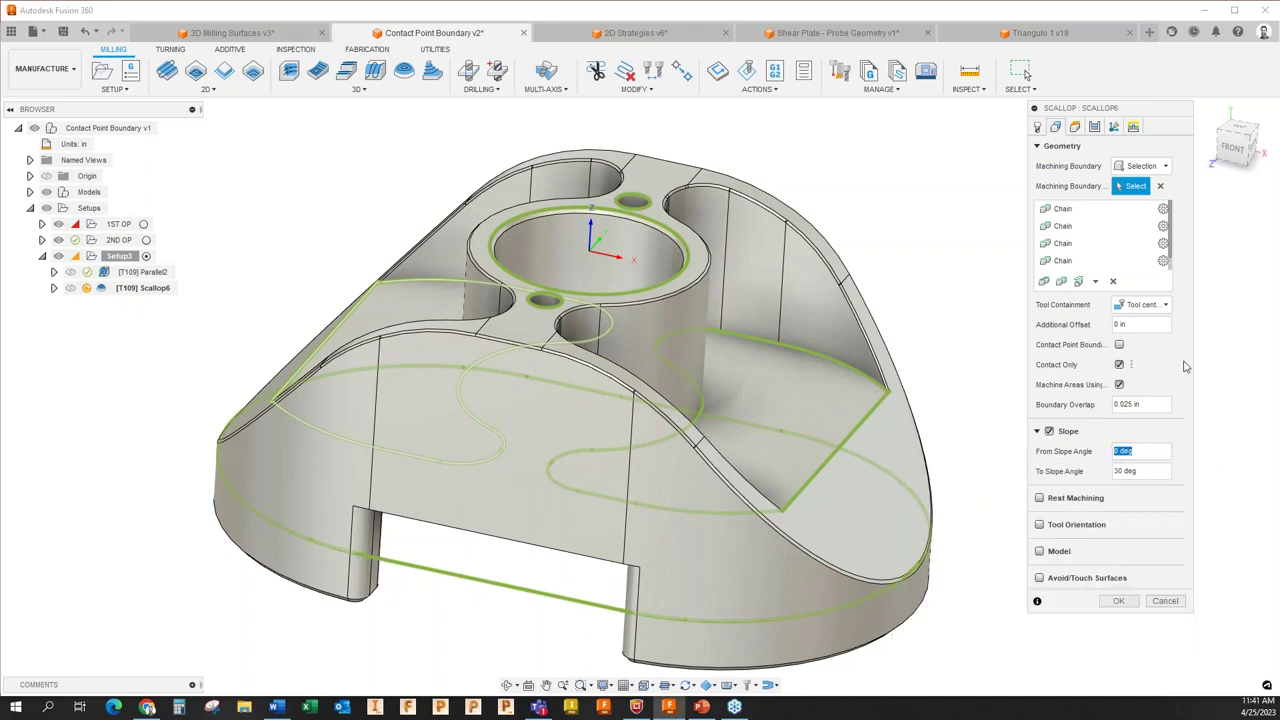
type("30")
key("Tab")
type("90")
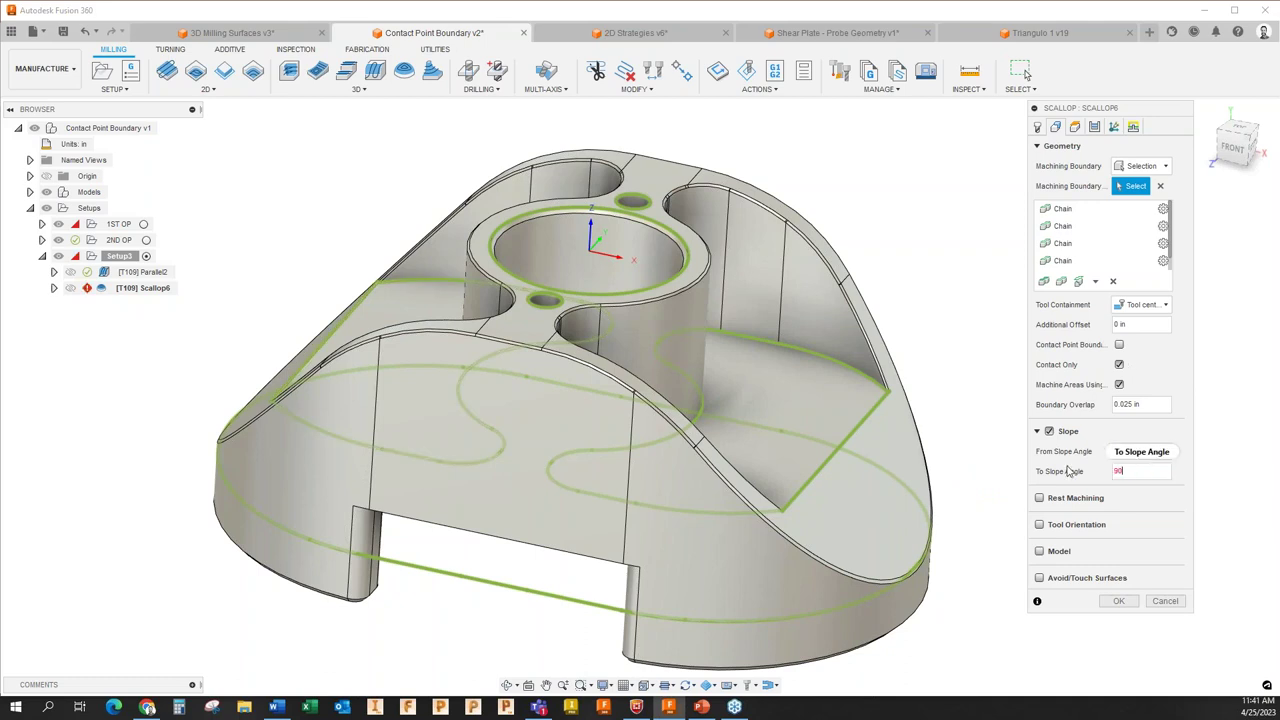
left_click(1126, 600)
Orbit to view Parallel2 and Scallop6 together, then show only Parallel2's flat-top passes.
middle_click_drag(1005, 343, 950, 340, "shift")
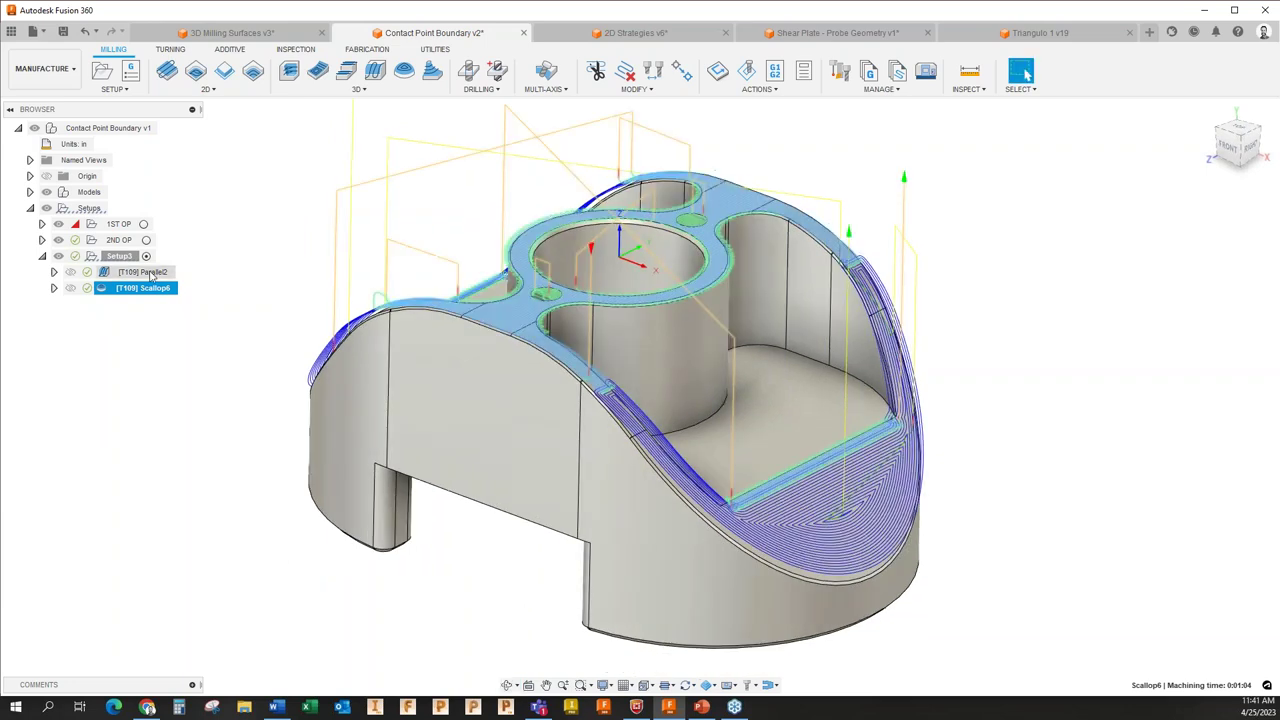
left_click(148, 273, "ctrl")
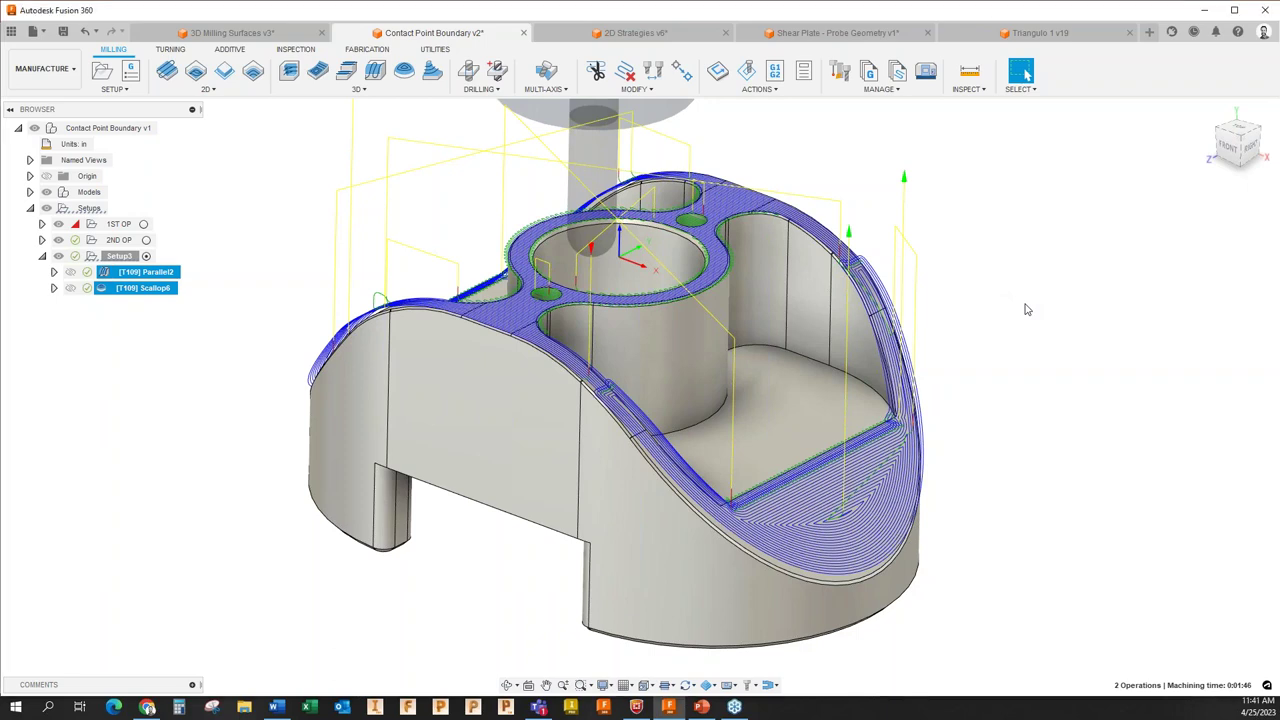
left_click(145, 271)
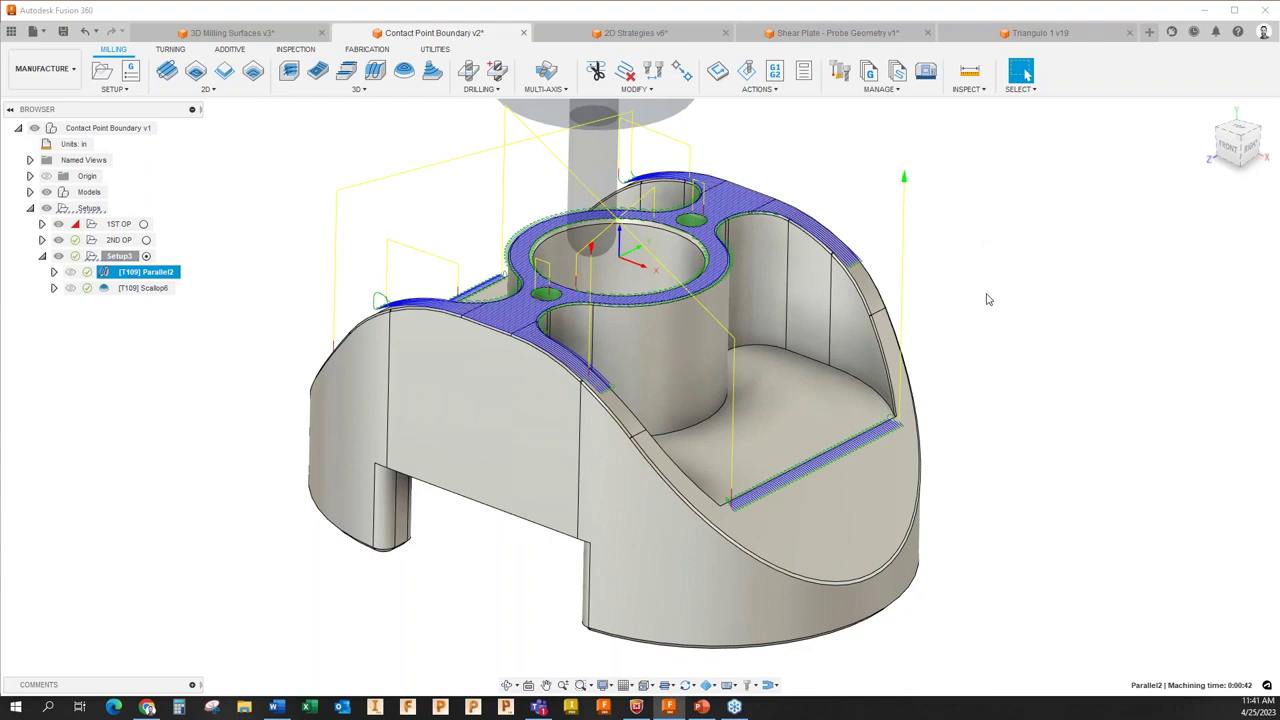
scroll(987, 285, "down", 3)
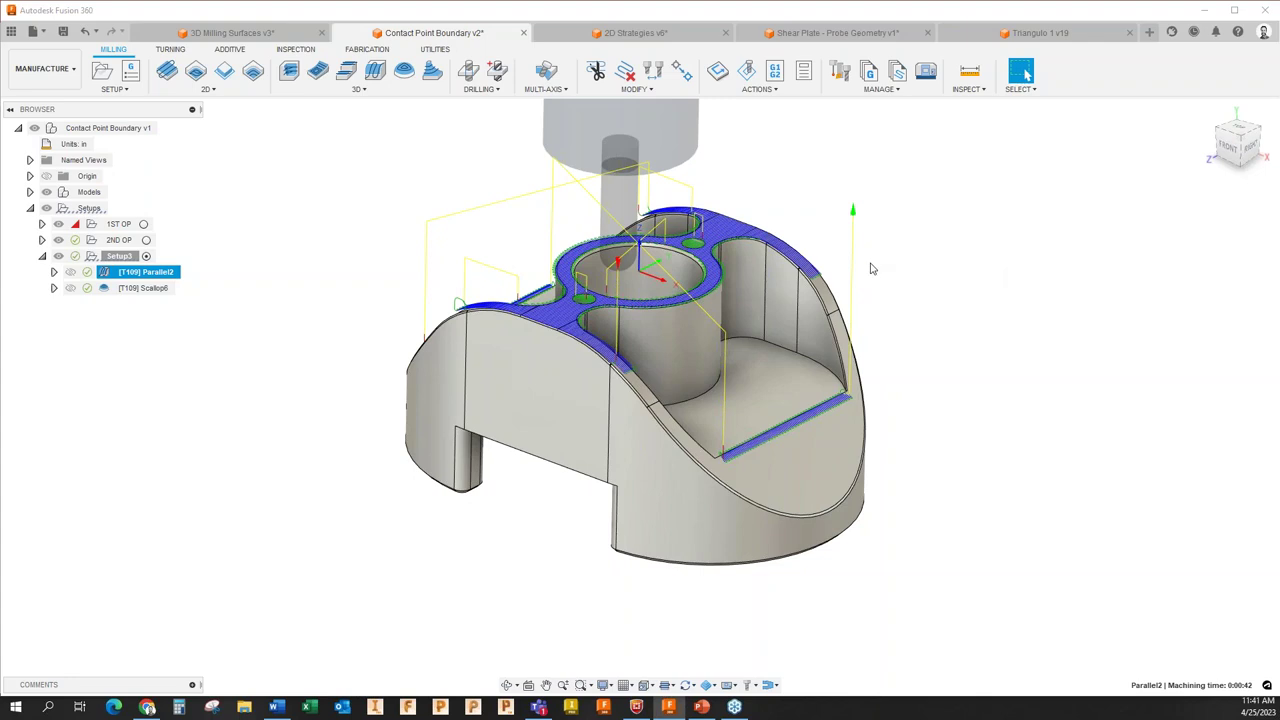
scroll(870, 268, "up", 2)
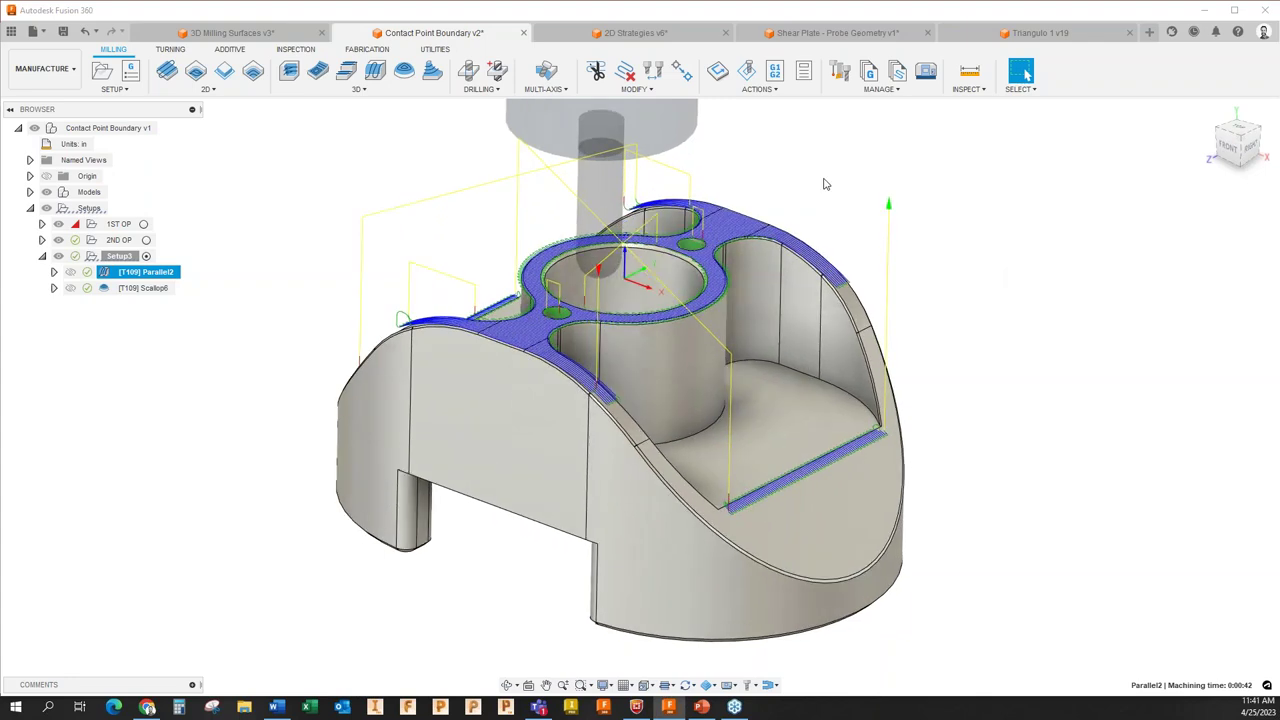
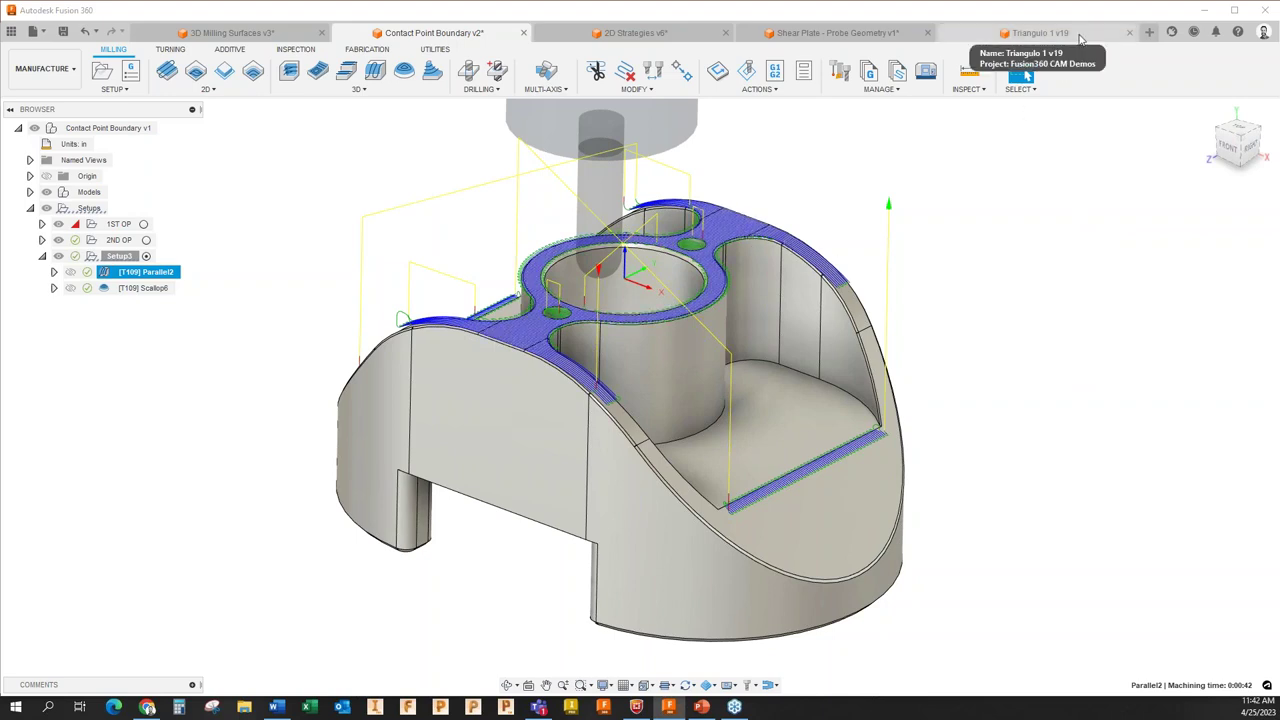
Bring up the Triangulo 1 v19 bracket and switch it to the Manufacture workspace.
left_click(1080, 38)
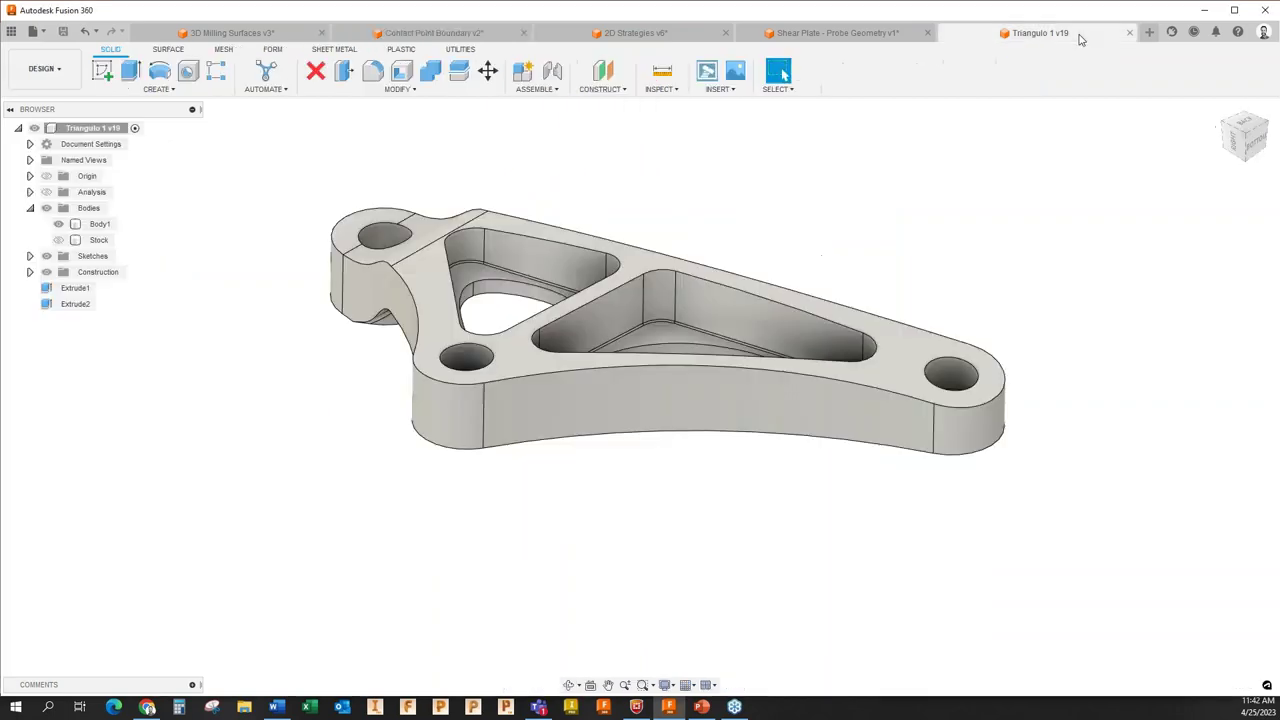
middle_click_drag(945, 227, 887, 266, "shift")
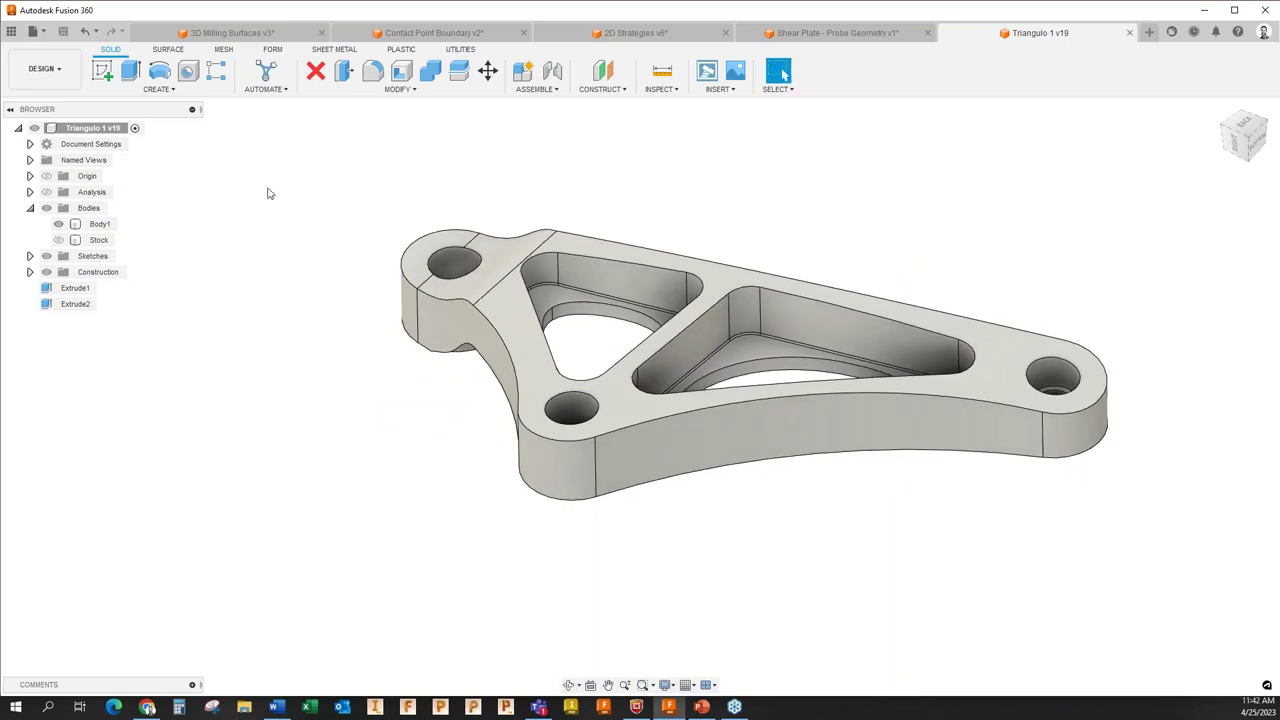
left_click(42, 68)
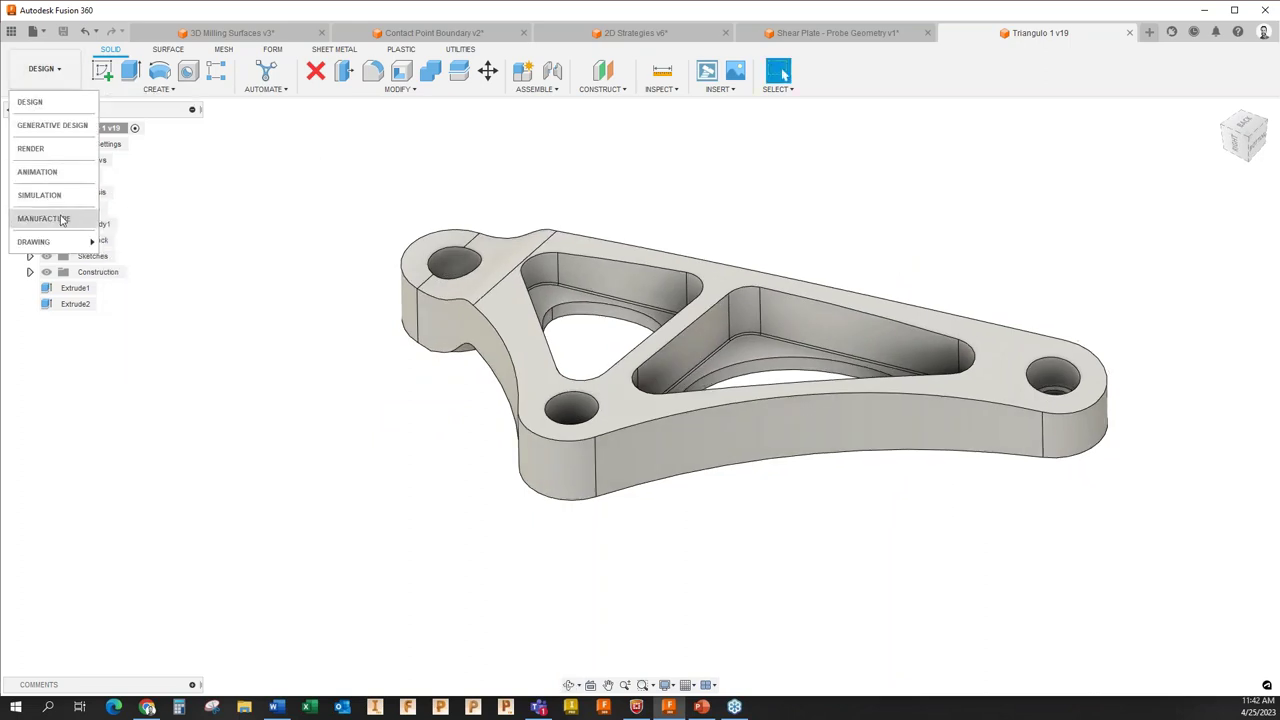
left_click(44, 218)
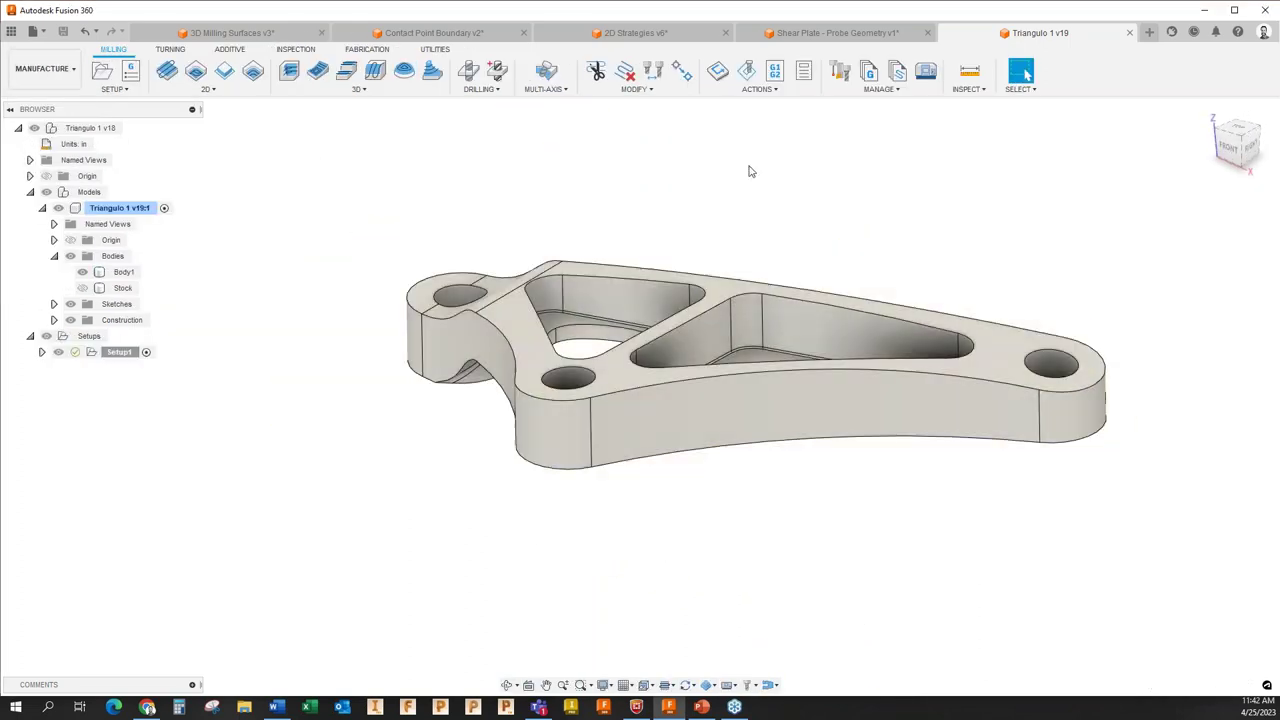
Start a 3D Scallop toolpath and set its Machining Boundary to Selection.
left_click(358, 89)
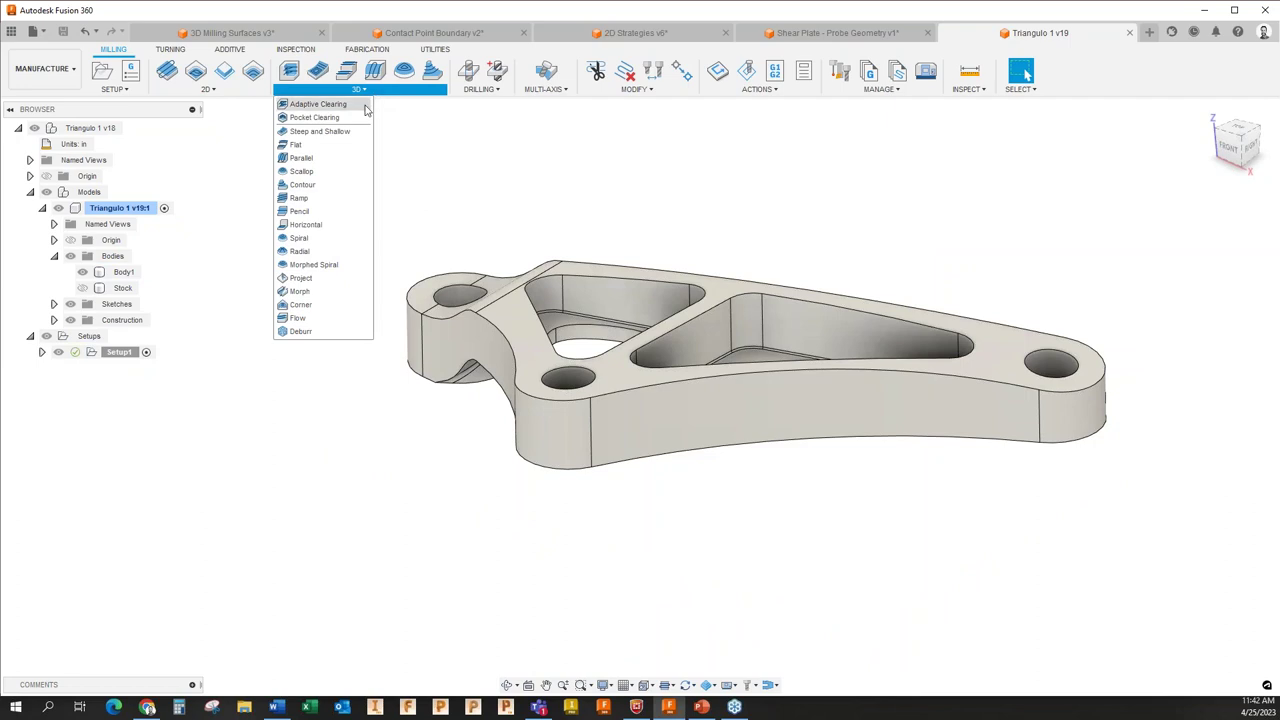
left_click(320, 171)
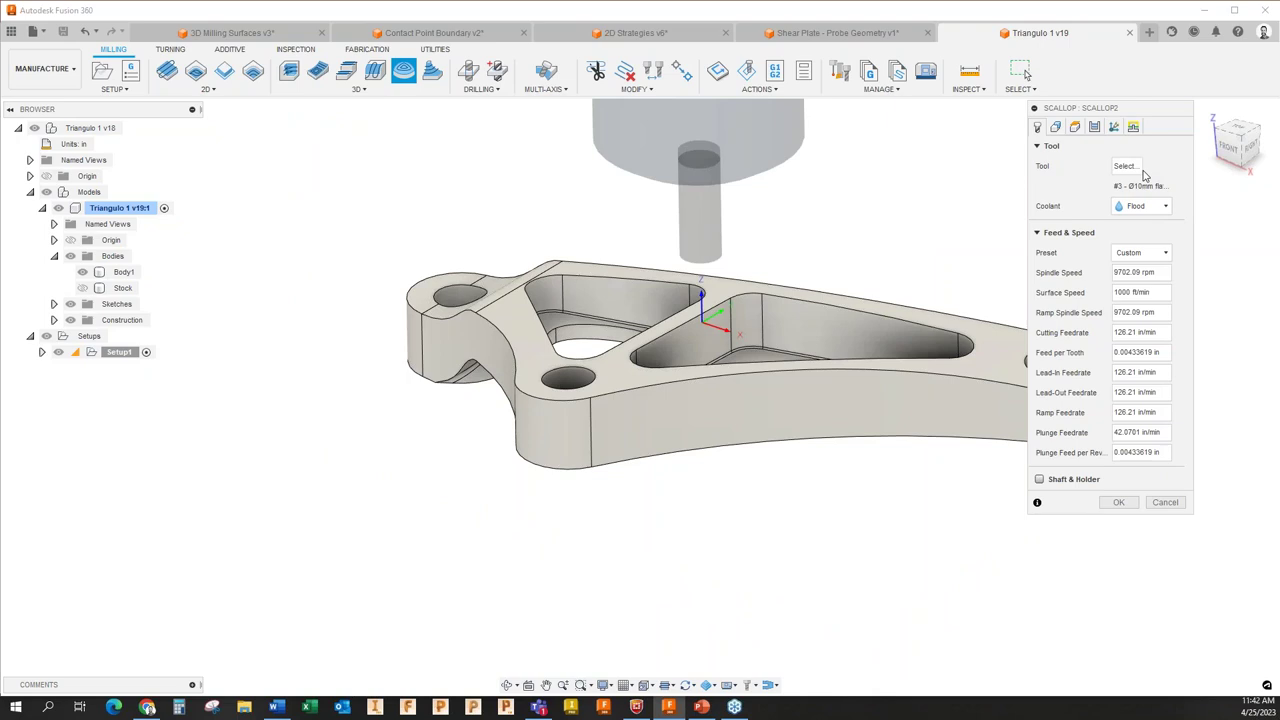
left_click(1055, 127)
left_click(1140, 166)
left_click(1140, 209)
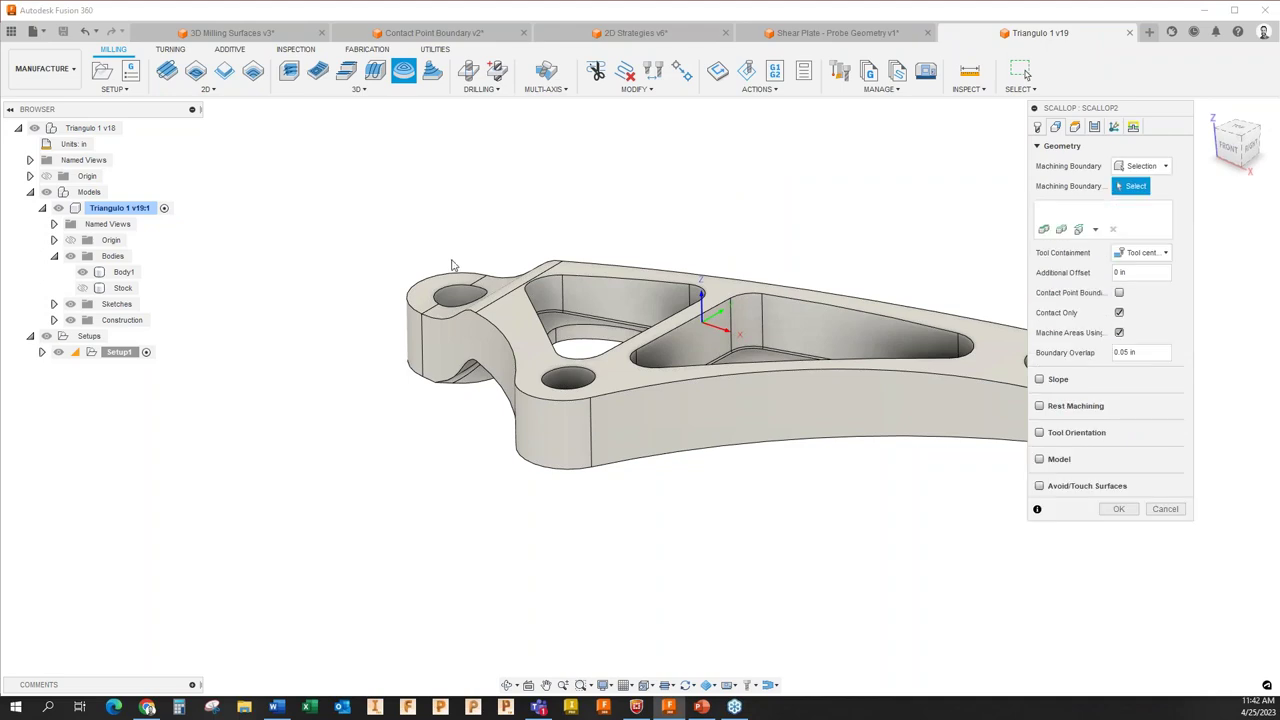
Chain the outer contour, pocket edge and two small holes as boundaries, then generate.
left_click(458, 280)
left_click(700, 292)
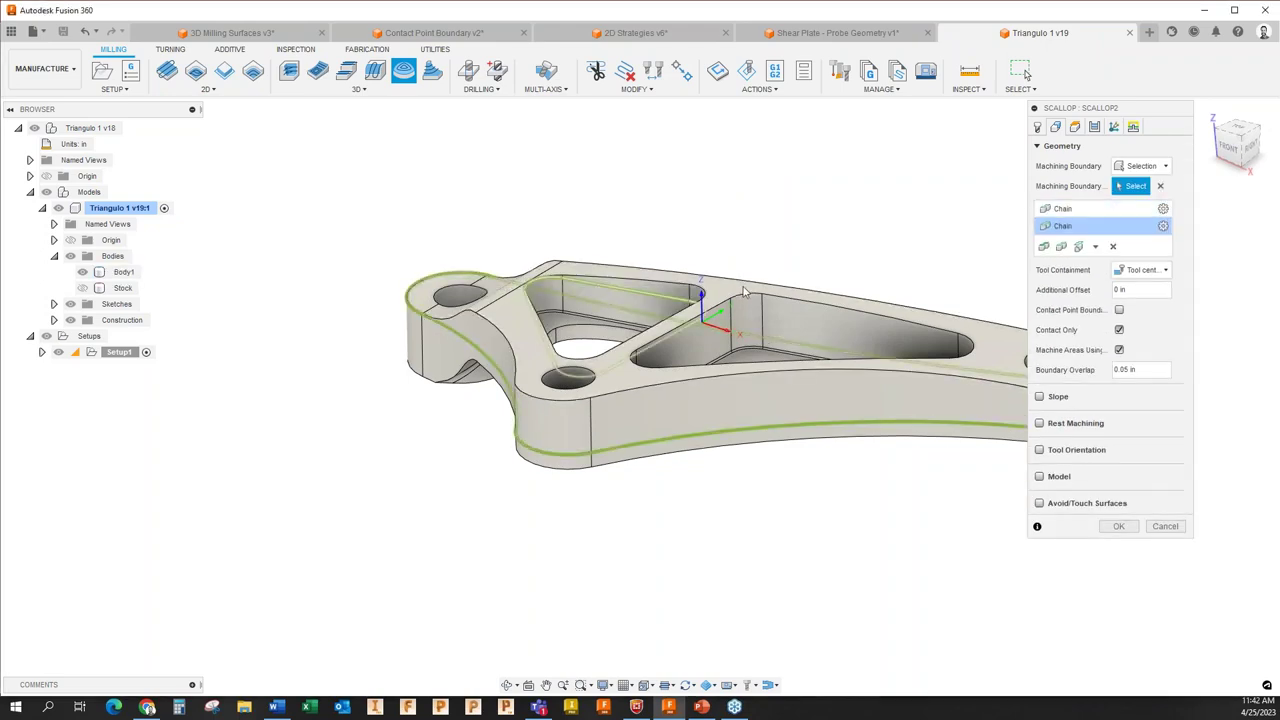
left_click(570, 377)
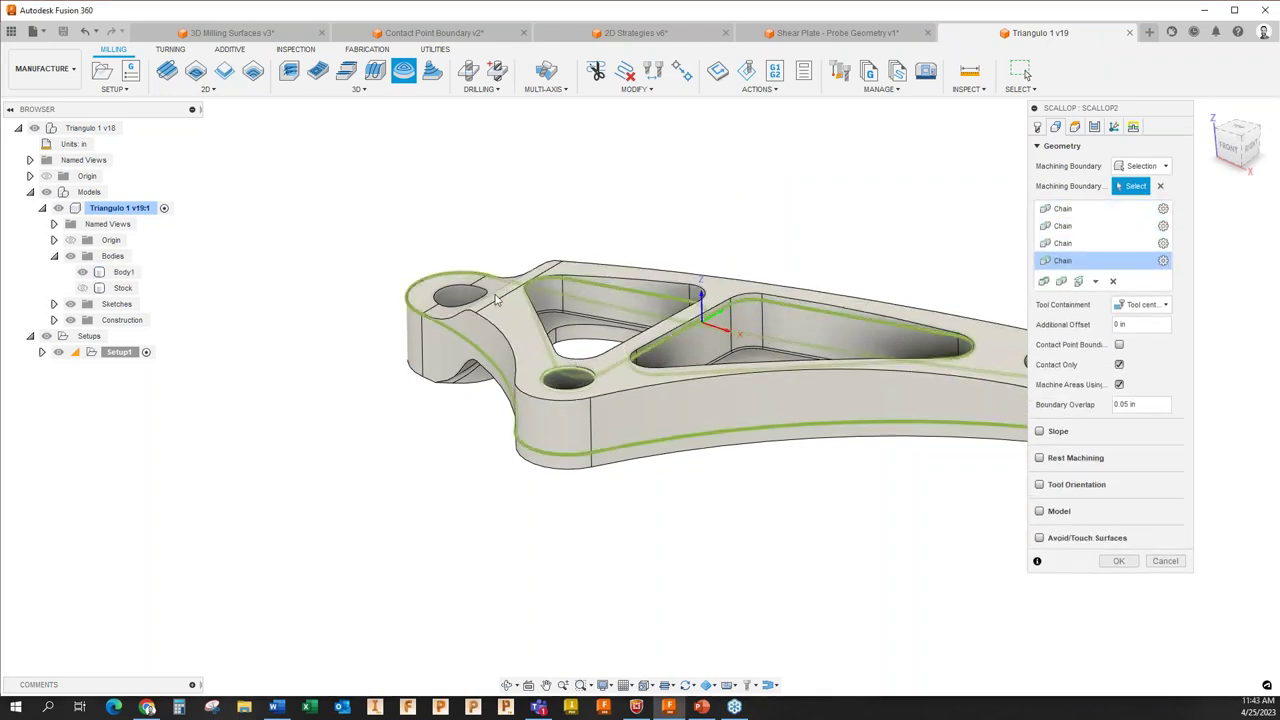
left_click(460, 296)
scroll(325, 322, "down", 2)
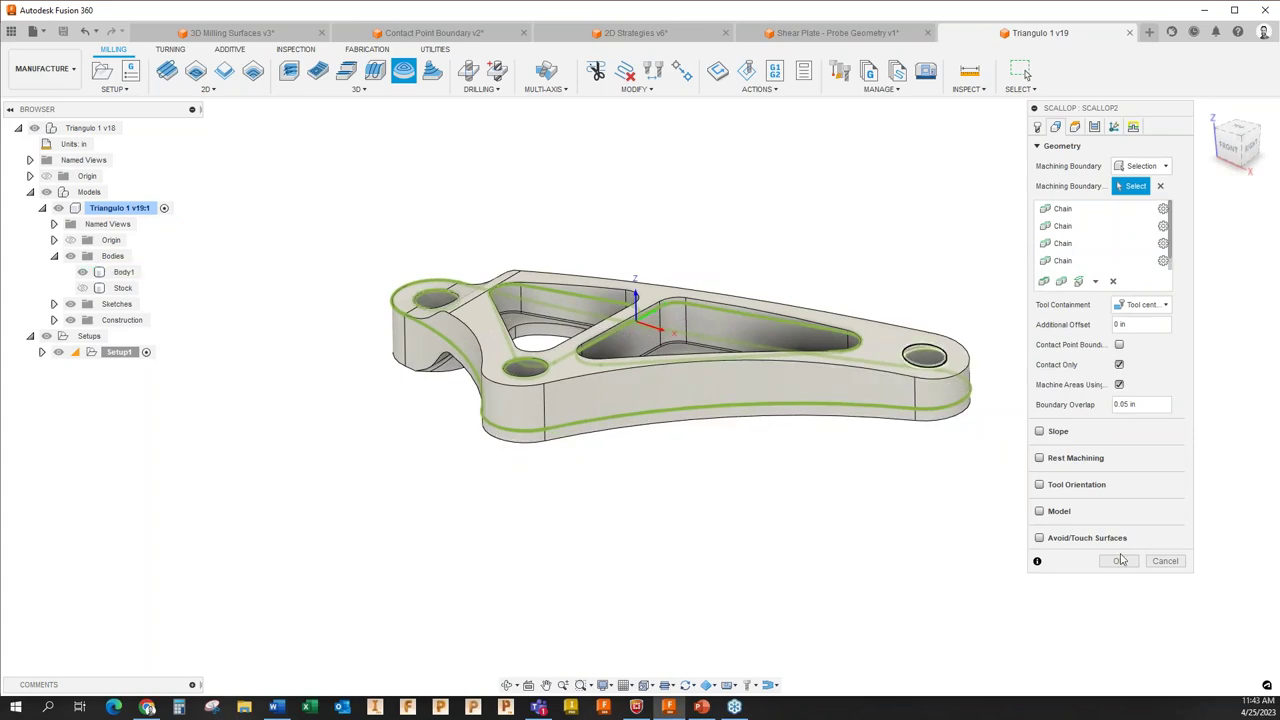
left_click(1119, 561)
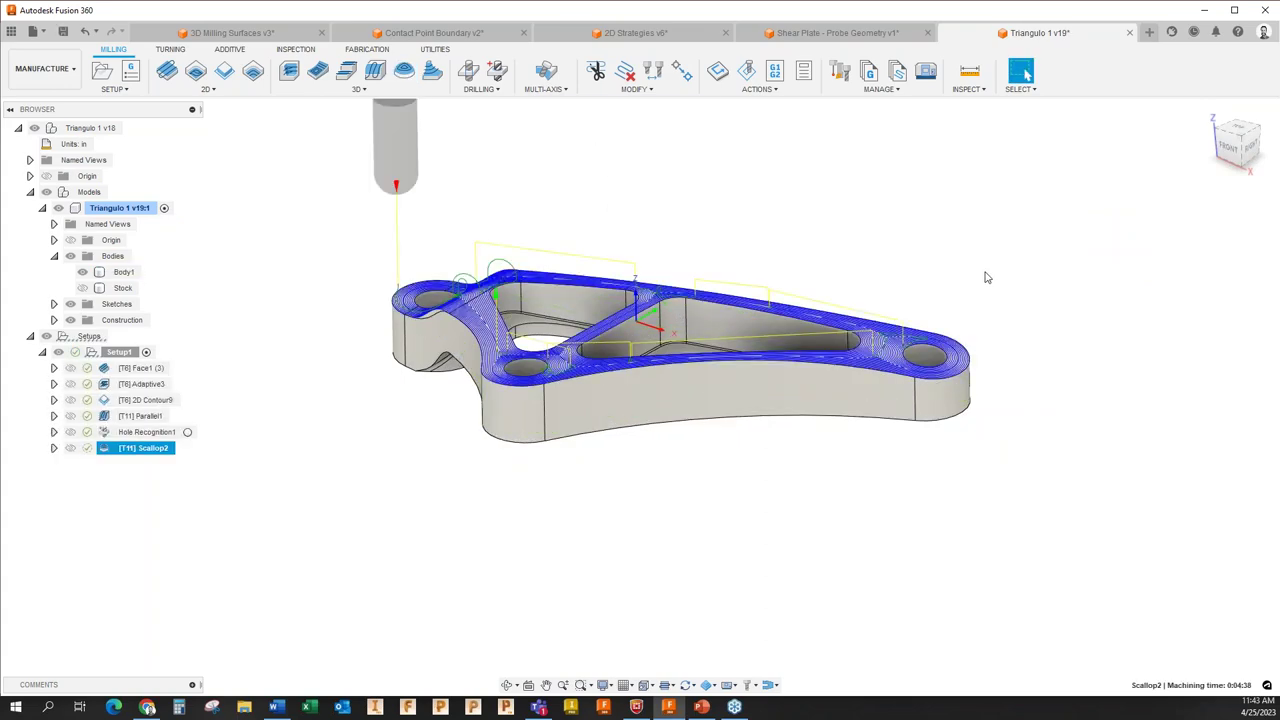
Inspect the Scallop2 passes across the top face from above, then clear the selection.
mouse_move(683, 226)
middle_mouse_down("shift")
mouse_move(679, 296)
mouse_move(680, 240)
mouse_move(723, 214)
mouse_move(694, 214)
mouse_move(697, 226)
middle_mouse_up("shift")
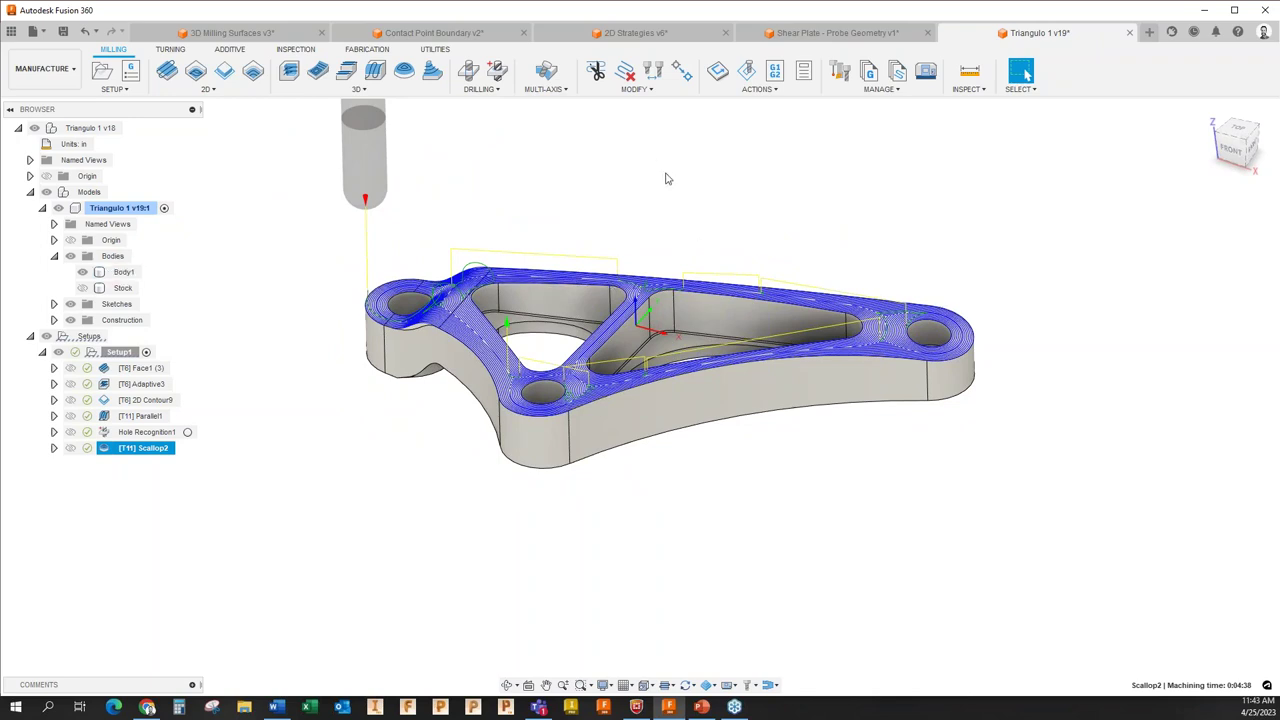
left_click(652, 292)
scroll(712, 197, "up", 3)
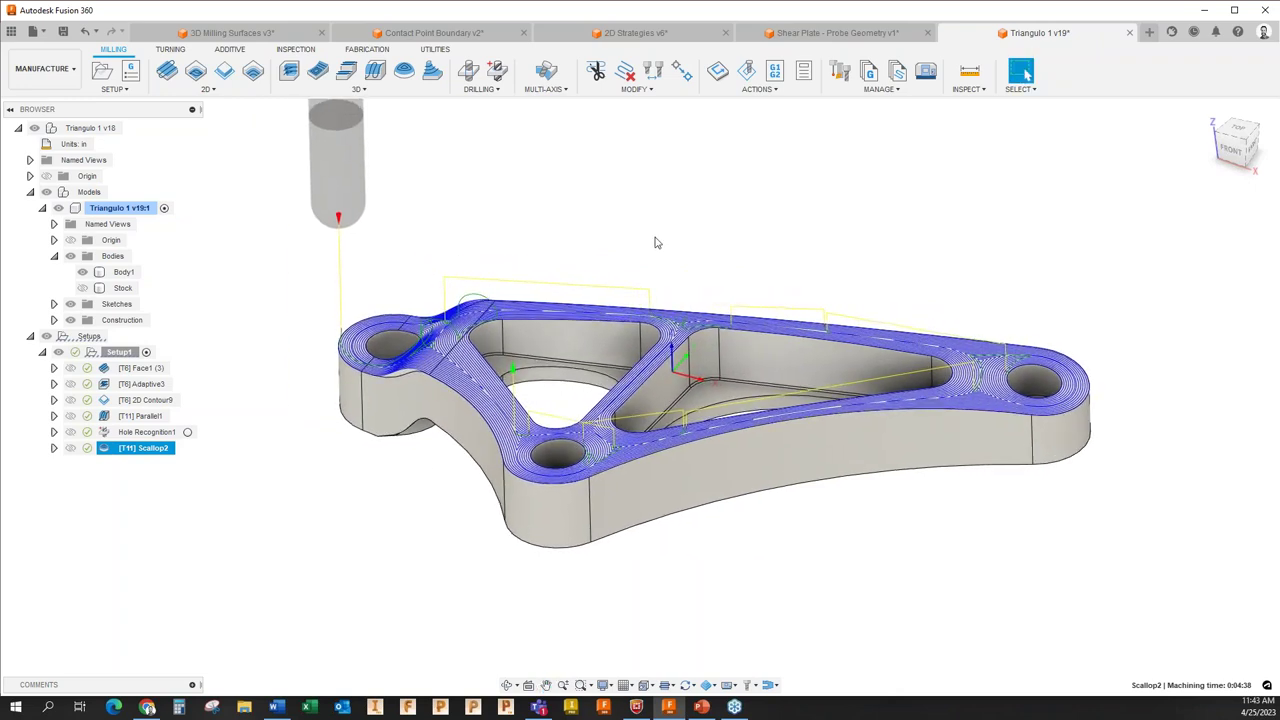
left_click(656, 242)
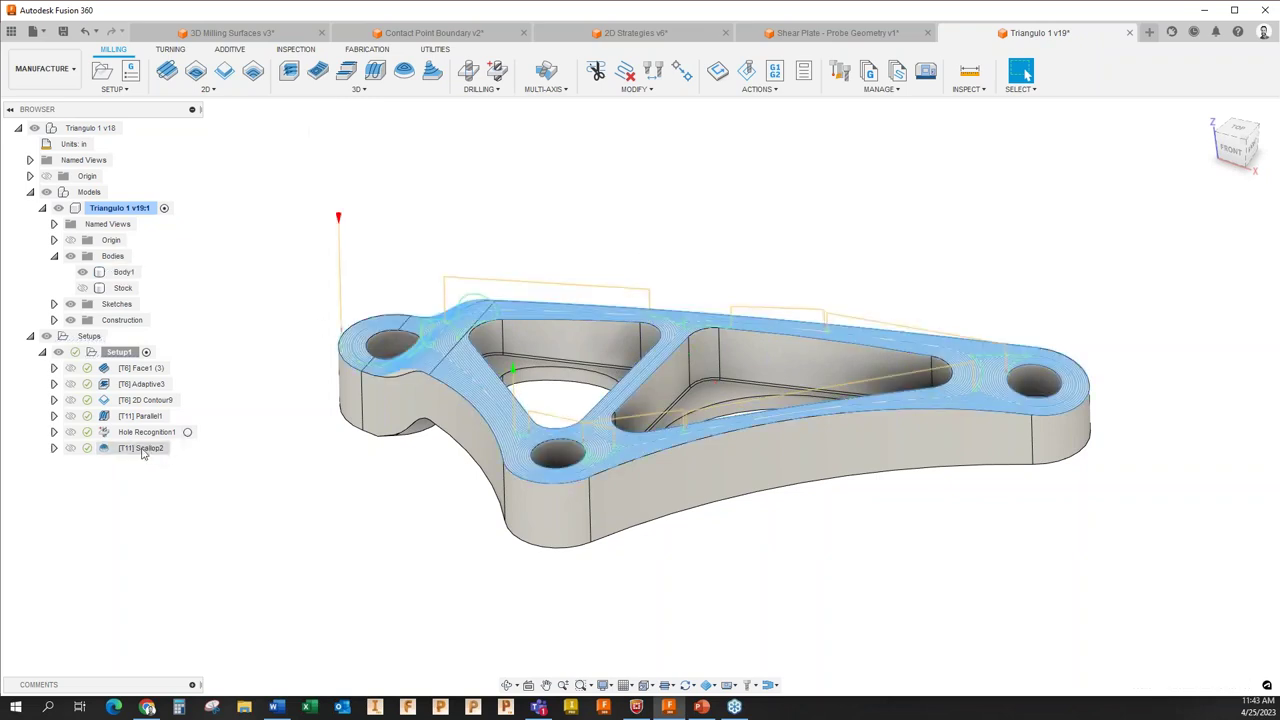
left_click(42, 68)
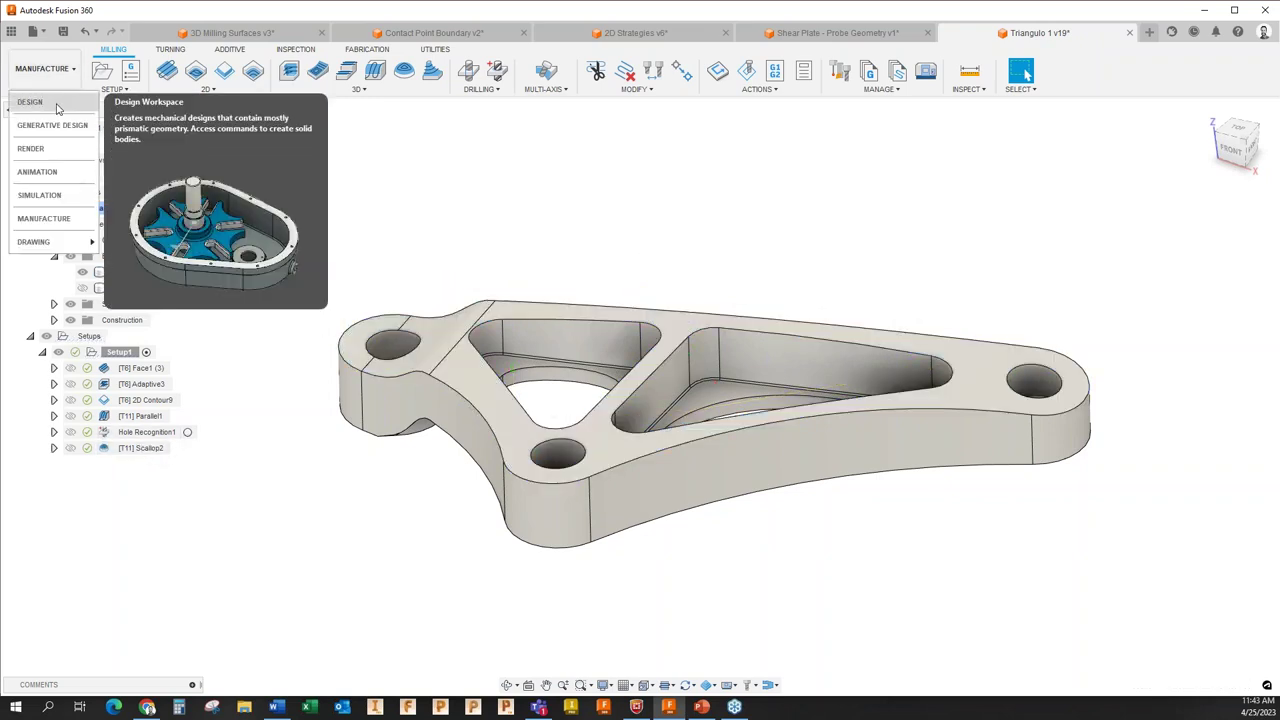
Glance at the Surface tools, then inspect the Triangulo 1 v19:1 model's options in Manufacture.
left_click(168, 49)
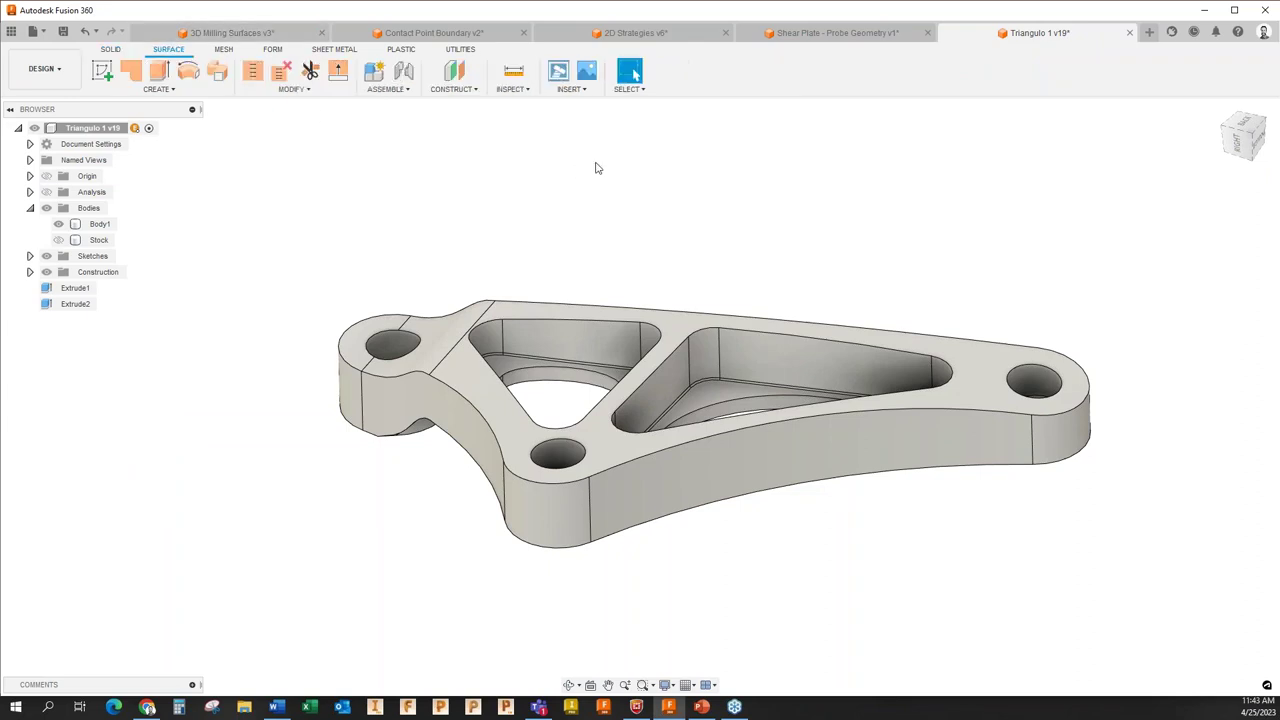
left_click(111, 49)
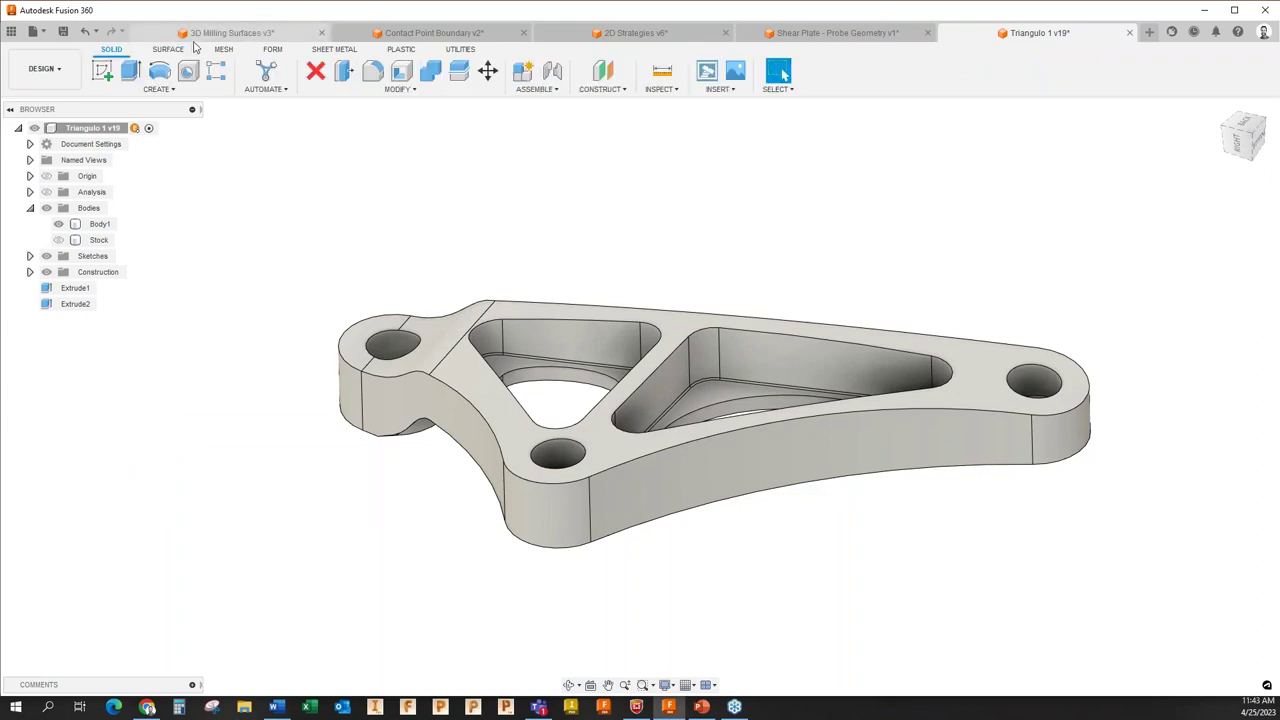
left_click(42, 68)
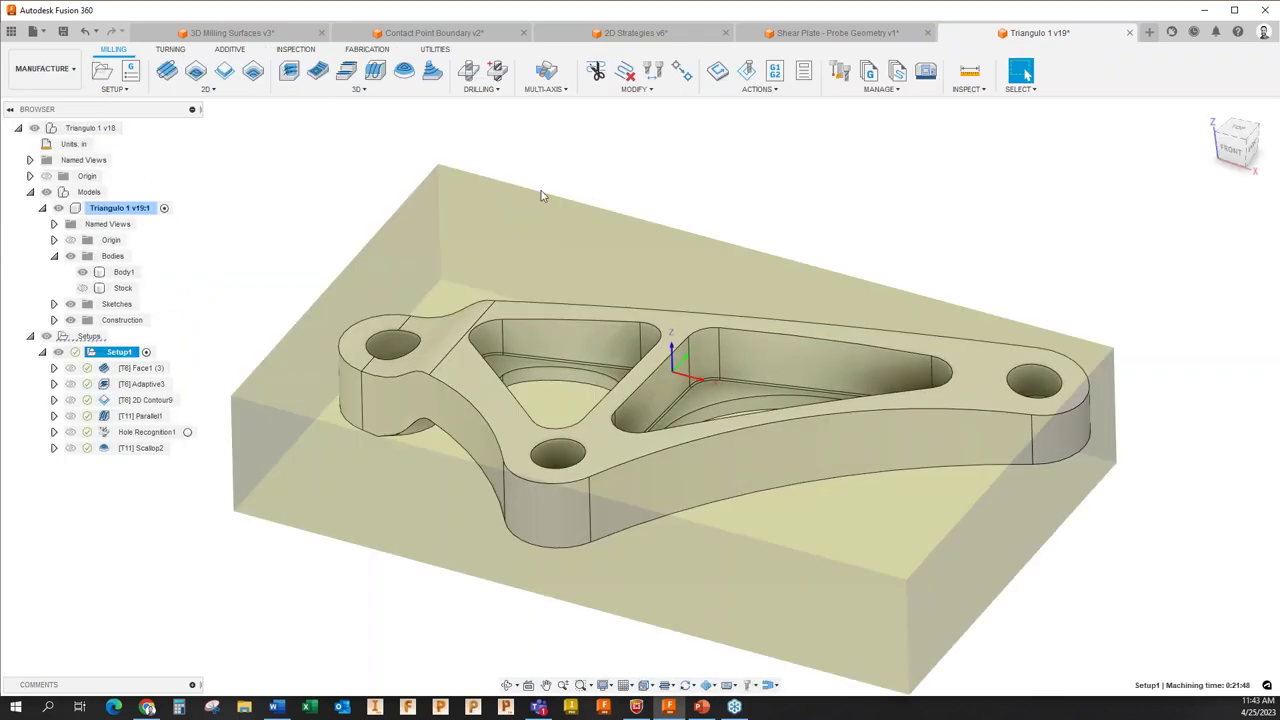
left_click(119, 208)
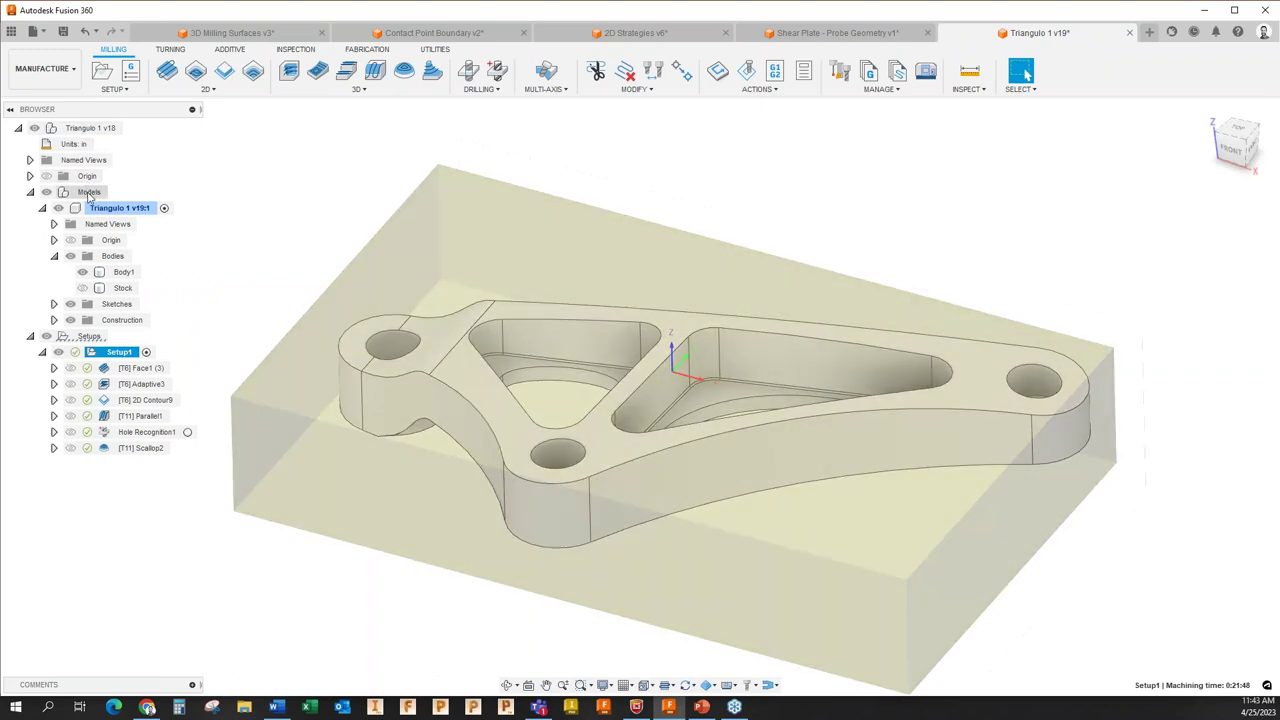
right_click(88, 193)
left_click(90, 128)
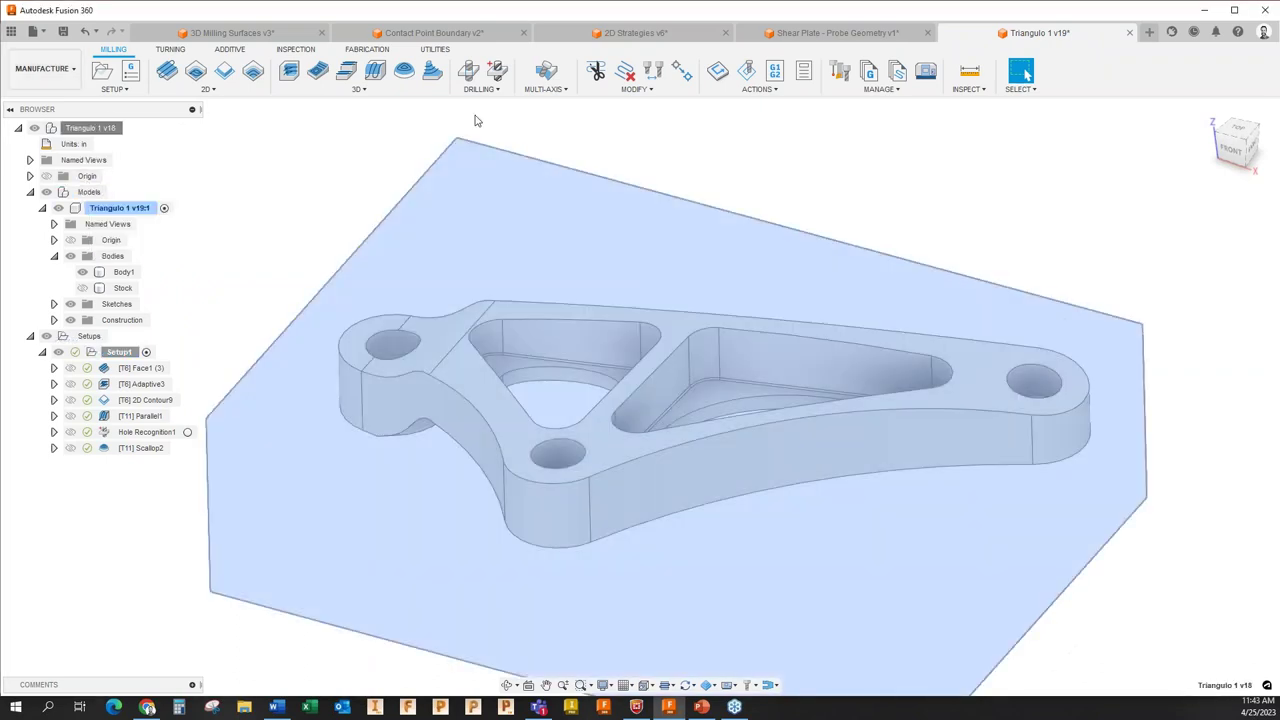
Review the Setup options and return to the Design workspace.
left_click(113, 89)
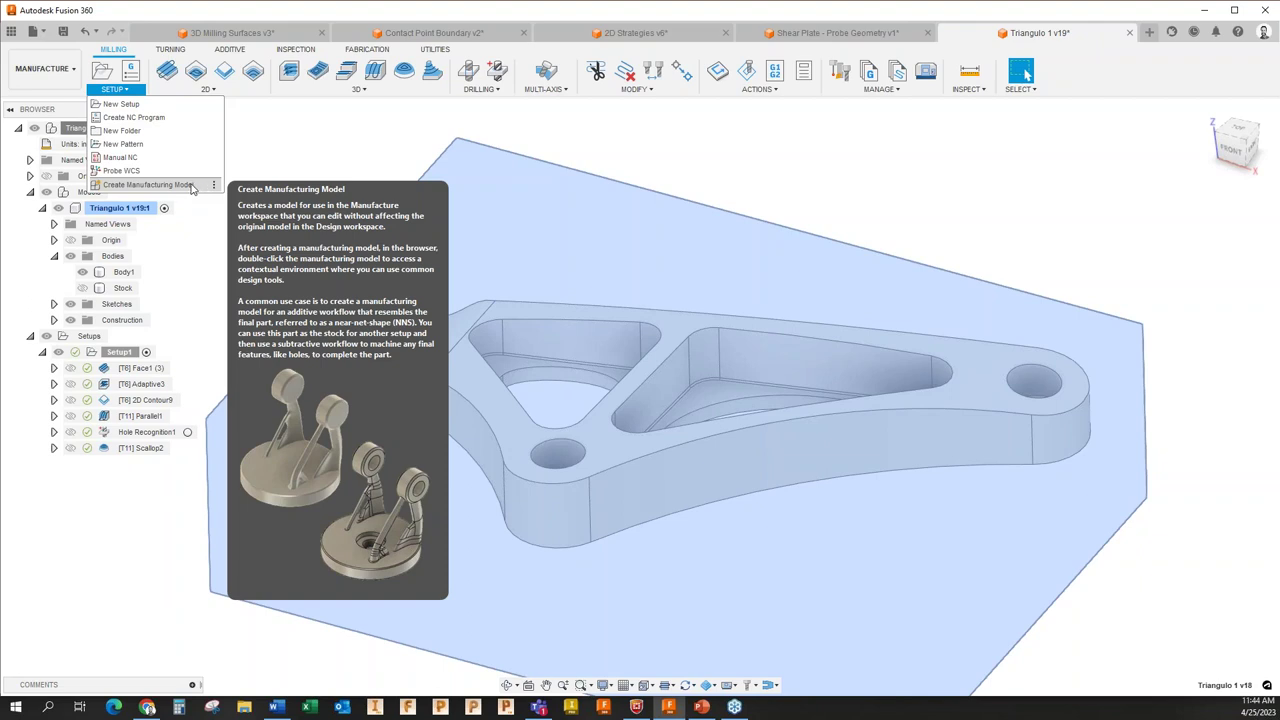
left_click(42, 68)
left_click(42, 68)
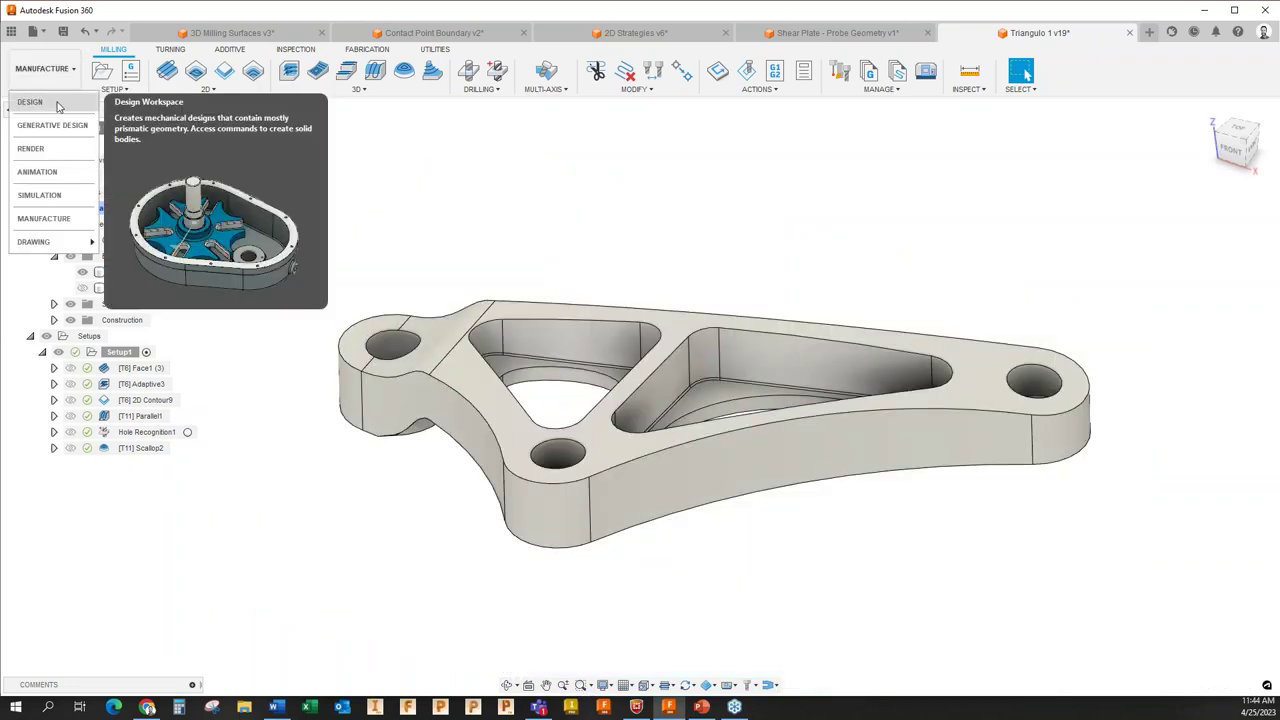
left_click(57, 104)
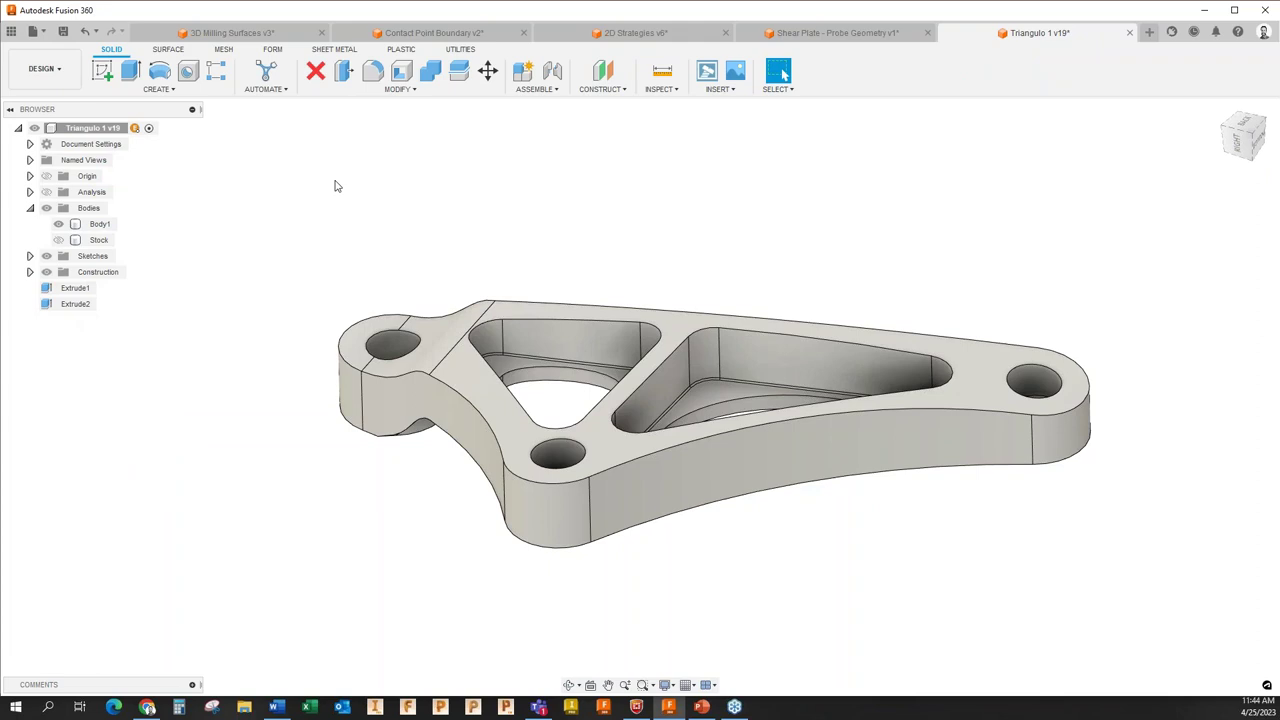
Create a Patch surface from the bracket's top outer edge chain.
left_click(168, 49)
left_click(169, 90)
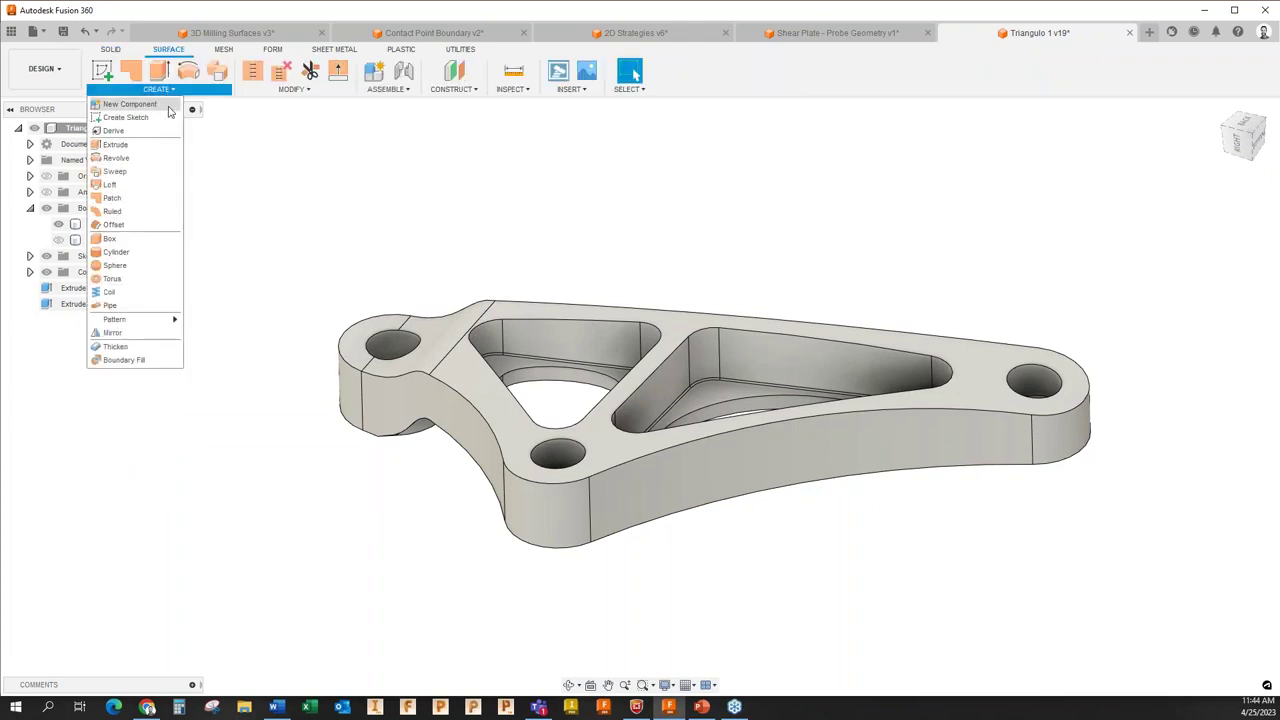
left_click(150, 198)
left_click(386, 318)
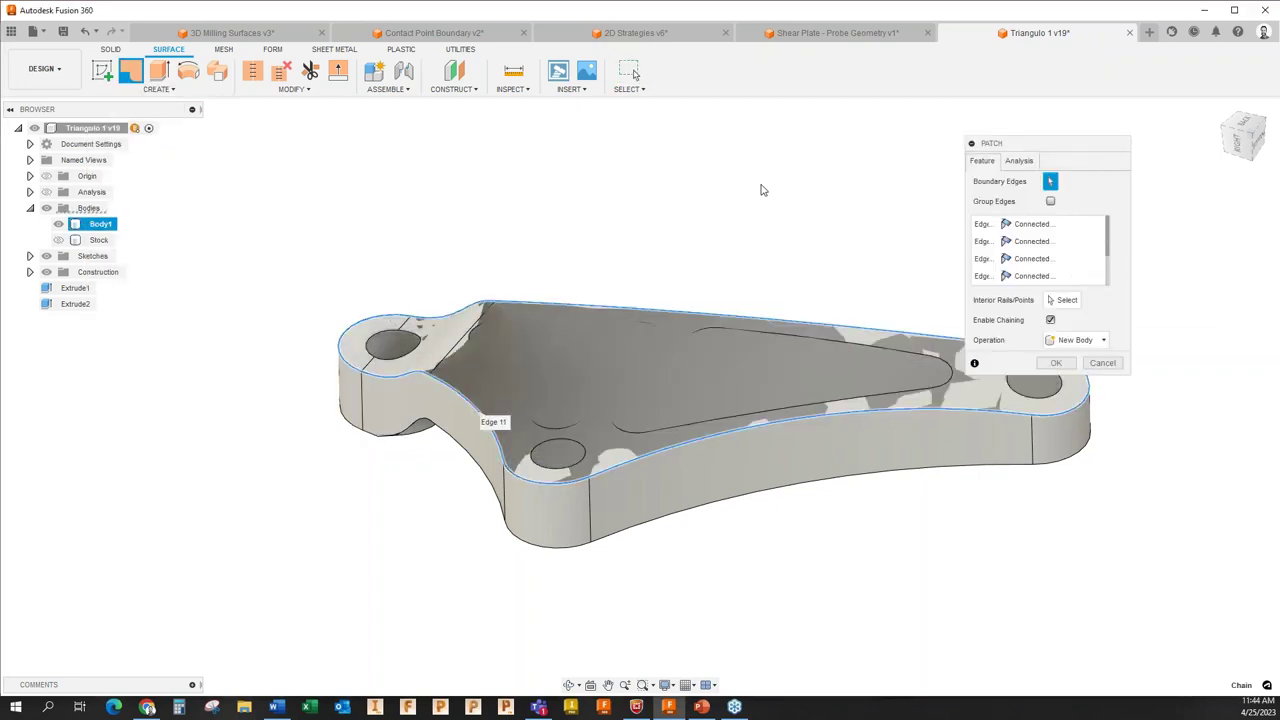
left_click(1056, 363)
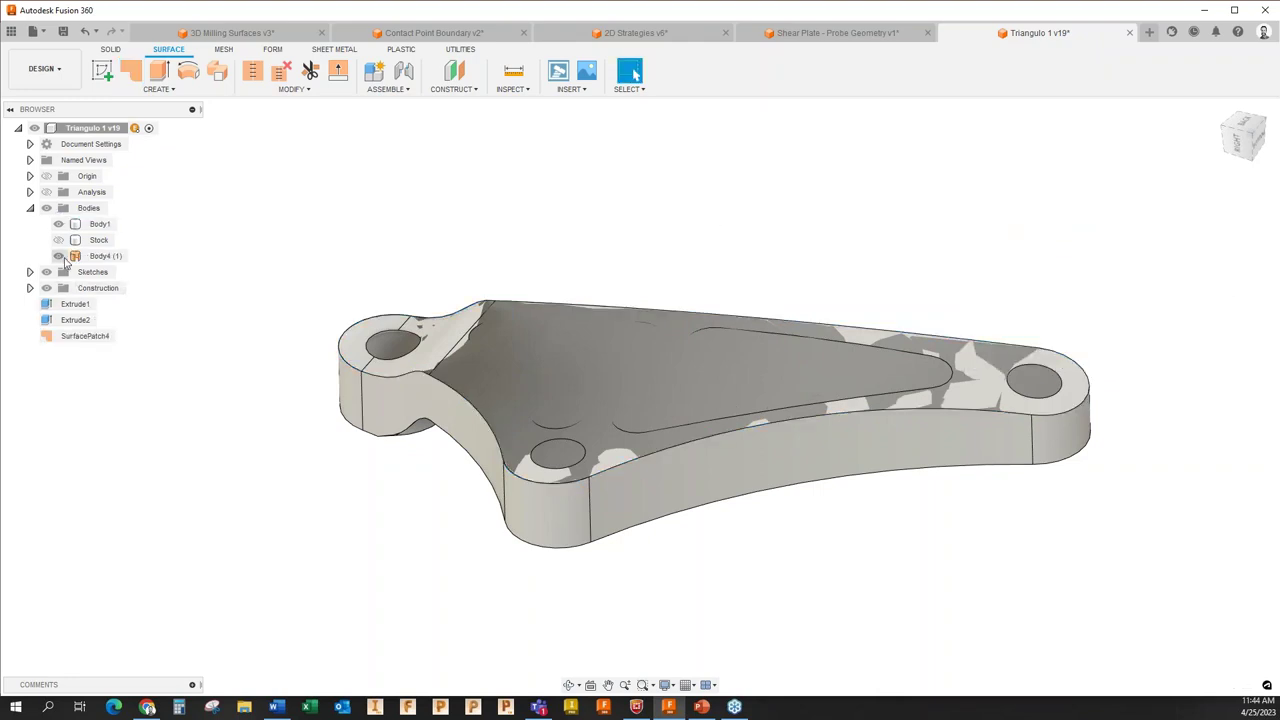
Toggle Body1 and Body4 visibility to check the patch, leaving Body4 hidden.
left_click(58, 224)
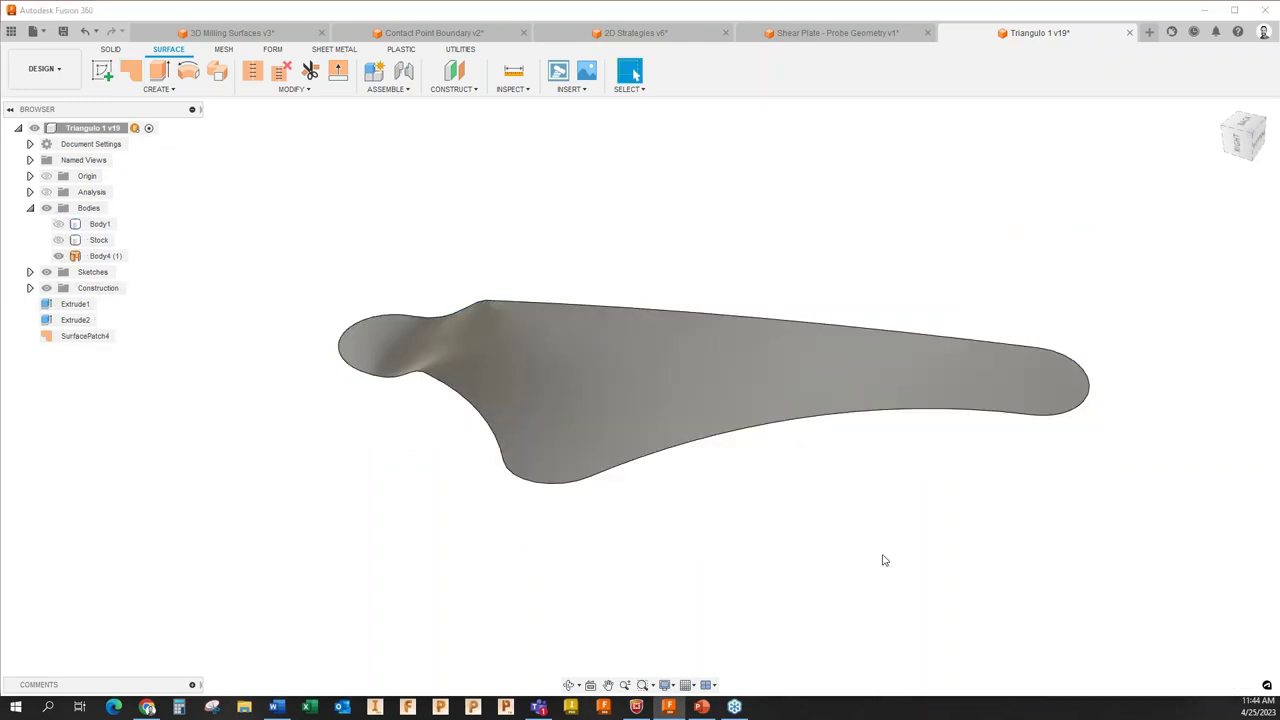
middle_click_drag(857, 509, 841, 487, "shift")
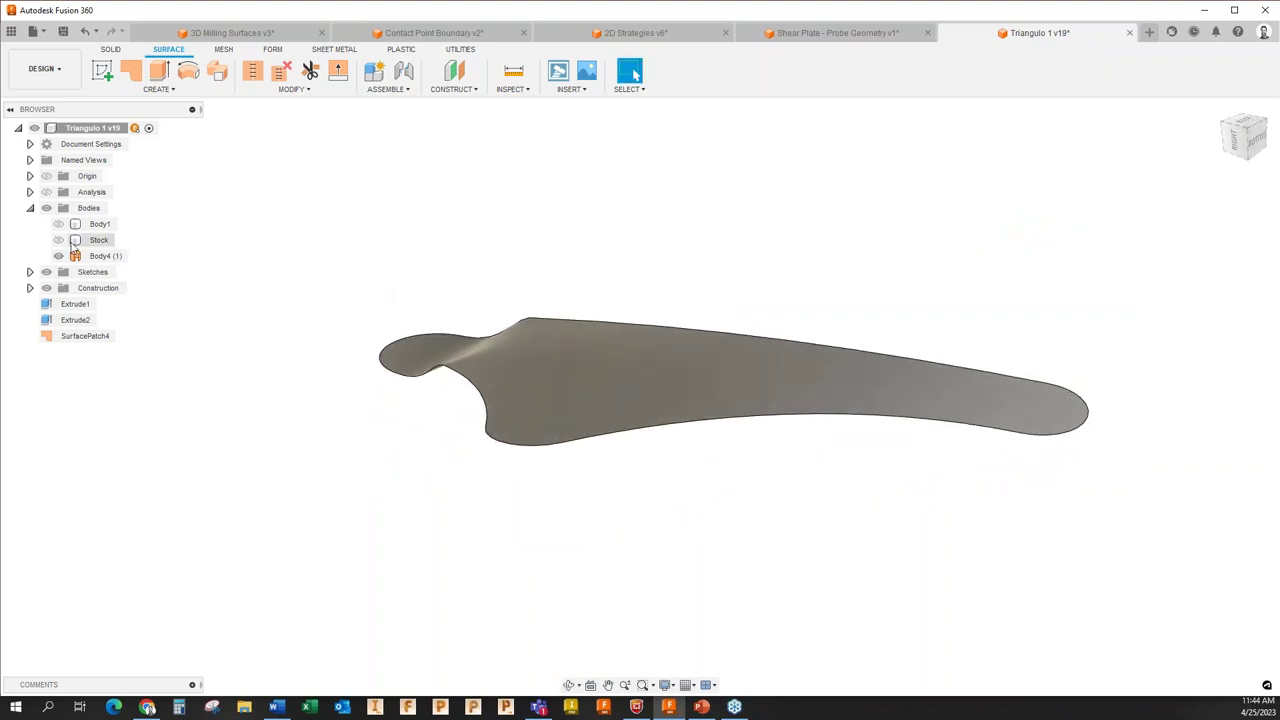
left_click(58, 224)
left_click(59, 256)
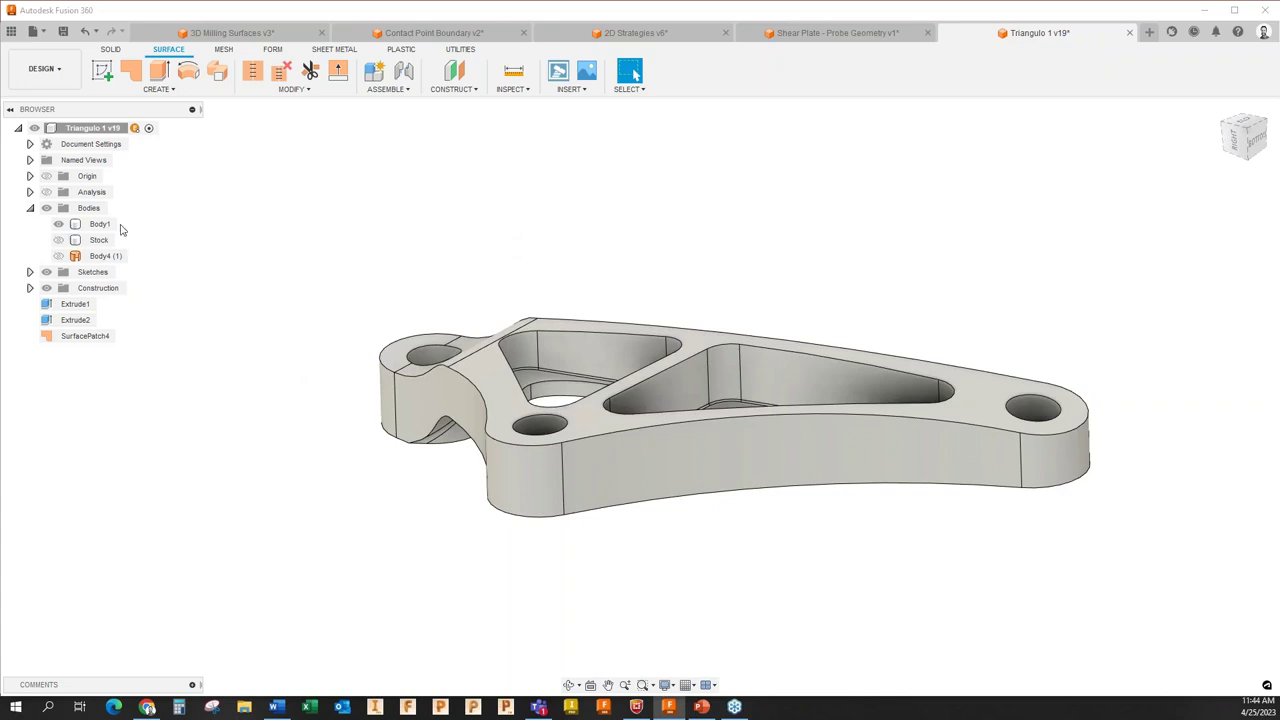
left_click(59, 256)
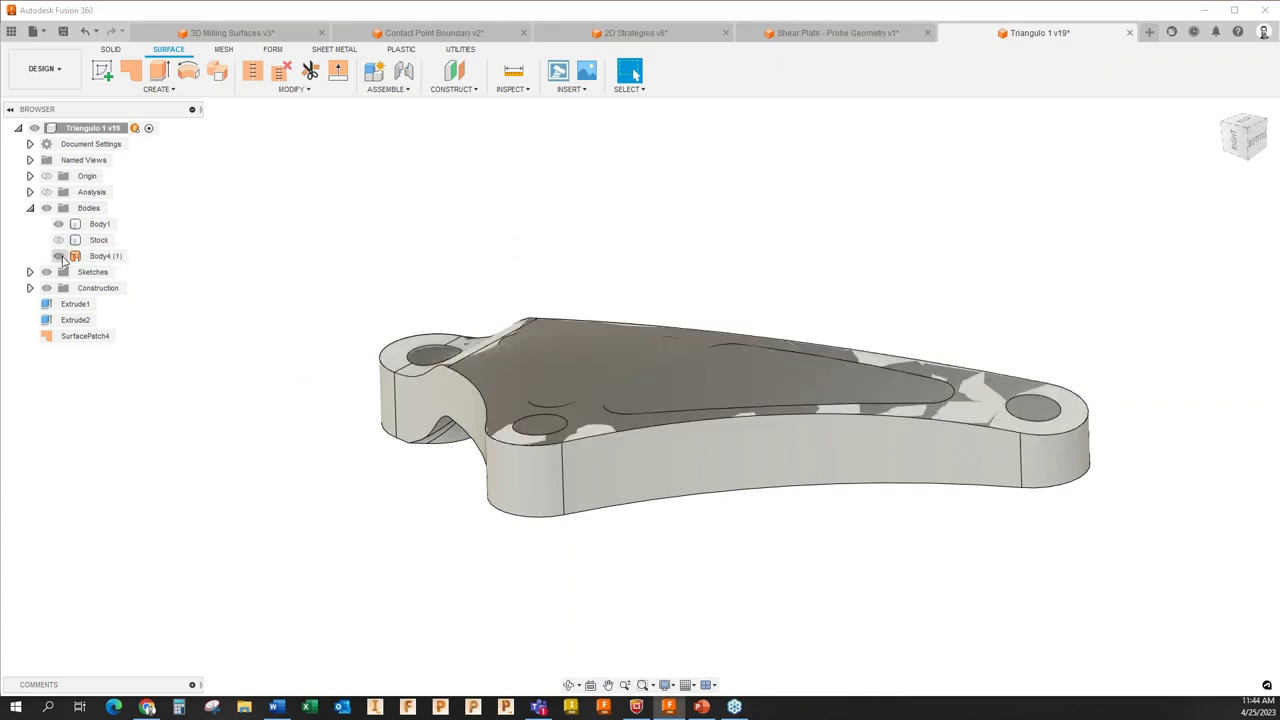
left_click(59, 256)
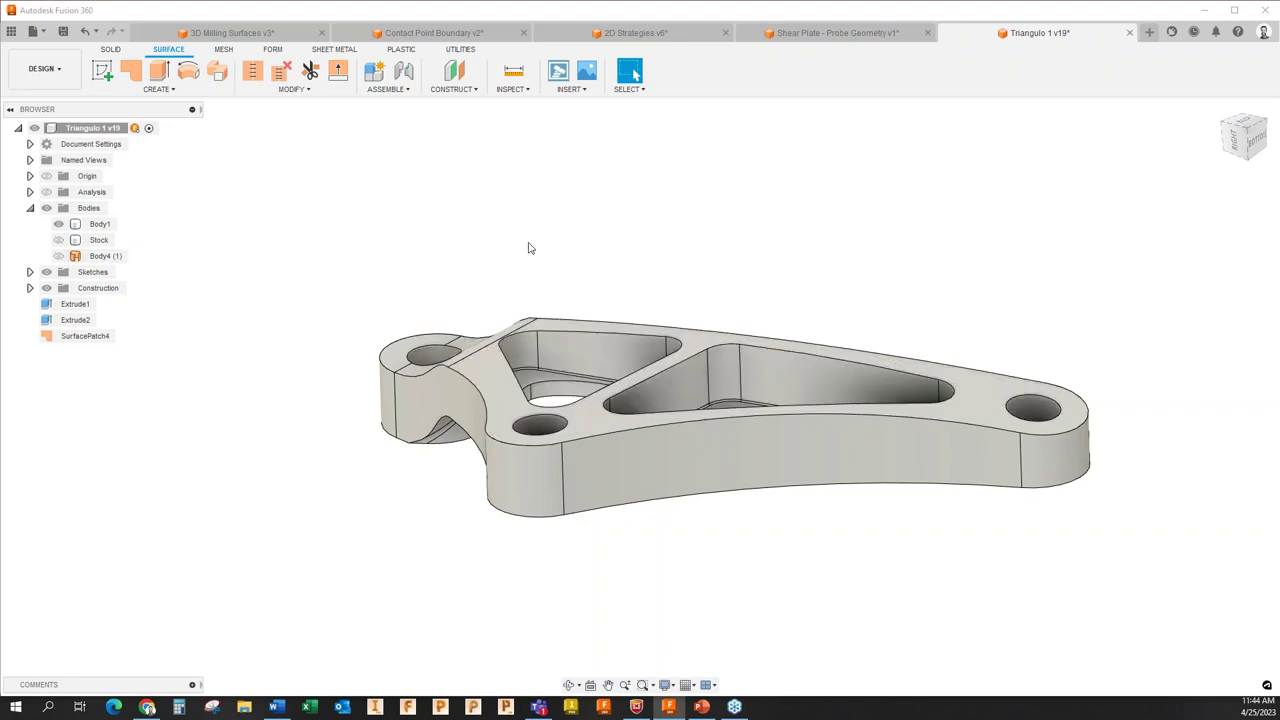
Back in Manufacture, toggle Body4 (1) visibility and select Scallop2 for editing.
left_click(58, 72)
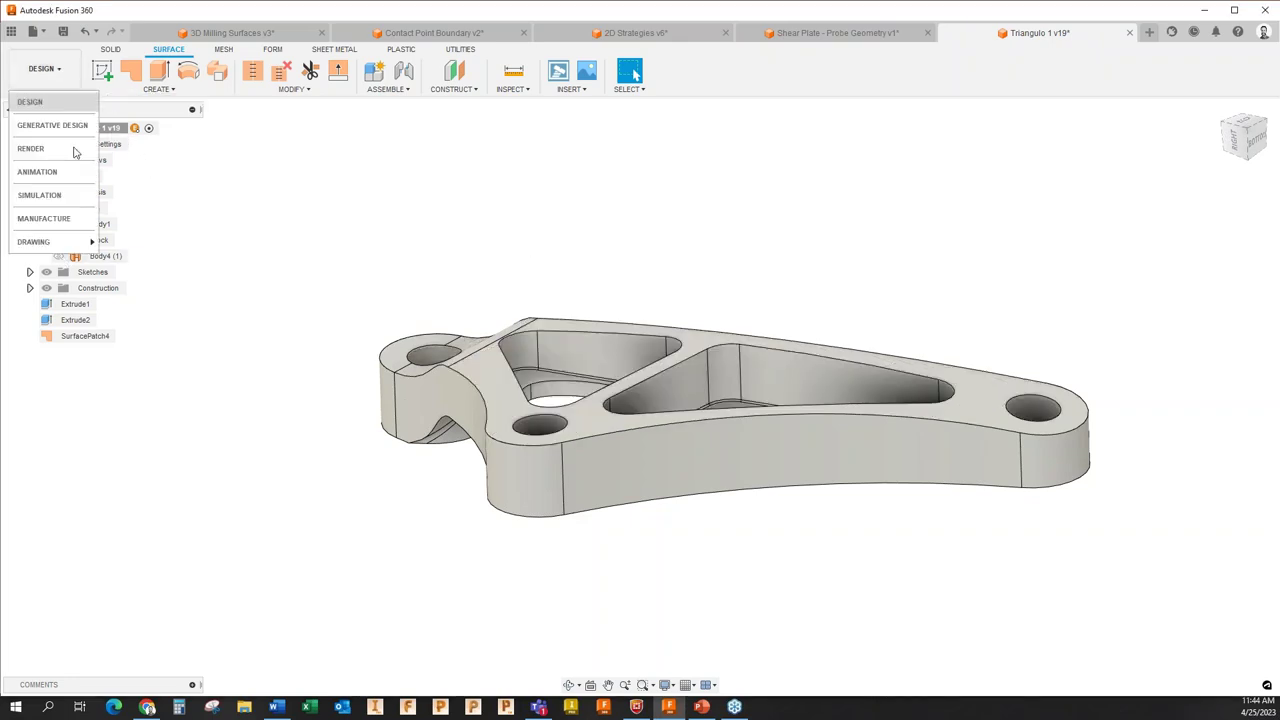
left_click(59, 218)
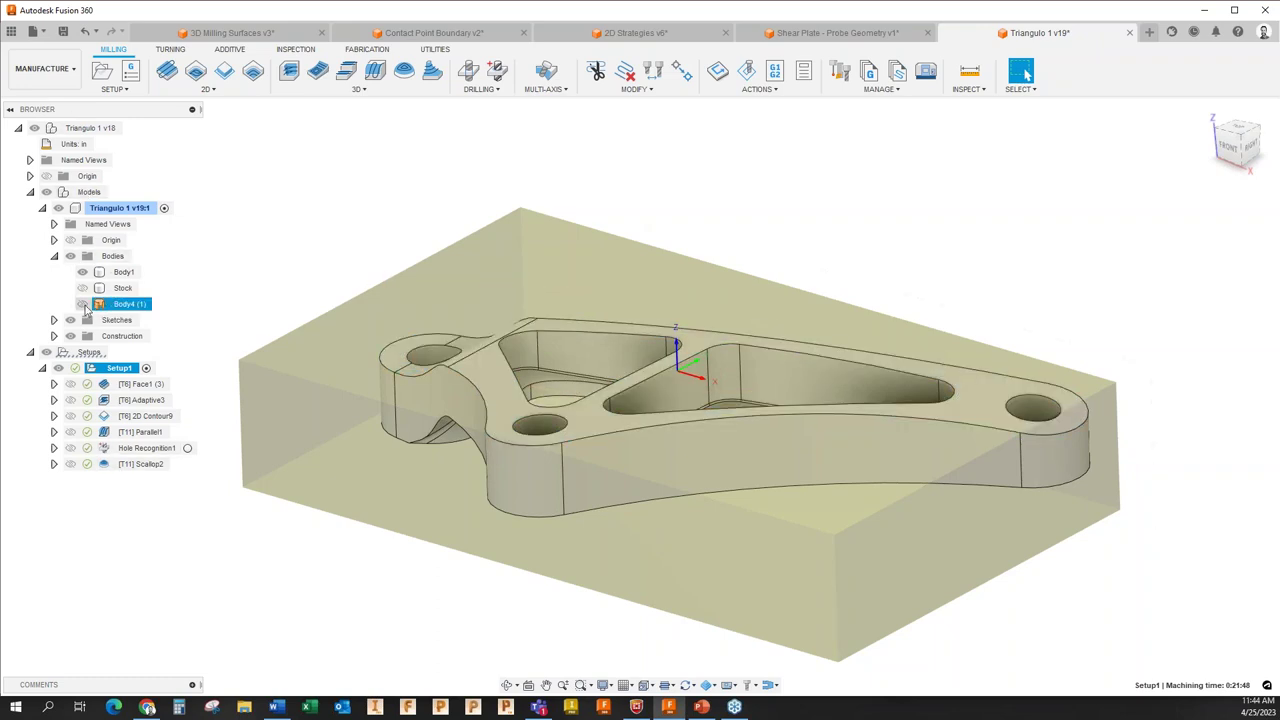
left_click(82, 304)
left_click(82, 304)
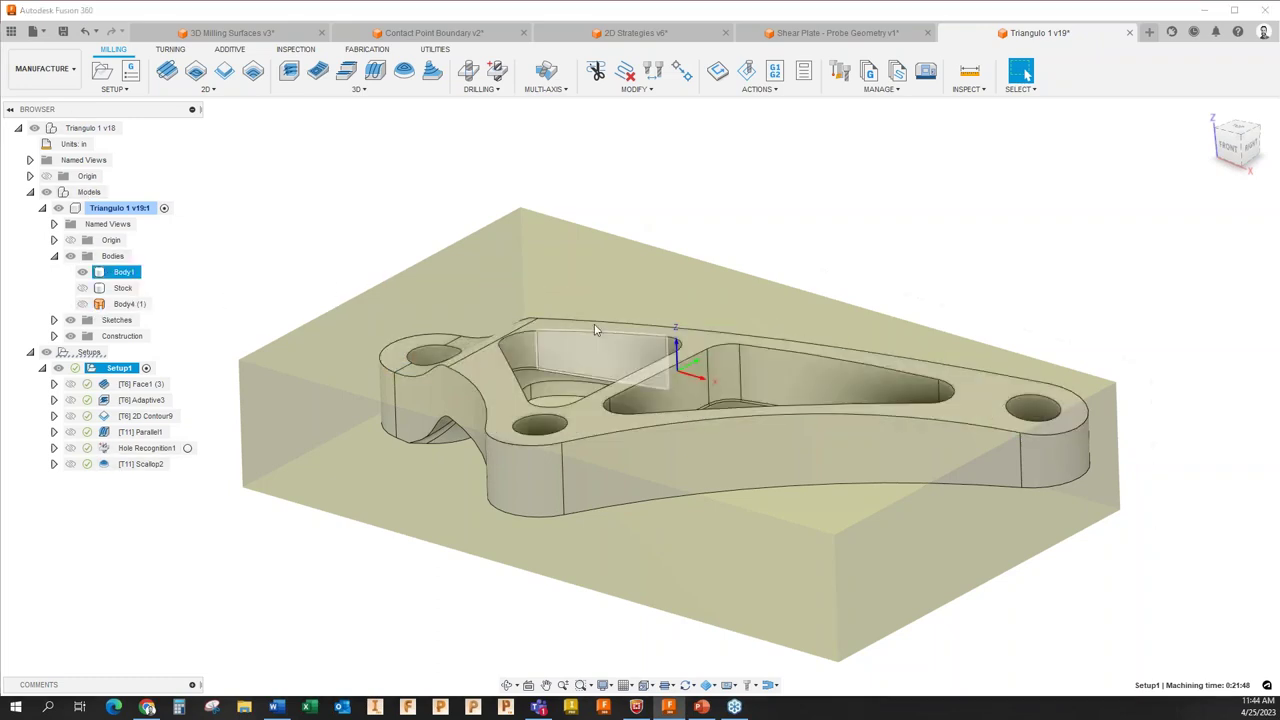
left_click(122, 304)
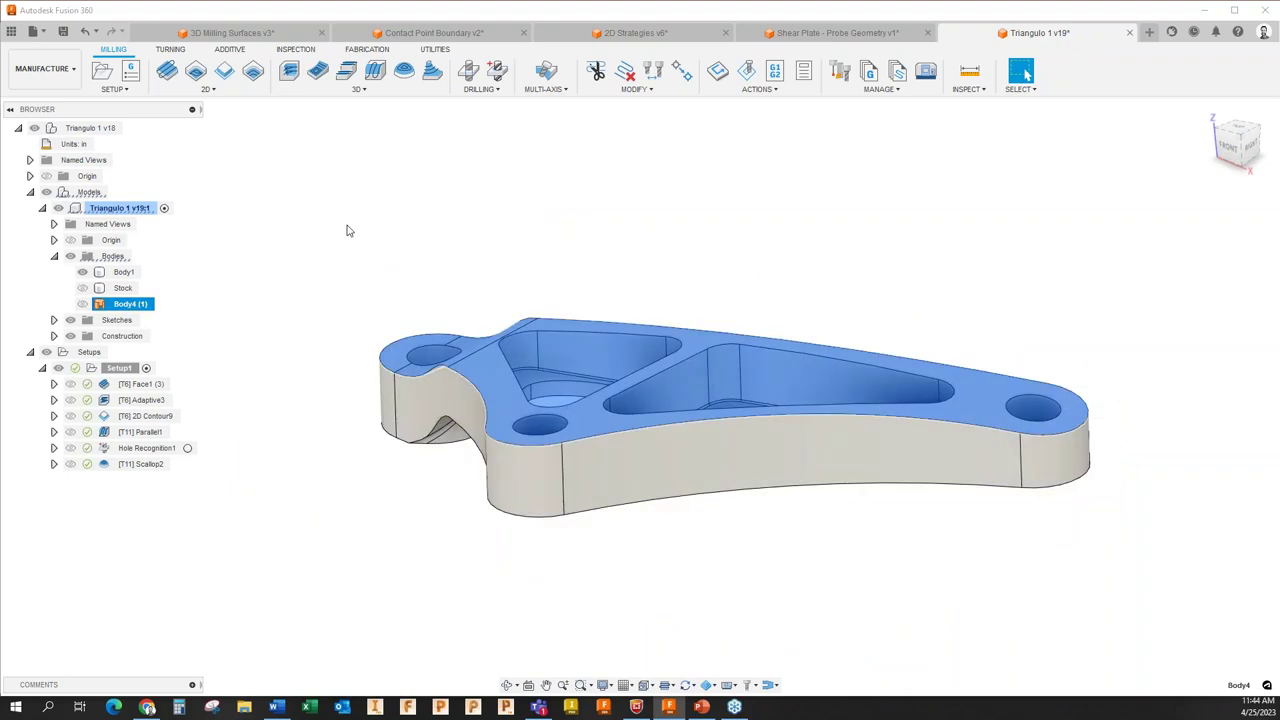
left_click(347, 231)
left_click(145, 464)
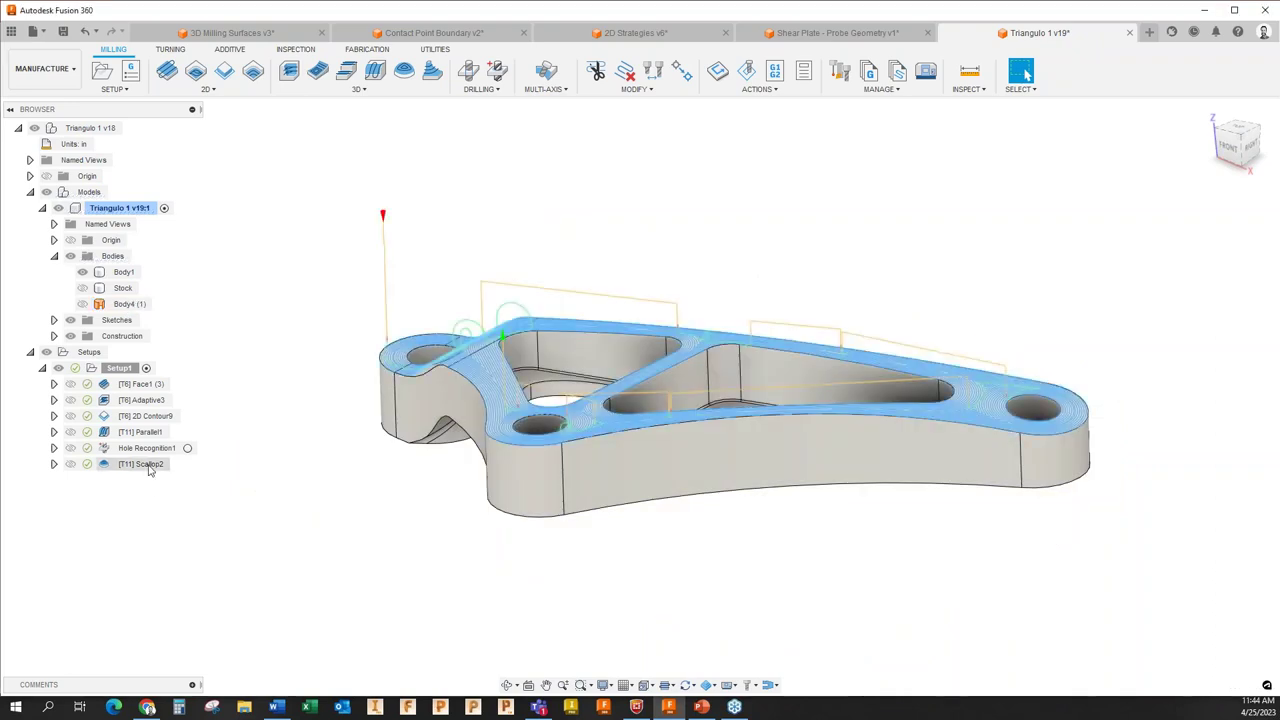
right_click(148, 466)
Edit Scallop2, replacing its boundary chains with the part's bottom edge.
left_click(175, 26)
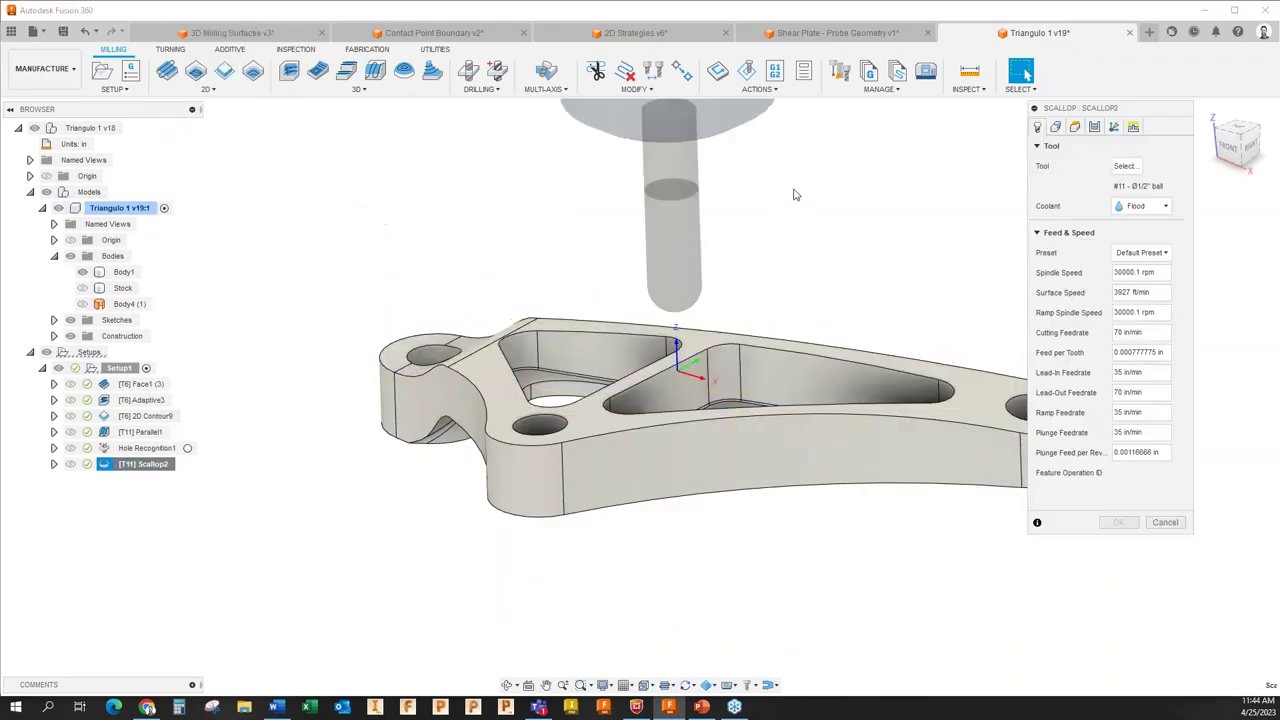
left_click(1055, 126)
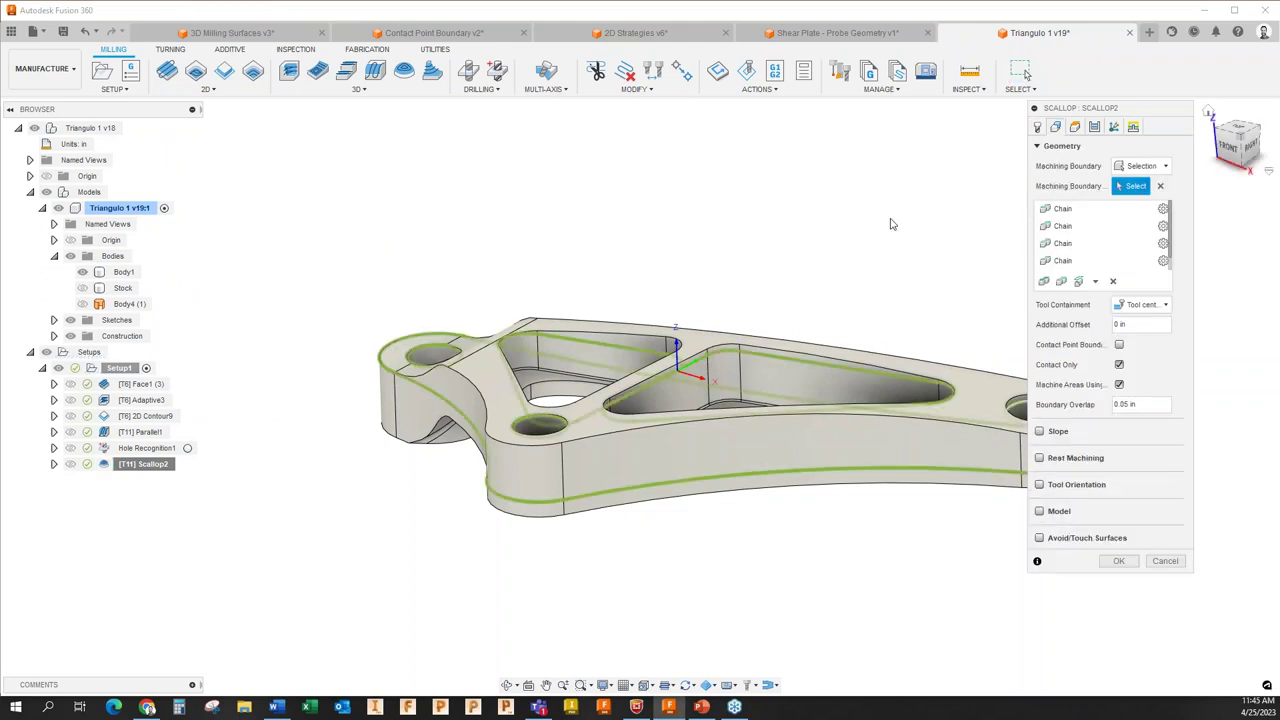
left_click(1113, 281)
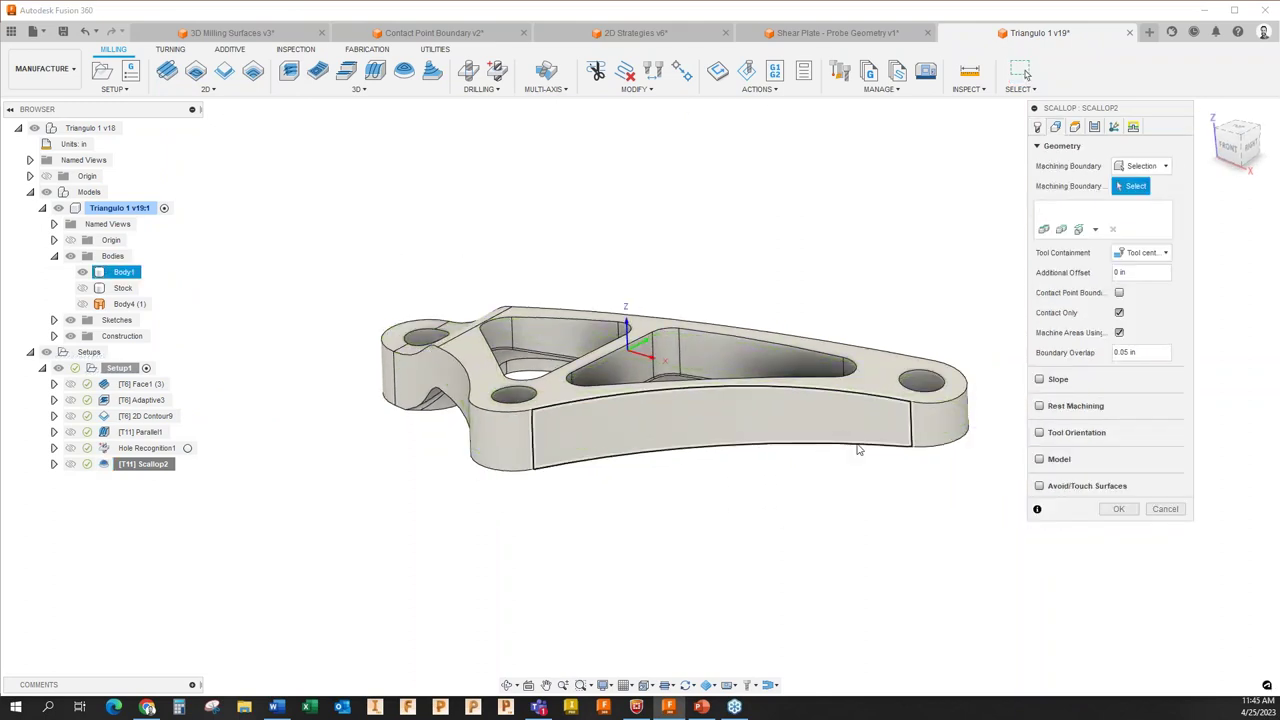
left_click(799, 451)
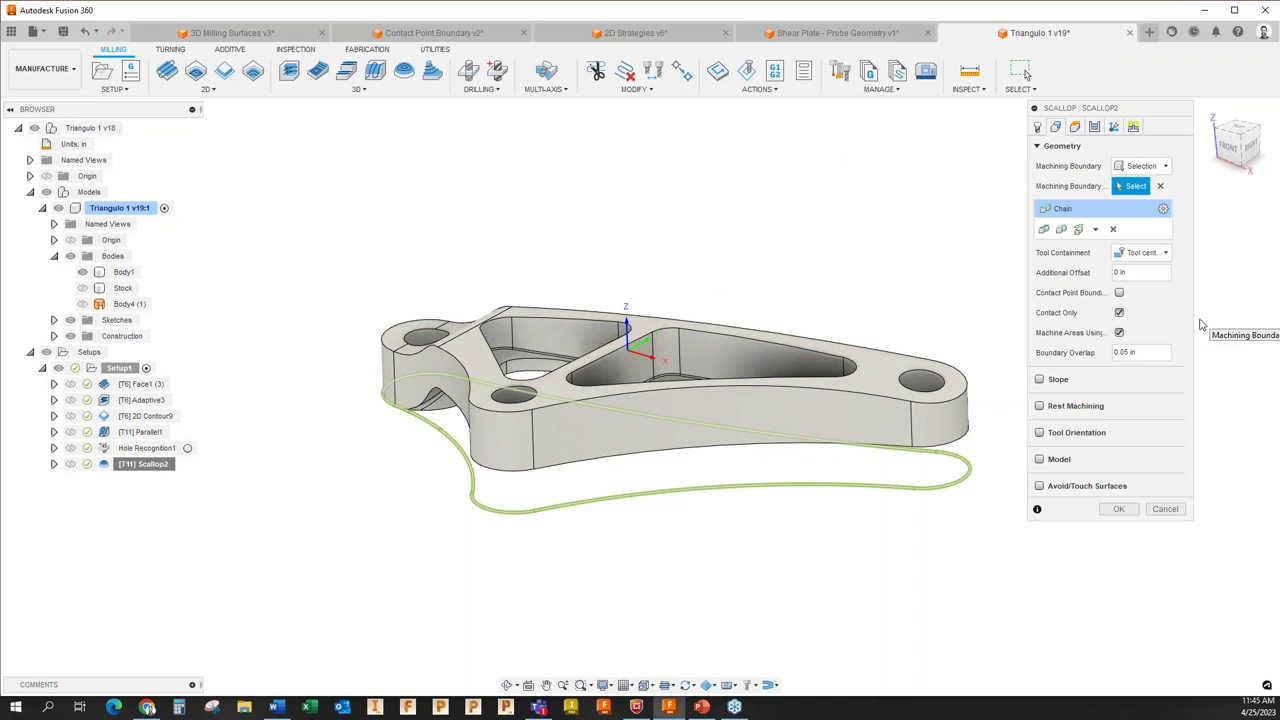
Use only the Body4 (1) patch as model, exclude the setup model, and recompute.
left_click(1039, 460)
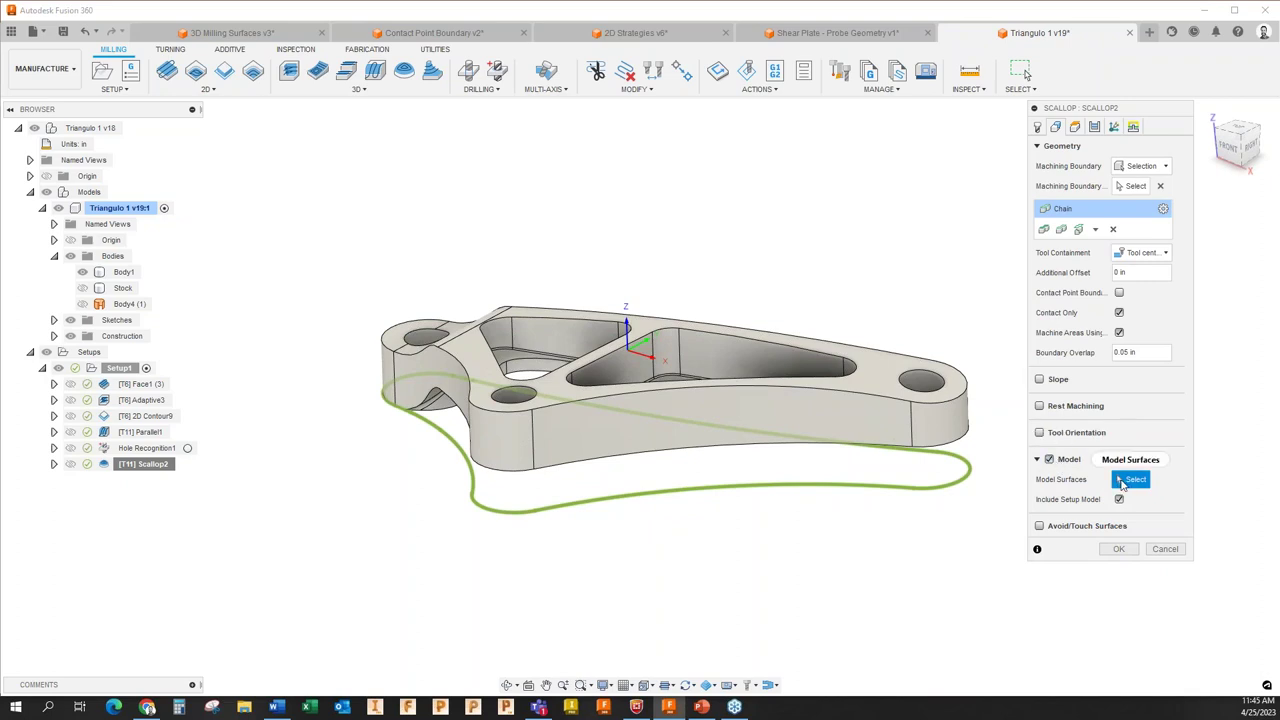
left_click(519, 358)
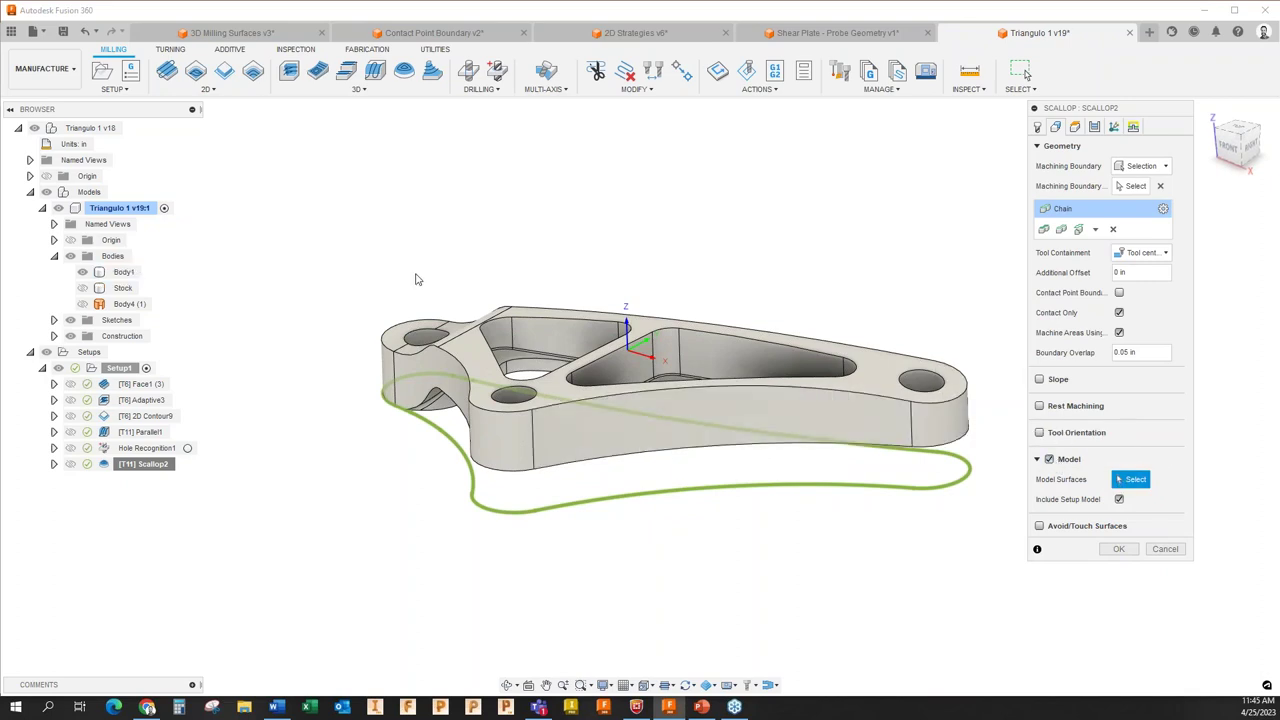
left_click(128, 303)
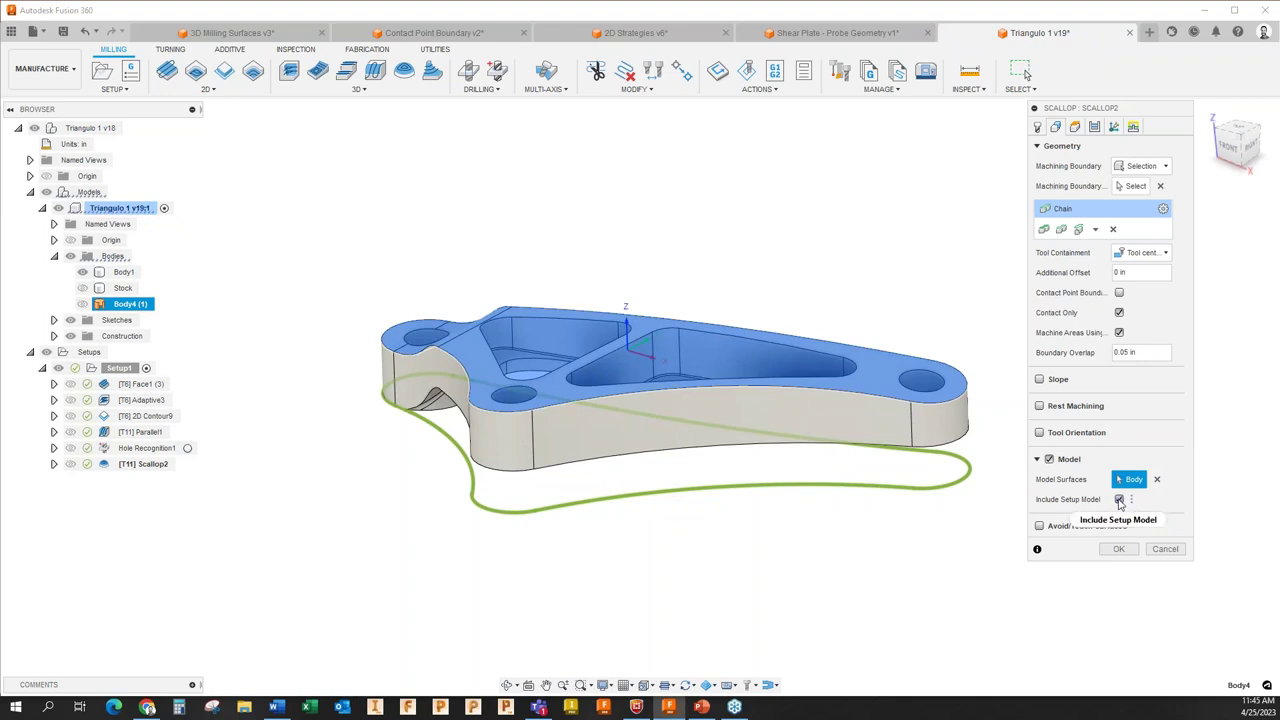
mouse_move(1120, 503)
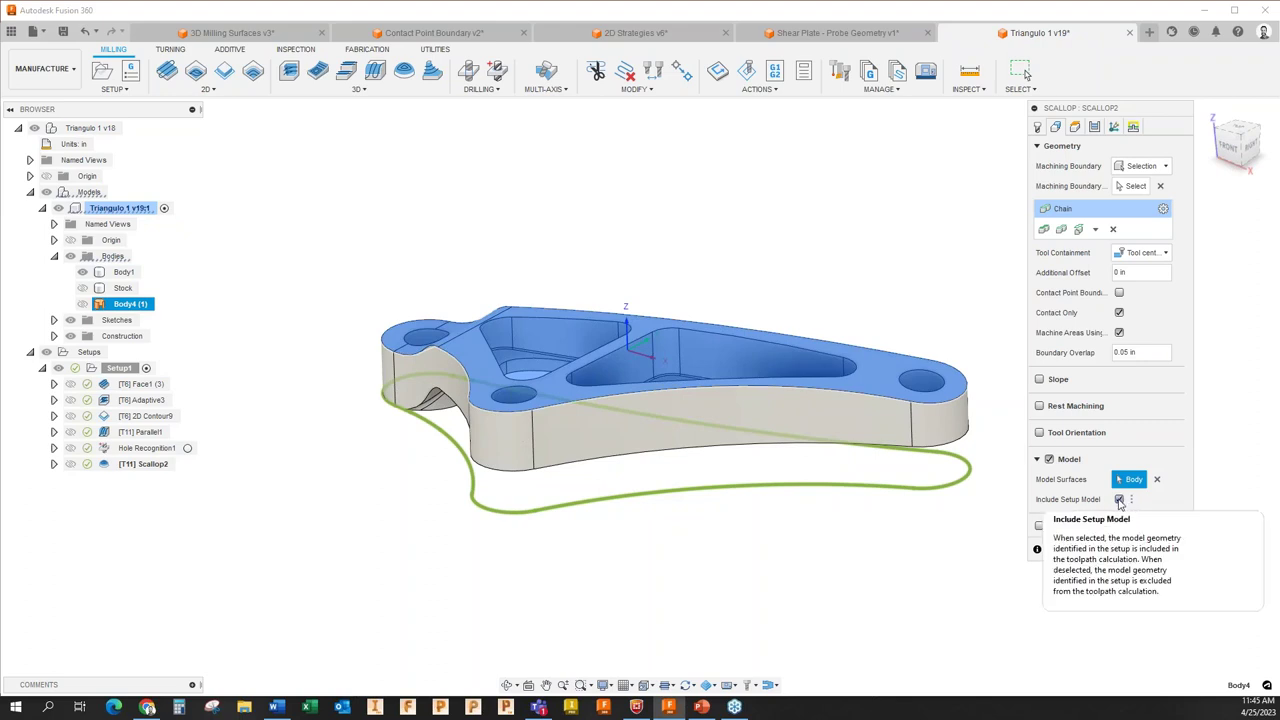
left_click(123, 271)
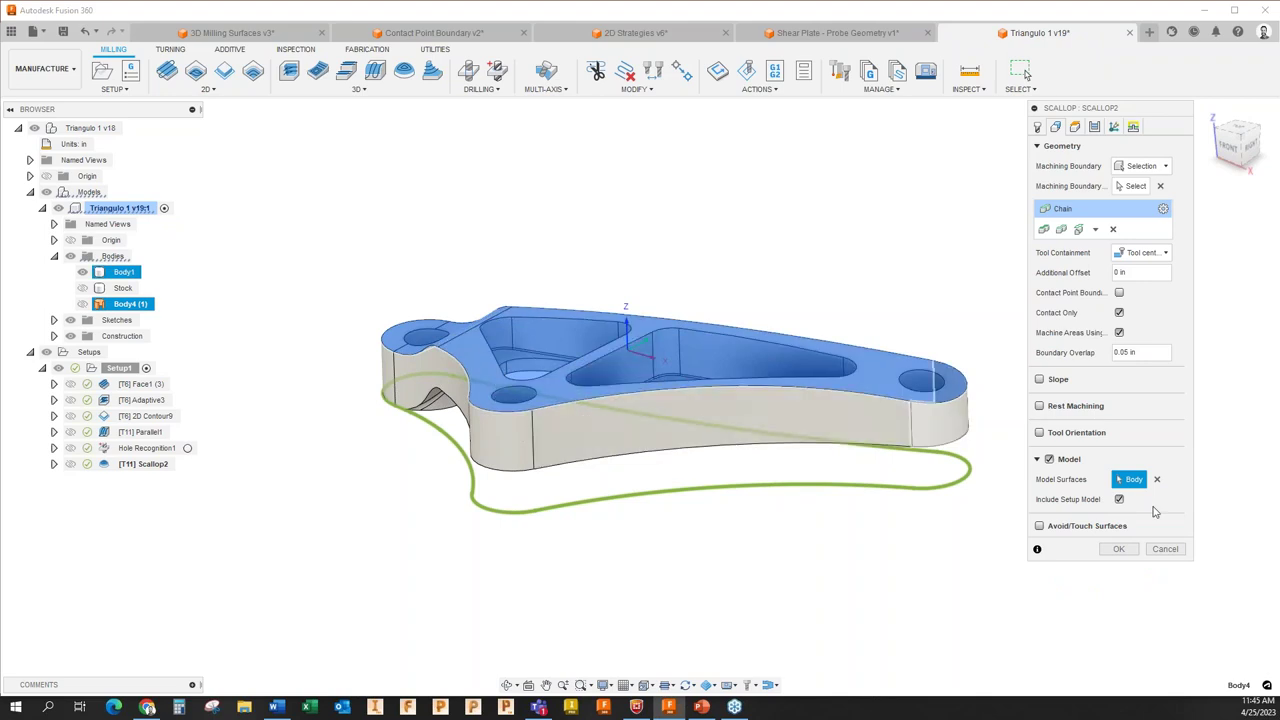
left_click(1119, 499)
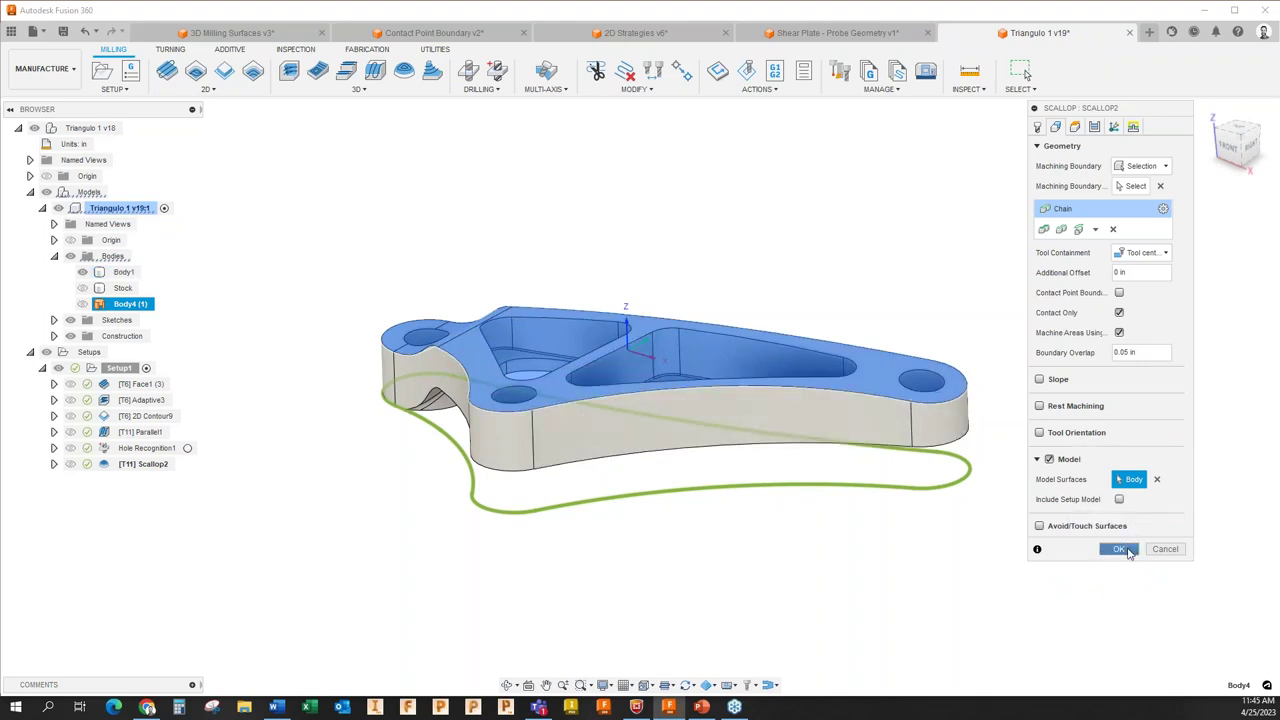
left_click(1120, 549)
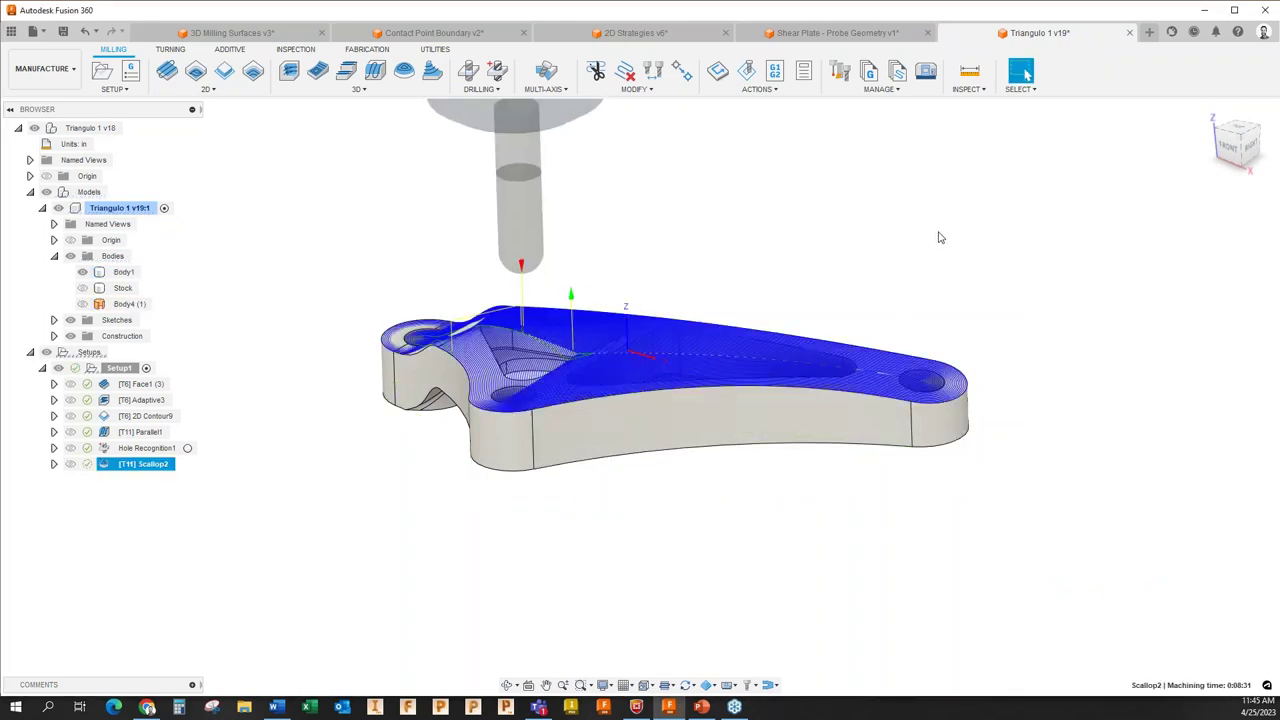
Orbit and zoom around the bracket to inspect the Scallop2 passes over its top and pockets.
middle_click_drag(934, 251, 966, 340, "shift")
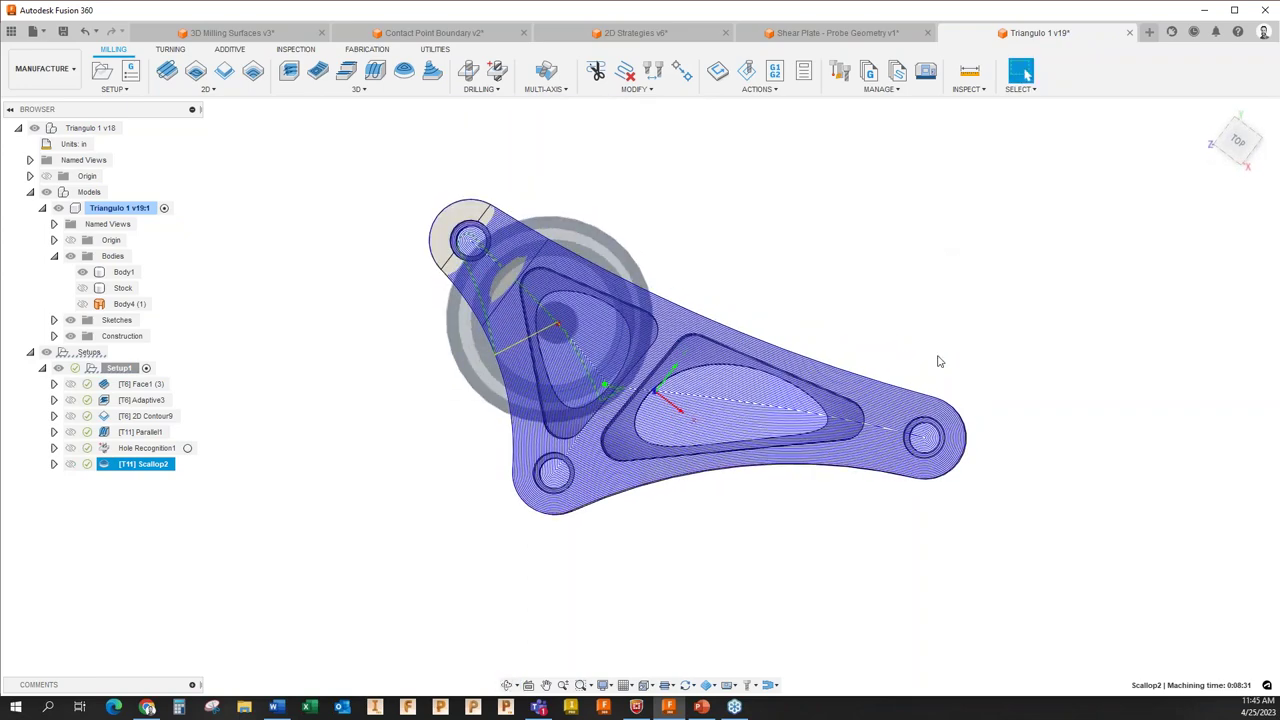
scroll(805, 421, "up", 5)
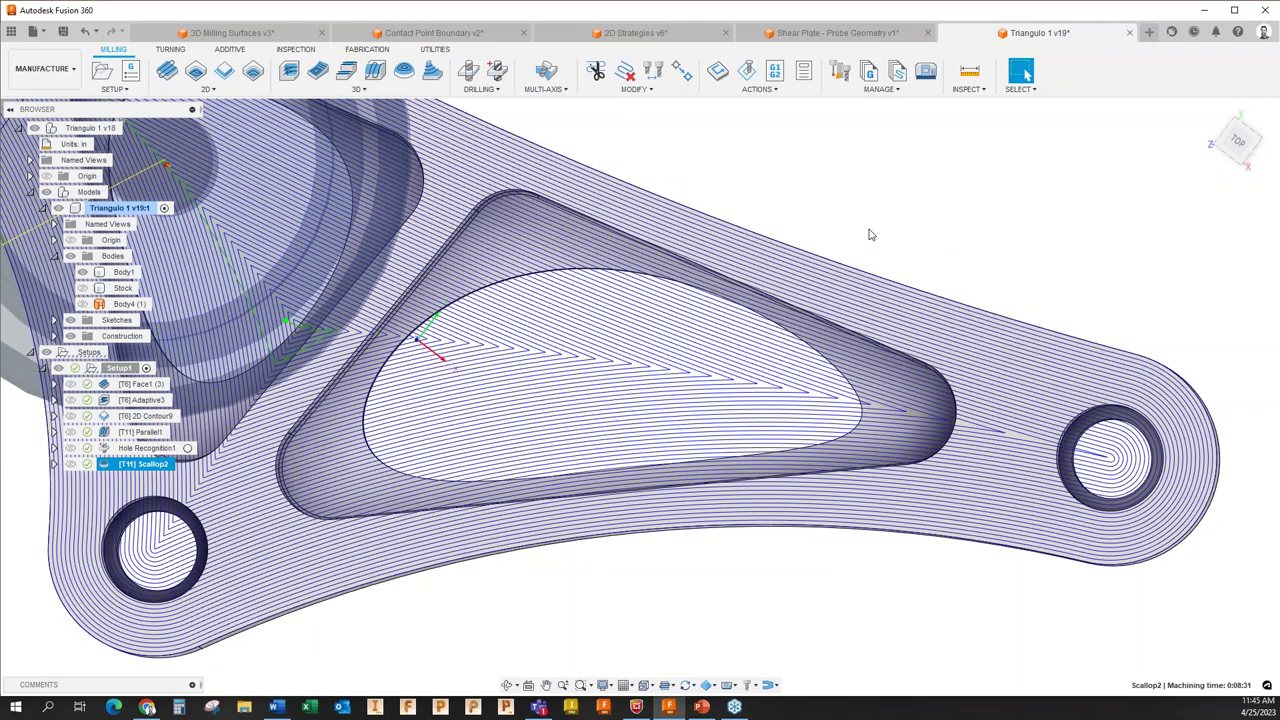
middle_click_drag(869, 234, 895, 555, "shift")
left_click(789, 278)
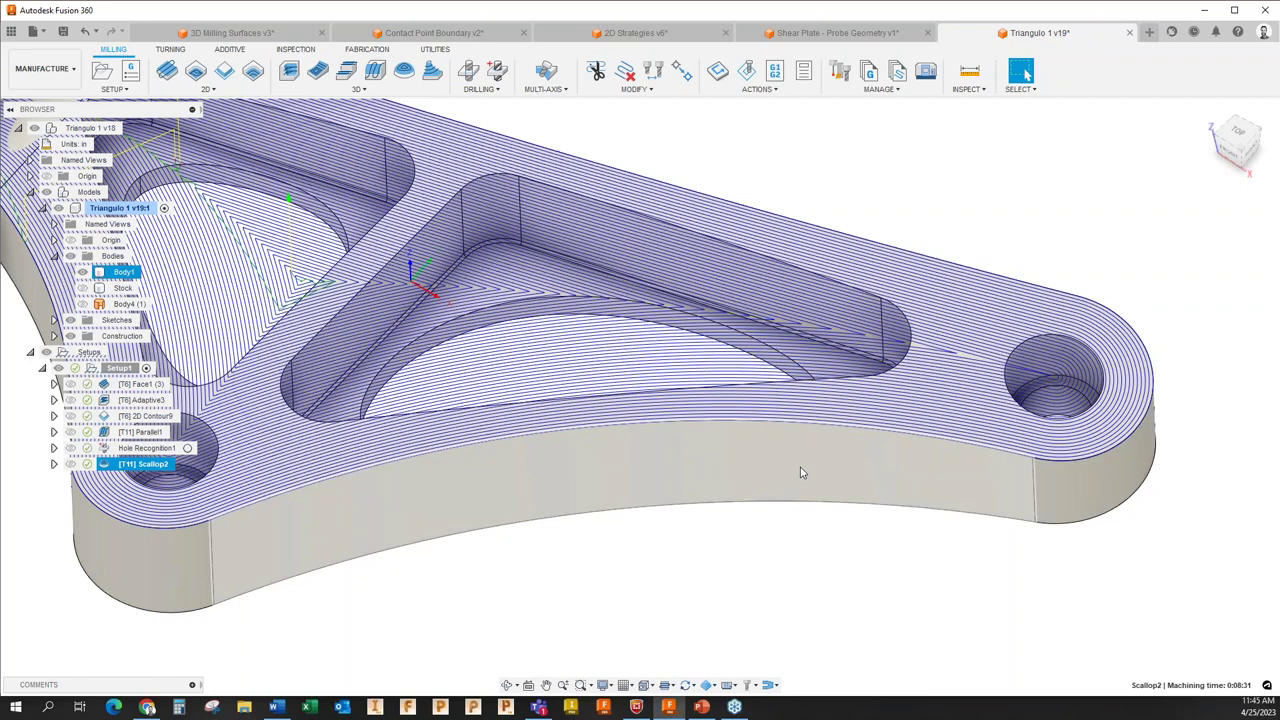
scroll(853, 447, "down", 5)
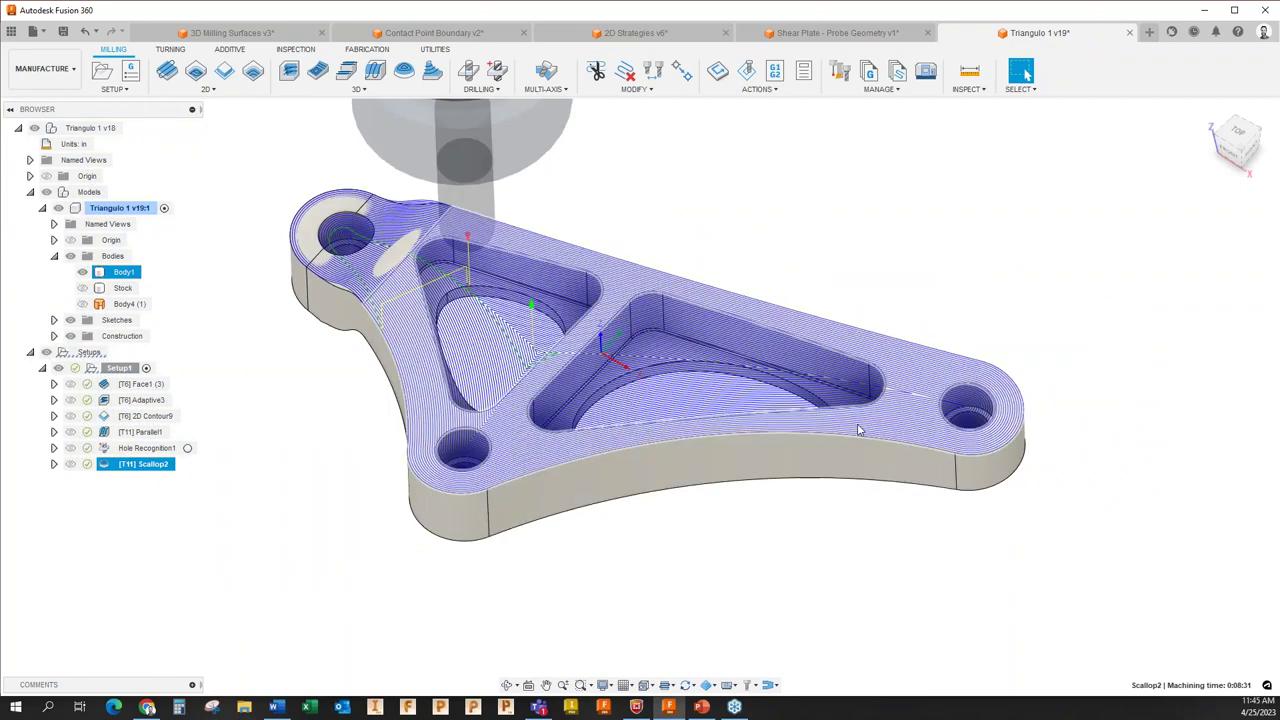
scroll(857, 430, "up", 5)
scroll(837, 417, "down", 3)
mouse_move(837, 417)
middle_mouse_down("shift")
mouse_move(841, 404)
mouse_move(840, 423)
middle_mouse_up("shift")
scroll(840, 386, "up", 3)
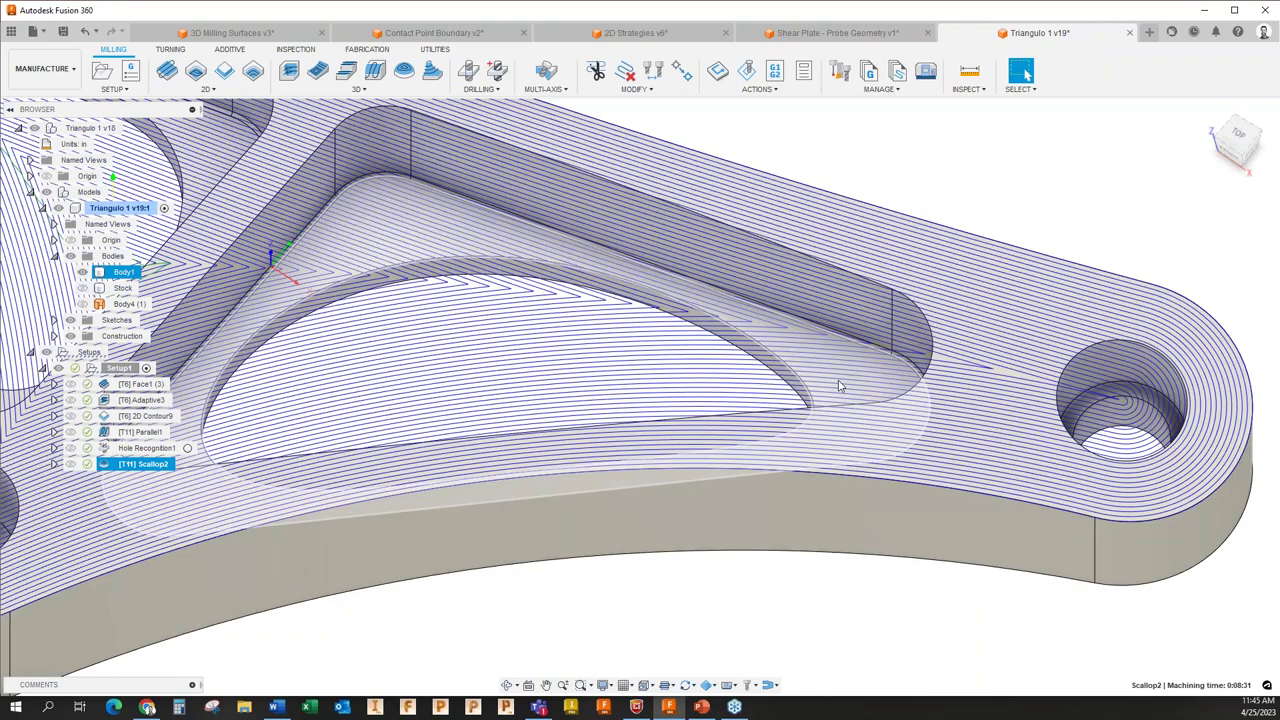
scroll(840, 386, "down", 3)
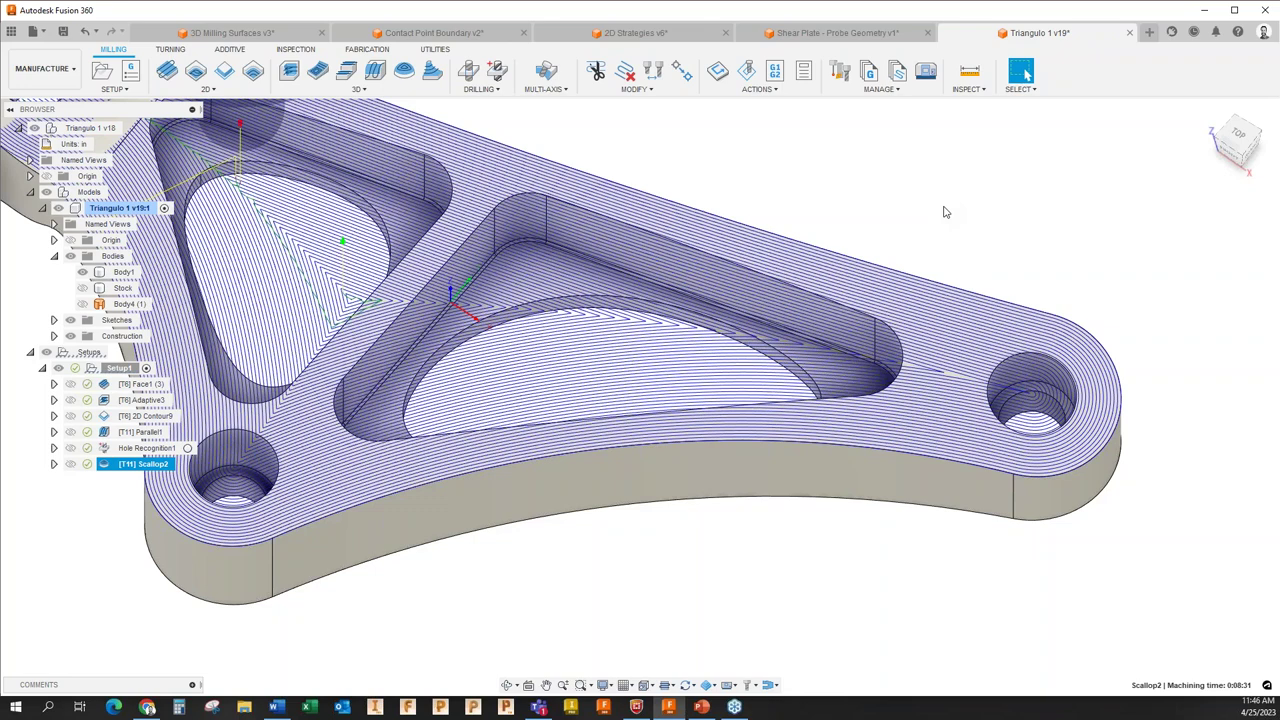
middle_click_drag(945, 212, 792, 511, "shift")
scroll(845, 305, "up", 4)
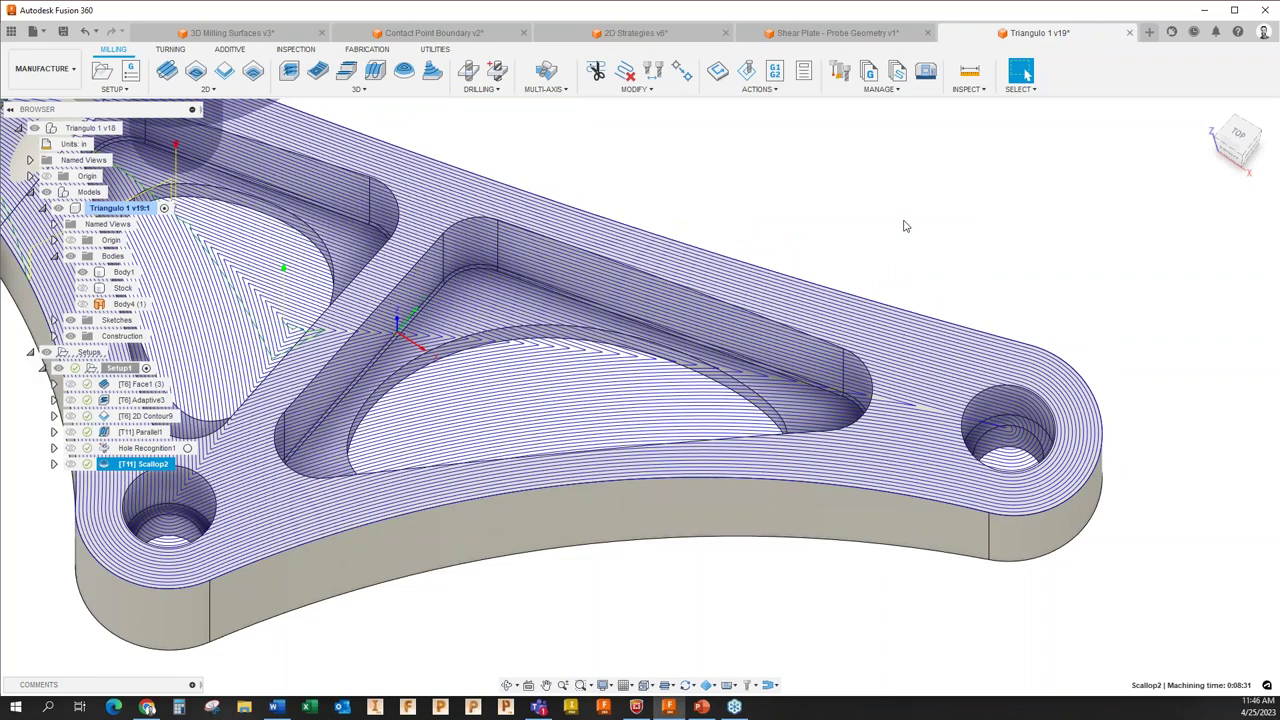
left_click(900, 400)
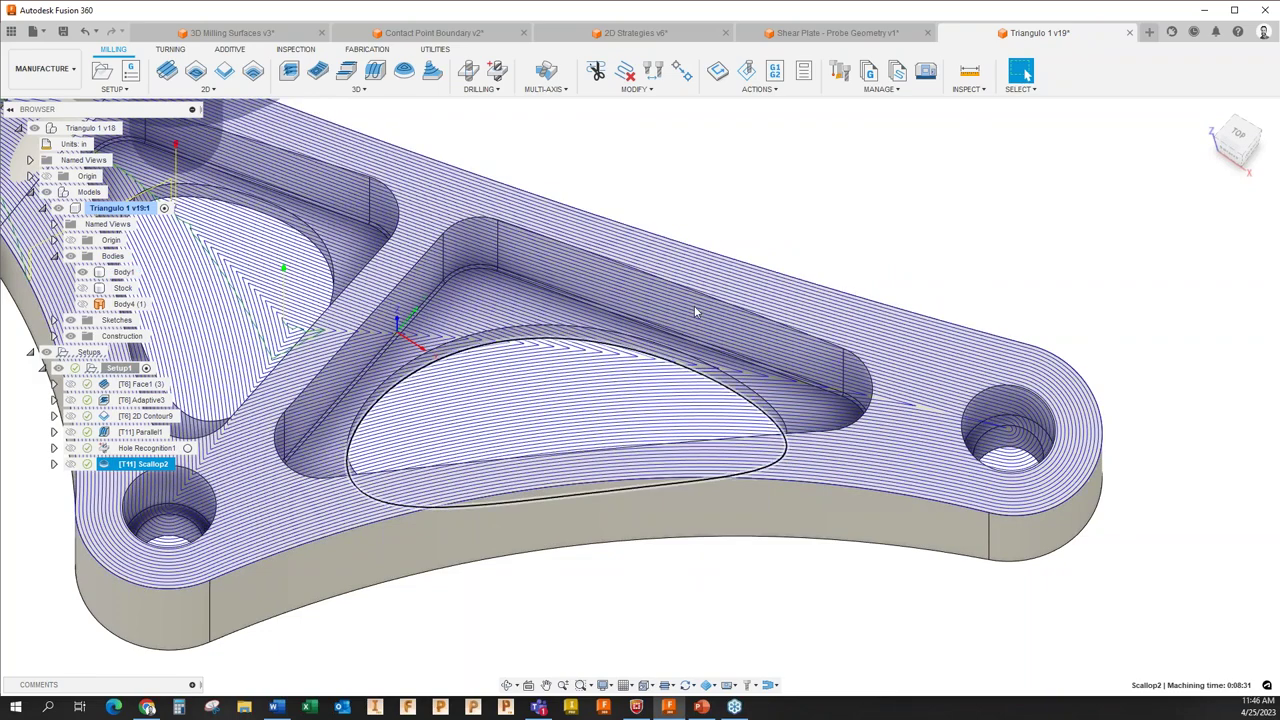
left_click(1060, 235)
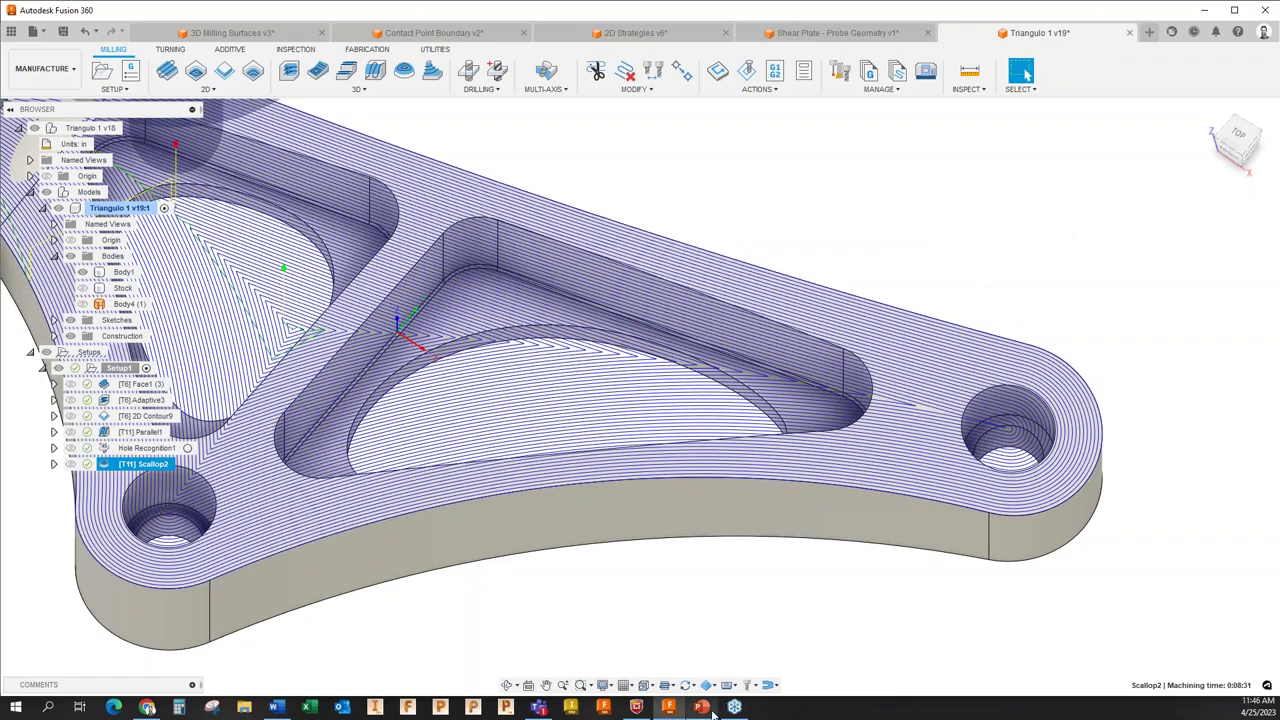
In PowerPoint, play the slide show full-screen from slide 18, 'Questions?'.
mouse_move(705, 708)
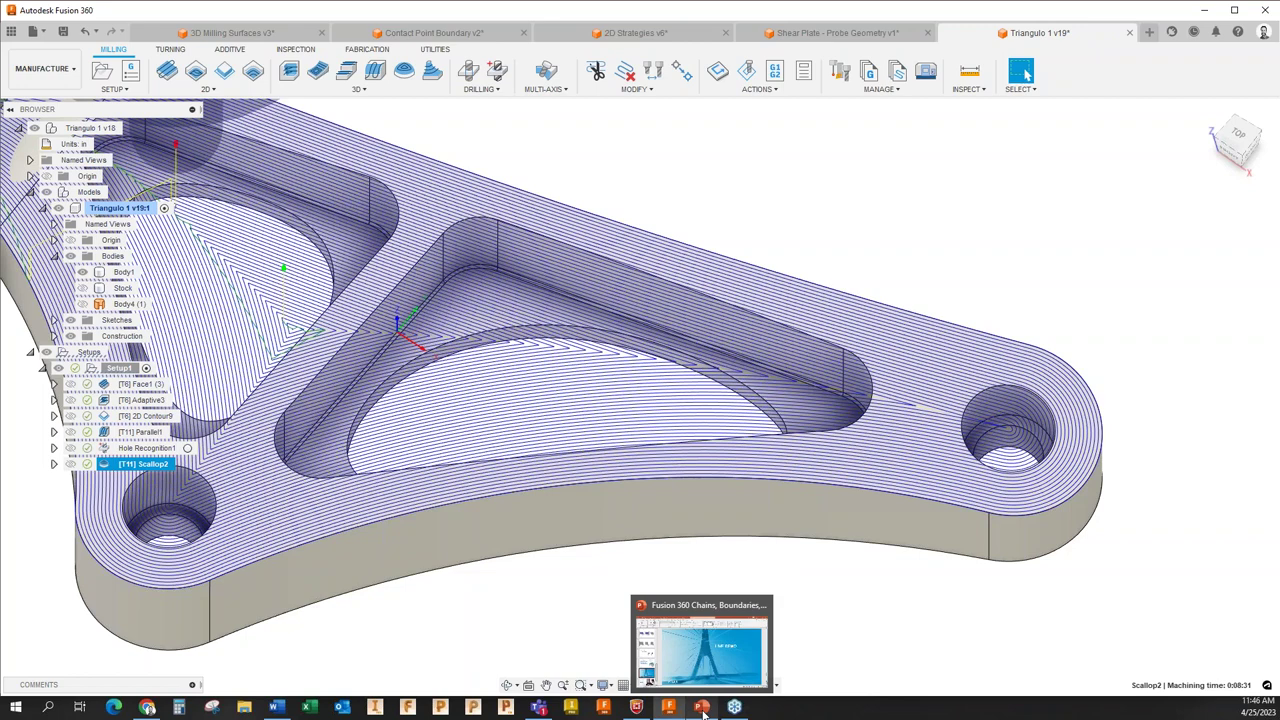
left_click(704, 665)
left_click(175, 630)
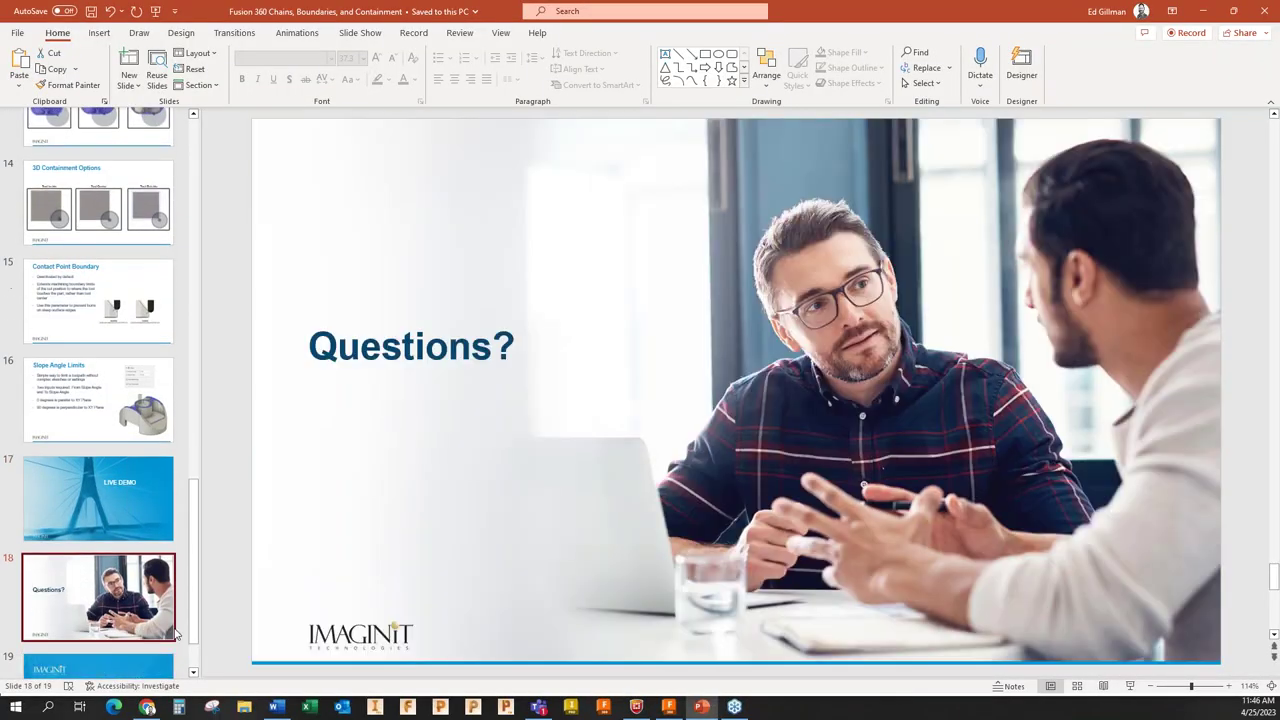
left_click(1130, 686)
left_click(205, 22)
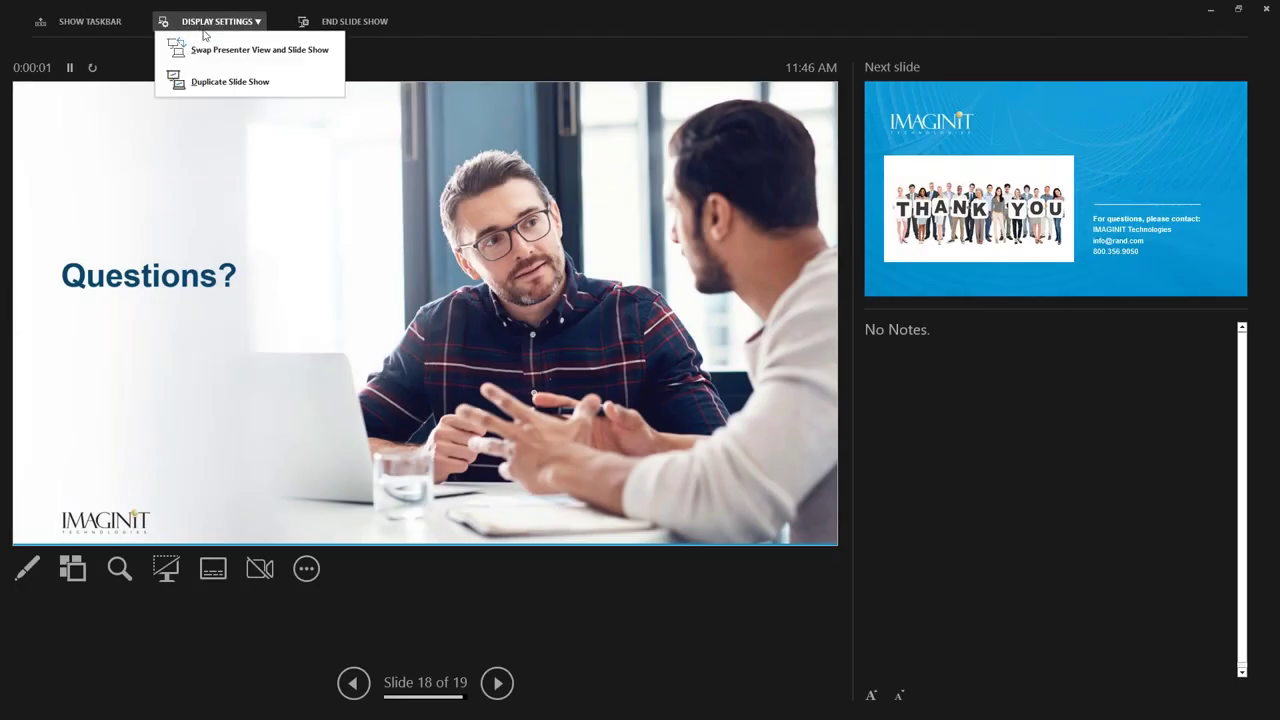
left_click(213, 52)
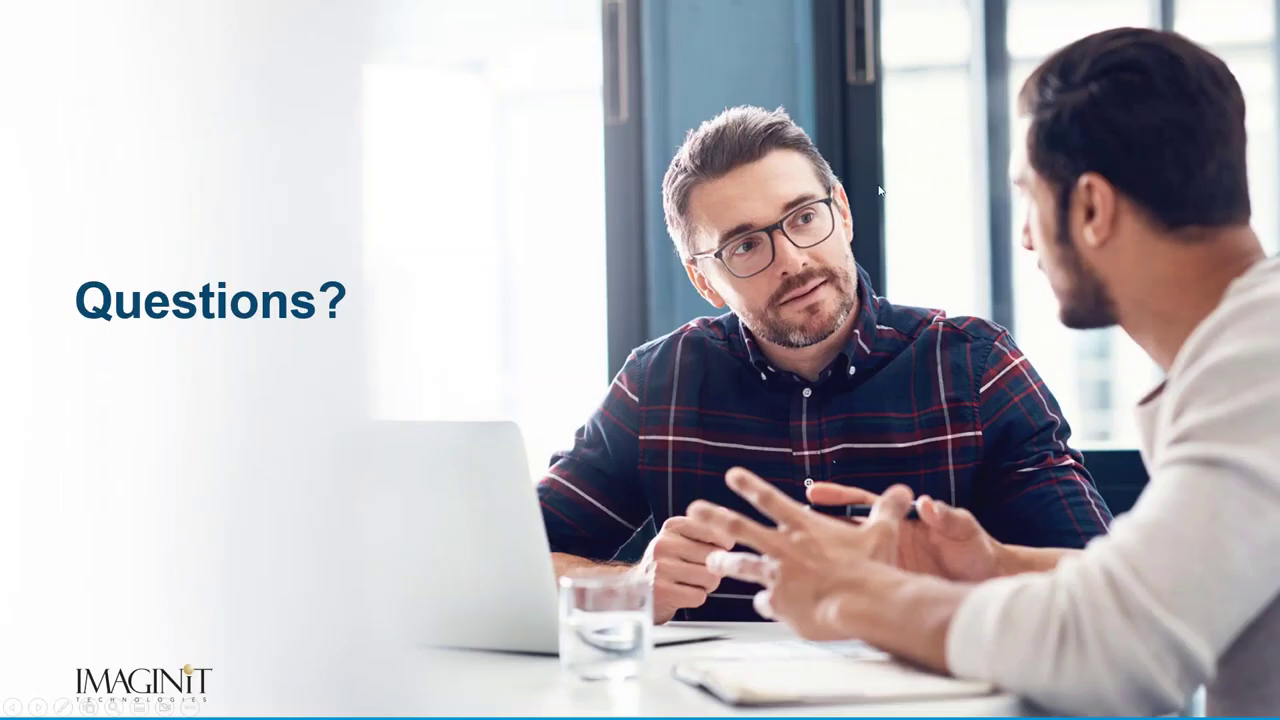